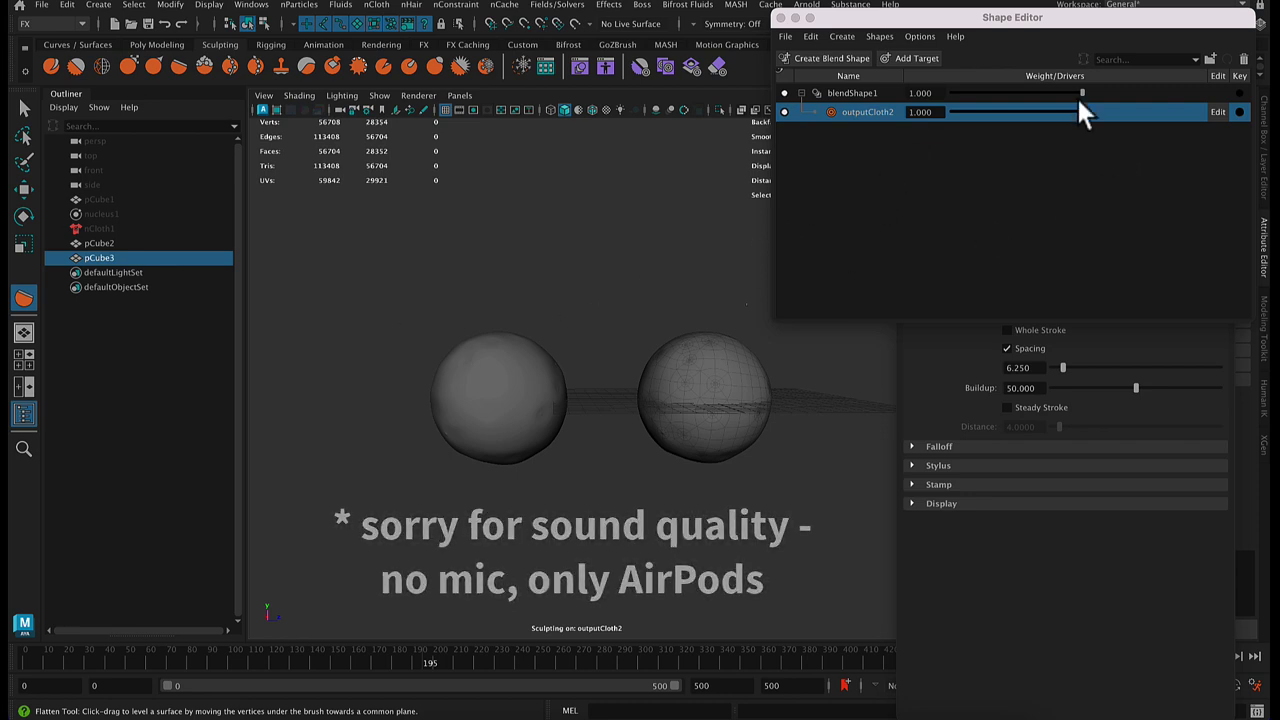
# - Preview the outputCloth2 blend shape by lowering its weight to 0 and raising it back to 1
pyautogui.moveTo(1080, 111); pyautogui.dragTo(789, 142)
pyautogui.keyDown('alt'); pyautogui.moveTo(510, 304); pyautogui.dragTo(590, 290, button='middle'); pyautogui.keyUp('alt')
pyautogui.keyDown('alt'); pyautogui.moveTo(510, 304); pyautogui.dragTo(630, 304, button='right'); pyautogui.keyUp('alt')
pyautogui.keyDown('alt'); pyautogui.moveTo(560, 340); pyautogui.dragTo(610, 350); pyautogui.keyUp('alt')
pyautogui.keyDown('alt'); pyautogui.moveTo(610, 350); pyautogui.dragTo(600, 370, button='middle'); pyautogui.keyUp('alt')
pyautogui.keyDown('alt'); pyautogui.moveTo(600, 370); pyautogui.dragTo(704, 382); pyautogui.keyUp('alt')
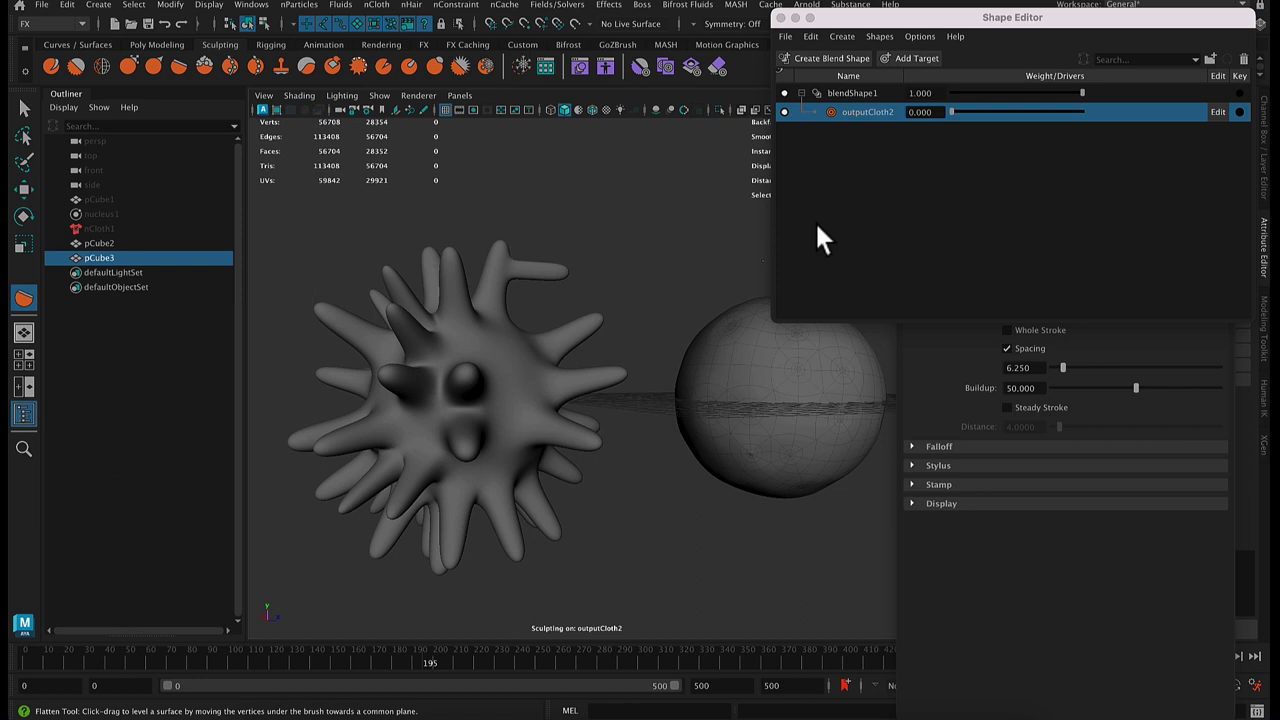
pyautogui.moveTo(953, 113); pyautogui.dragTo(1104, 143)
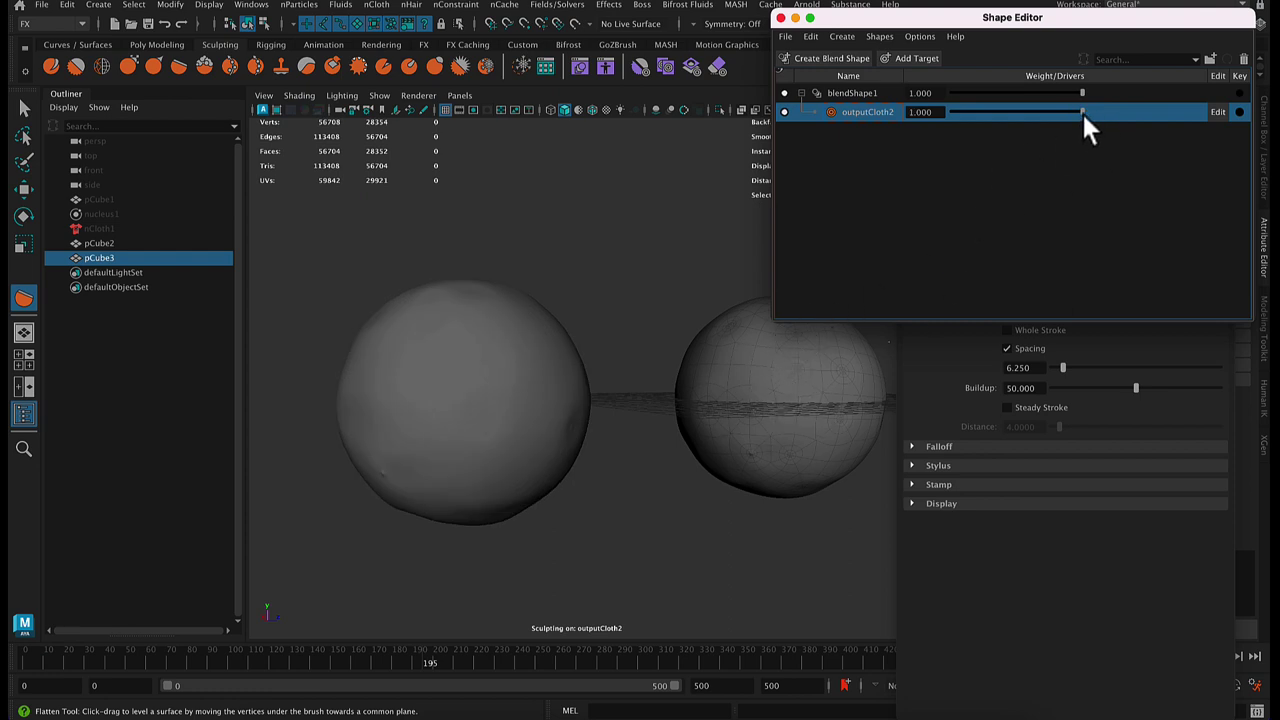
# - Run the outputCloth2 weight between 0 and 1 again, leave it at 0, and close the Shape Editor
pyautogui.moveTo(1083, 113); pyautogui.dragTo(900, 113)
pyautogui.keyDown('alt'); pyautogui.moveTo(615, 244); pyautogui.dragTo(545, 250); pyautogui.keyUp('alt')
pyautogui.moveTo(953, 112); pyautogui.dragTo(1160, 120)
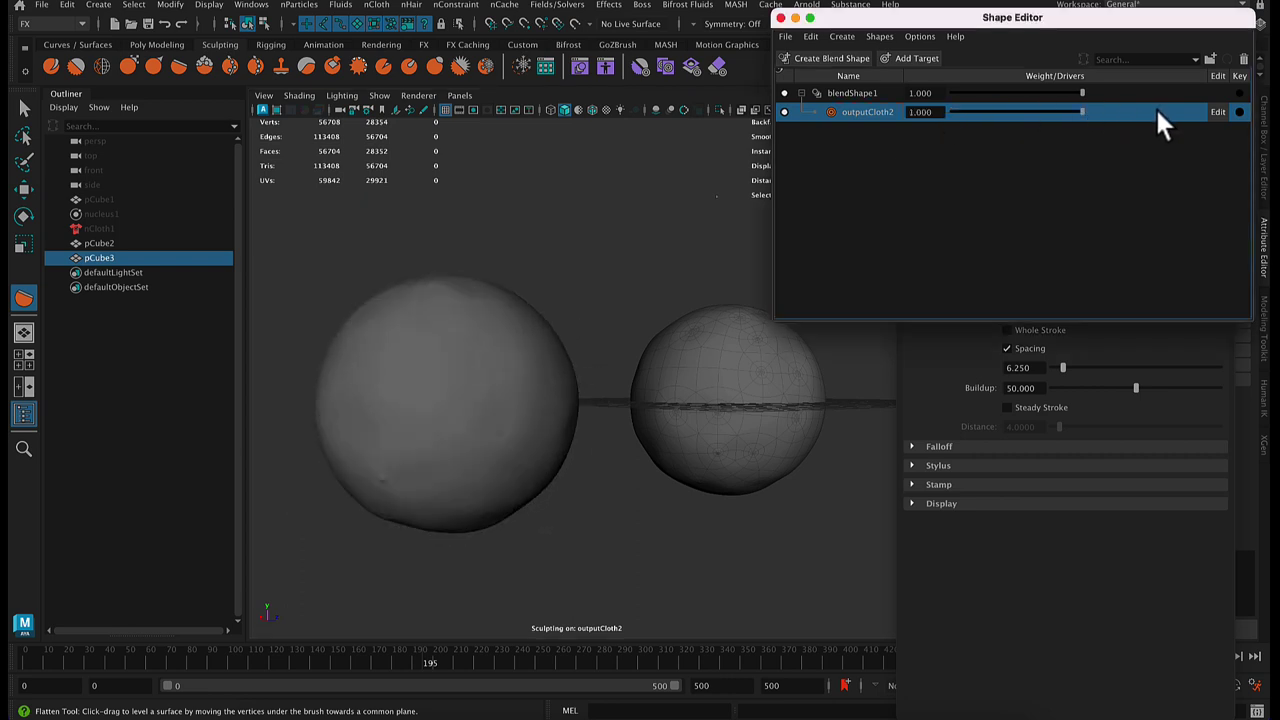
pyautogui.moveTo(1080, 112); pyautogui.dragTo(877, 115)
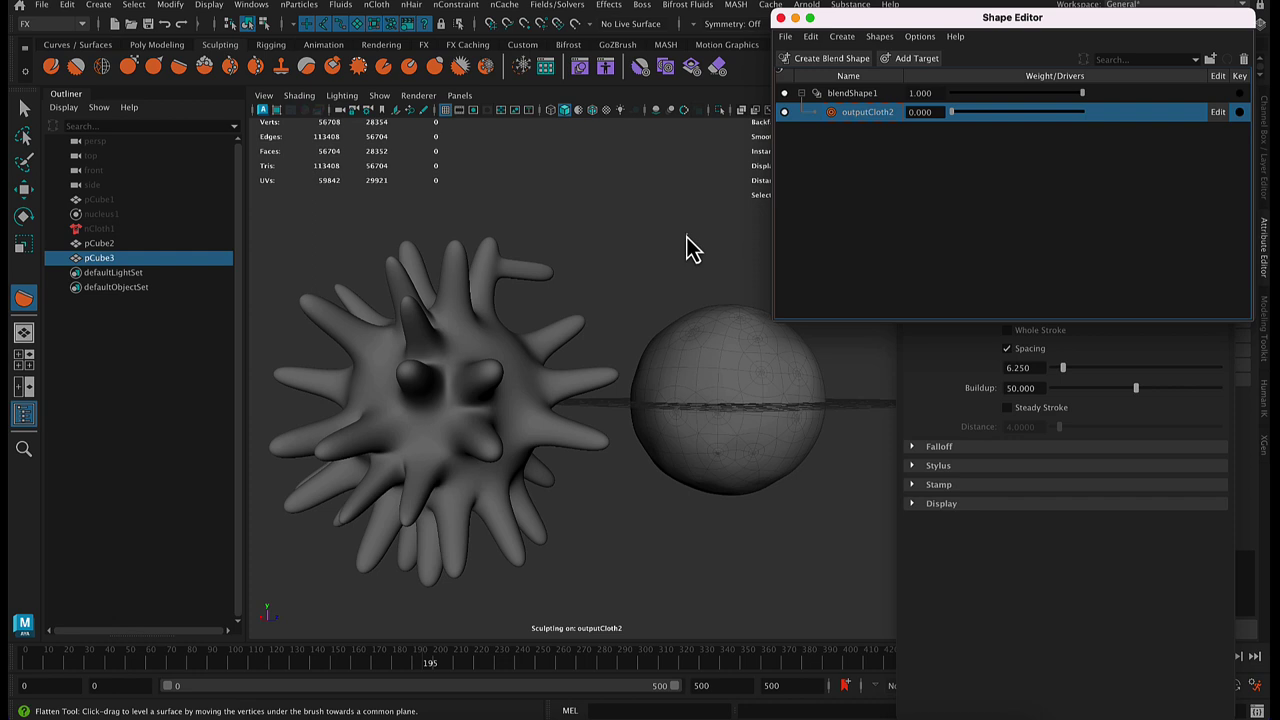
pyautogui.keyDown('alt'); pyautogui.moveTo(693, 250); pyautogui.dragTo(513, 268); pyautogui.keyUp('alt')
pyautogui.keyDown('alt'); pyautogui.moveTo(513, 268); pyautogui.dragTo(530, 326, button='middle'); pyautogui.keyUp('alt')
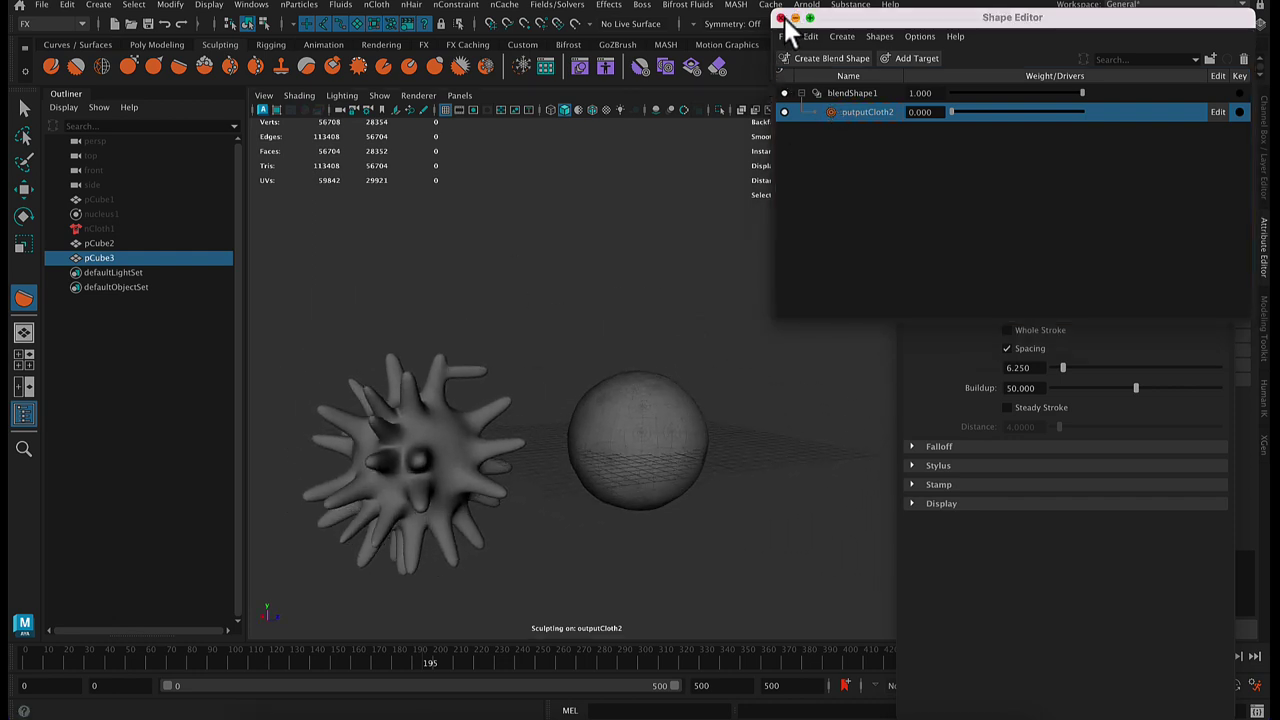
pyautogui.click(781, 18)
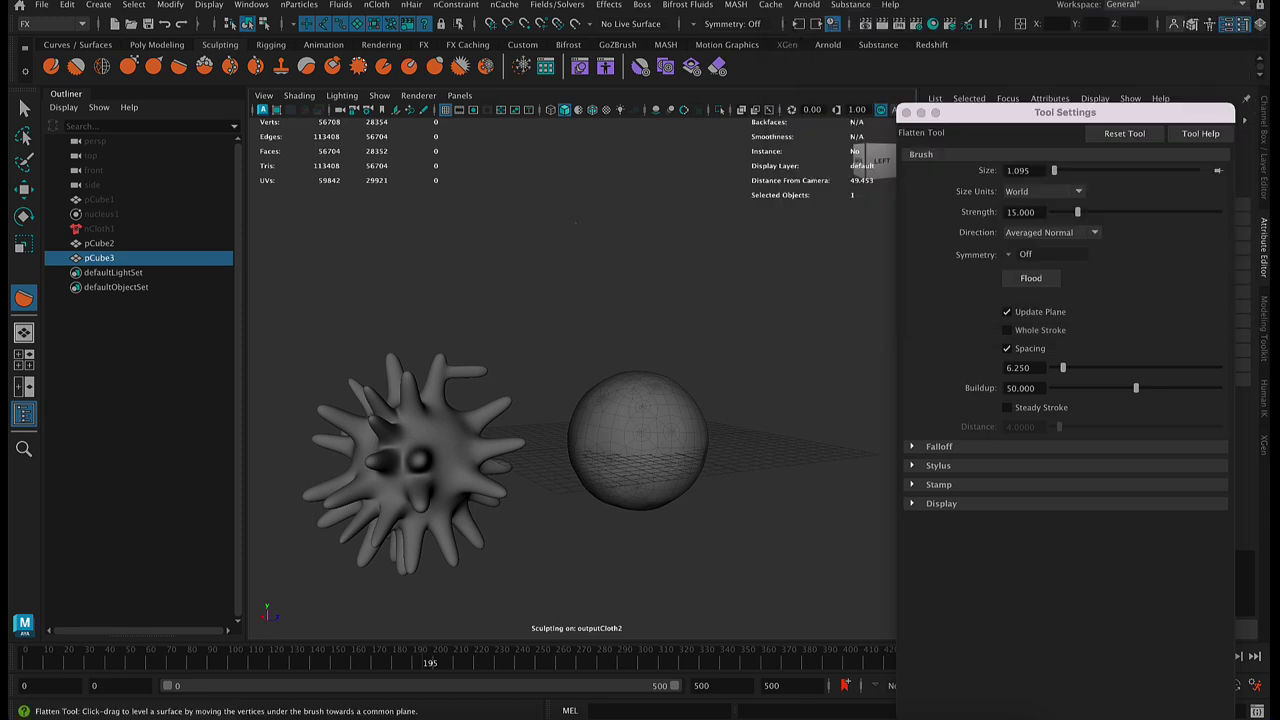
# - Delete pCube2, pCube3 and the nucleus1 and nCloth1 nodes from the scene
pyautogui.click(134, 24)
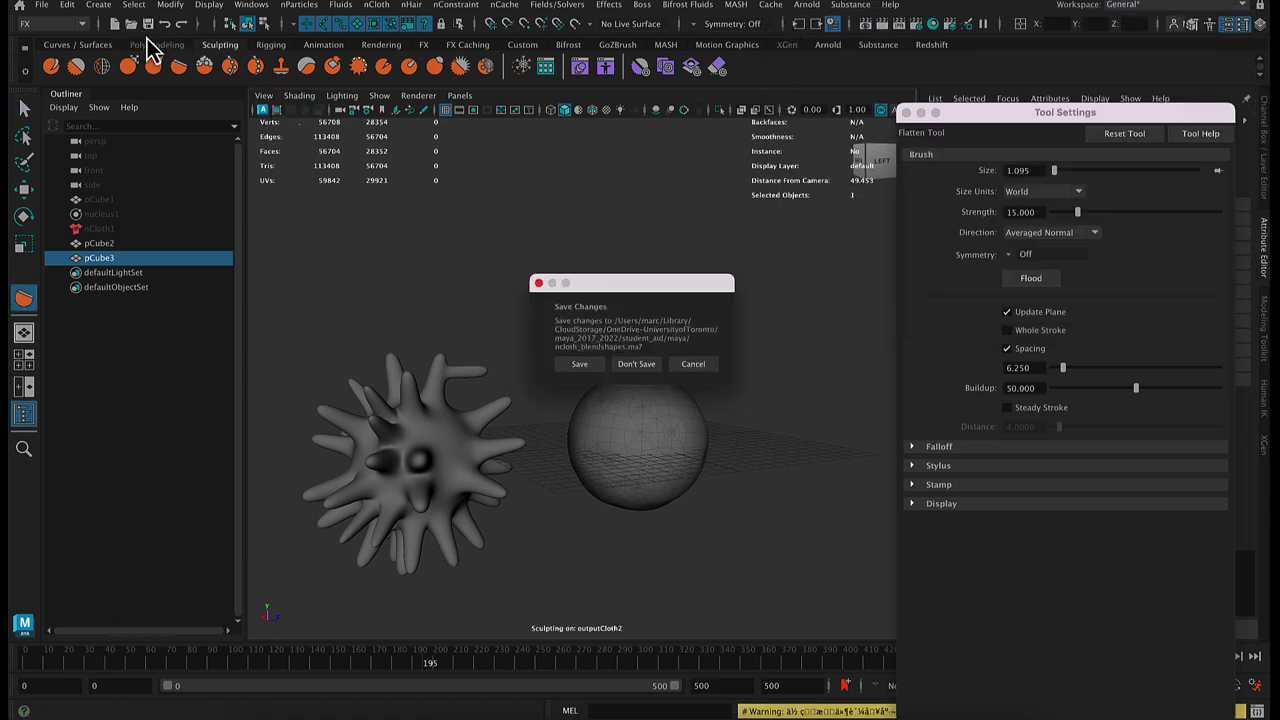
pyautogui.click(650, 367)
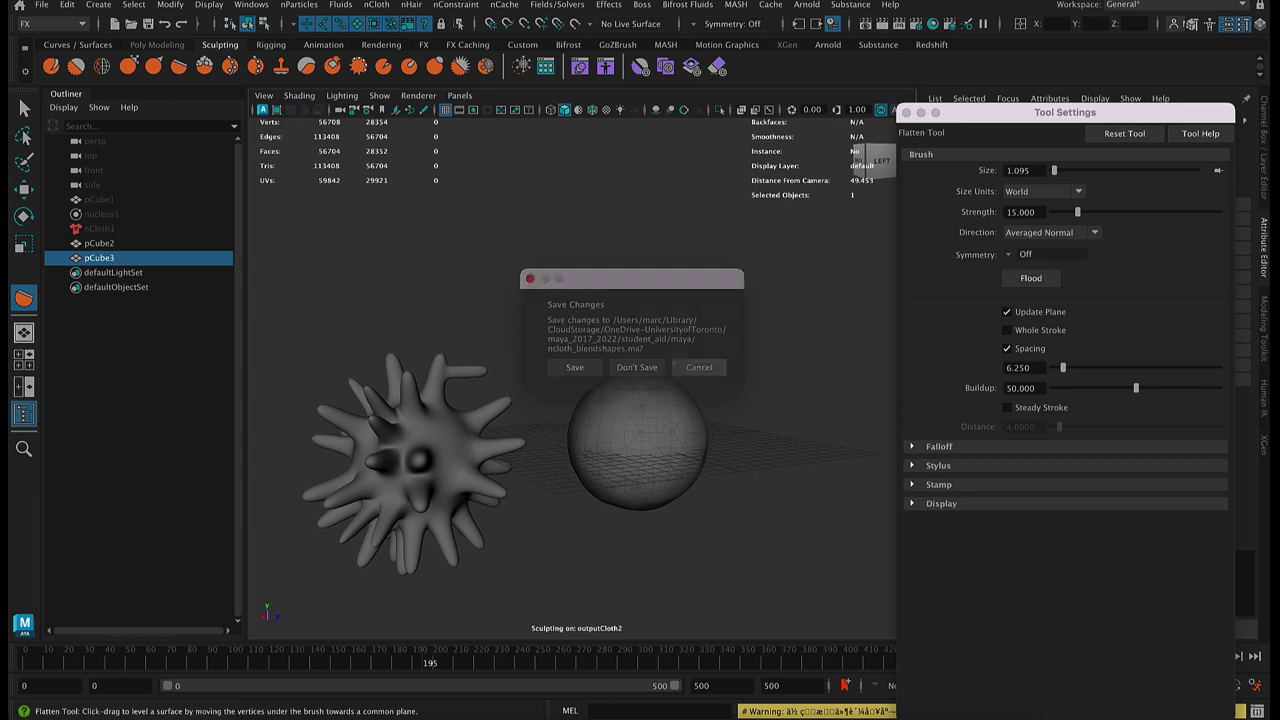
pyautogui.click(101, 243)
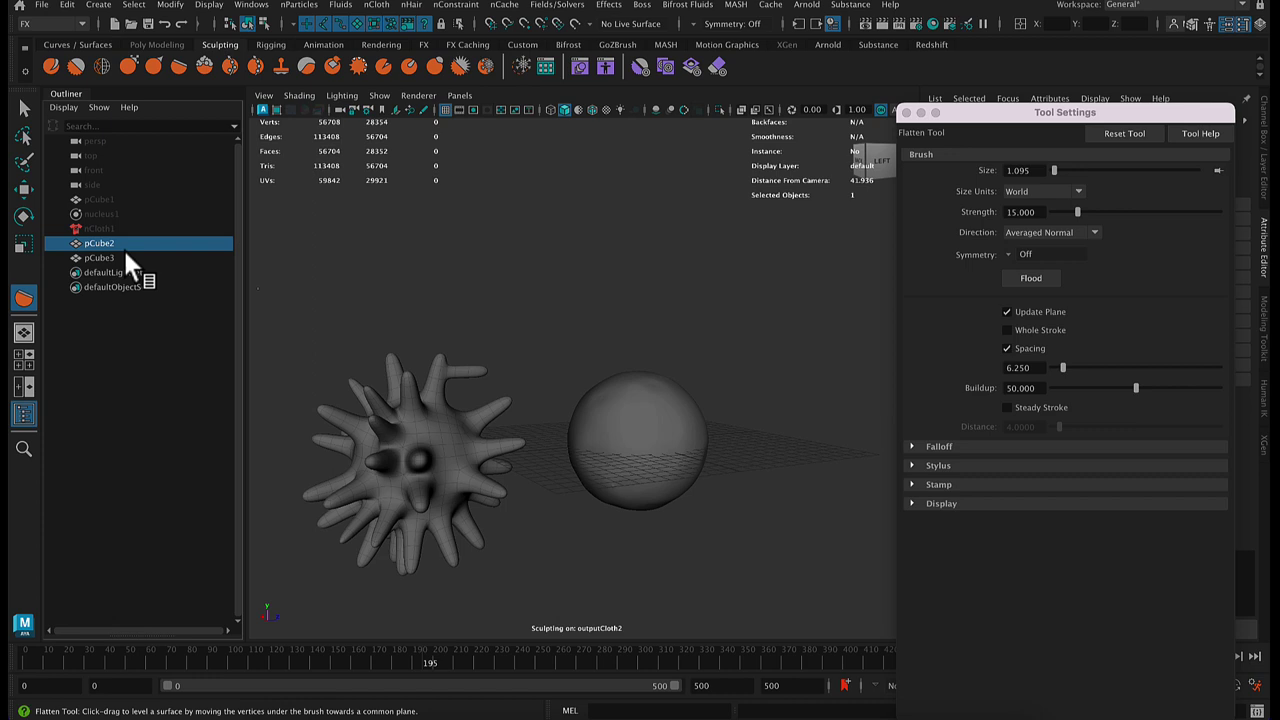
pyautogui.keyDown('shift'); pyautogui.click(91, 214); pyautogui.keyUp('shift')
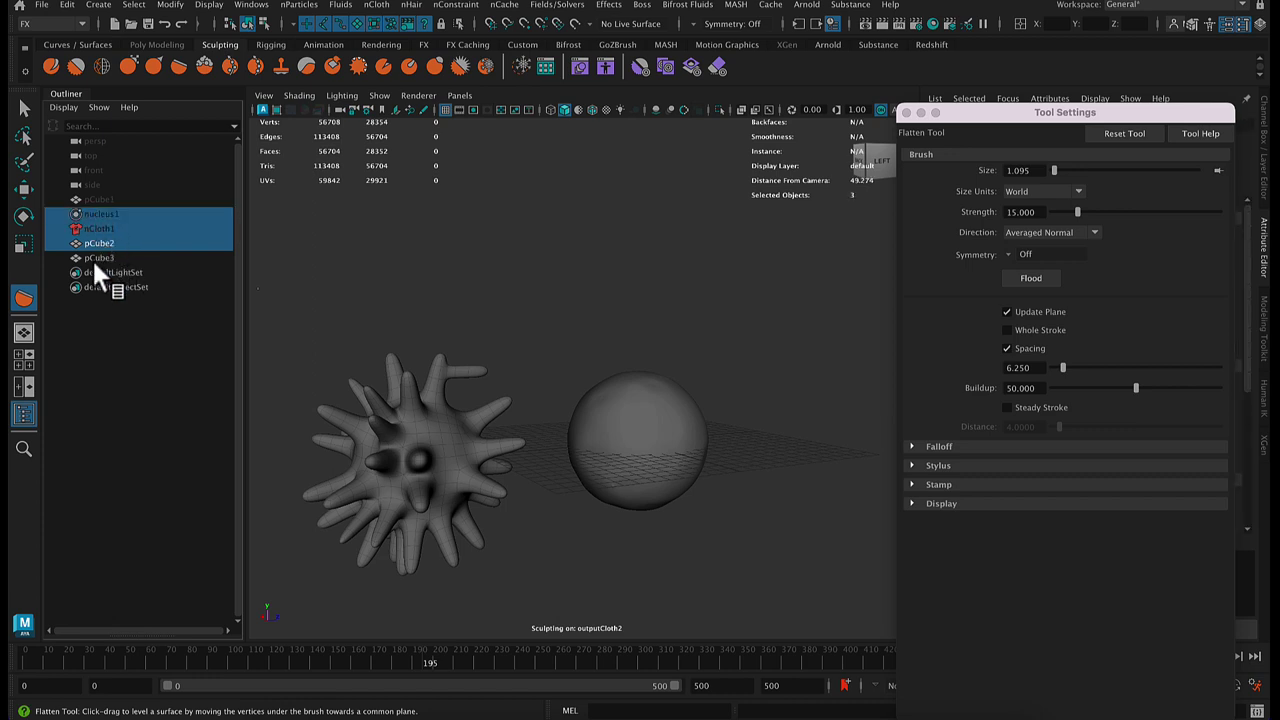
pyautogui.press('Delete')
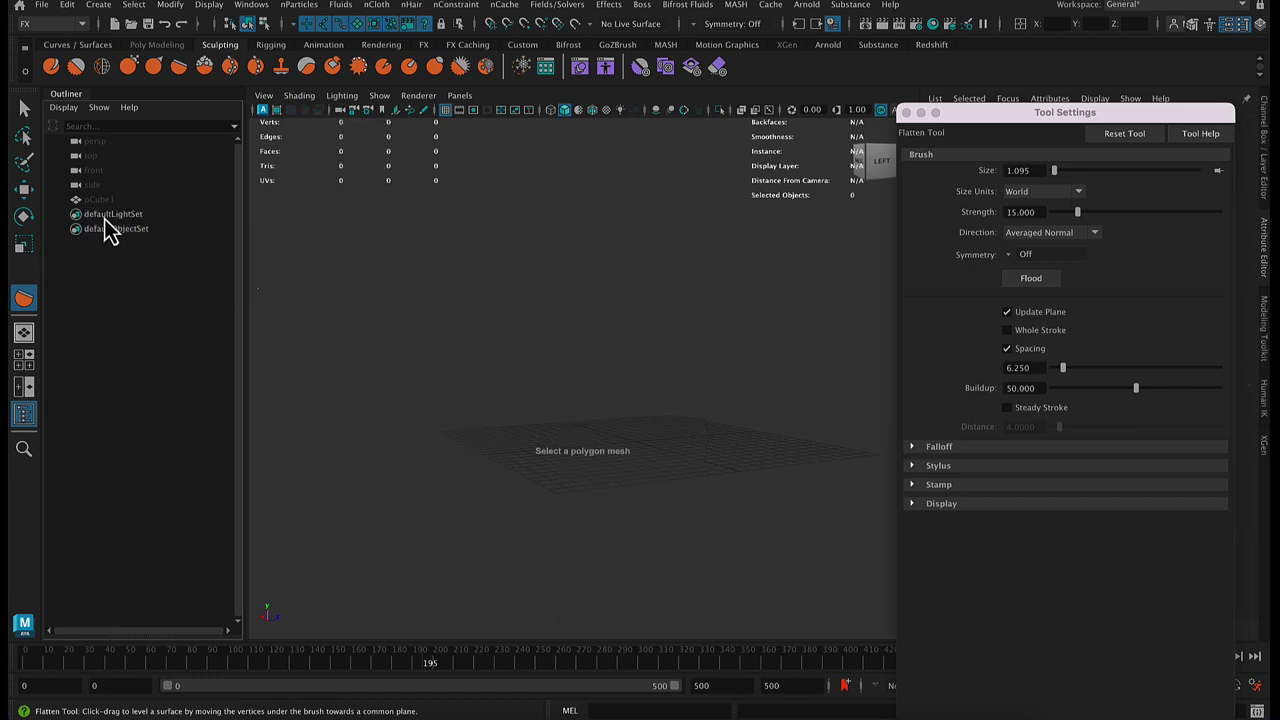
# - Unhide the original spiky mesh pCube1 and activate the Move tool on it
pyautogui.click(103, 198)
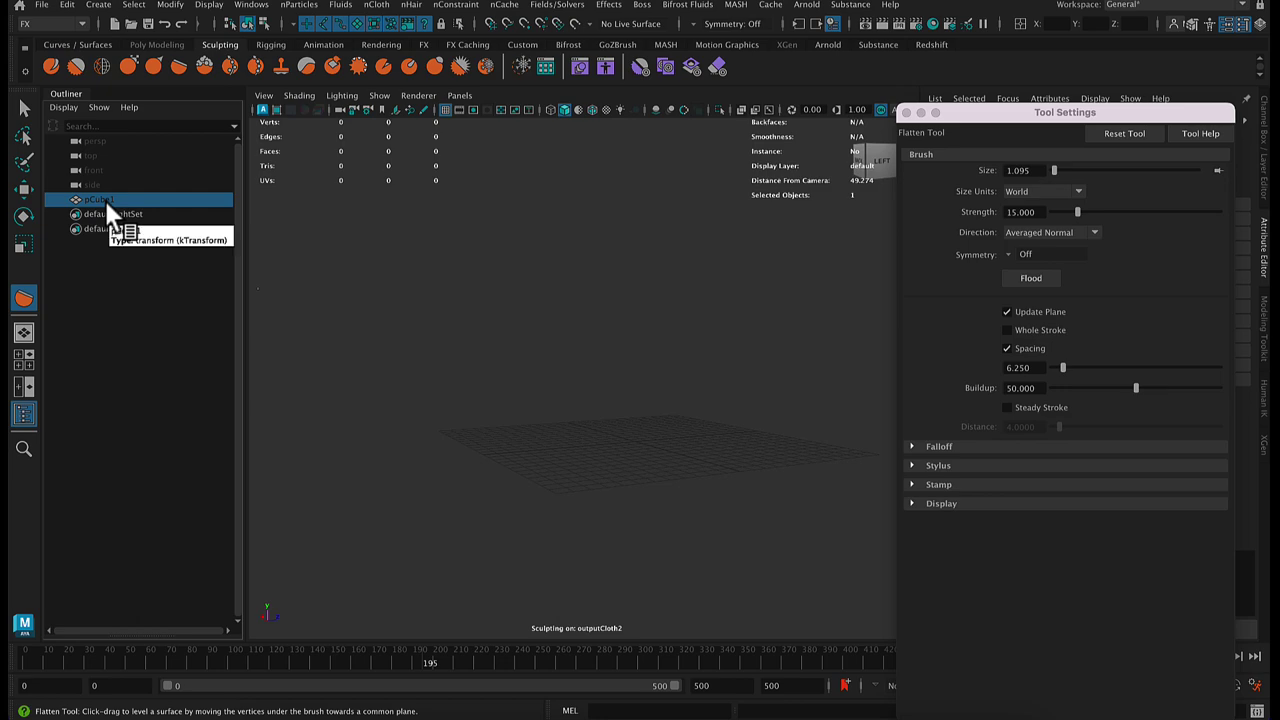
pyautogui.hotkey('shift', 'h')
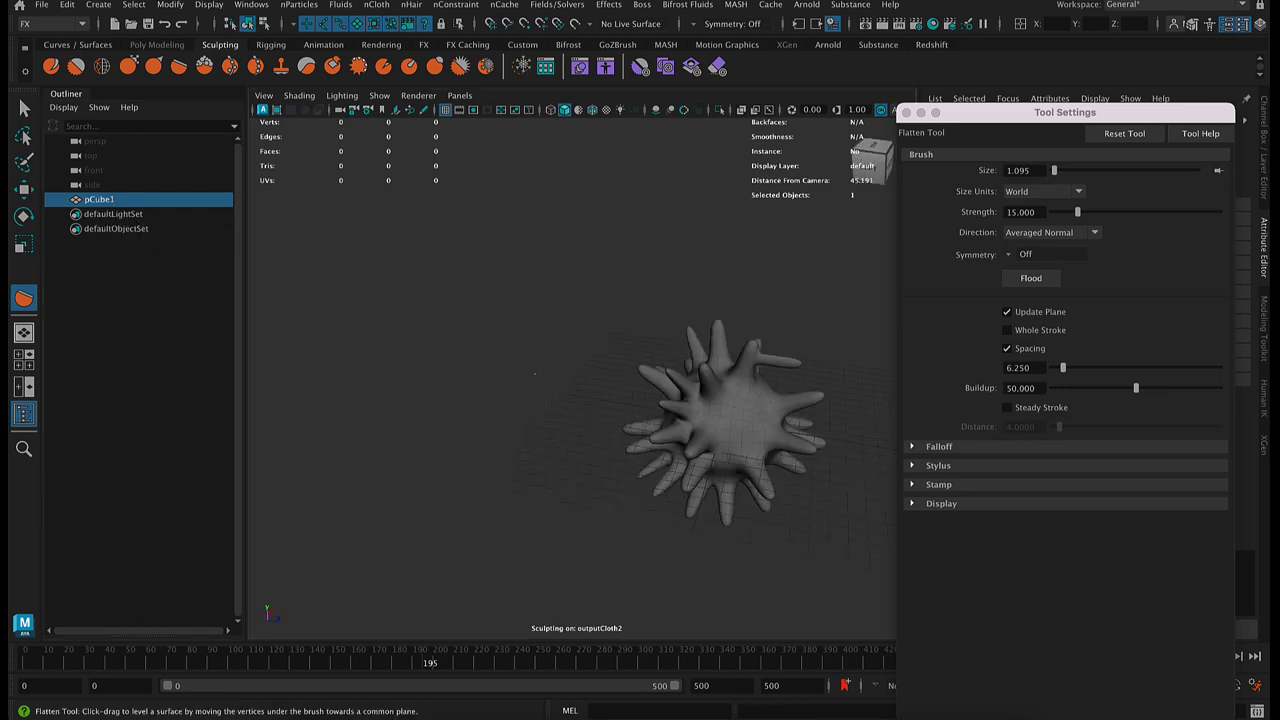
pyautogui.press('w')
pyautogui.keyDown('alt'); pyautogui.moveTo(602, 350); pyautogui.dragTo(973, 347, button='right'); pyautogui.keyUp('alt')
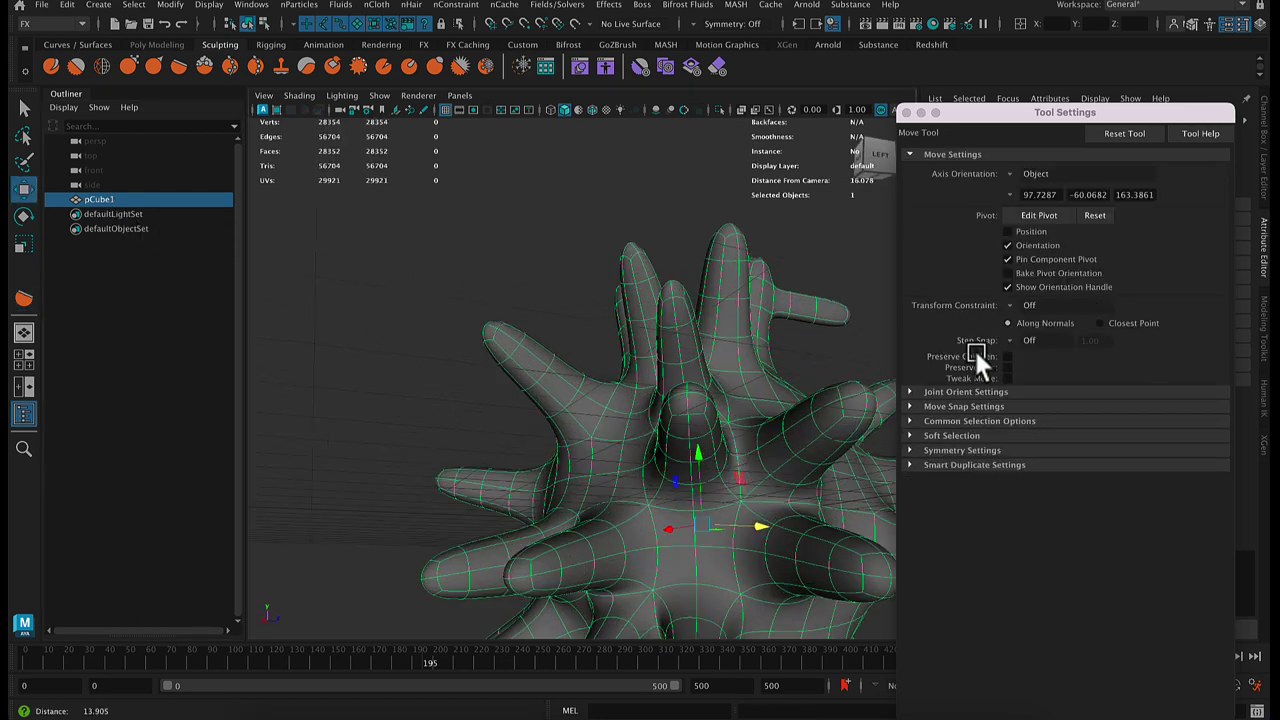
pyautogui.keyDown('alt'); pyautogui.moveTo(760, 372); pyautogui.dragTo(625, 372); pyautogui.keyUp('alt')
pyautogui.keyDown('alt'); pyautogui.moveTo(625, 372); pyautogui.dragTo(456, 351, button='middle'); pyautogui.keyUp('alt')
pyautogui.keyDown('alt'); pyautogui.moveTo(676, 350); pyautogui.dragTo(566, 348, button='right'); pyautogui.keyUp('alt')
pyautogui.keyDown('alt'); pyautogui.moveTo(566, 348); pyautogui.dragTo(604, 352); pyautogui.keyUp('alt')
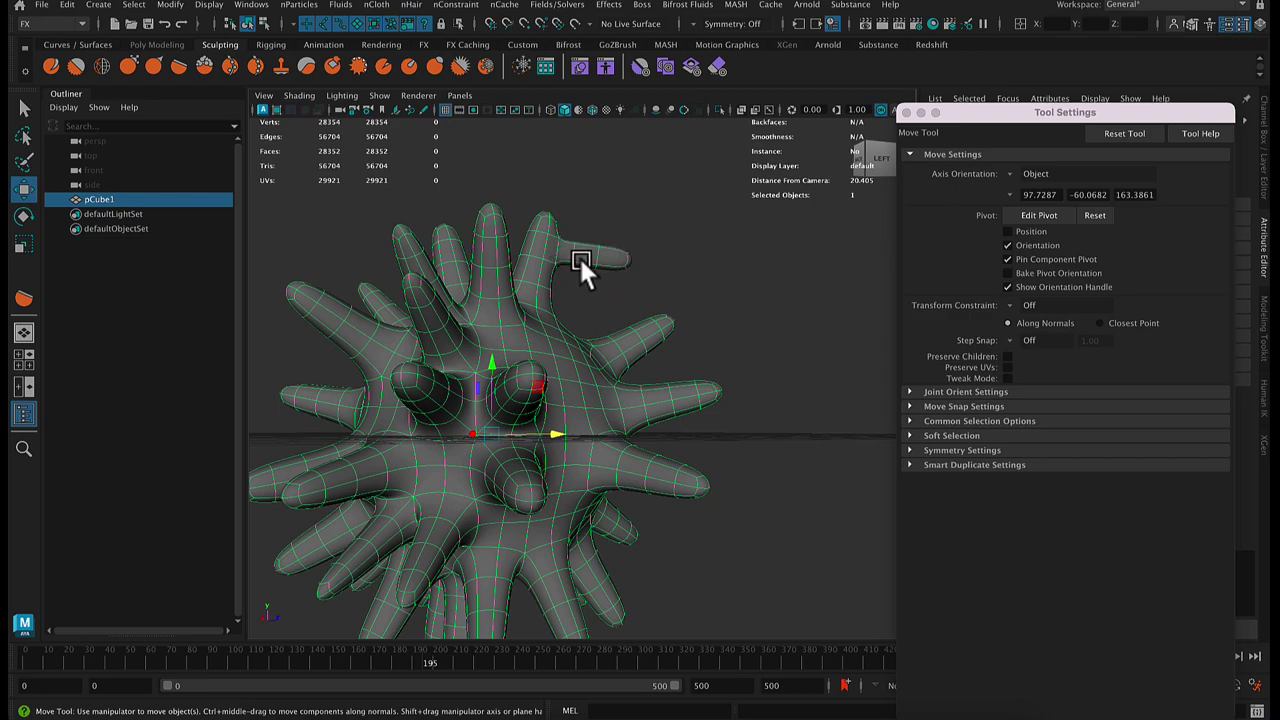
# - Turn off the smooth mesh preview on pCube1 and inspect its low-poly geometry
pyautogui.press('1')
pyautogui.keyDown('alt'); pyautogui.moveTo(605, 270); pyautogui.dragTo(571, 241); pyautogui.keyUp('alt')
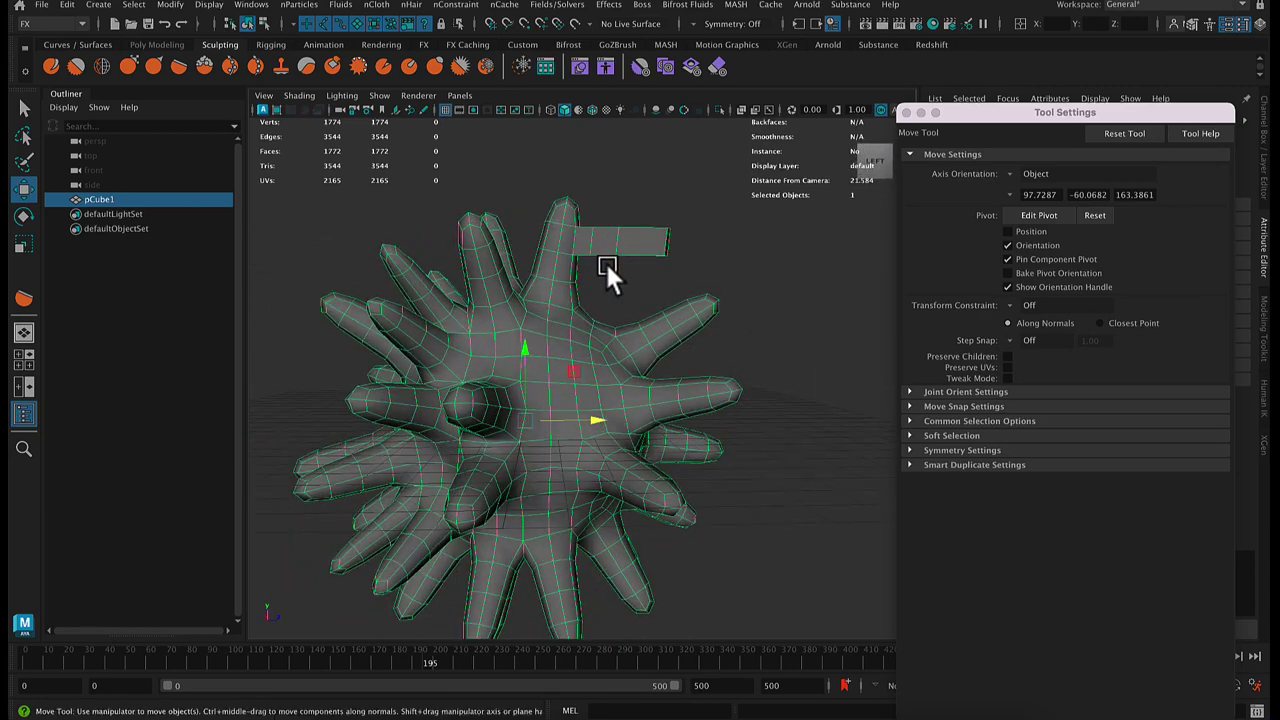
pyautogui.keyDown('alt'); pyautogui.moveTo(614, 285); pyautogui.dragTo(500, 292, button='right'); pyautogui.keyUp('alt')
pyautogui.keyDown('alt'); pyautogui.moveTo(500, 292); pyautogui.dragTo(519, 287); pyautogui.keyUp('alt')
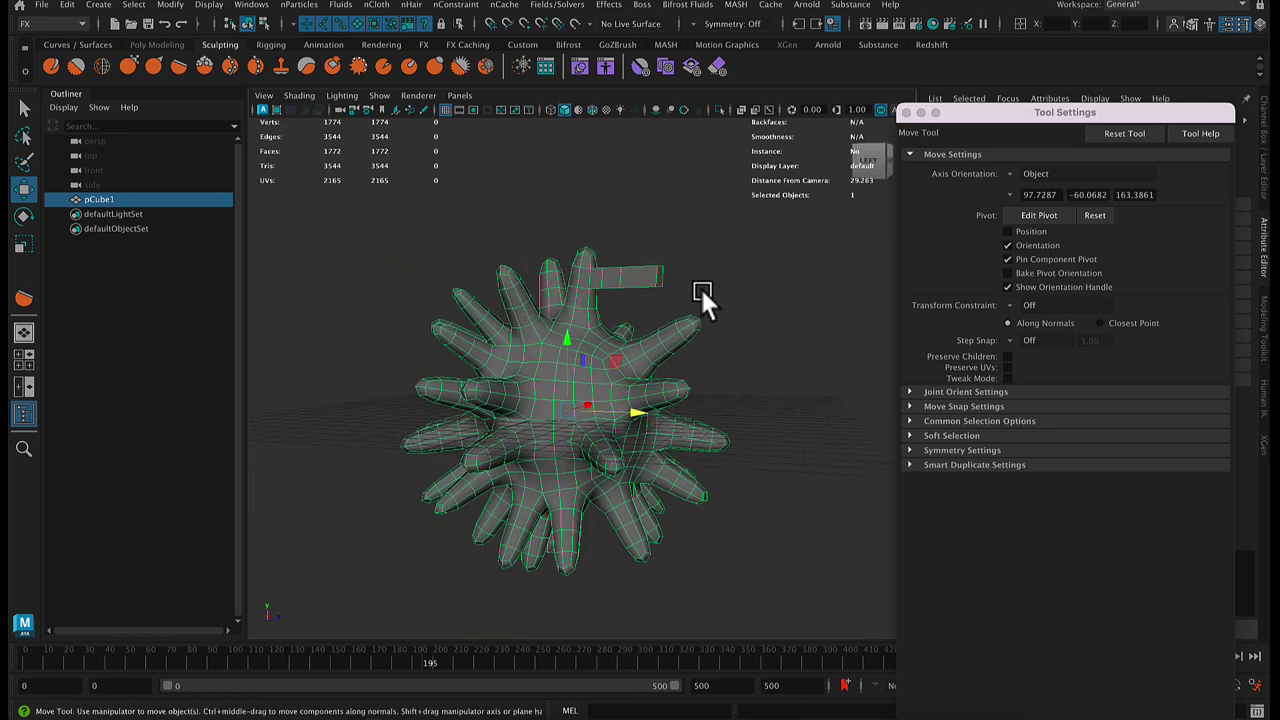
pyautogui.keyDown('alt'); pyautogui.moveTo(700, 286); pyautogui.dragTo(628, 283); pyautogui.keyUp('alt')
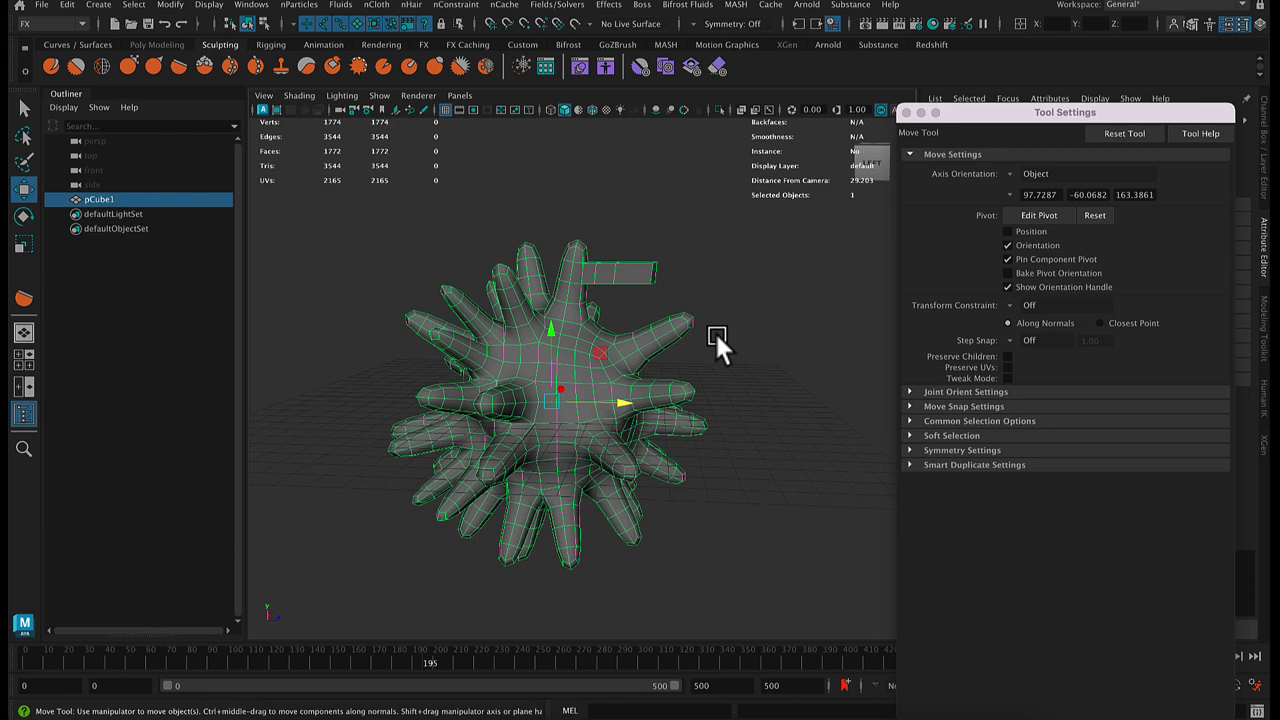
pyautogui.keyDown('alt'); pyautogui.moveTo(645, 360); pyautogui.dragTo(645, 358); pyautogui.keyUp('alt')
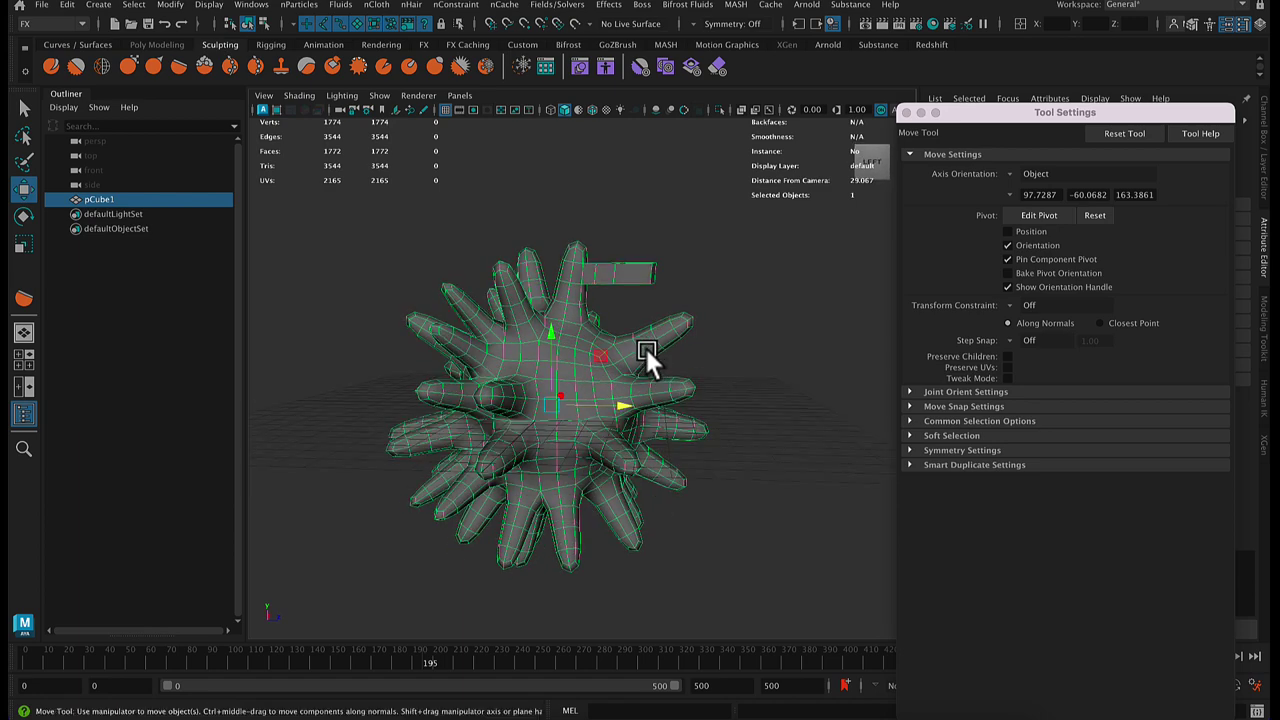
# - Compare the smoothed and cage display modes of pCube1, ending on the unsmoothed display
pyautogui.press('3')
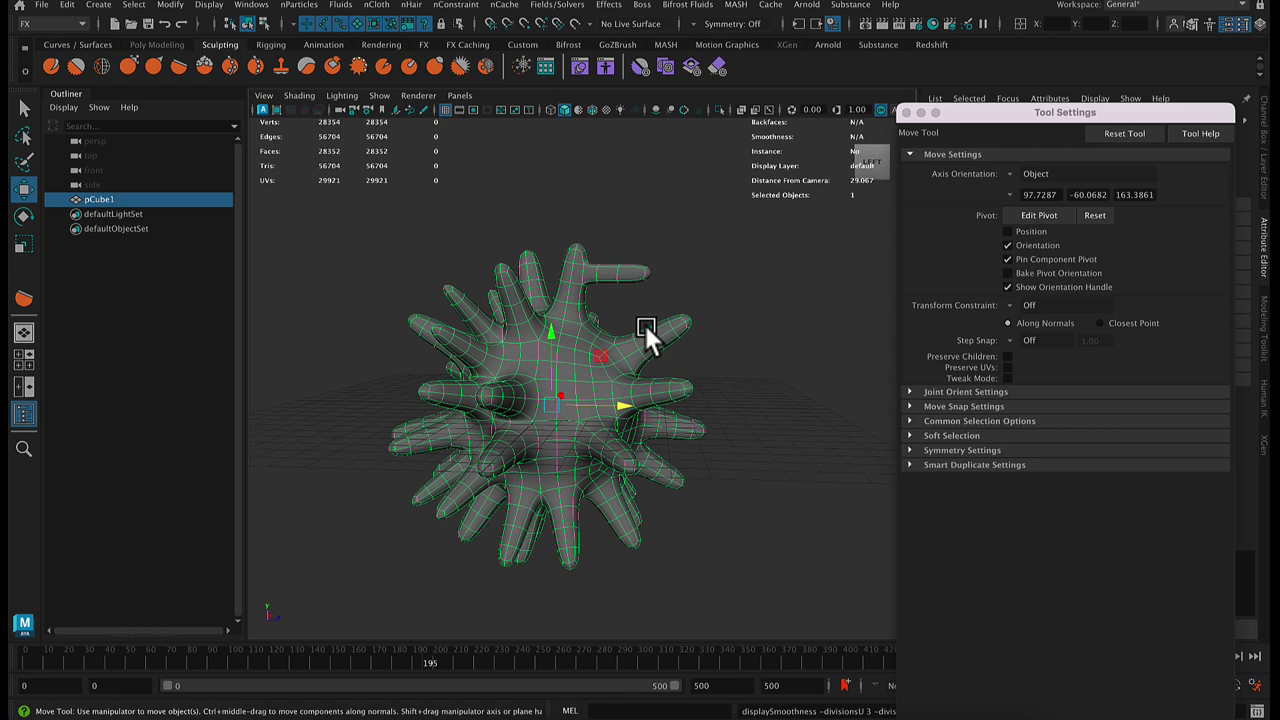
pyautogui.press('2')
pyautogui.press('1')
pyautogui.keyDown('alt'); pyautogui.moveTo(696, 376); pyautogui.dragTo(603, 386, button='right'); pyautogui.keyUp('alt')
pyautogui.moveTo(603, 386)
pyautogui.keyDown('alt'); pyautogui.mouseDown()
pyautogui.moveTo(591, 374)
pyautogui.moveTo(599, 382)
pyautogui.mouseUp(); pyautogui.keyUp('alt')
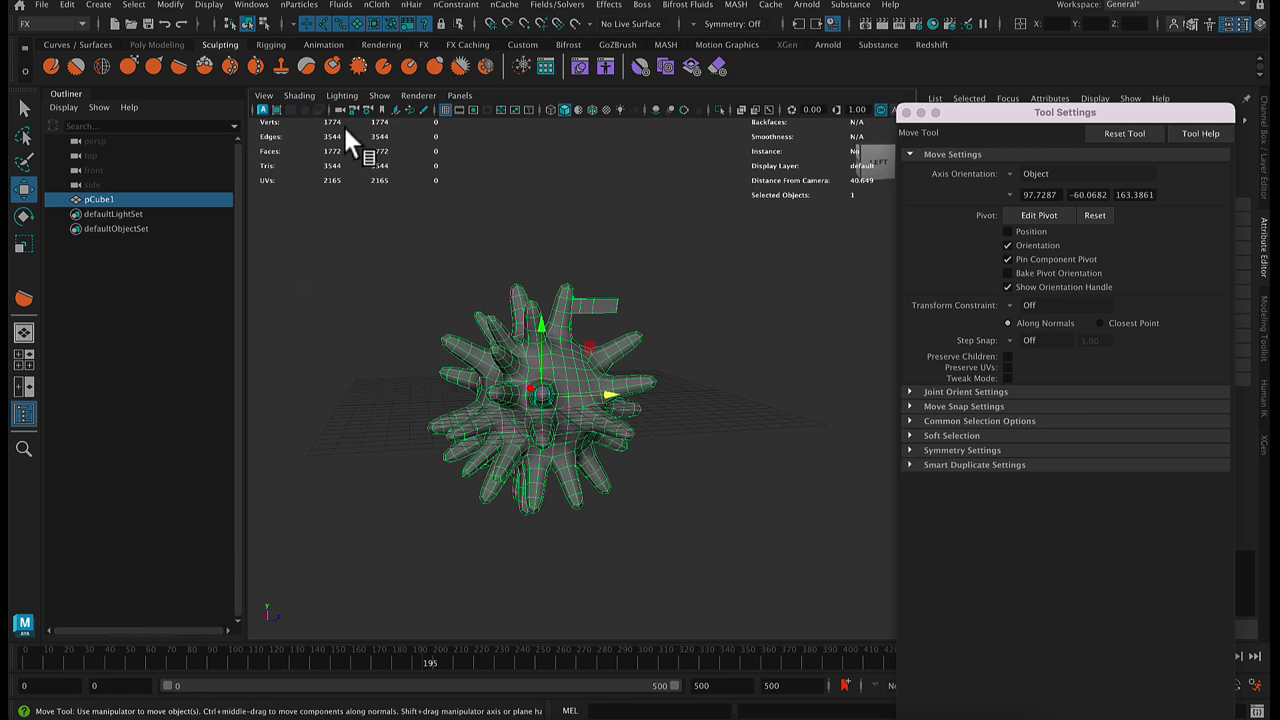
# - Switch to the Modeling menu set and review the available deformers
pyautogui.click(50, 23)
pyautogui.click(53, 33)
pyautogui.click(589, 6)
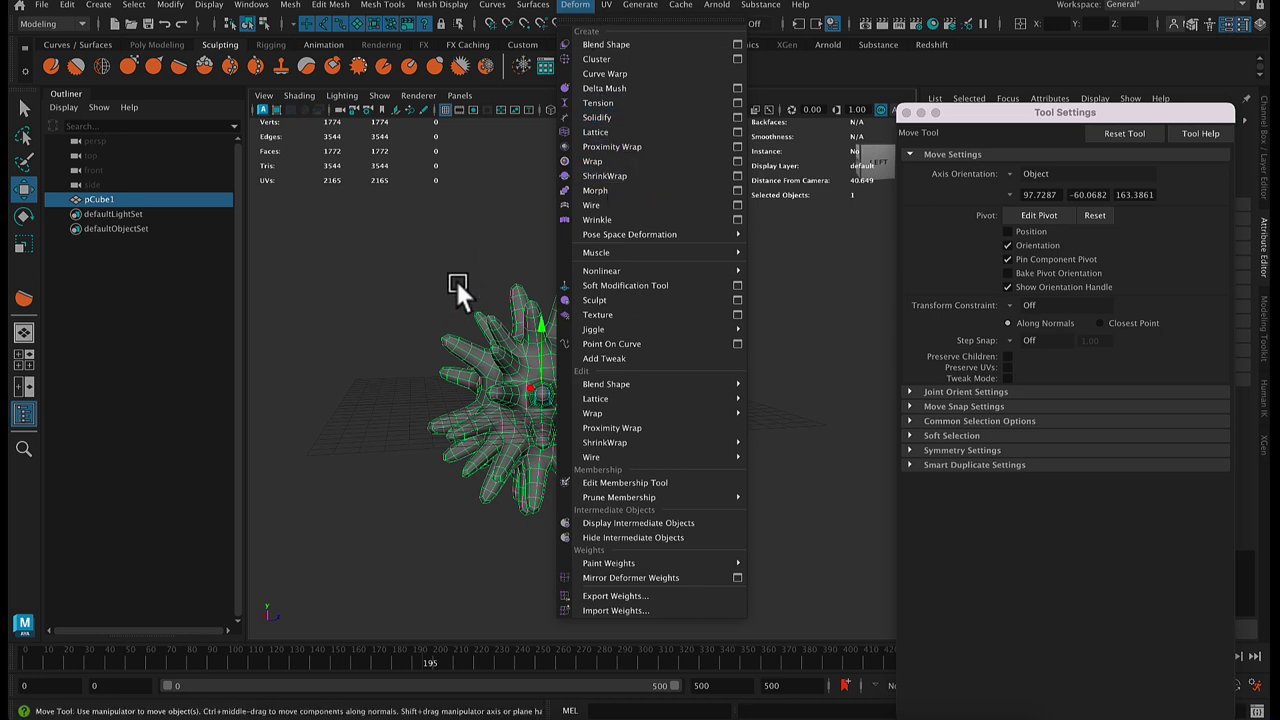
pyautogui.click(398, 283)
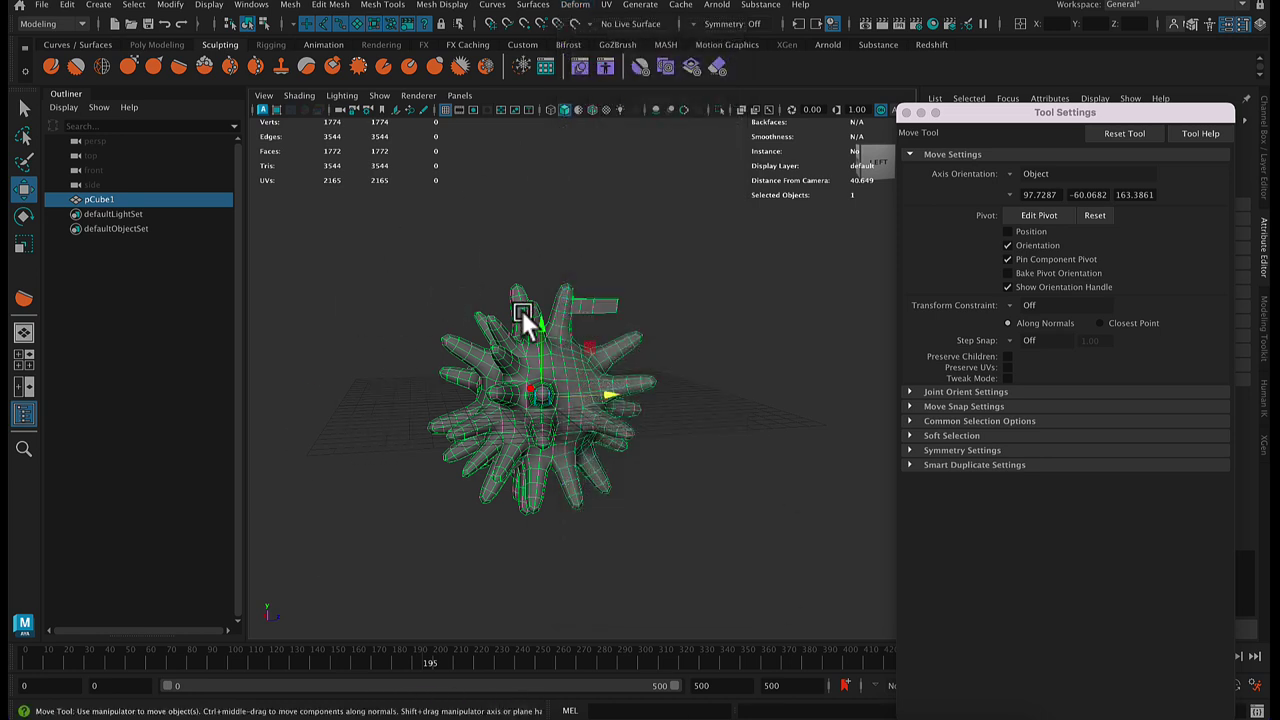
pyautogui.keyDown('alt'); pyautogui.moveTo(523, 312); pyautogui.dragTo(560, 342); pyautogui.keyUp('alt')
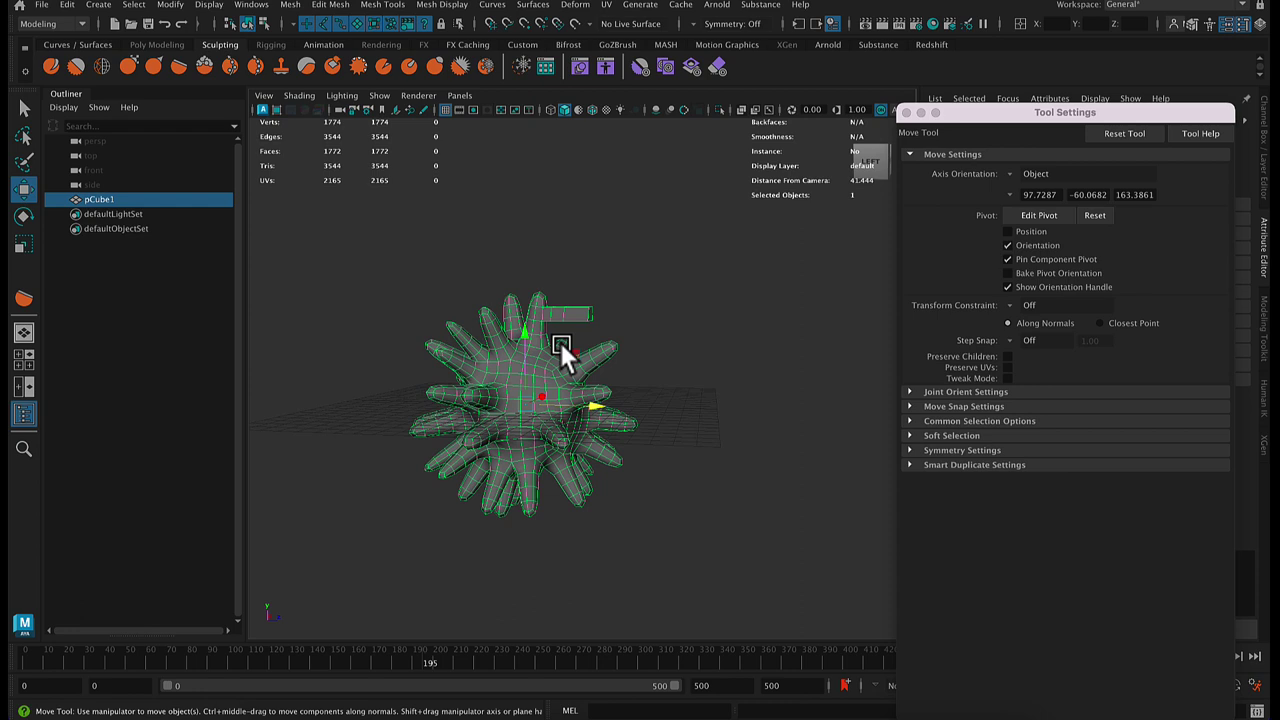
# - Close the Tool Settings, then delete pCube1's construction history and freeze its transformations
pyautogui.click(906, 112)
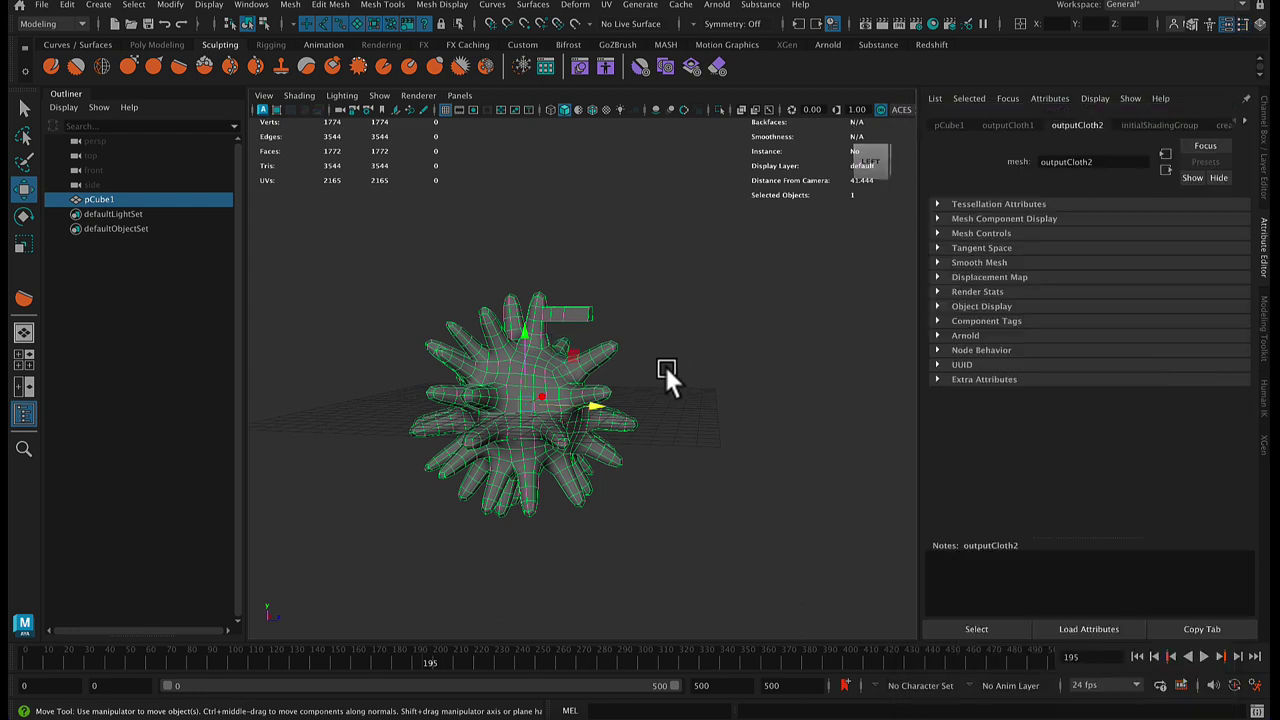
pyautogui.keyDown('alt'); pyautogui.moveTo(663, 358); pyautogui.dragTo(697, 334); pyautogui.keyUp('alt')
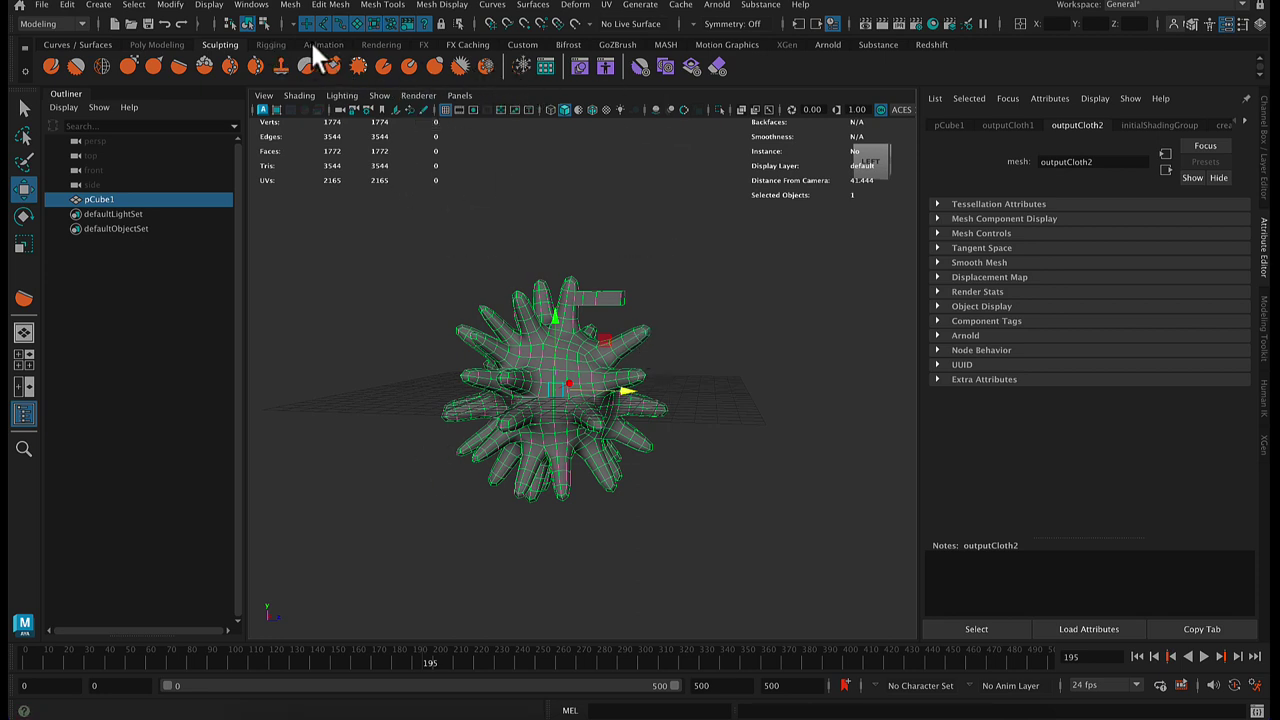
pyautogui.click(170, 45)
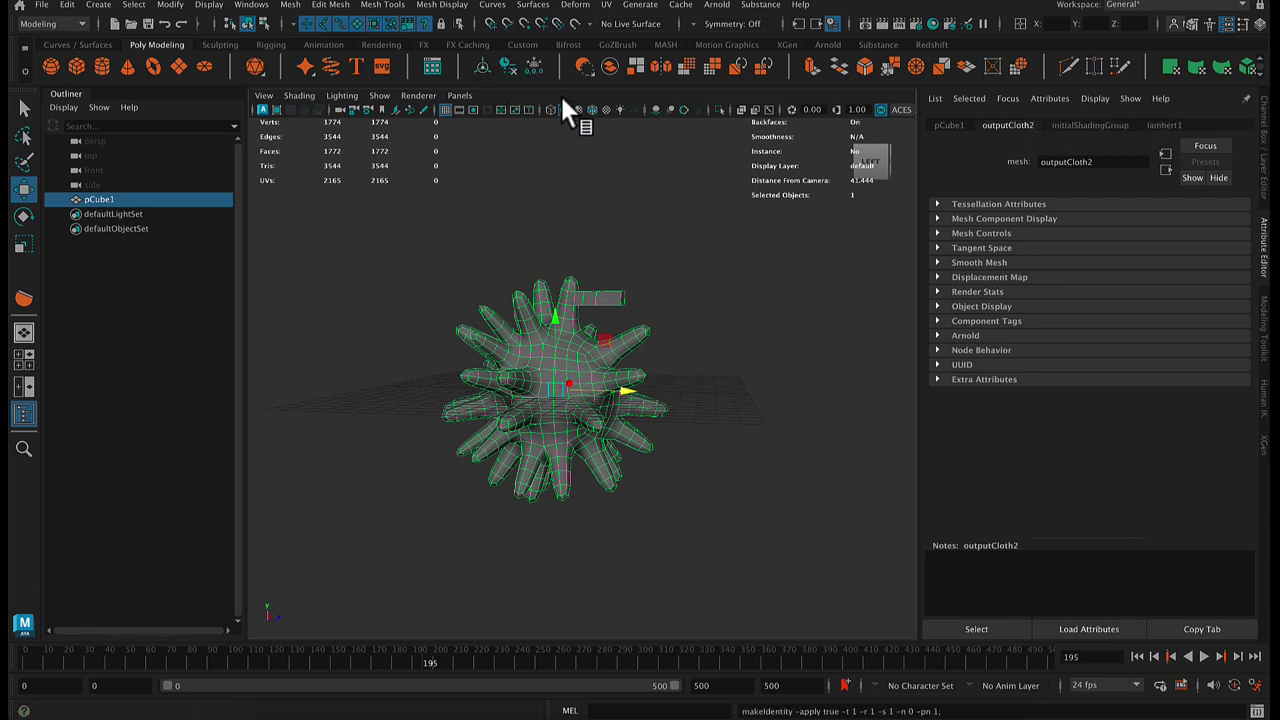
pyautogui.keyDown('alt'); pyautogui.moveTo(594, 200); pyautogui.dragTo(606, 260); pyautogui.keyUp('alt')
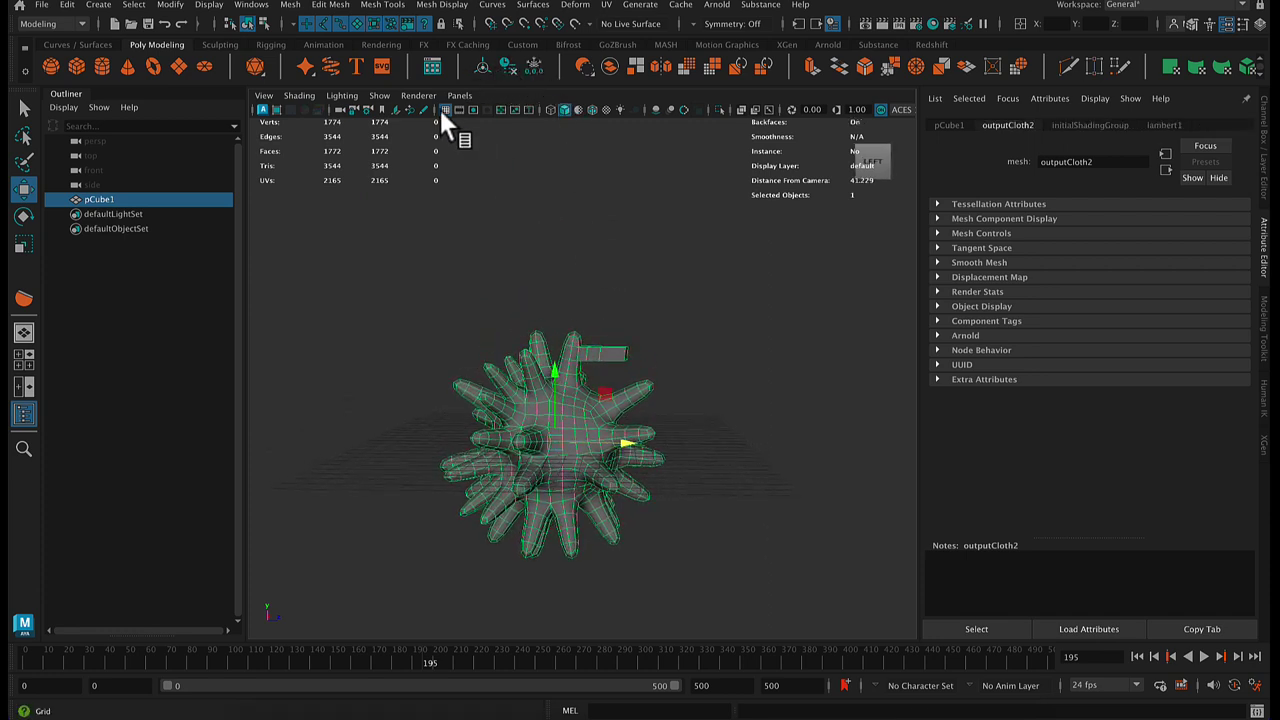
# - Switch to the FX menu set and create an nCloth from pCube1
pyautogui.click(58, 25)
pyautogui.click(55, 84)
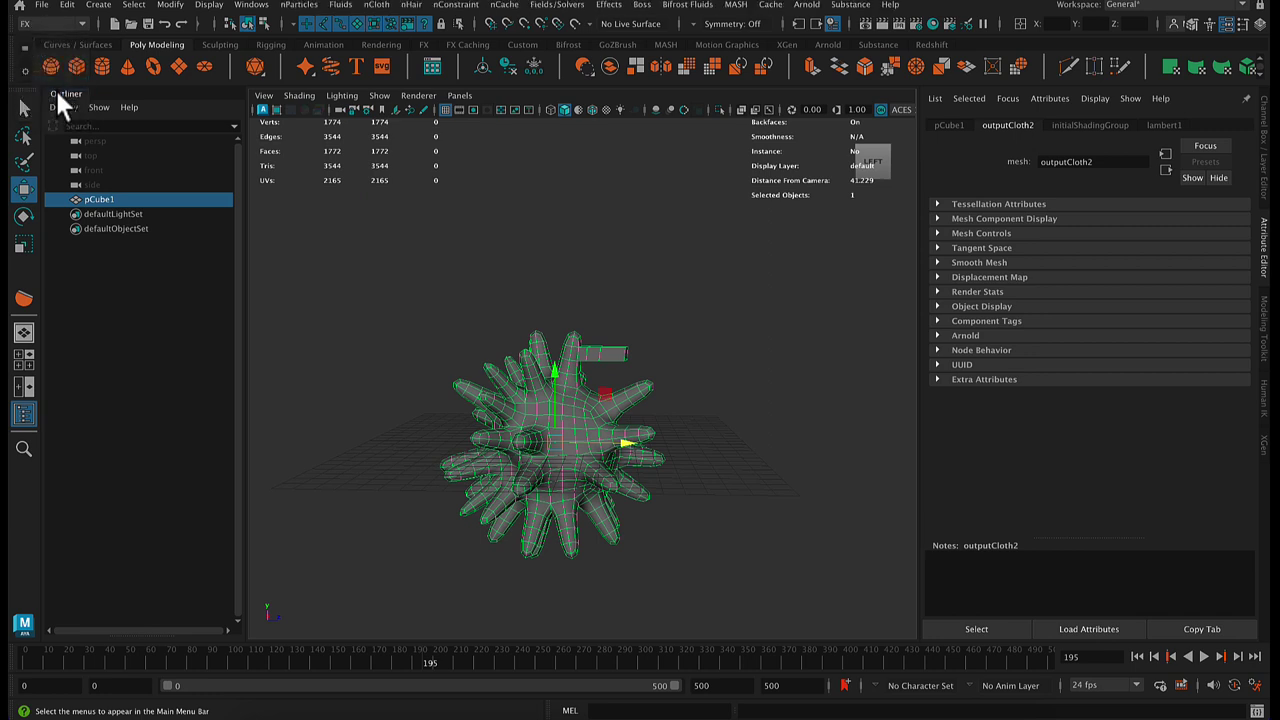
pyautogui.click(367, 6)
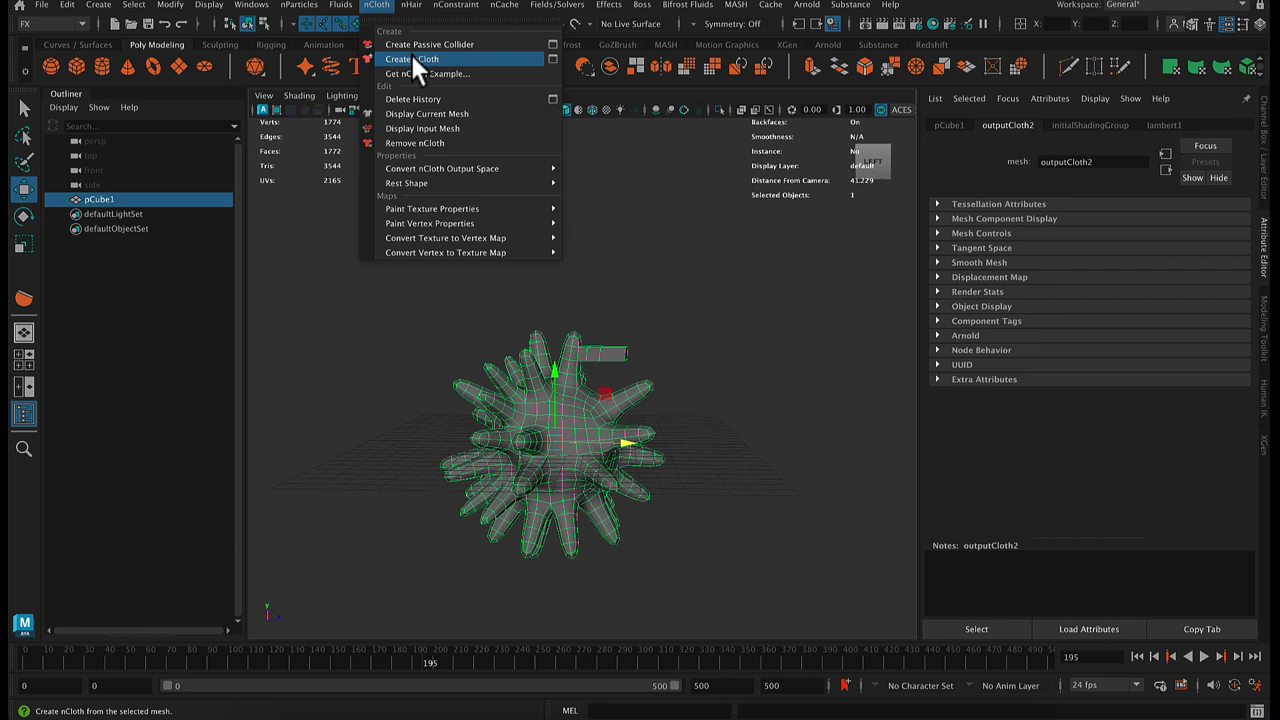
pyautogui.click(413, 58)
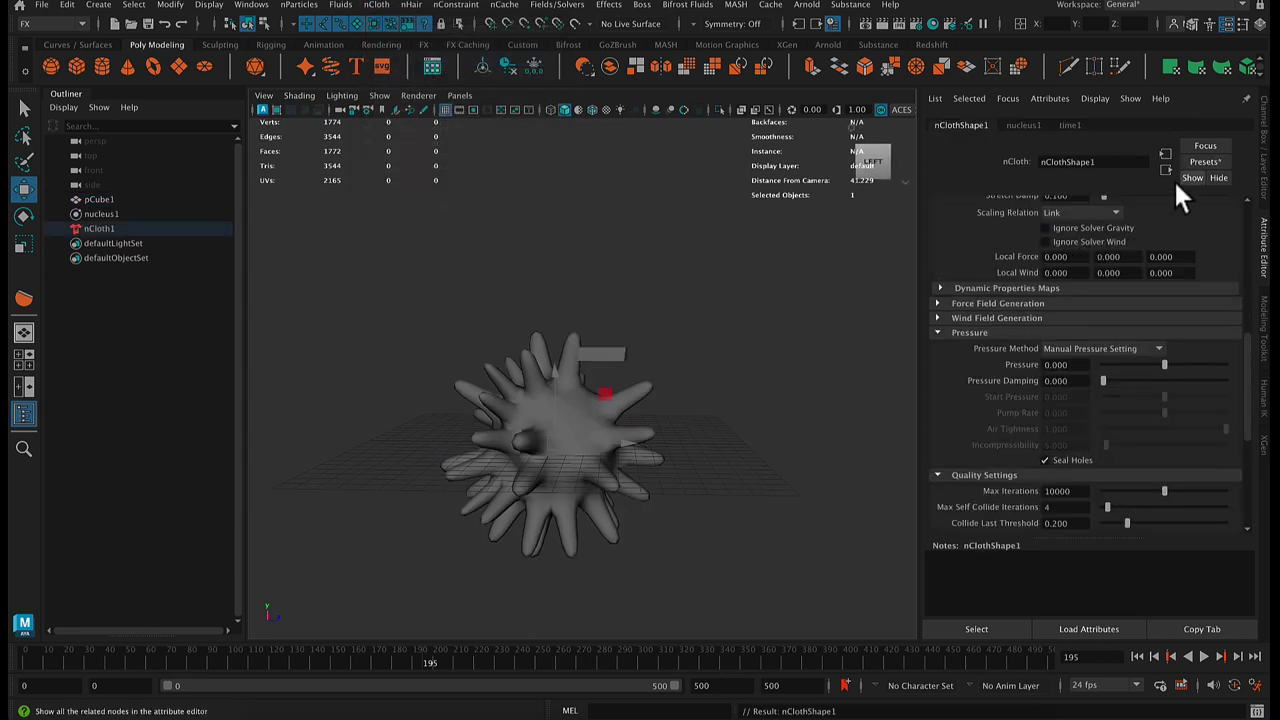
# - Replace the nCloth's attributes with the waterBalloon preset
pyautogui.click(1219, 160)
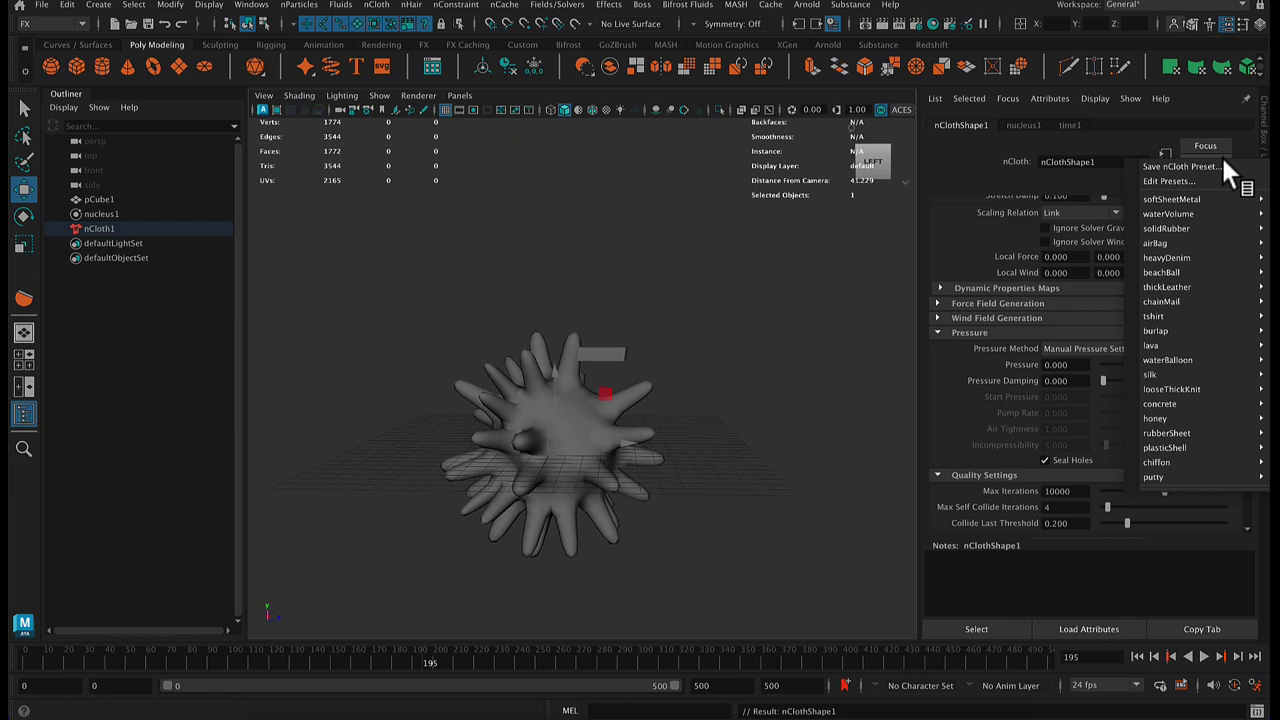
pyautogui.moveTo(1202, 356)
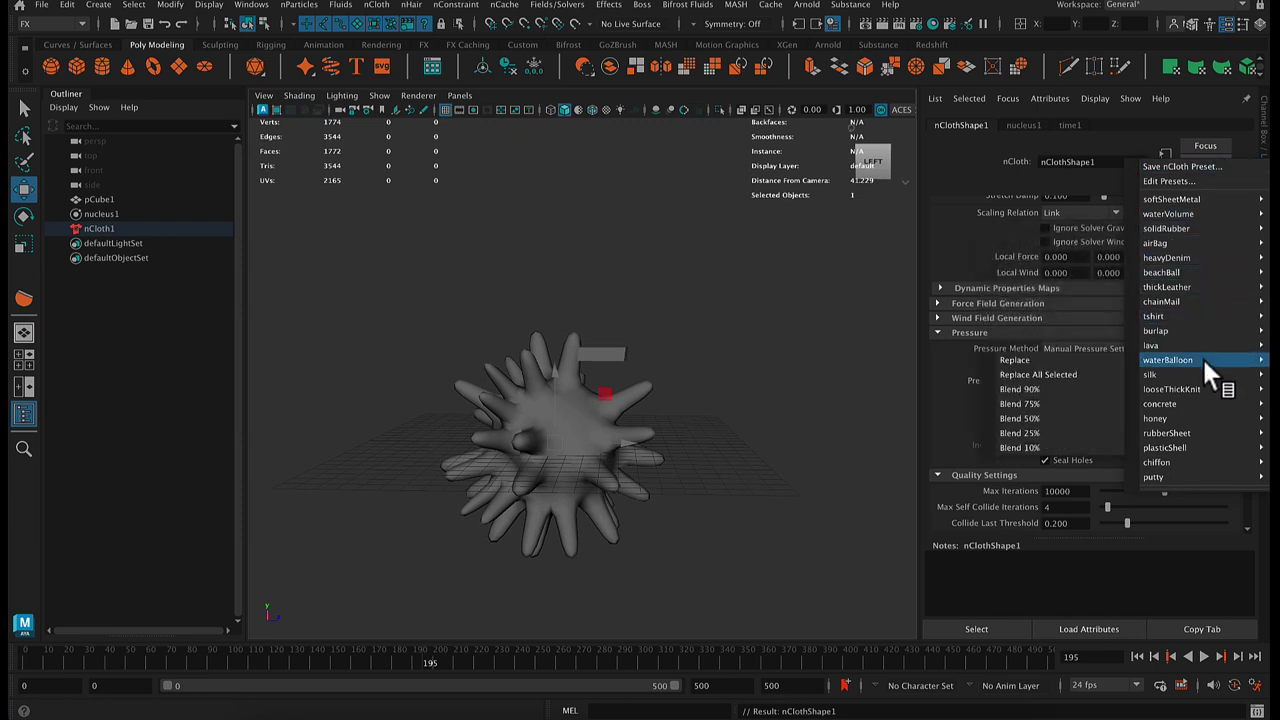
pyautogui.click(1100, 359)
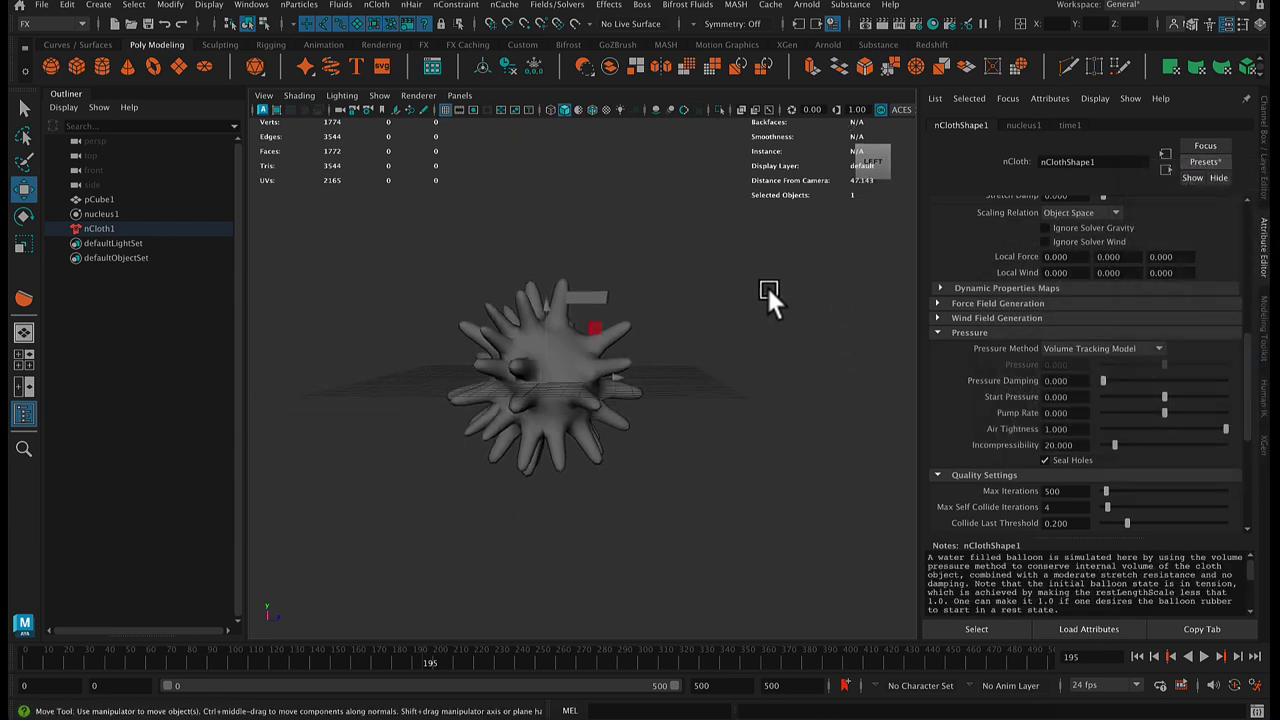
# - Check the timeline's playback speed options for the Play Every Frame, Max Real-time setting
pyautogui.rightClick(836, 662)
pyautogui.moveTo(866, 537)
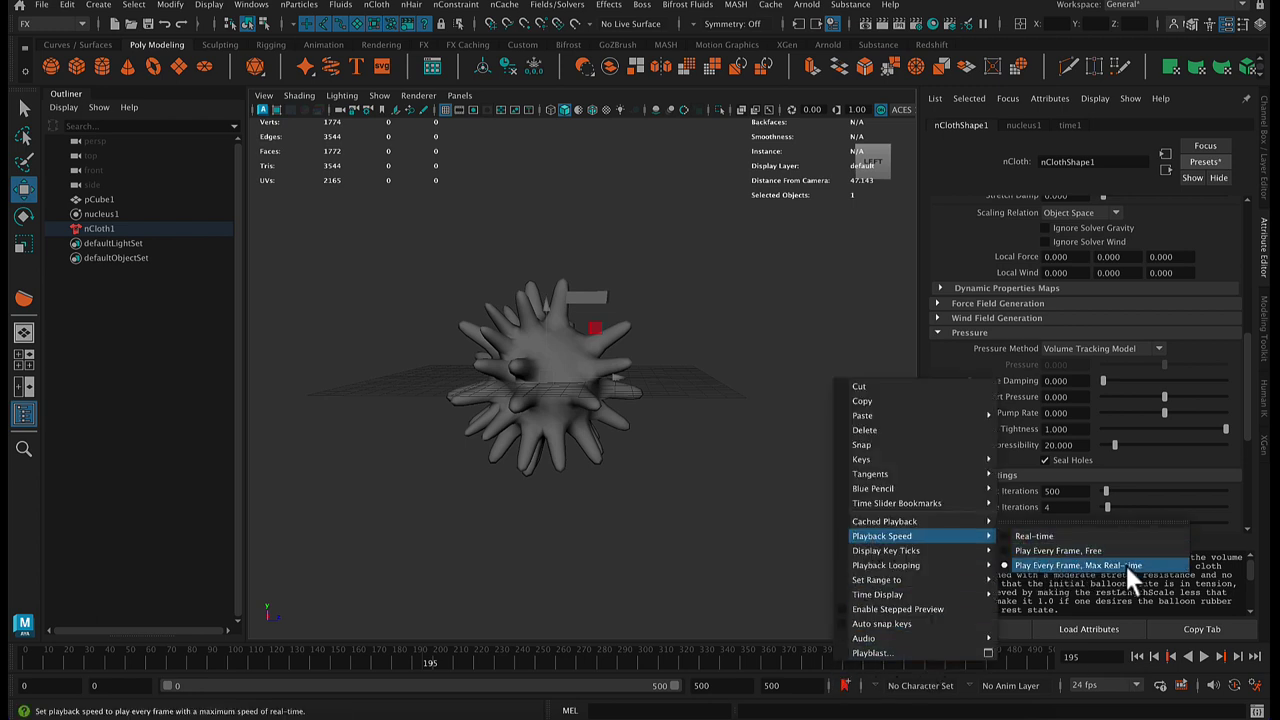
pyautogui.click(950, 358)
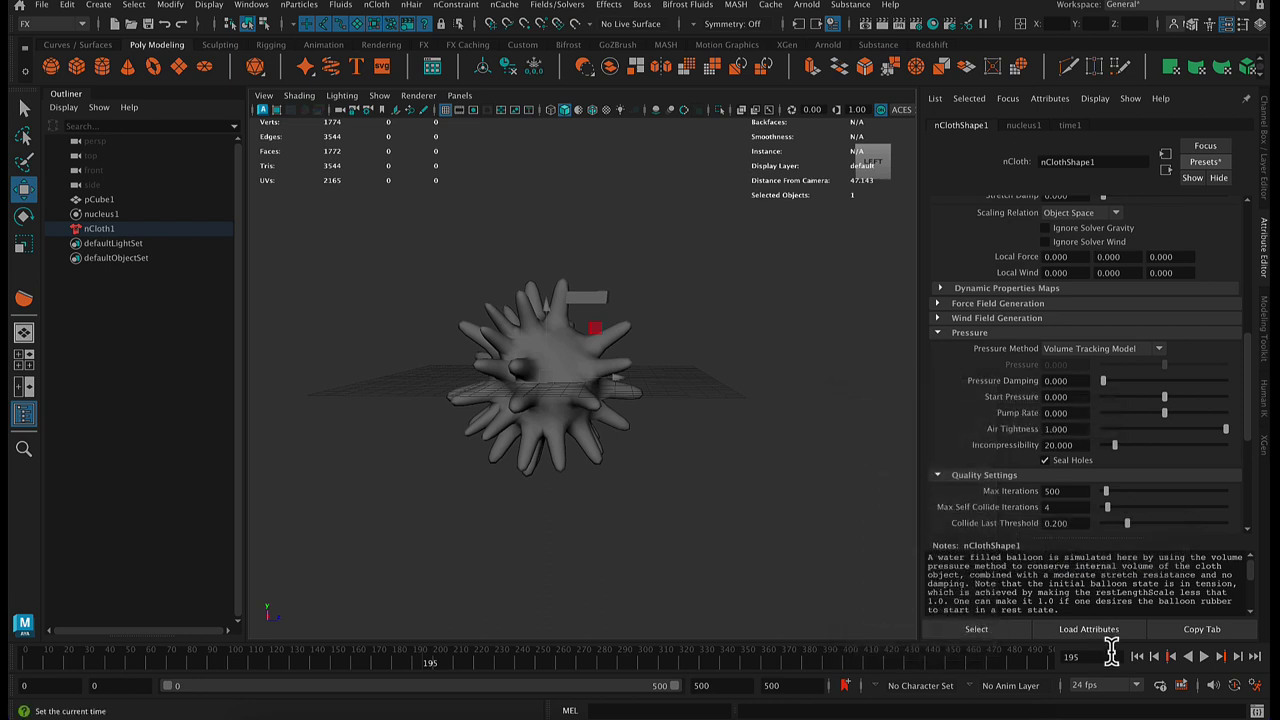
# - Play the water-balloon simulation to see how the mesh behaves, then return to frame 0
pyautogui.click(1203, 656)
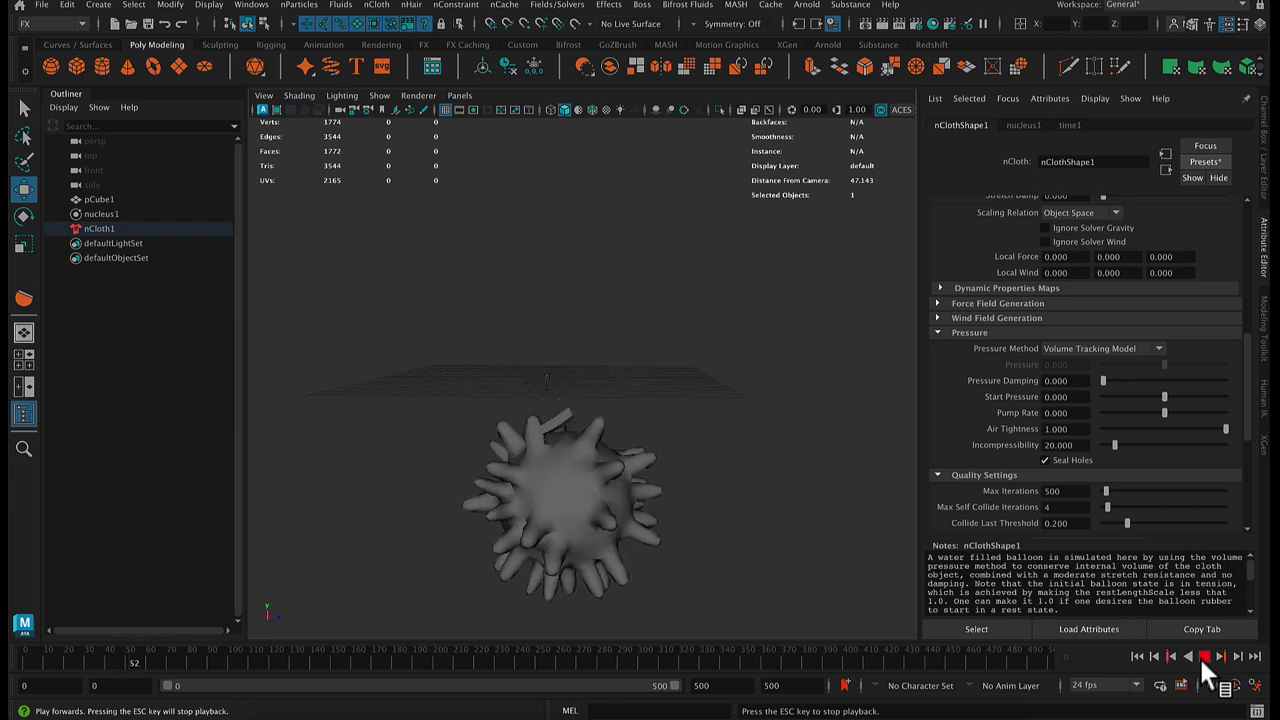
pyautogui.click(1203, 656)
pyautogui.click(1136, 656)
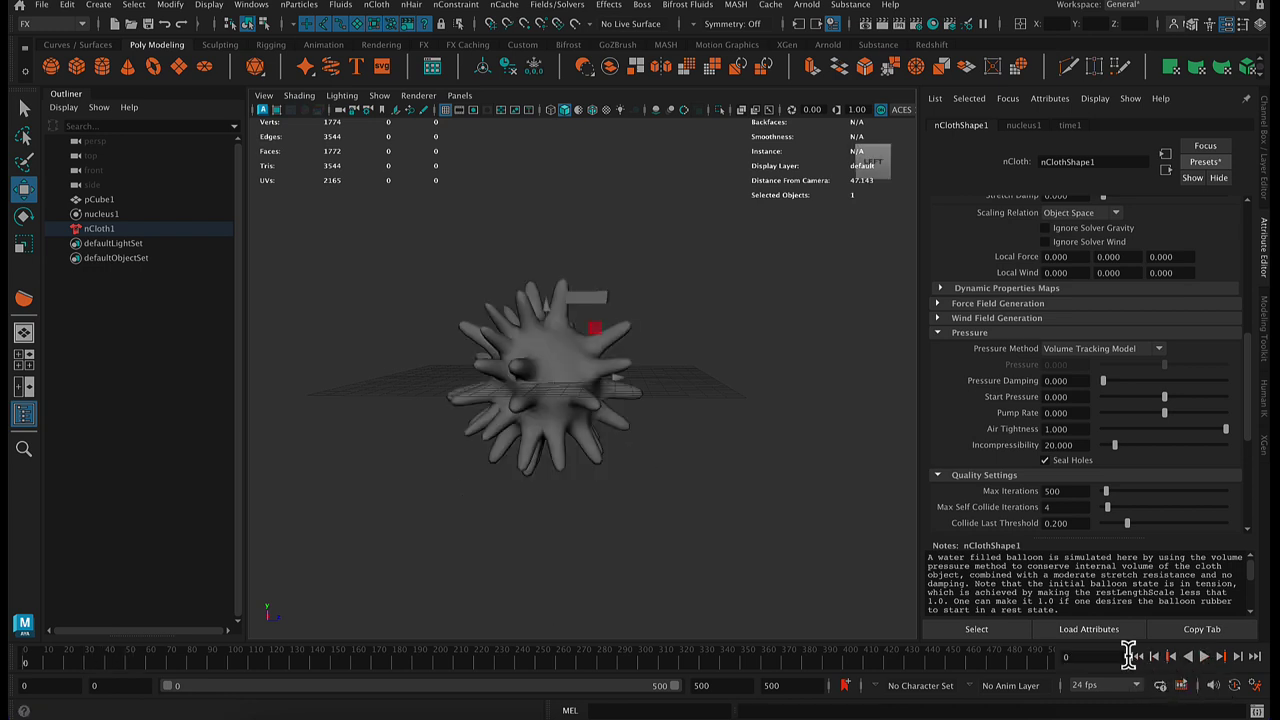
# - Turn on smooth mesh preview for pCube1, then test the simulation and return to frame 0
pyautogui.keyDown('alt'); pyautogui.moveTo(439, 396); pyautogui.dragTo(631, 385, button='right'); pyautogui.keyUp('alt')
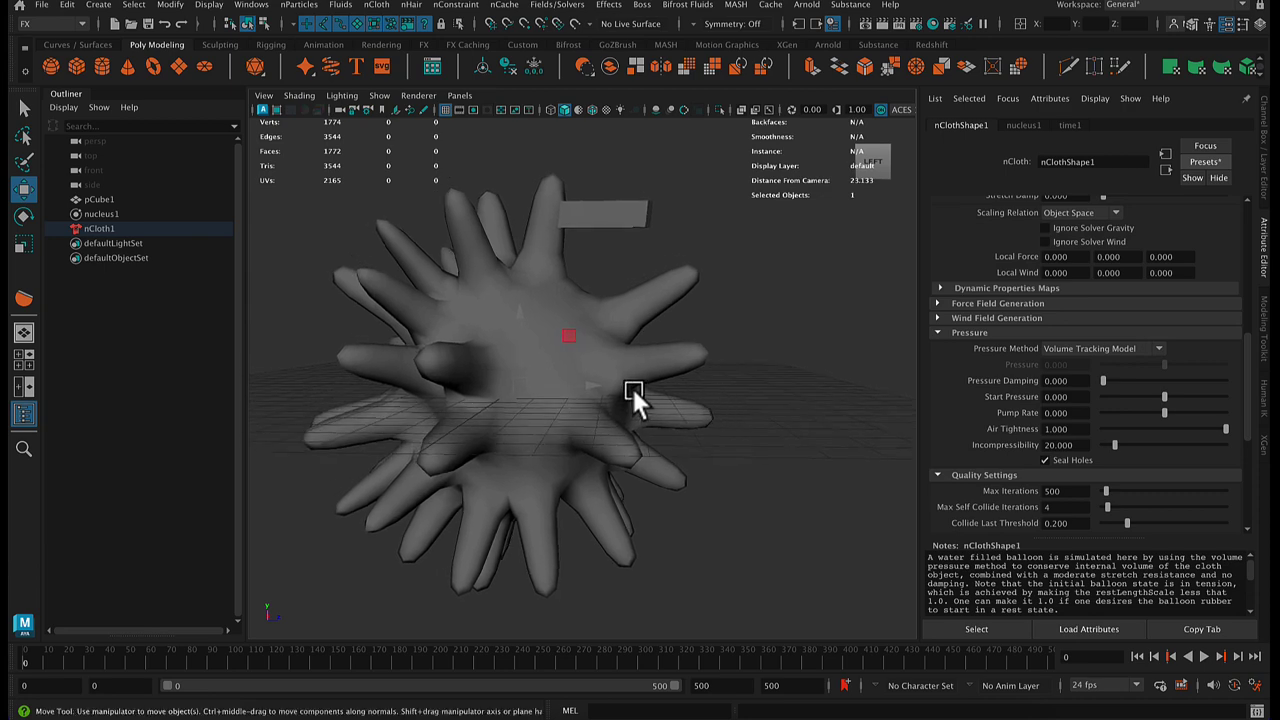
pyautogui.click(615, 380)
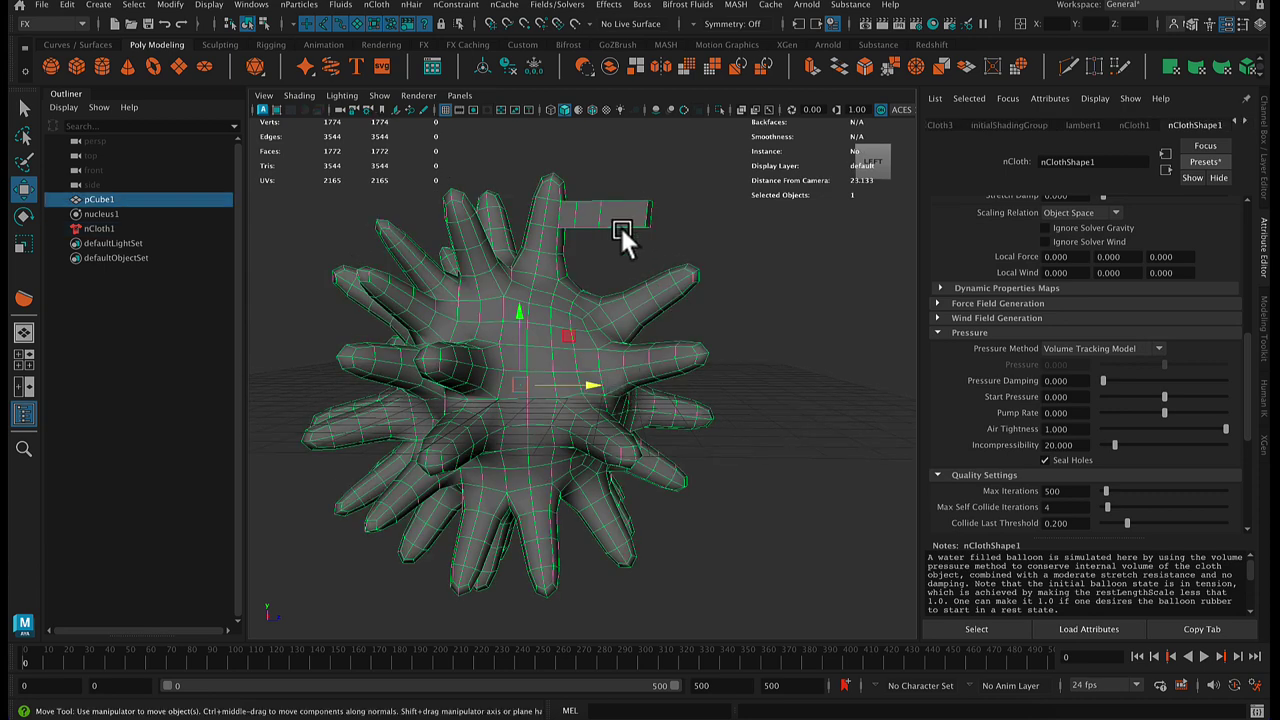
pyautogui.press('3')
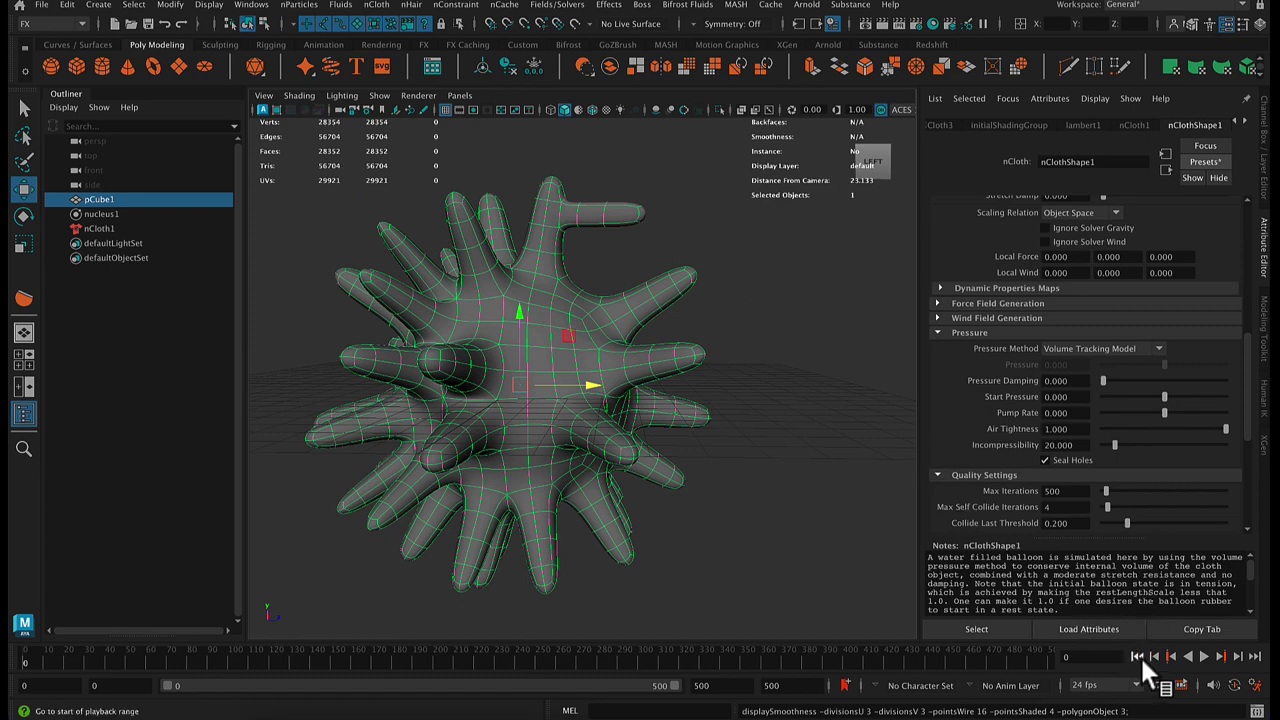
pyautogui.click(1202, 656)
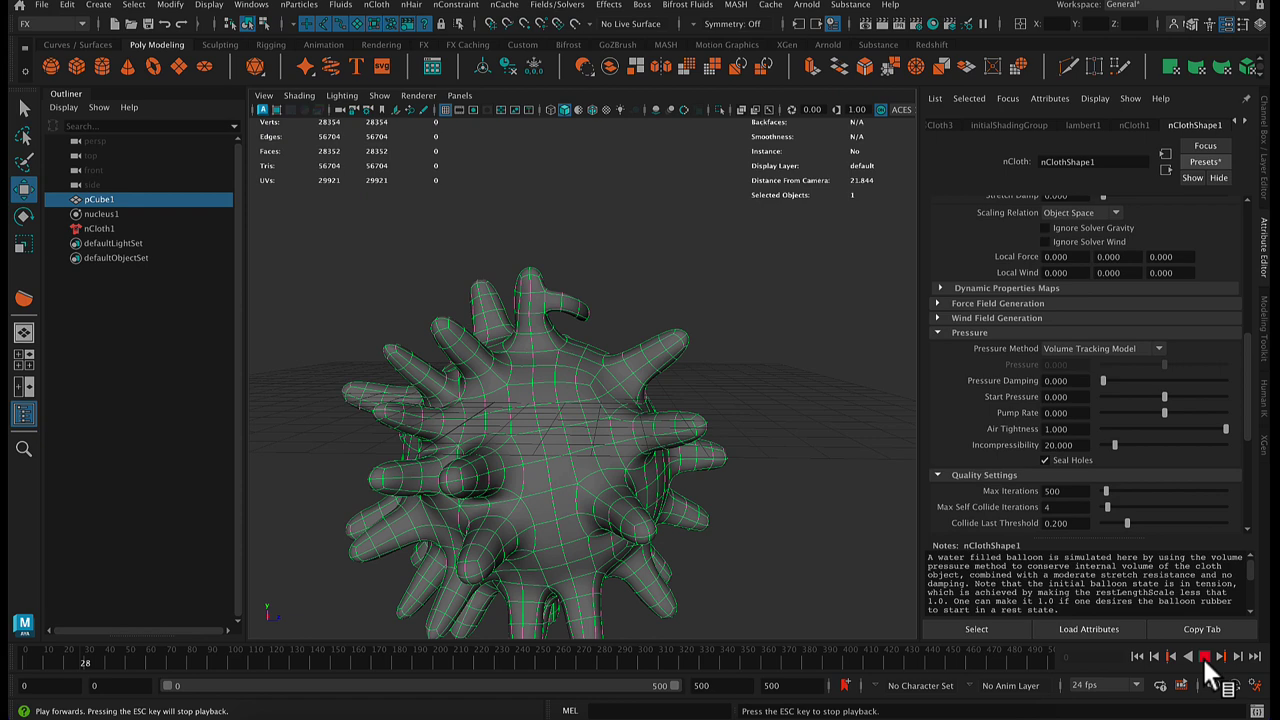
pyautogui.click(1202, 656)
pyautogui.click(1136, 656)
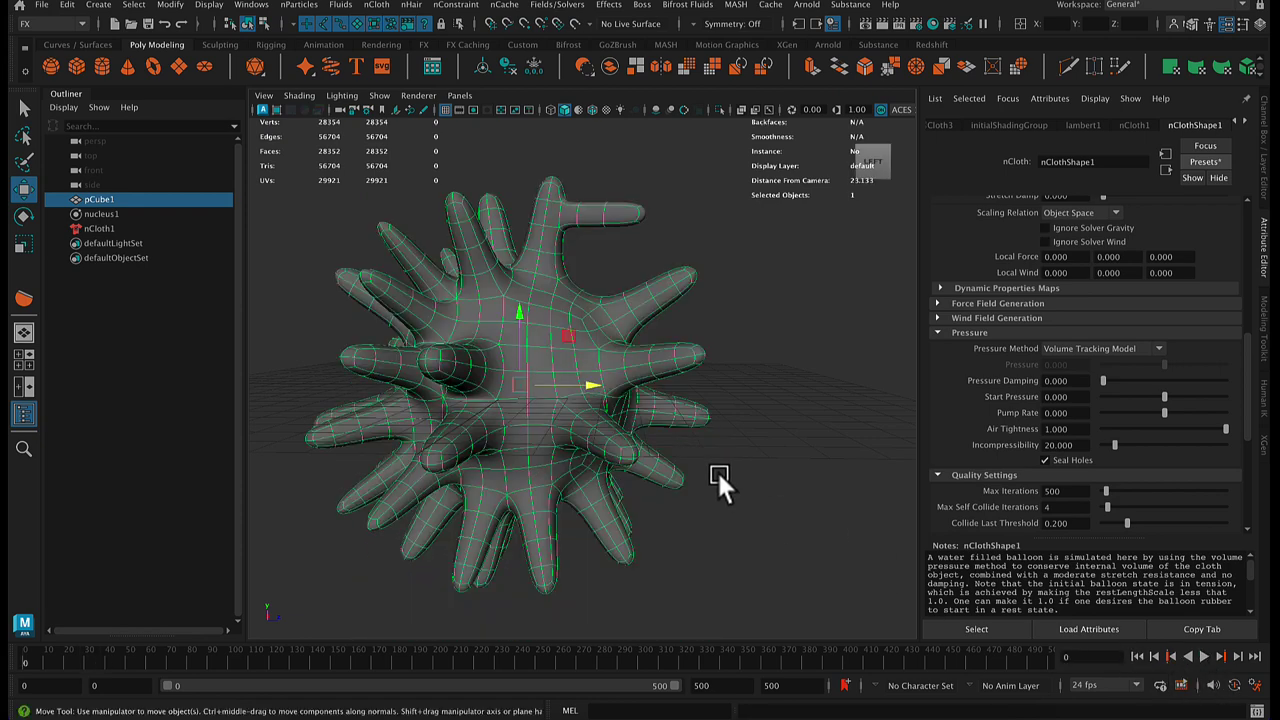
# - Enable Ignore Solver Gravity and Ignore Solver Wind in the nCloth's dynamic properties
pyautogui.moveTo(538, 445)
pyautogui.keyDown('alt'); pyautogui.mouseDown()
pyautogui.moveTo(651, 457)
pyautogui.moveTo(528, 449)
pyautogui.mouseUp(); pyautogui.keyUp('alt')
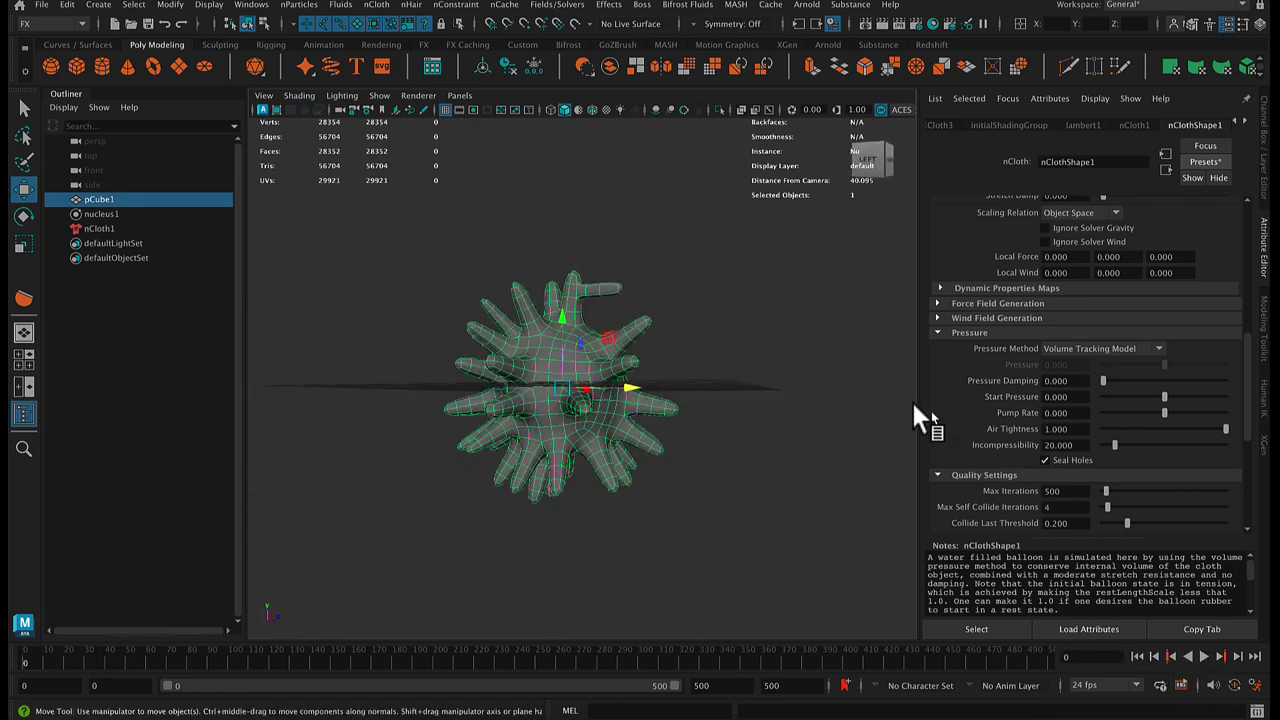
pyautogui.scroll(-5, 1118, 437)
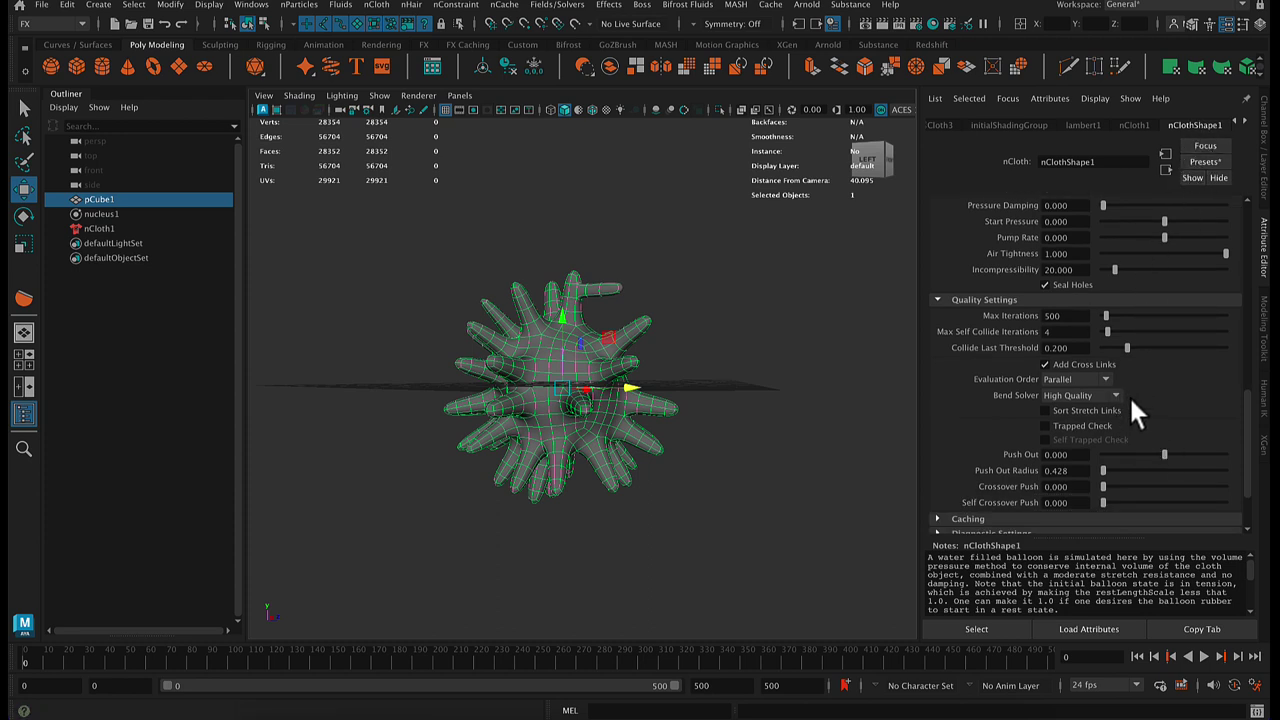
pyautogui.scroll(15, 1130, 400)
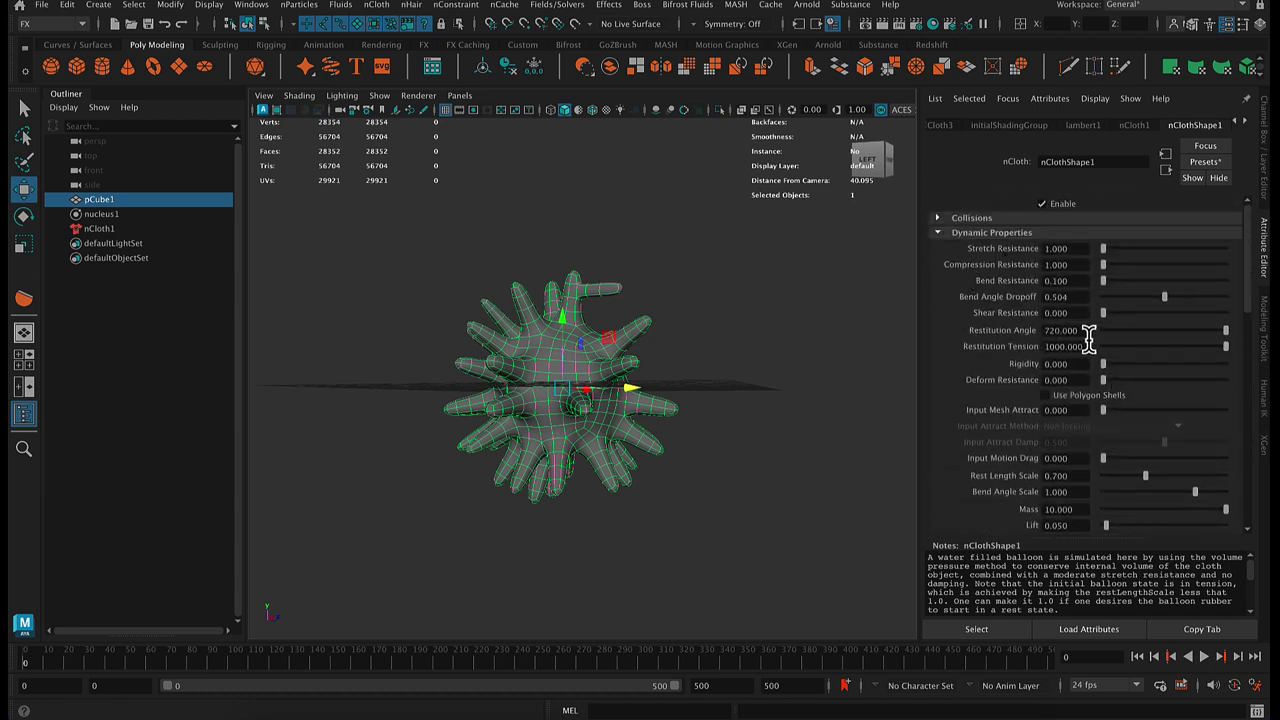
pyautogui.scroll(-3, 1088, 340)
pyautogui.scroll(-2, 1082, 400)
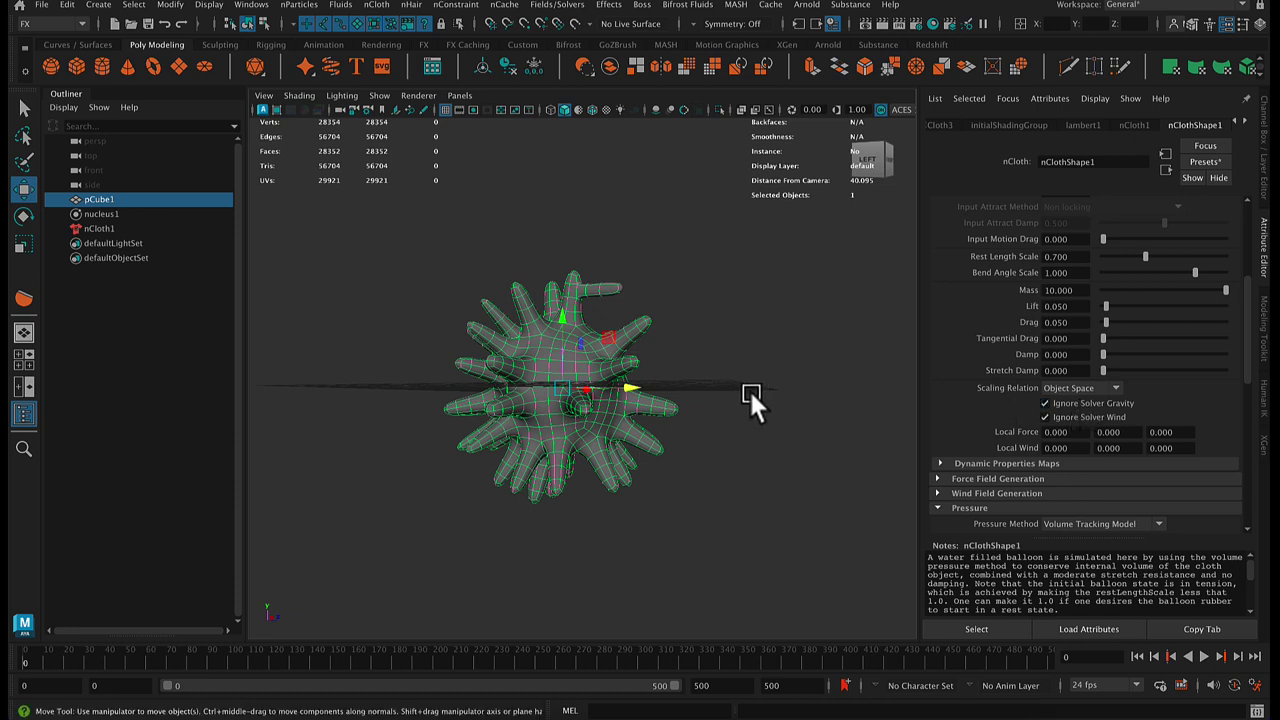
# - Test the simulation without solver gravity and wind, then return to frame 0
pyautogui.click(1204, 657)
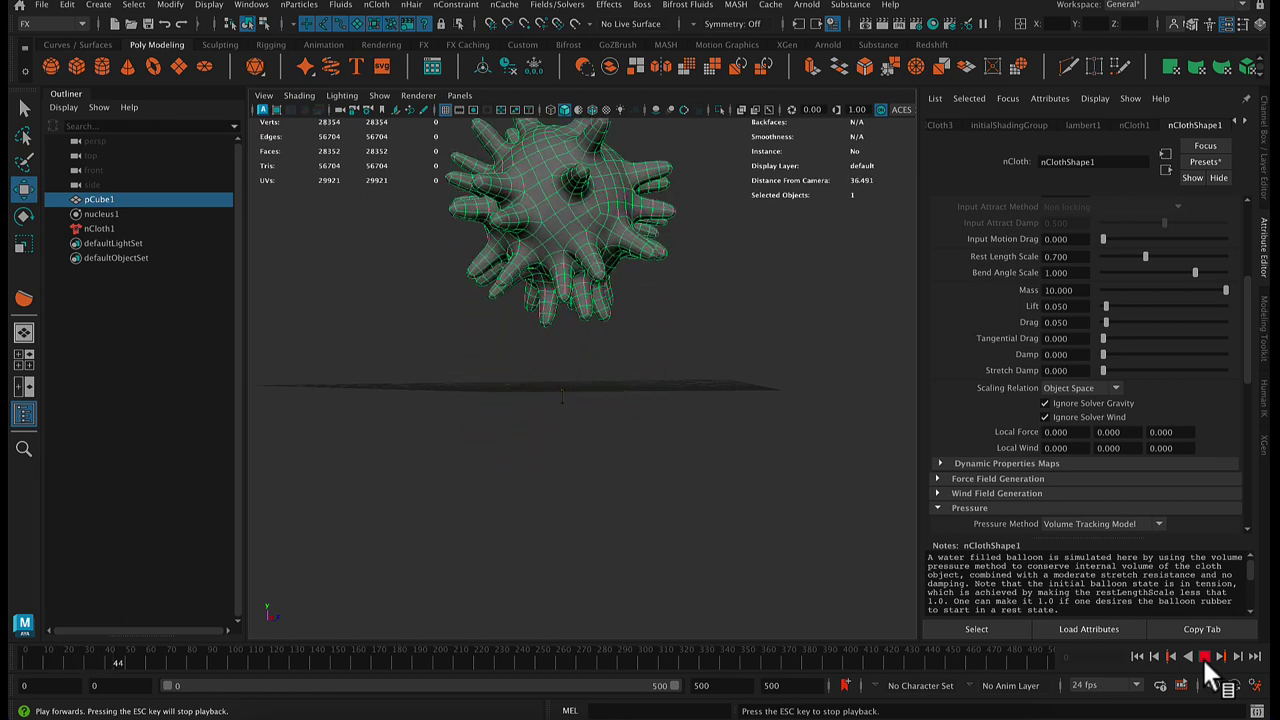
pyautogui.click(1202, 657)
pyautogui.click(1138, 656)
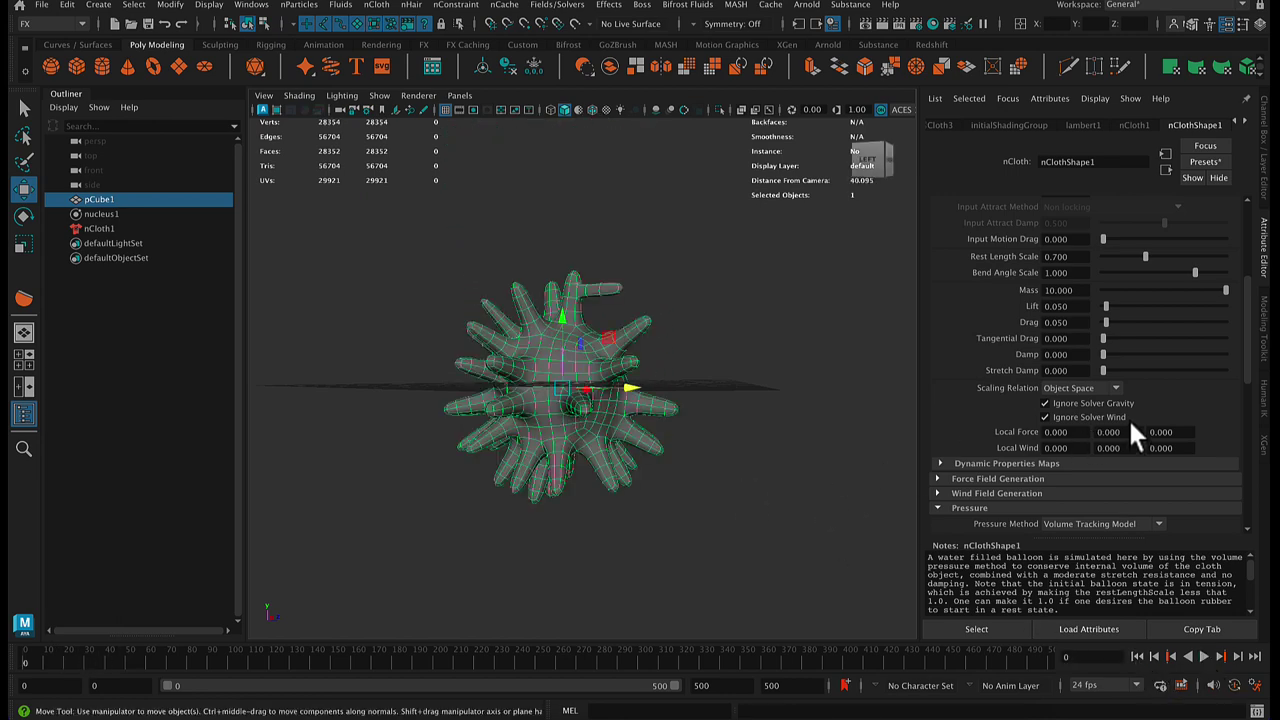
# - Set the nCloth's Pump Rate to 100, then test the inflation and return to frame 0
pyautogui.scroll(-5, 1128, 430)
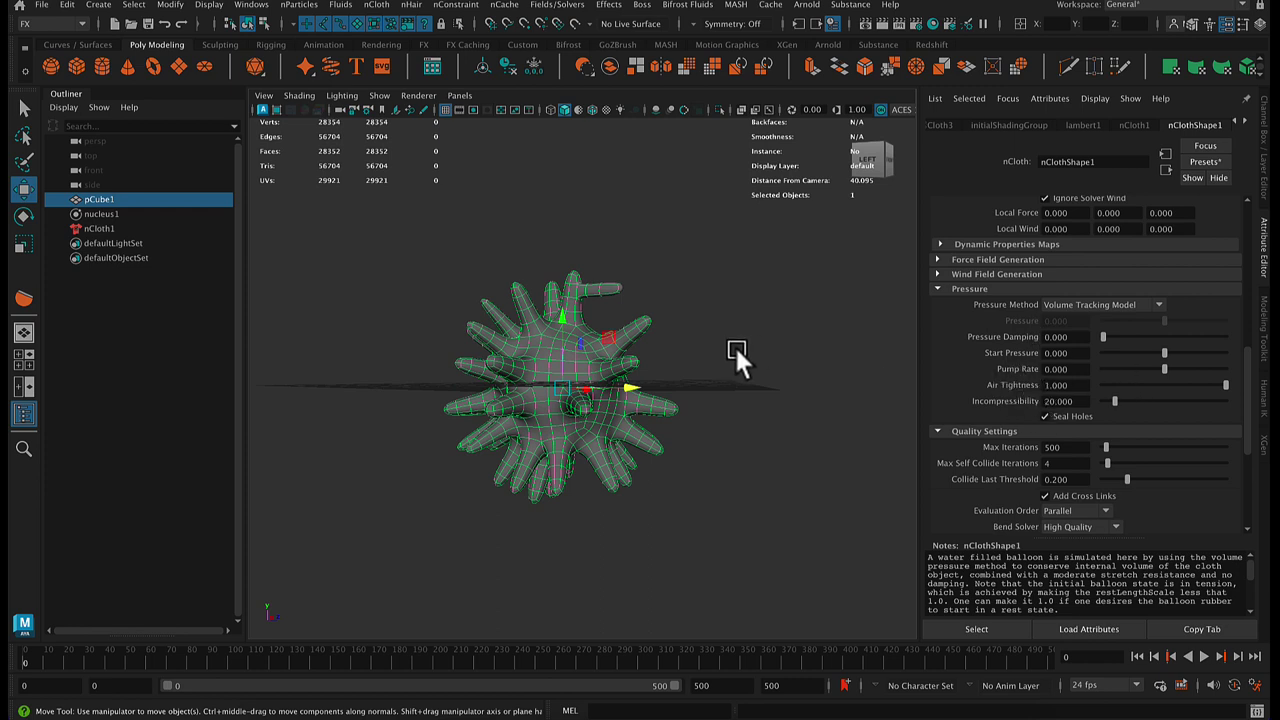
pyautogui.click(1052, 369)
pyautogui.press('Return')
pyautogui.click(1205, 657)
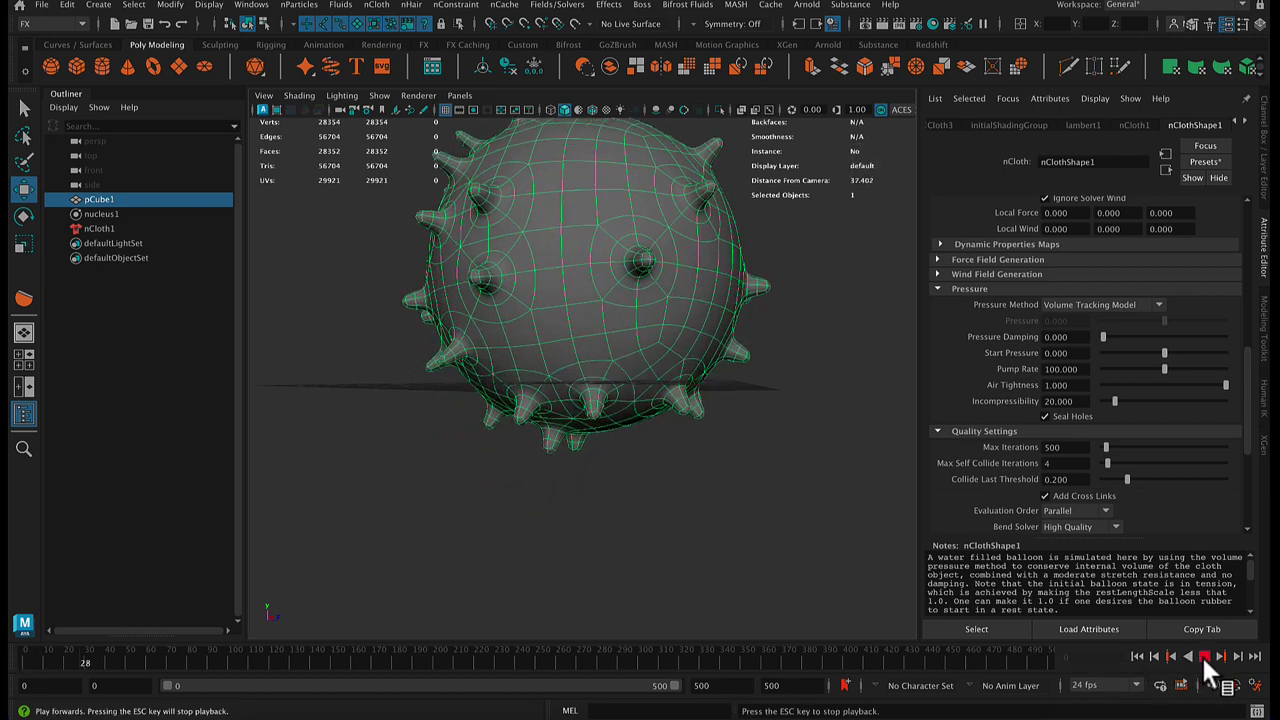
pyautogui.click(1205, 657)
pyautogui.click(1137, 656)
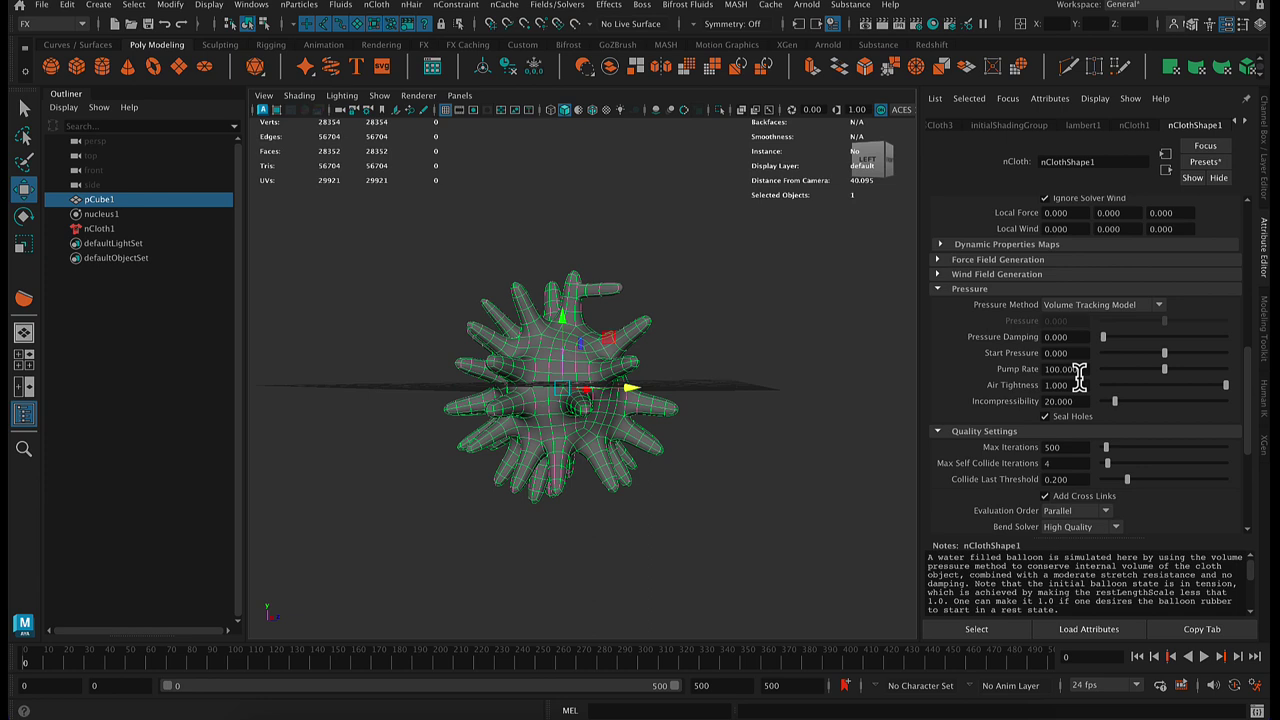
# - Change the nCloth's Scaling Relation to World Space in its dynamic properties
pyautogui.scroll(5, 1080, 410)
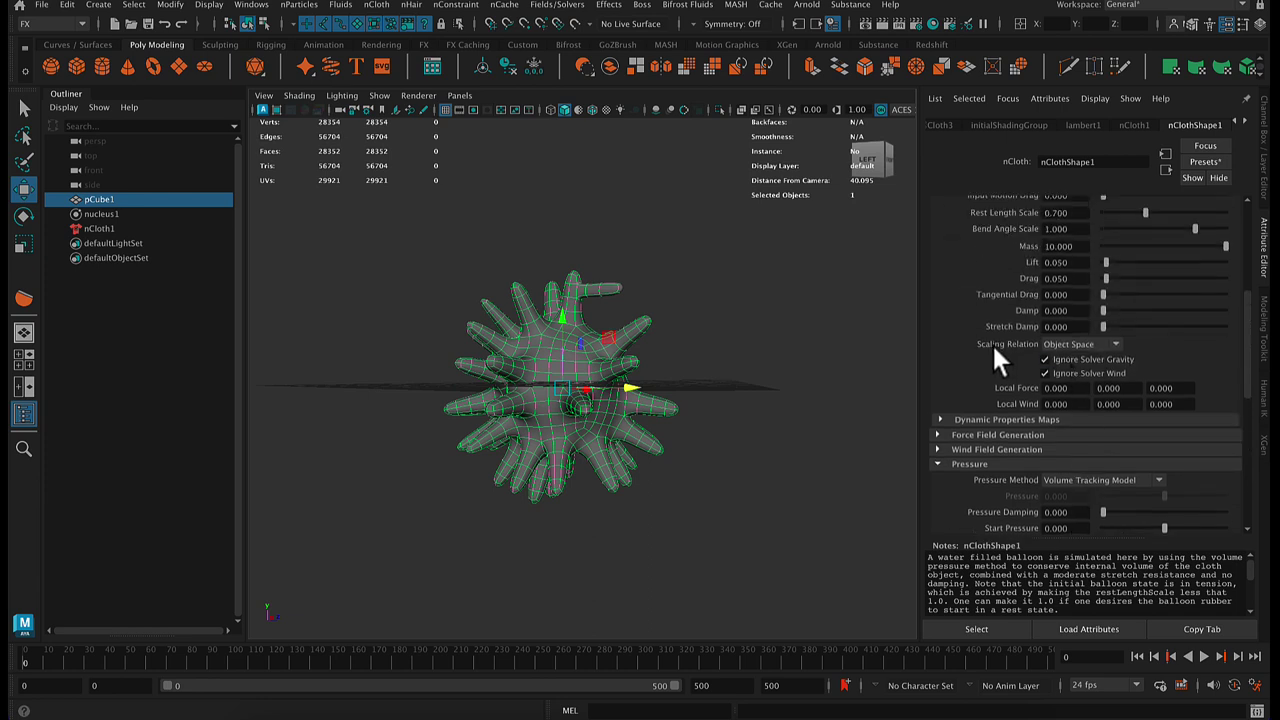
pyautogui.scroll(8, 1005, 344)
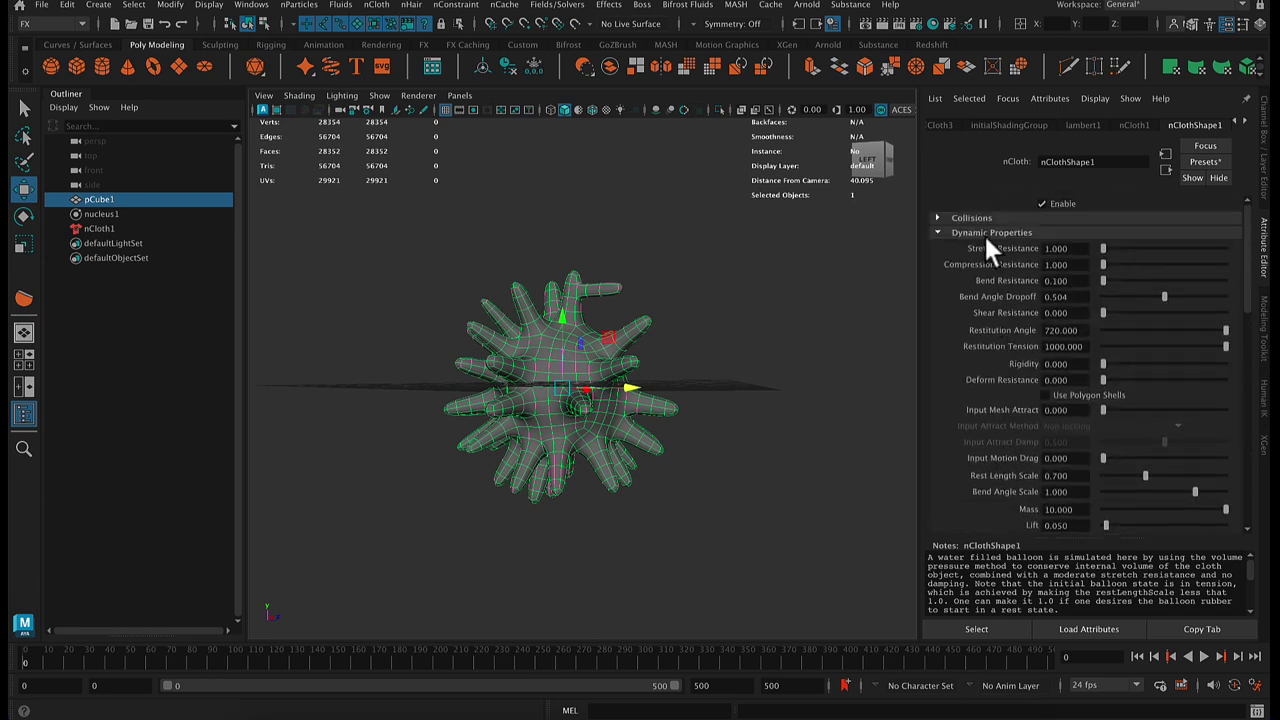
pyautogui.scroll(-7, 1014, 366)
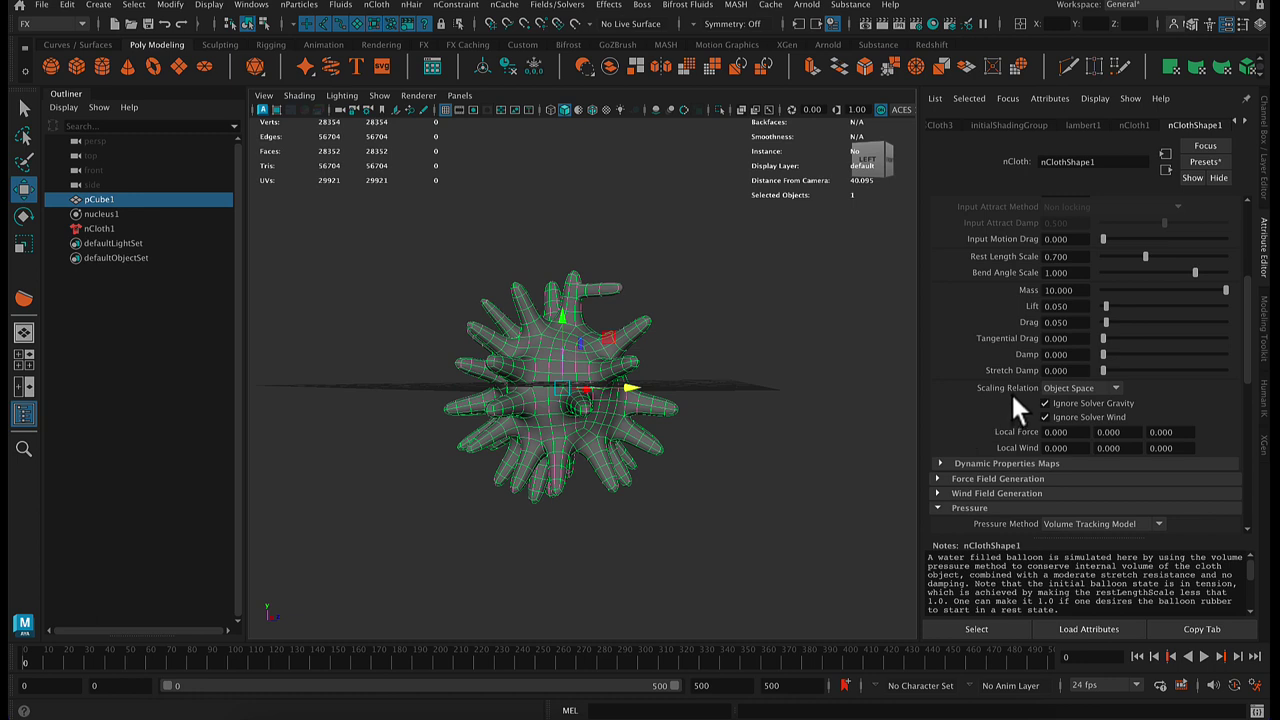
pyautogui.click(1072, 388)
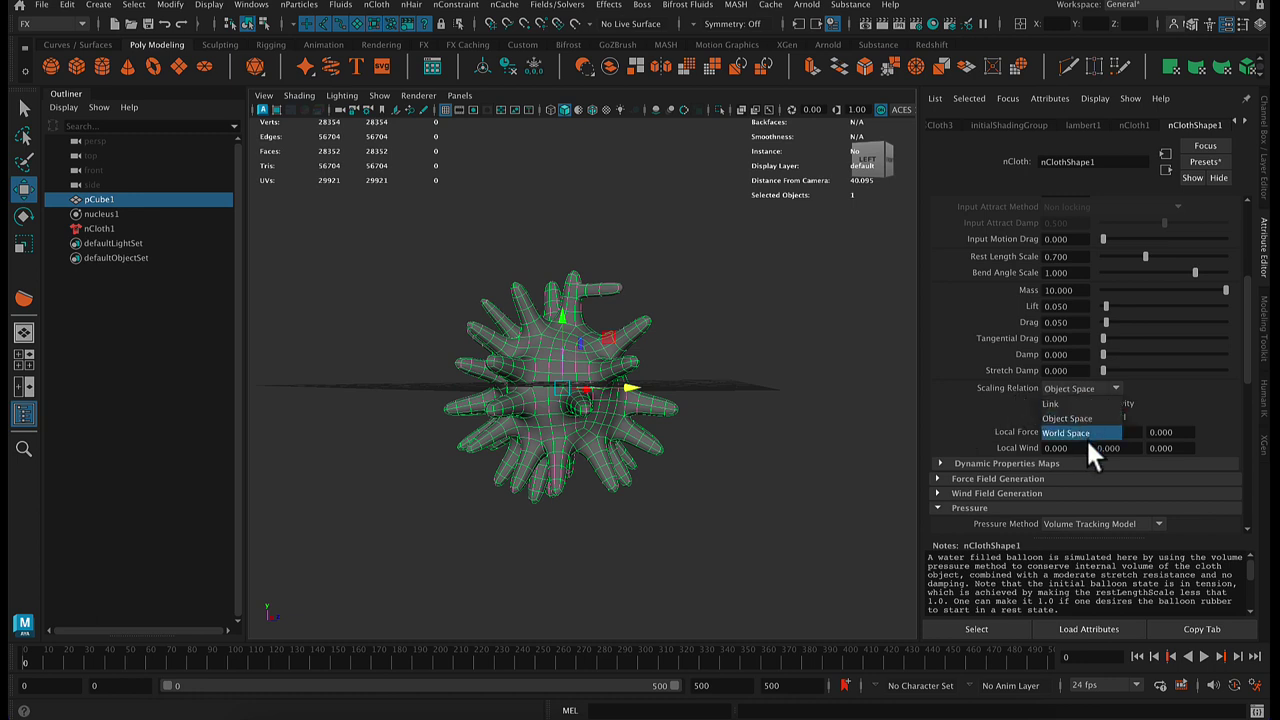
pyautogui.click(1079, 431)
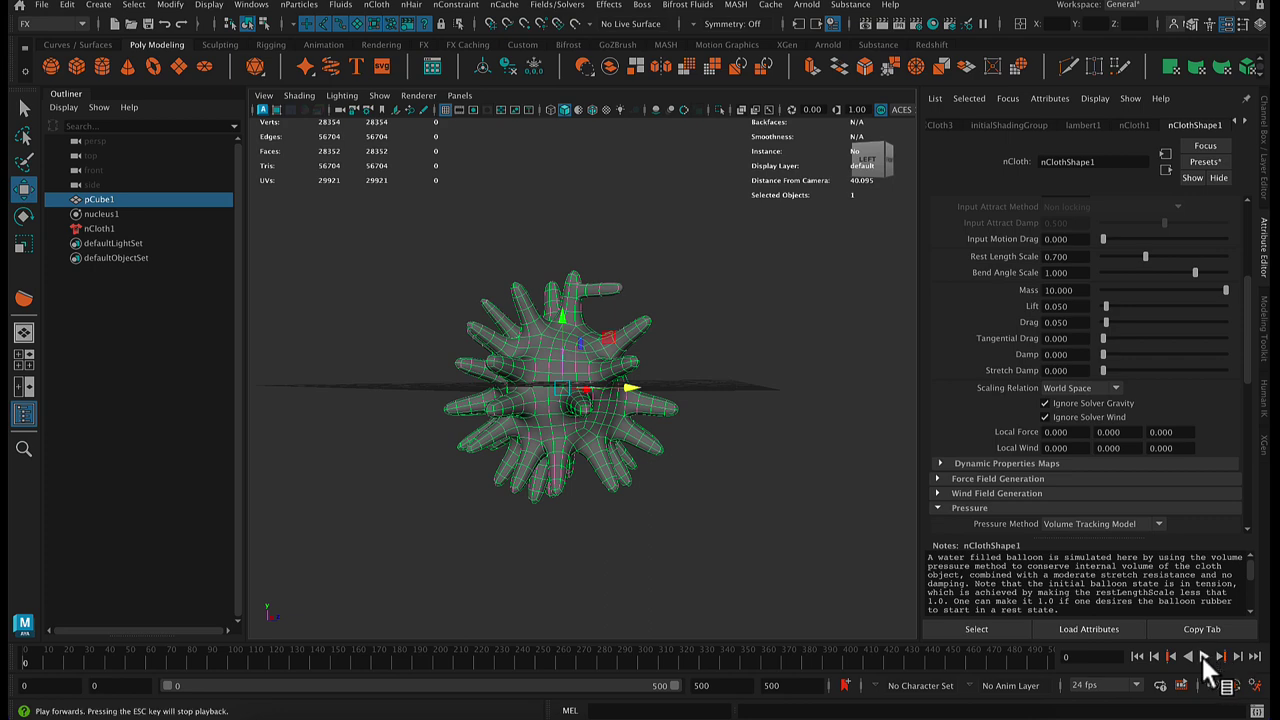
# - Run the simulation to frame 269 and examine the inflated mesh from a wider view
pyautogui.click(1205, 657)
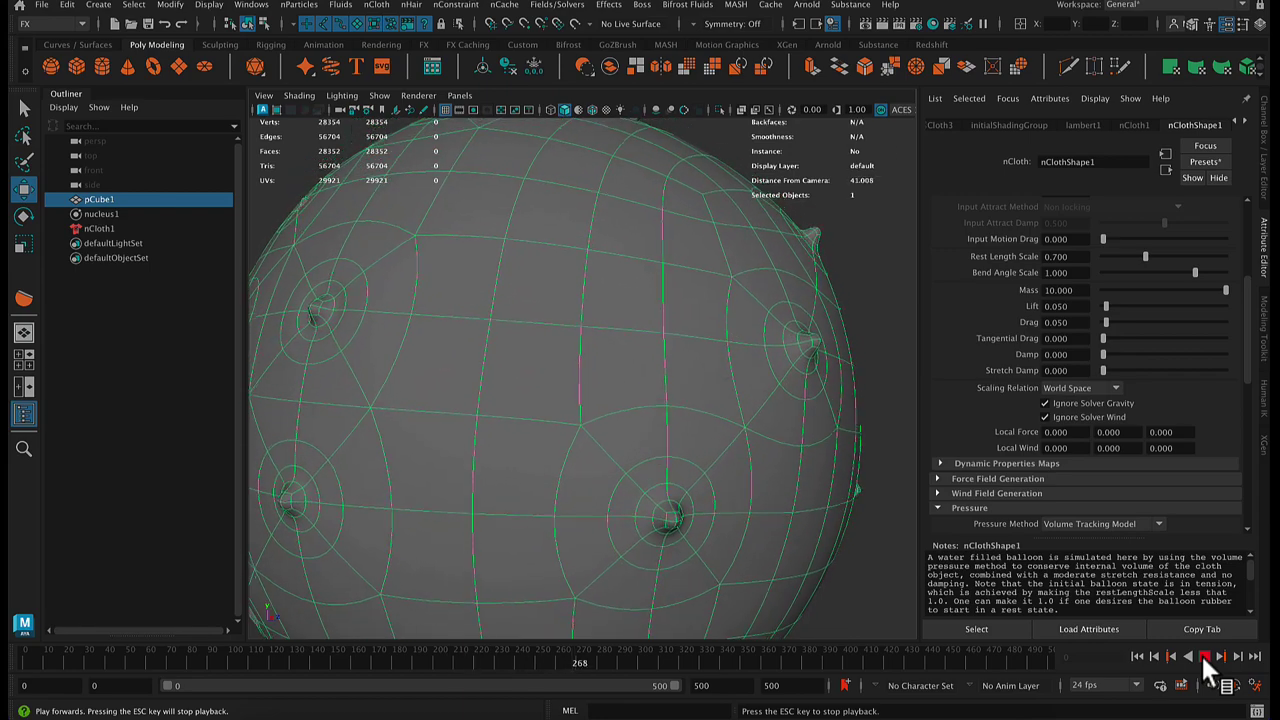
pyautogui.click(1205, 656)
pyautogui.scroll(-5, 751, 429)
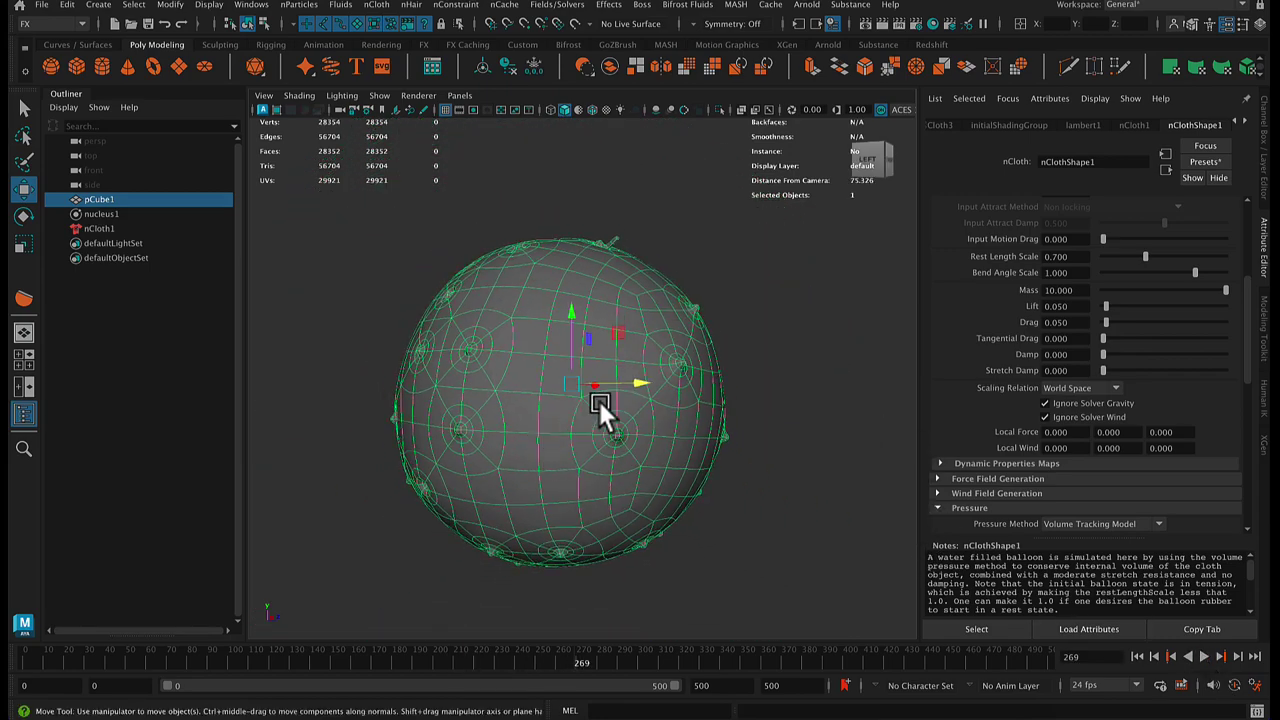
pyautogui.moveTo(599, 401)
pyautogui.keyDown('alt'); pyautogui.mouseDown()
pyautogui.moveTo(673, 399)
pyautogui.moveTo(627, 432)
pyautogui.moveTo(601, 405)
pyautogui.moveTo(621, 393)
pyautogui.mouseUp(); pyautogui.keyUp('alt')
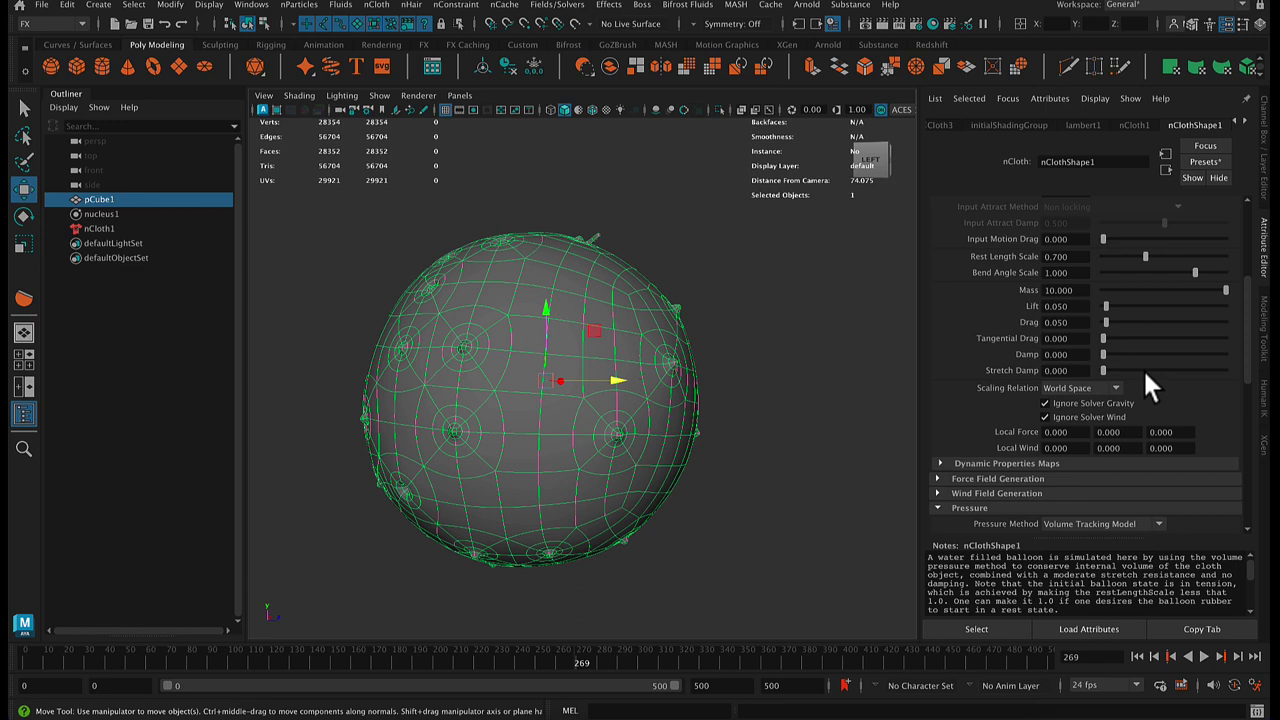
# - Enable Sort Stretch Links and Trapped Check in the nCloth's quality settings
pyautogui.scroll(-5, 1150, 380)
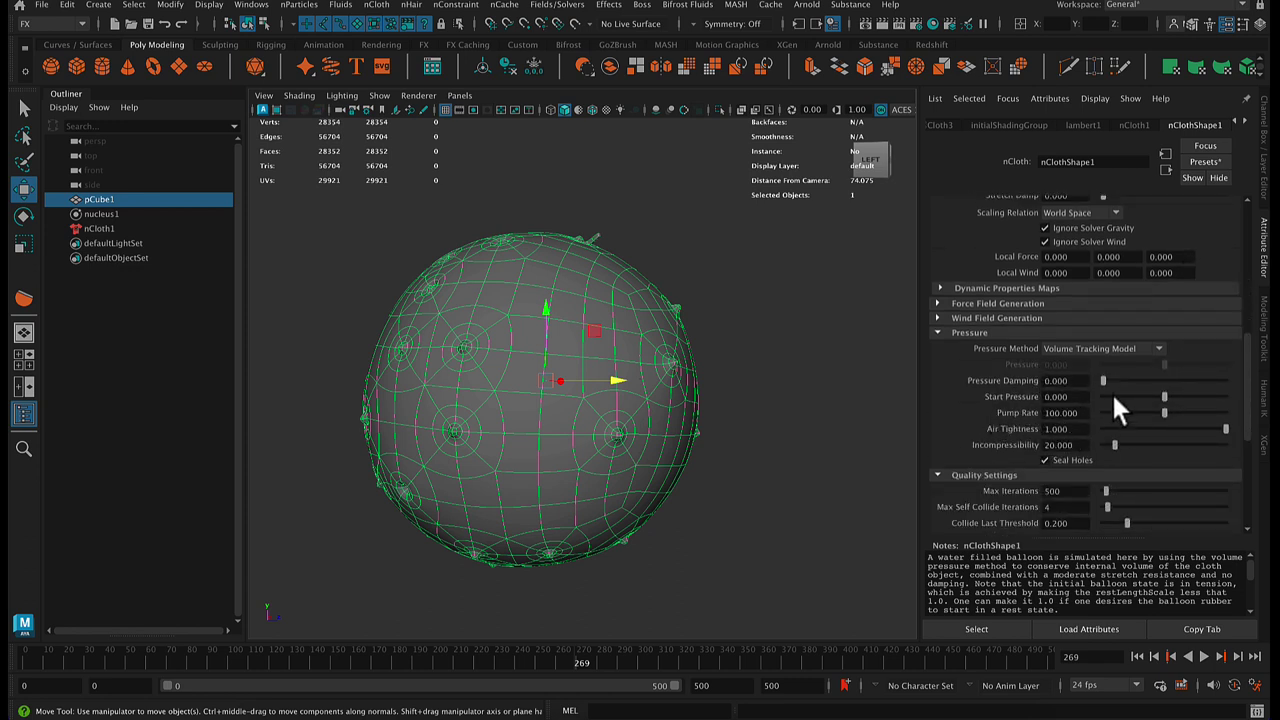
pyautogui.scroll(-3, 1118, 410)
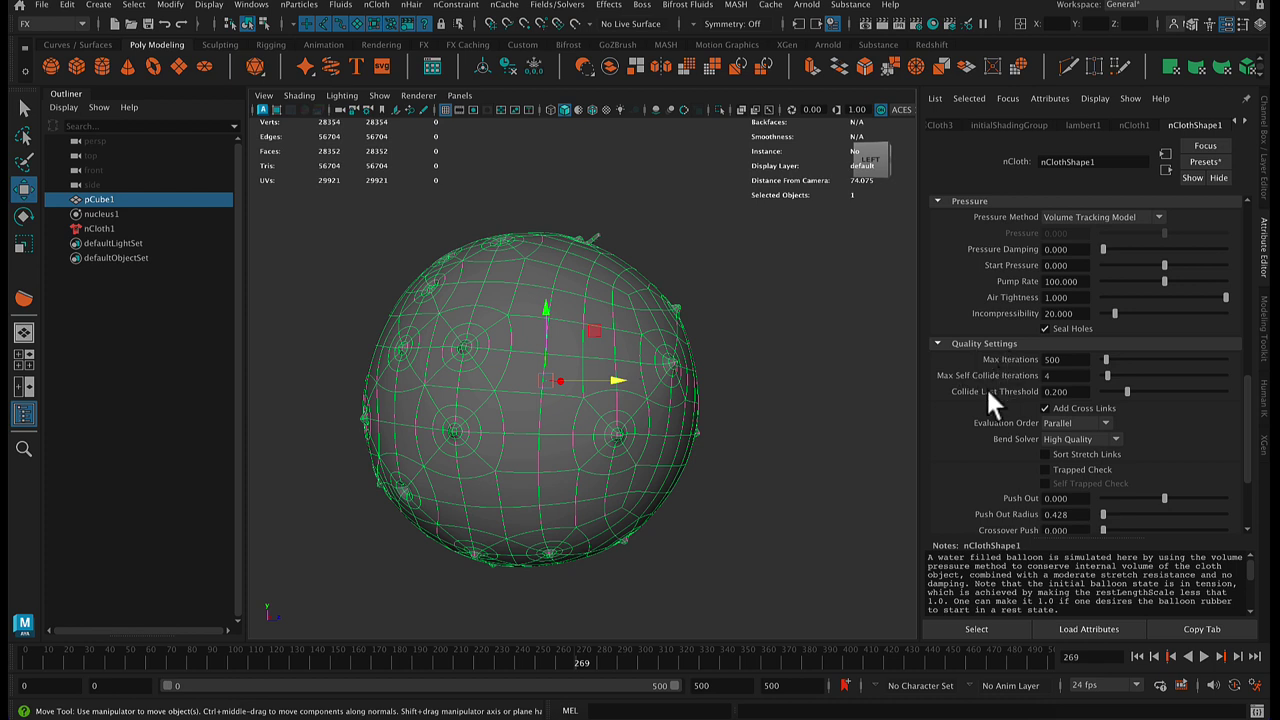
pyautogui.click(1062, 468)
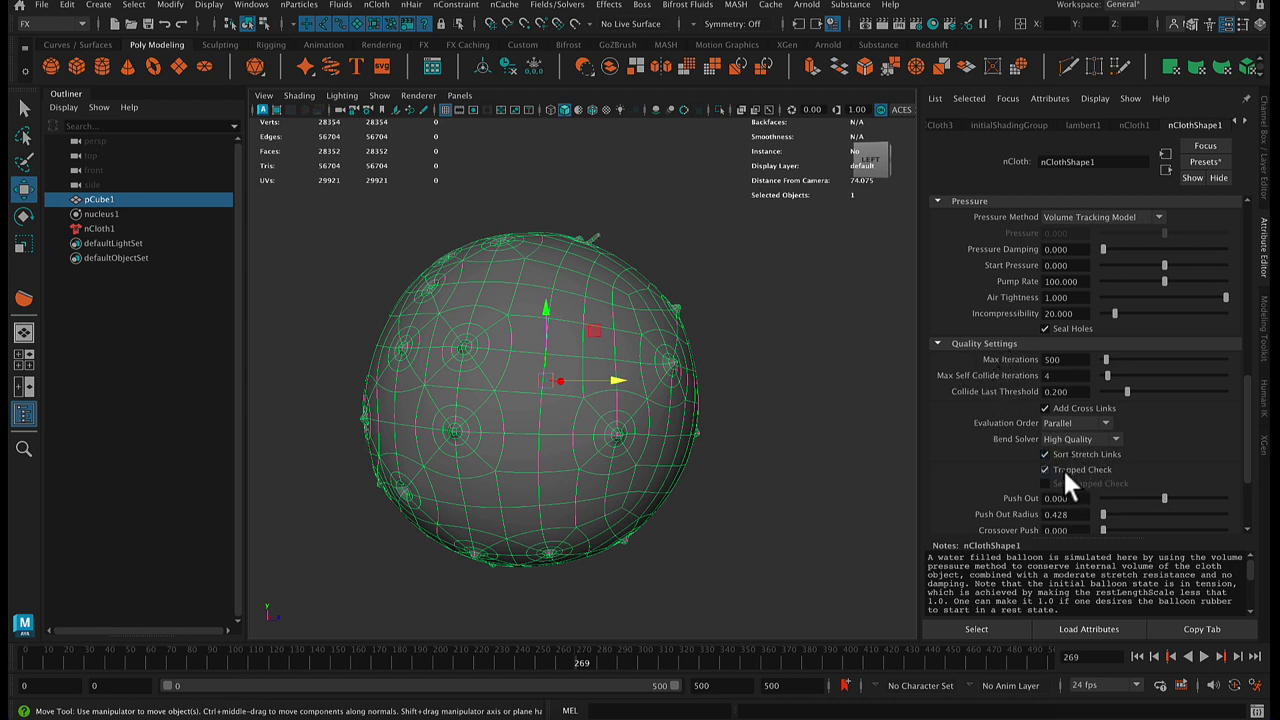
# - Restart the simulation from frame 0 and run it to frame 75 to check the new quality settings
pyautogui.click(1137, 656)
pyautogui.press('f')
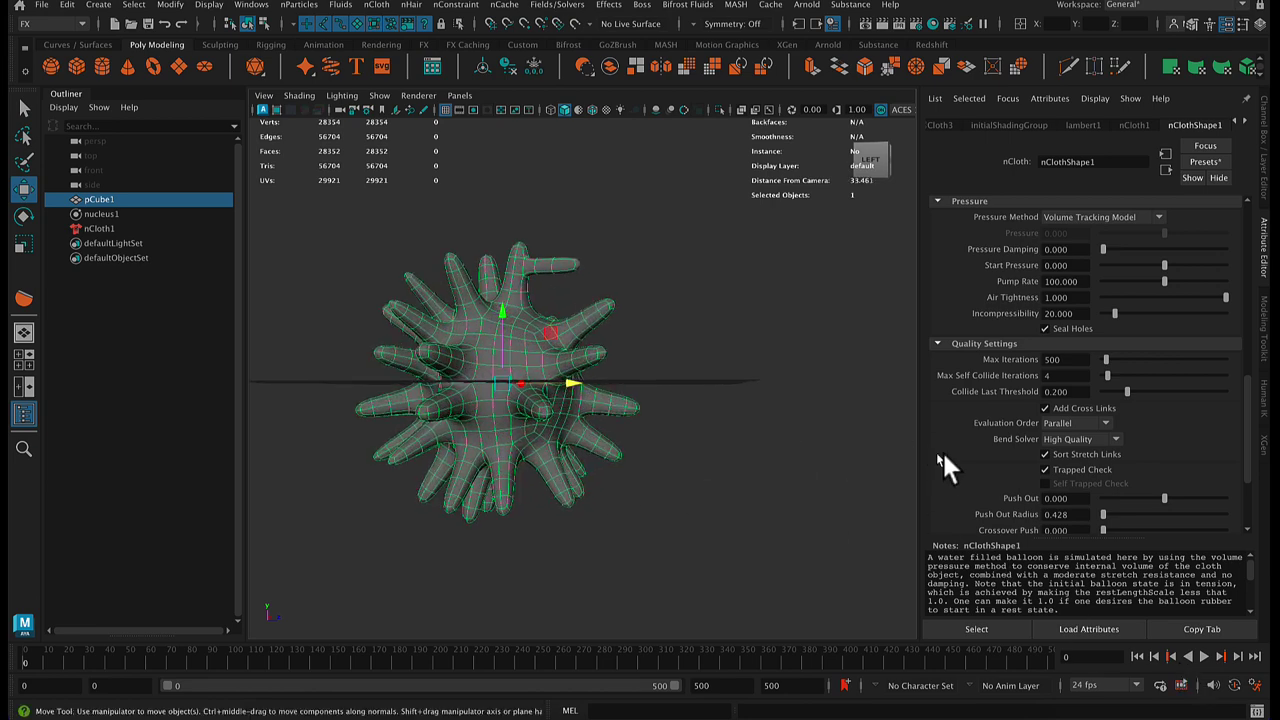
pyautogui.keyDown('alt'); pyautogui.moveTo(582, 391); pyautogui.dragTo(900, 428, button='right'); pyautogui.keyUp('alt')
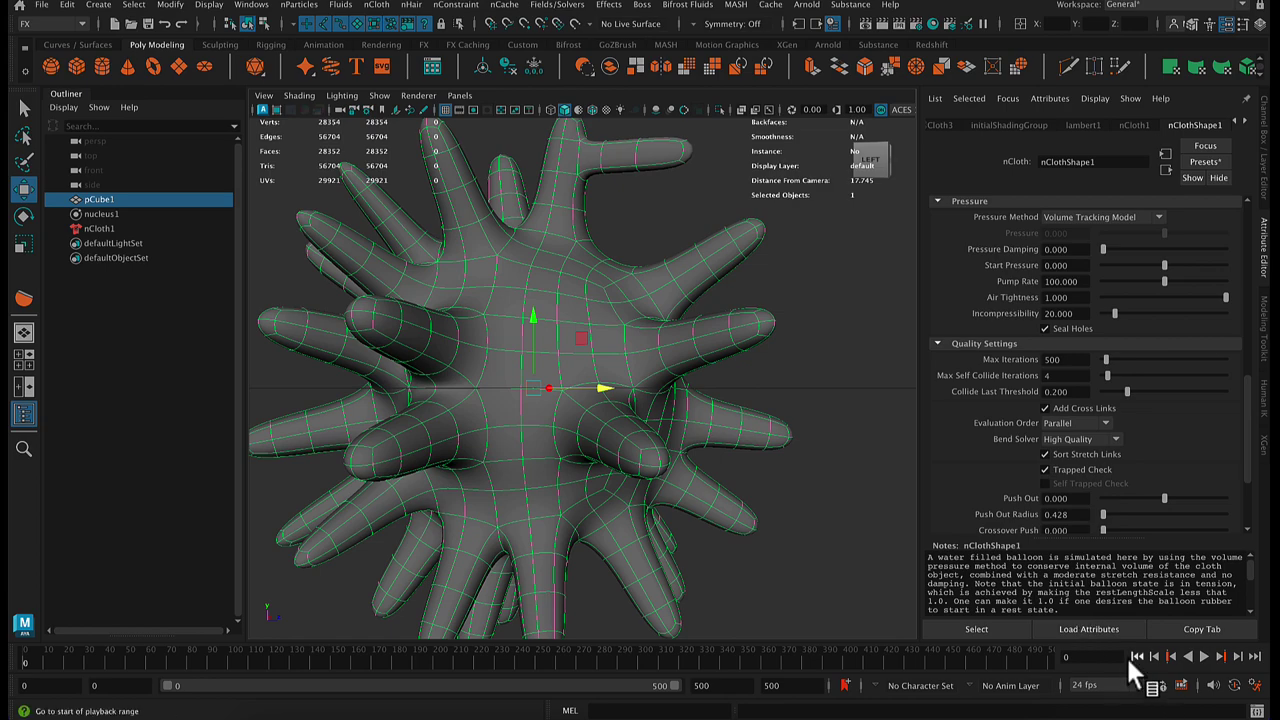
pyautogui.scroll(-6, 391, 428)
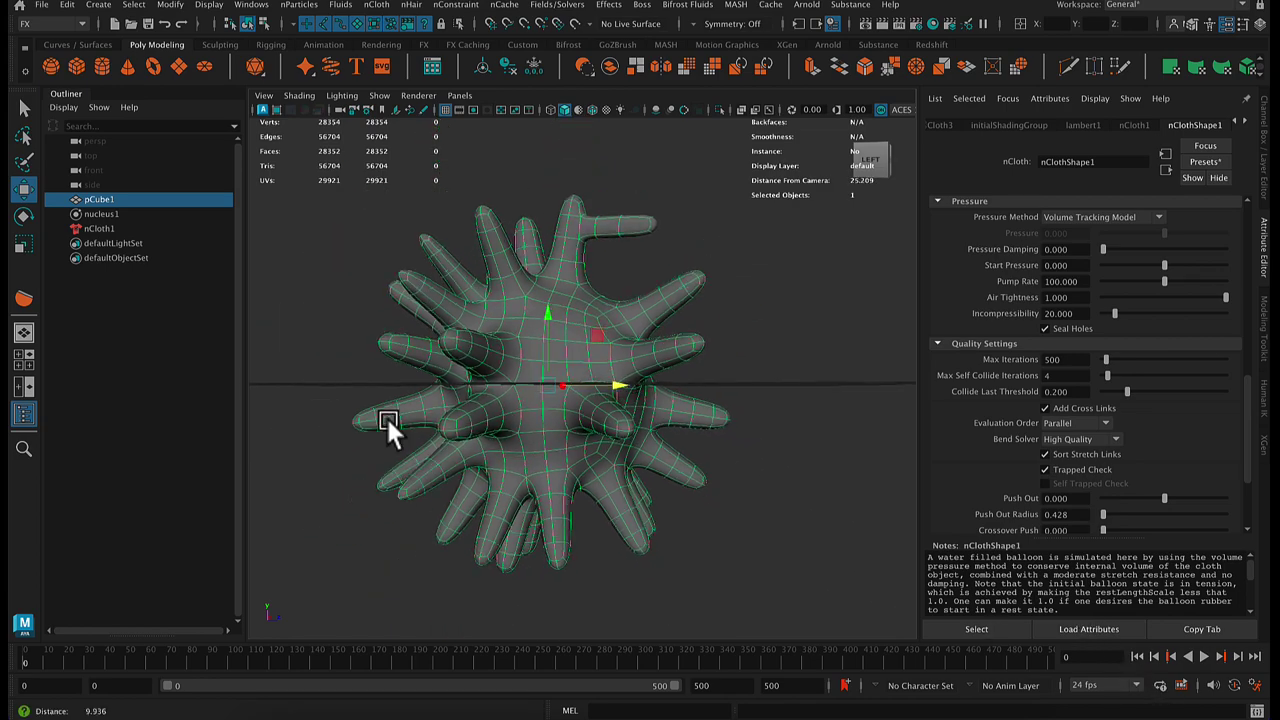
pyautogui.click(1205, 657)
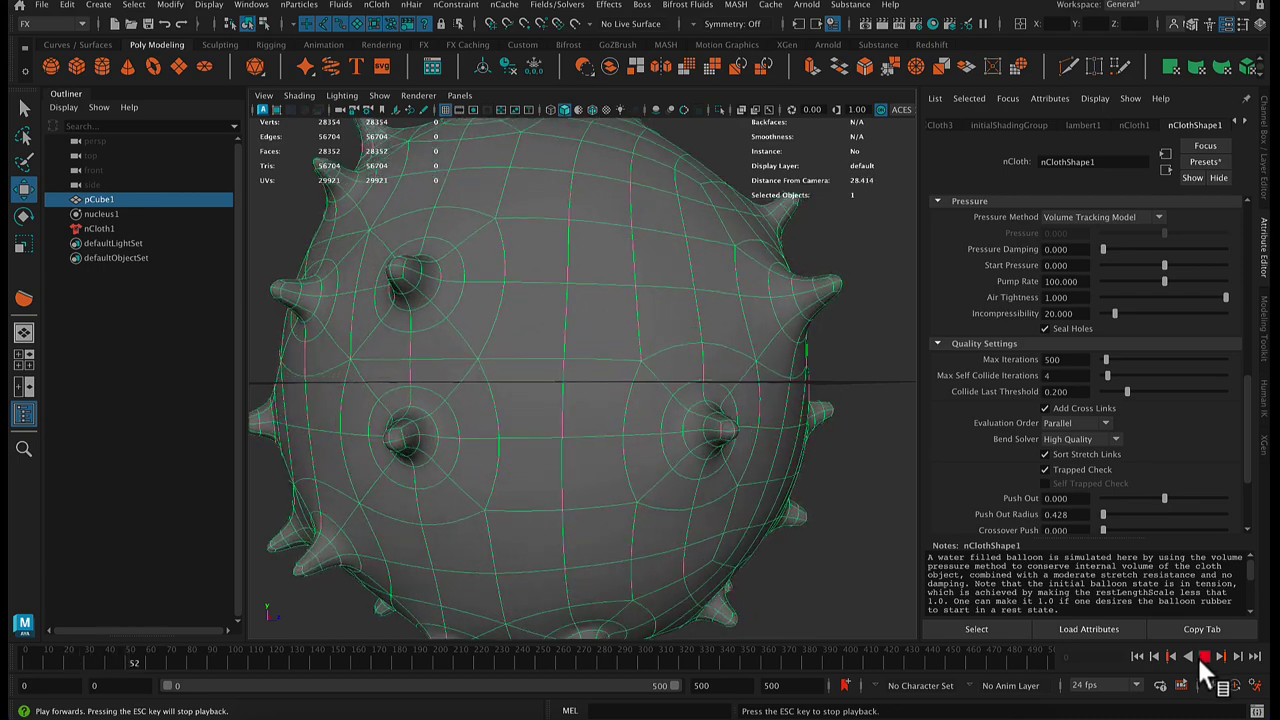
pyautogui.click(1203, 658)
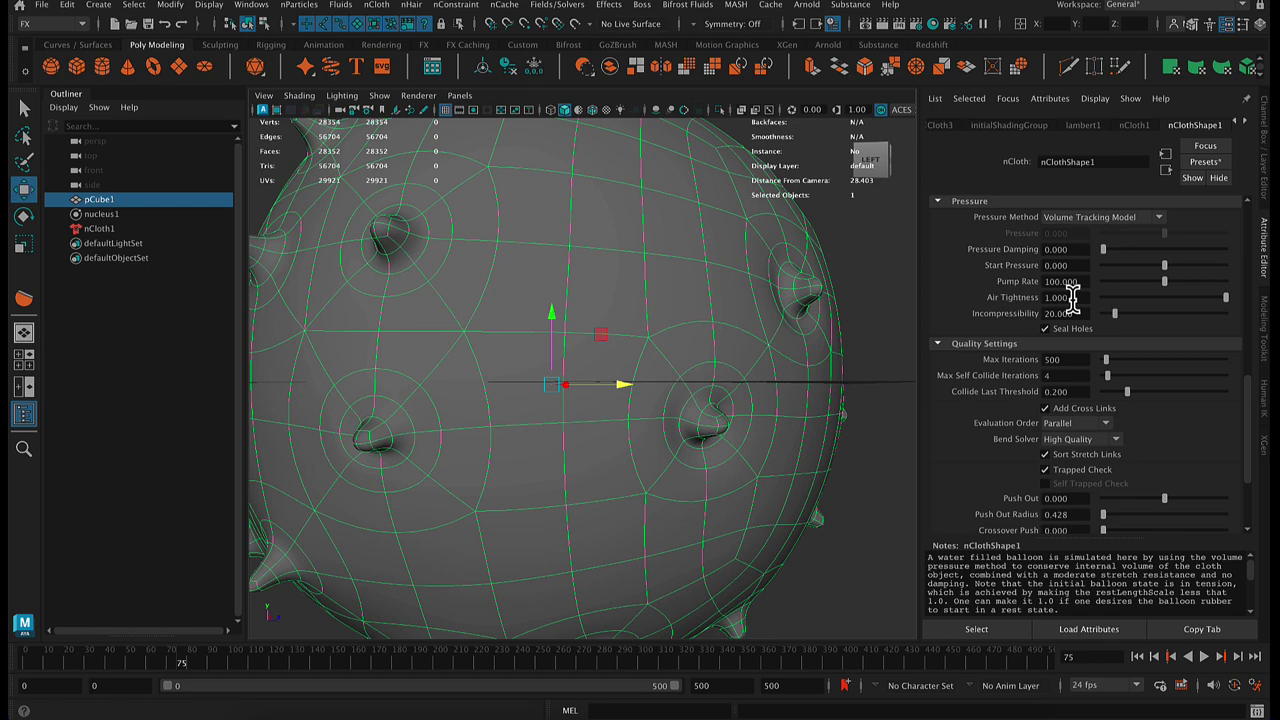
# - Set the nCloth's Air Tightness to 0 and rerun the simulation from frame 0 to frame 193
pyautogui.moveTo(1211, 305); pyautogui.dragTo(1046, 306)
pyautogui.click(1137, 656)
pyautogui.click(1204, 657)
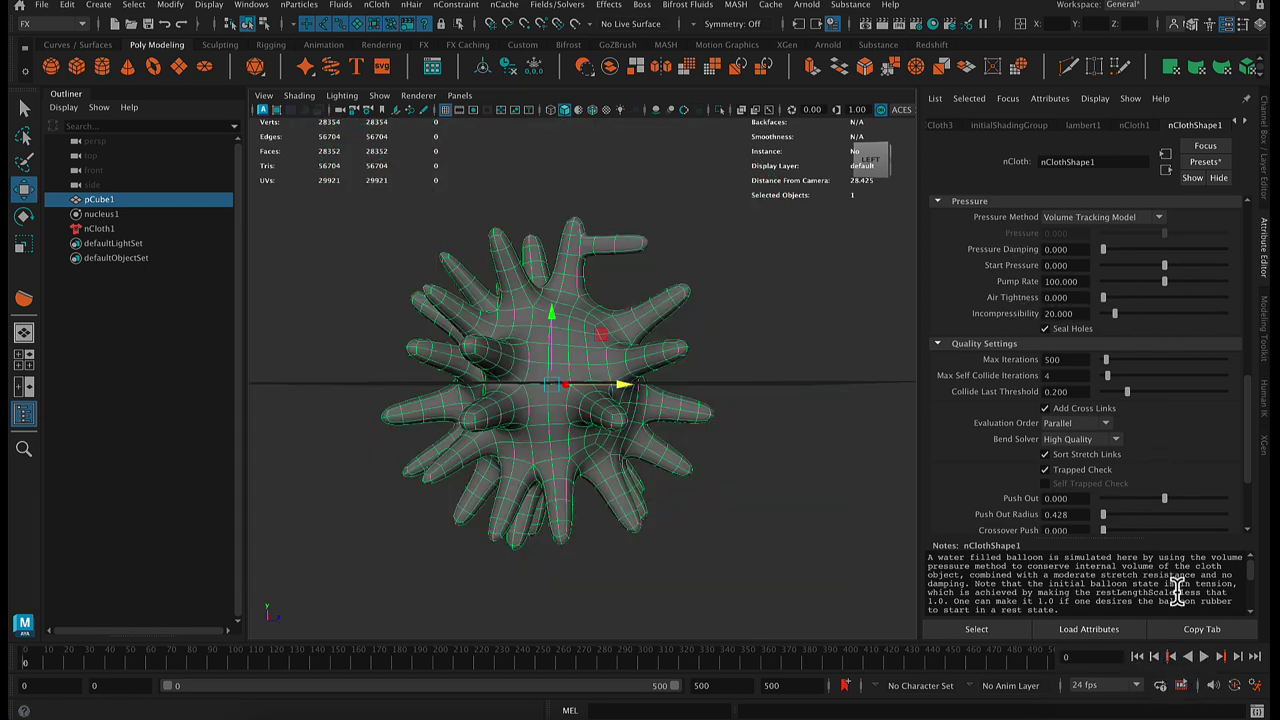
pyautogui.click(1205, 658)
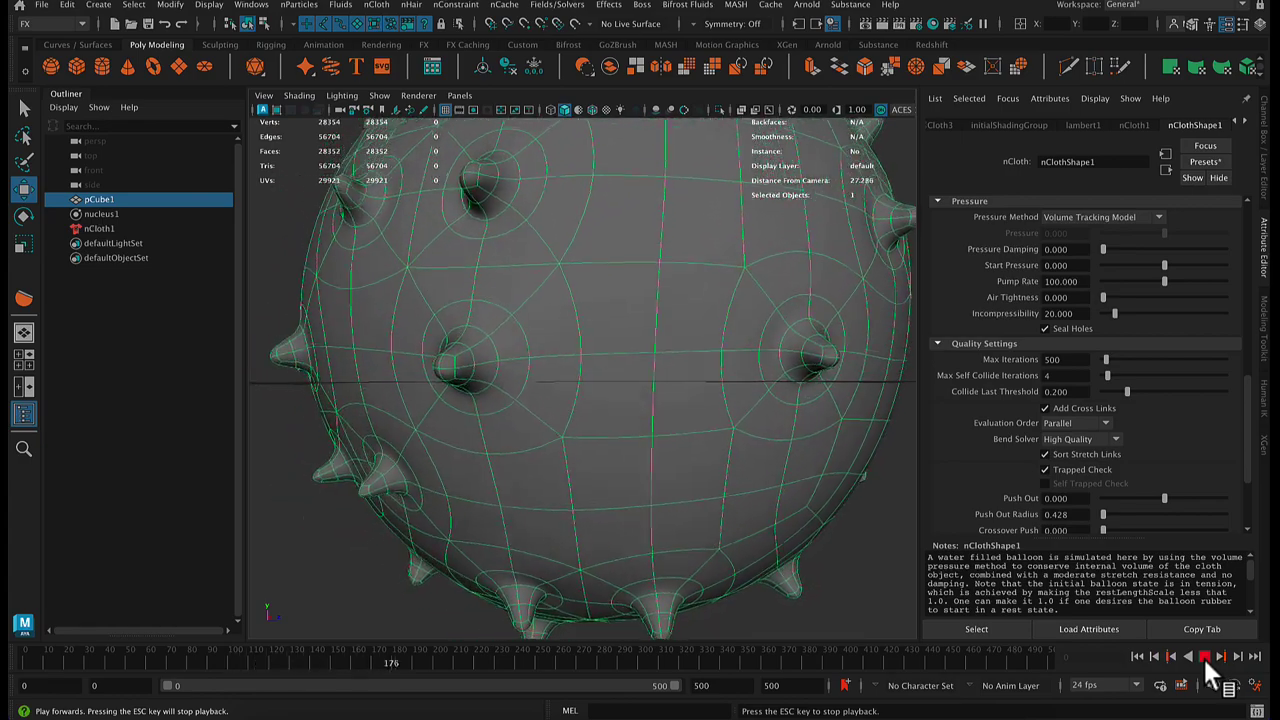
pyautogui.click(1205, 657)
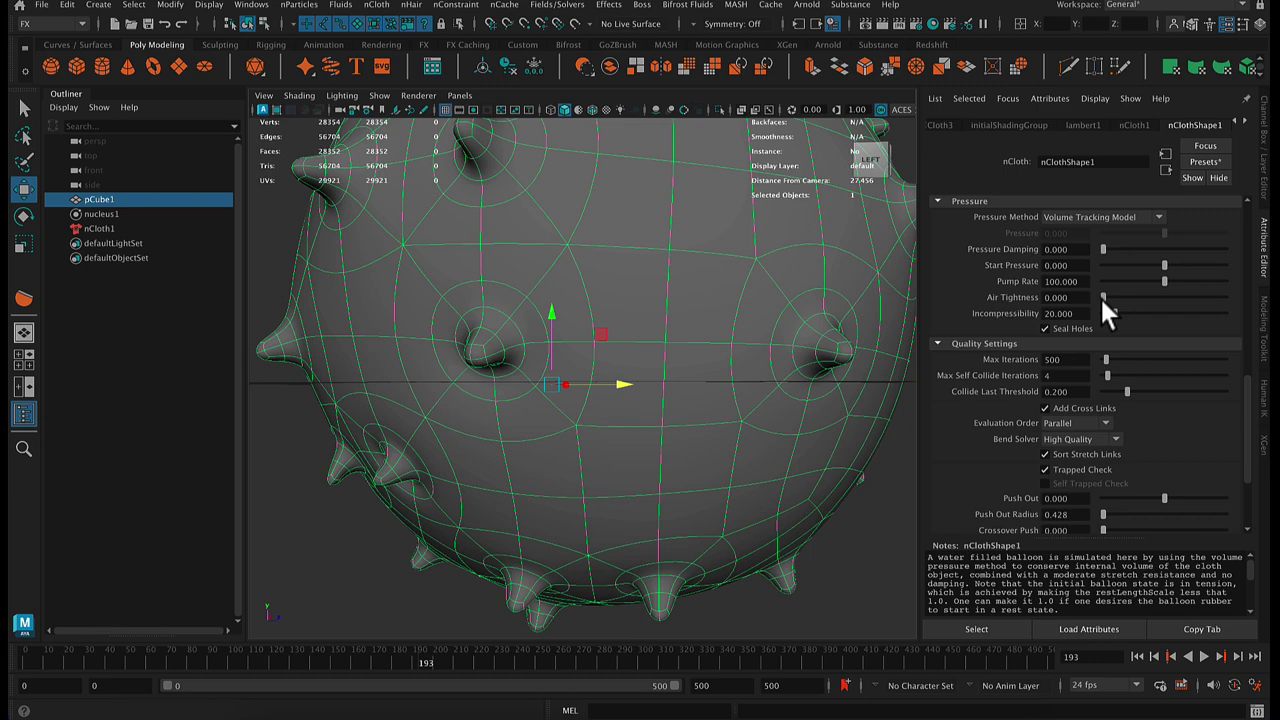
# - Restore Air Tightness to 1, set Incompressibility to 0, and run the simulation from frame 0 to frame 128
pyautogui.moveTo(1103, 297); pyautogui.dragTo(1226, 297)
pyautogui.click(1140, 654)
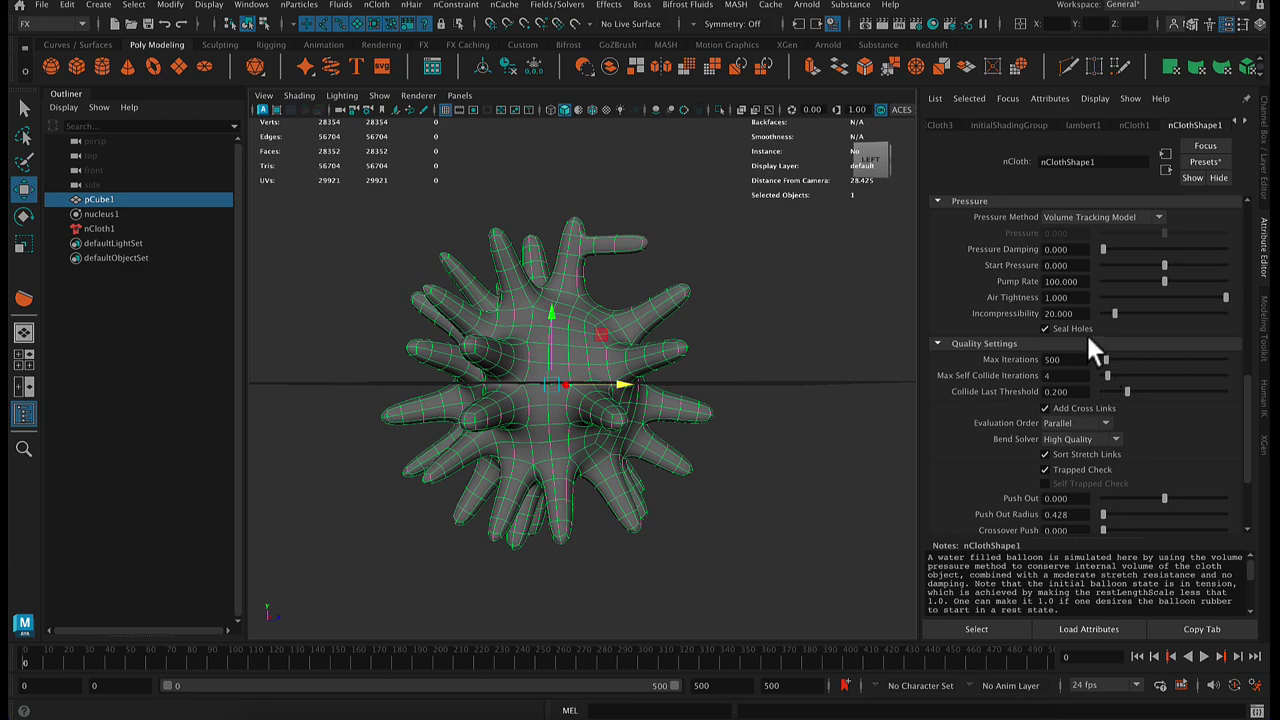
pyautogui.moveTo(1110, 309); pyautogui.dragTo(1101, 313)
pyautogui.click(1204, 656)
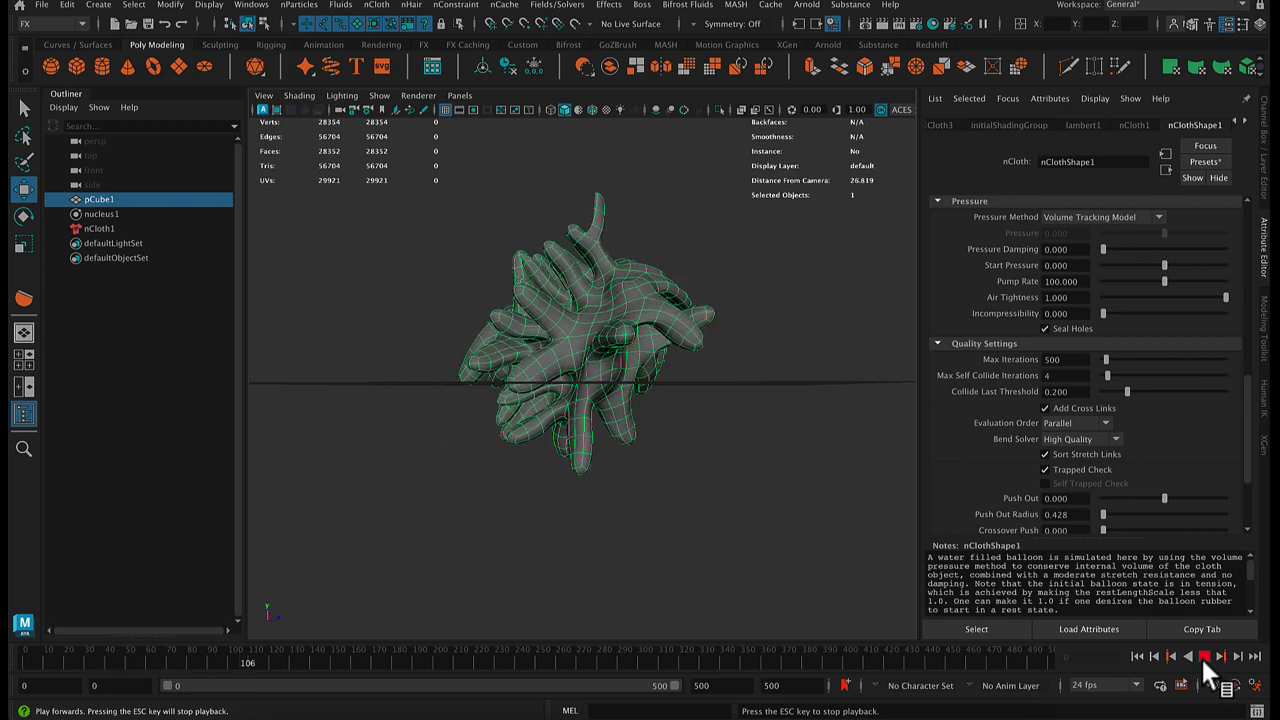
pyautogui.click(1204, 657)
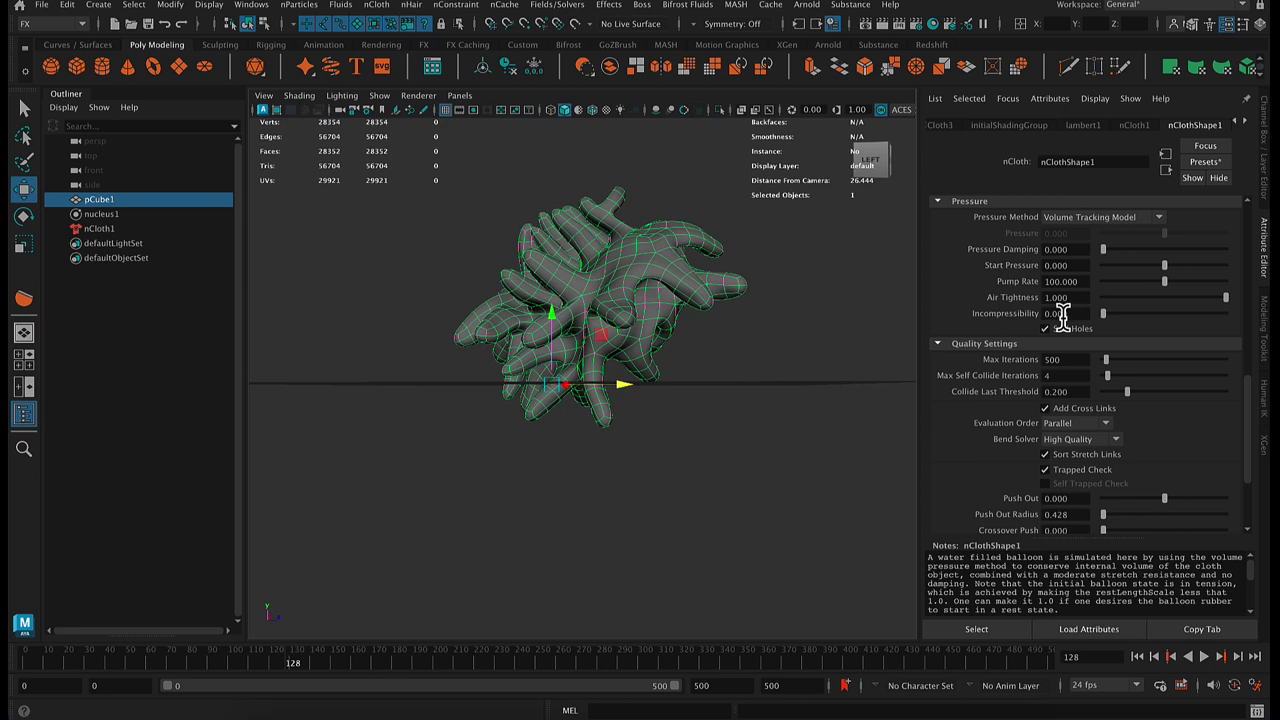
# - Set Incompressibility to 20 and rerun the simulation from frame 0 to frame 178
pyautogui.click(1062, 315)
pyautogui.write('20')
pyautogui.press('Return')
pyautogui.click(1137, 656)
pyautogui.click(1204, 656)
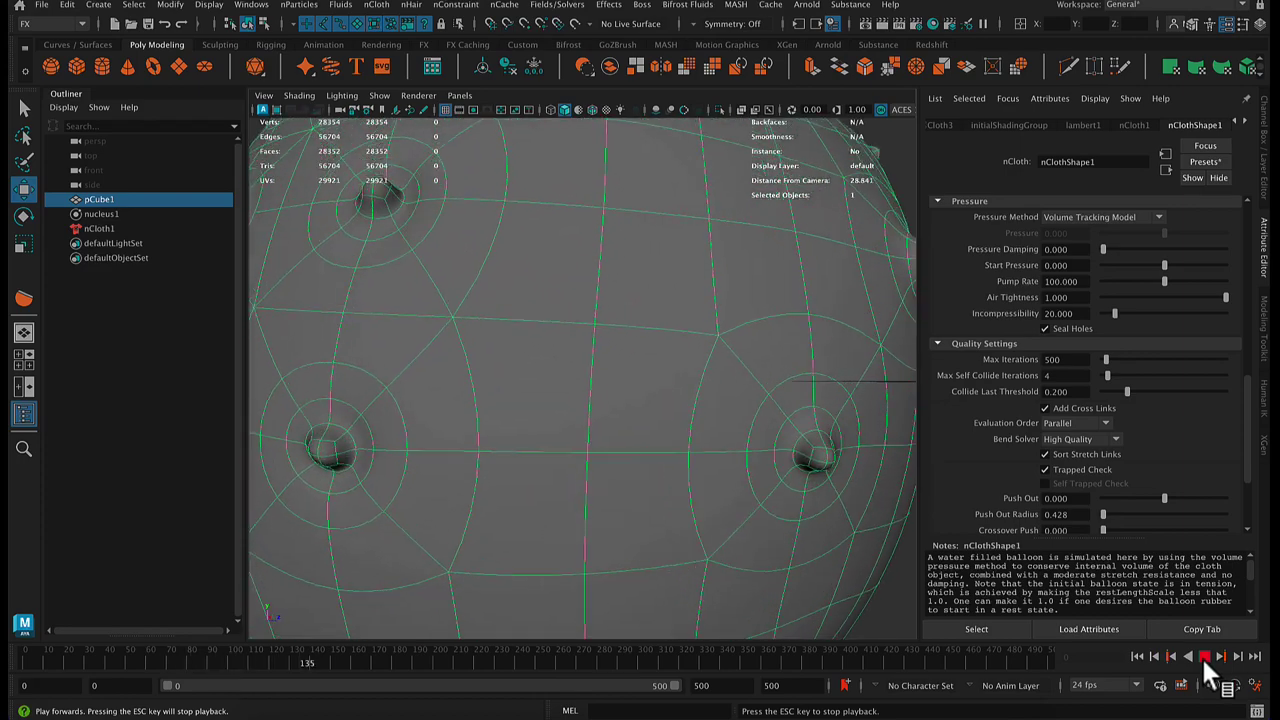
pyautogui.click(1205, 656)
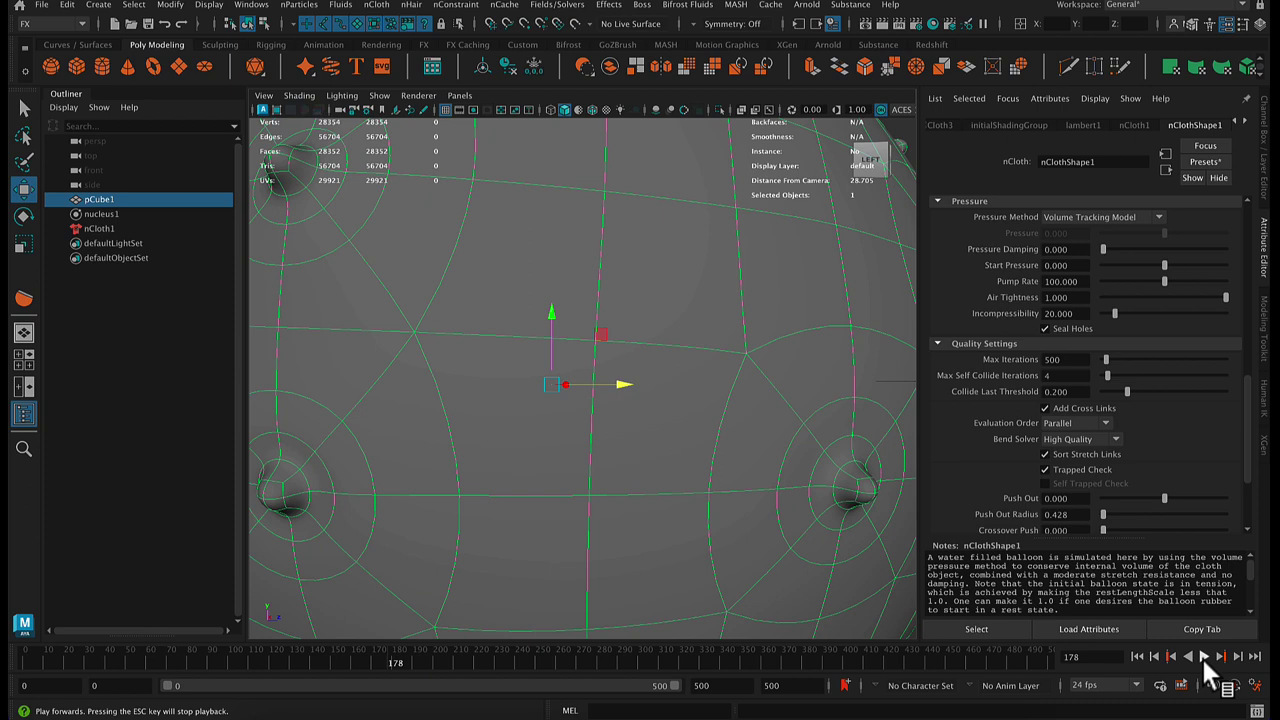
# - Undo the recent Incompressibility and playback changes back to frame 0
pyautogui.hotkey('ctrl', 'z')
pyautogui.hotkey('ctrl', 'z')
pyautogui.hotkey('ctrl', 'z')
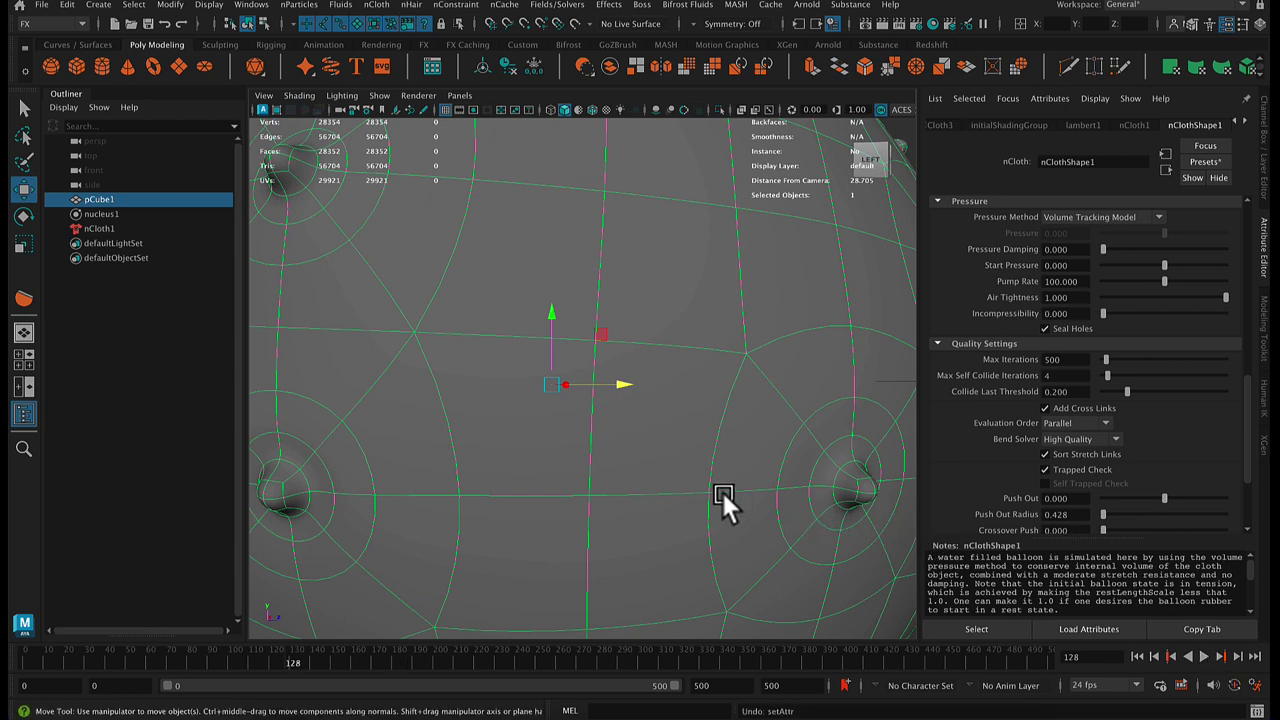
pyautogui.hotkey('ctrl', 'z')
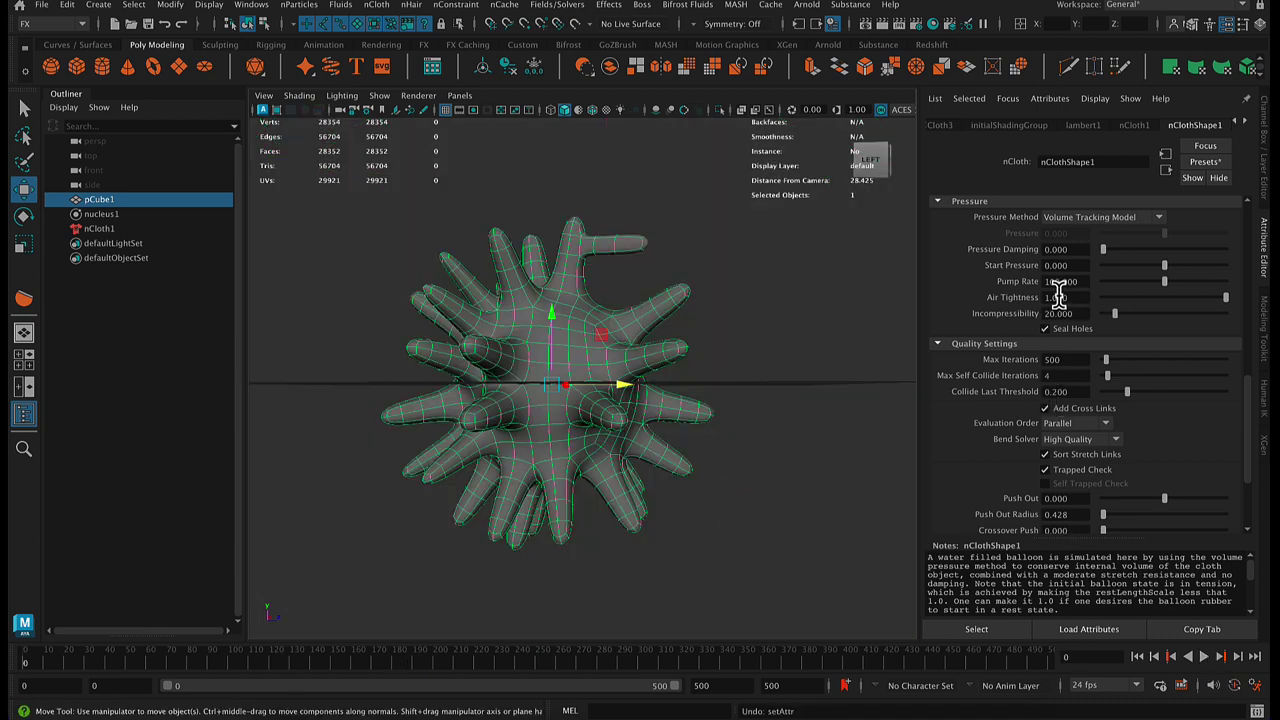
# - Set Stretch Resistance to 0 in the dynamic properties, test the simulation past frame 44, and return to frame 0
pyautogui.scroll(10, 1055, 352)
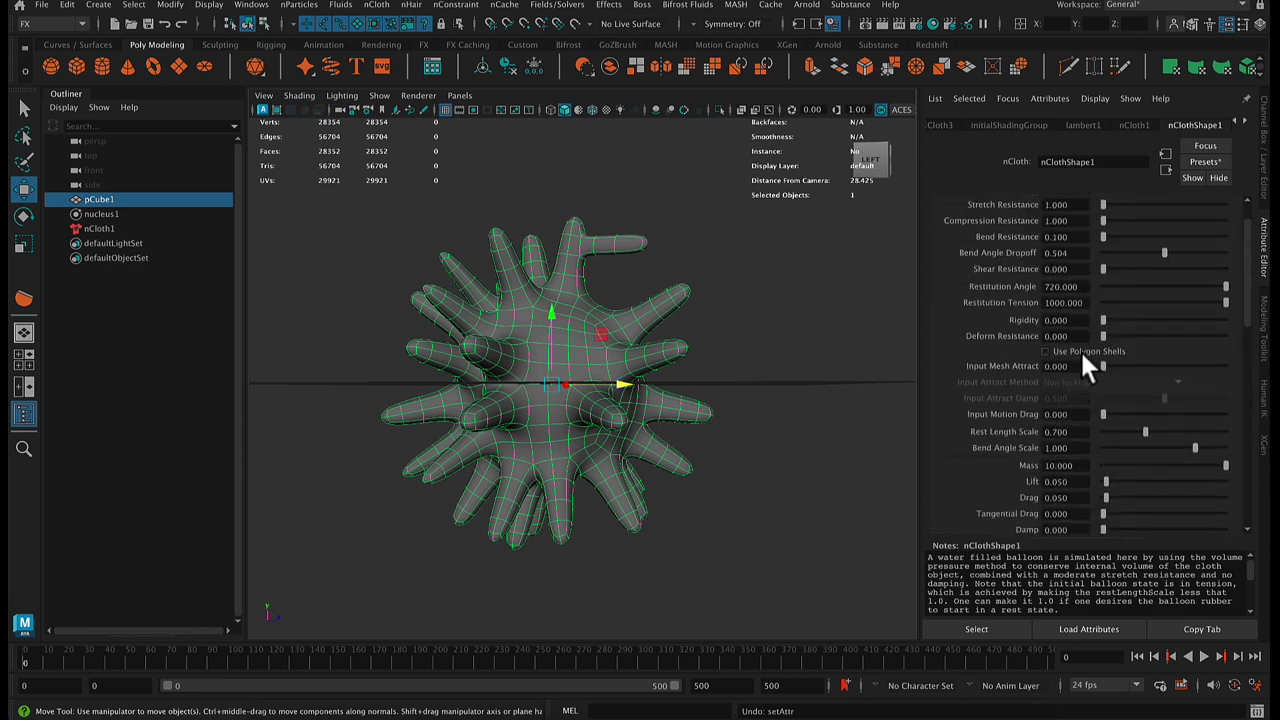
pyautogui.scroll(3, 1082, 354)
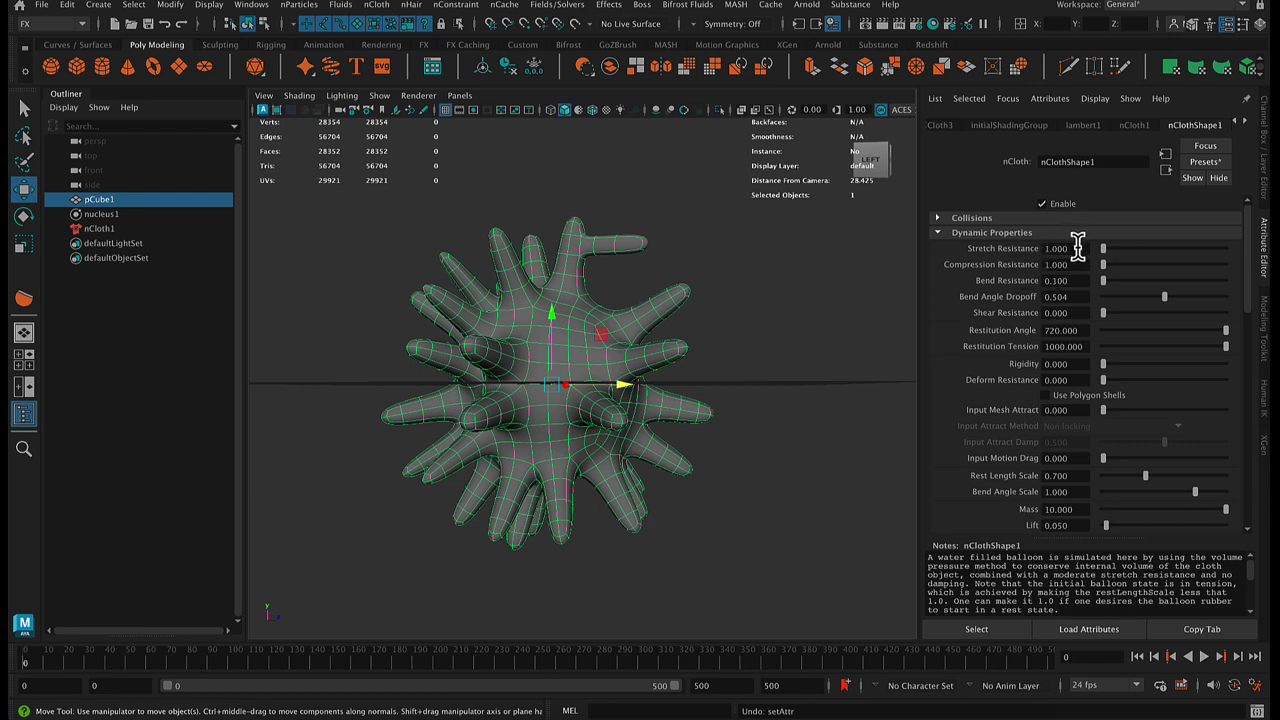
pyautogui.moveTo(1077, 248); pyautogui.dragTo(995, 252)
pyautogui.write('0')
pyautogui.press('Return')
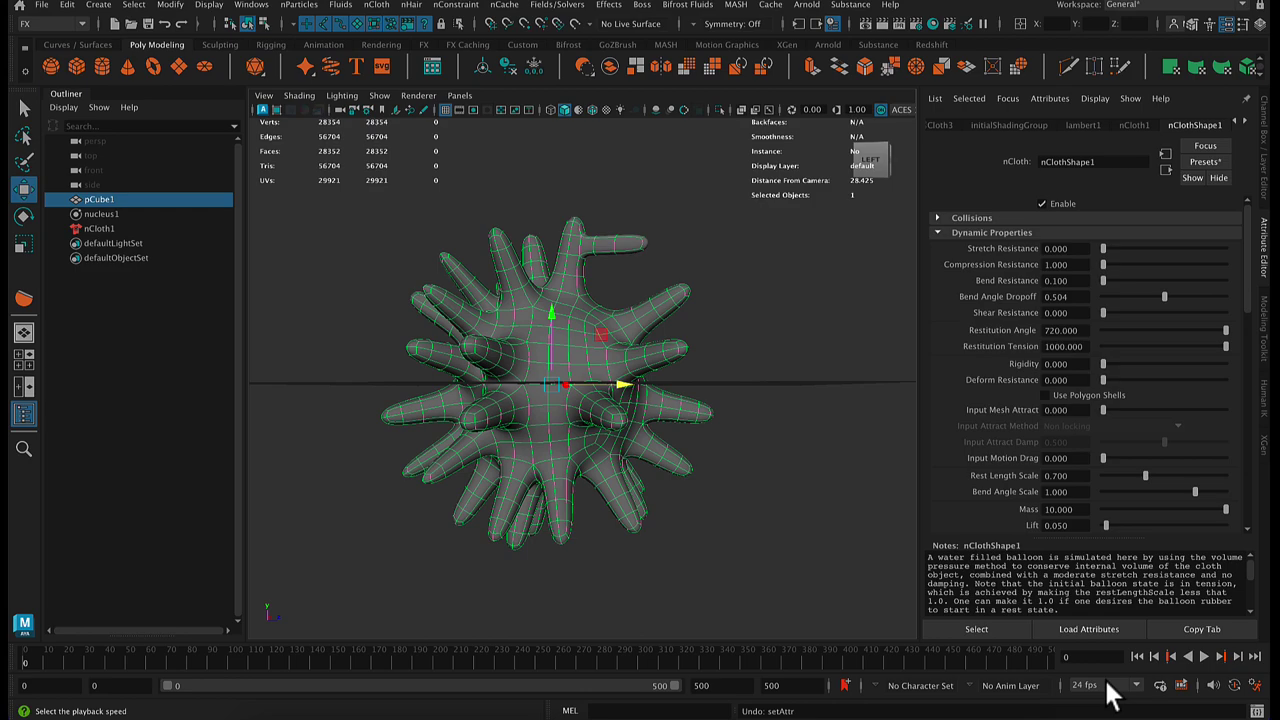
pyautogui.click(1204, 657)
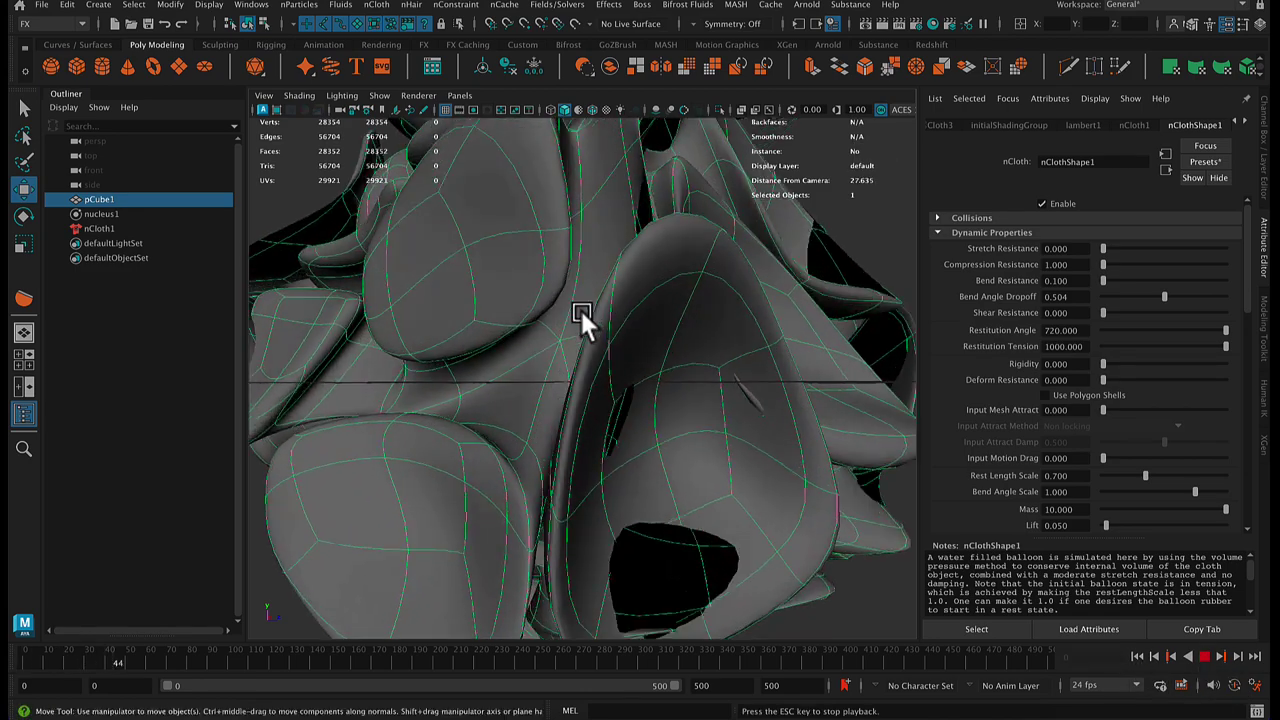
pyautogui.click(1204, 657)
pyautogui.click(1138, 656)
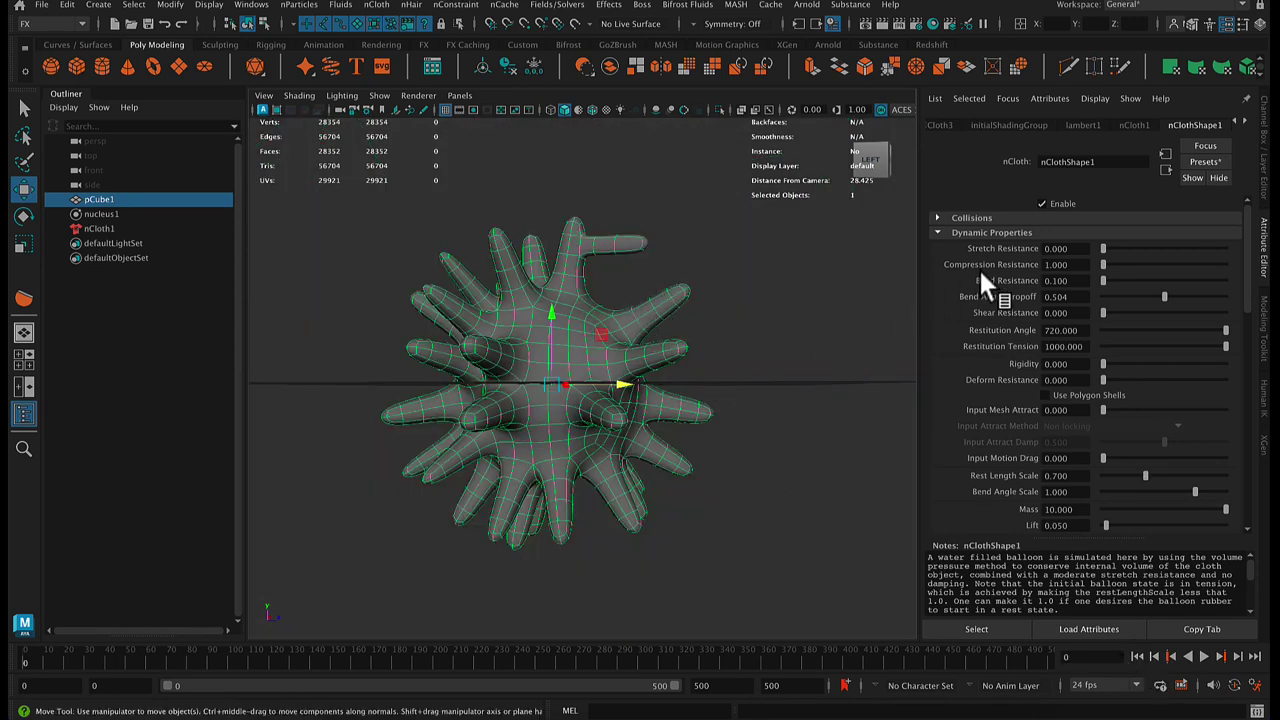
# - Set Stretch Resistance back to 1
pyautogui.click(1078, 248)
pyautogui.write('1')
pyautogui.press('Return')
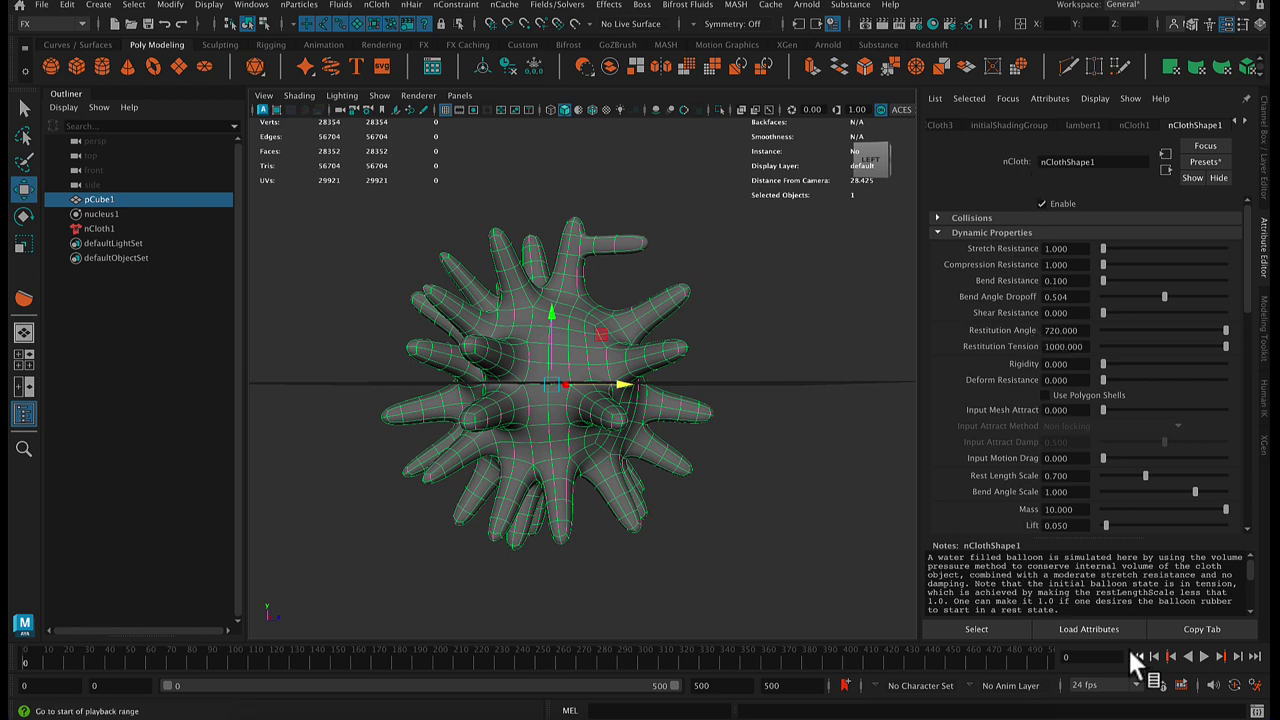
# - Set Stretch Resistance to 0.1 and run the simulation to frame 90
pyautogui.click(1062, 248)
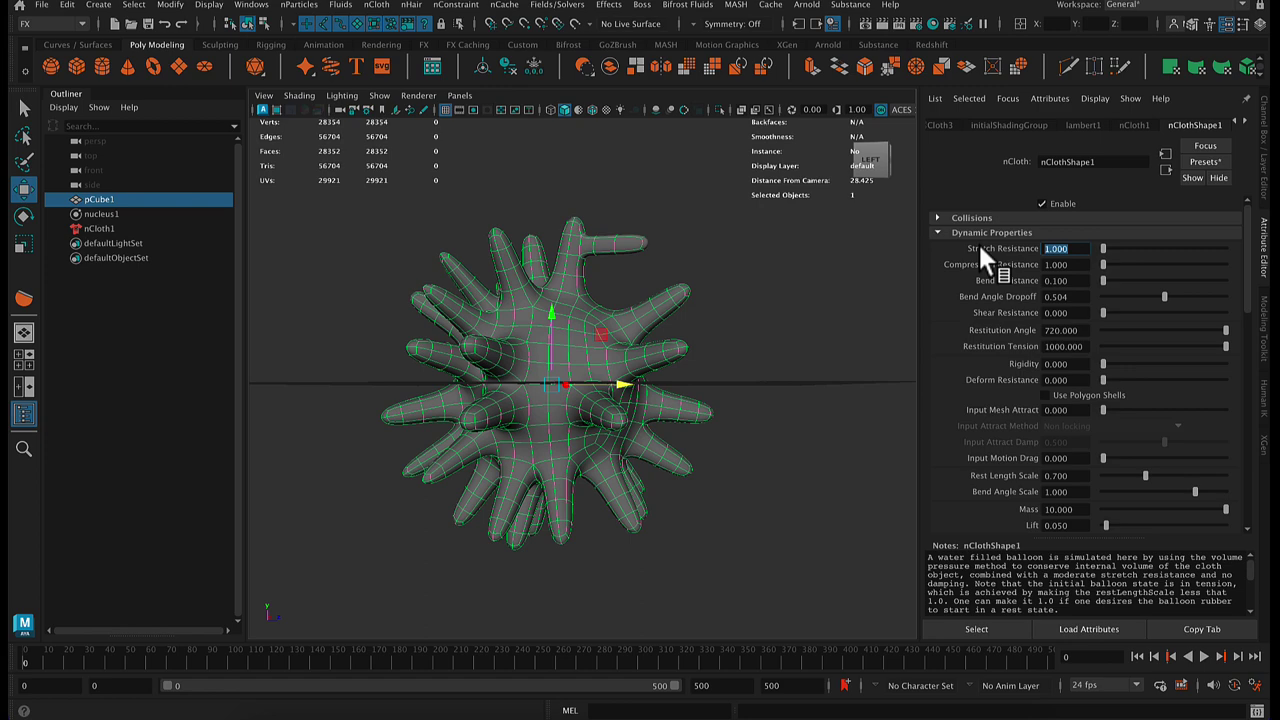
pyautogui.write('0.1')
pyautogui.press('Return')
pyautogui.click(1204, 657)
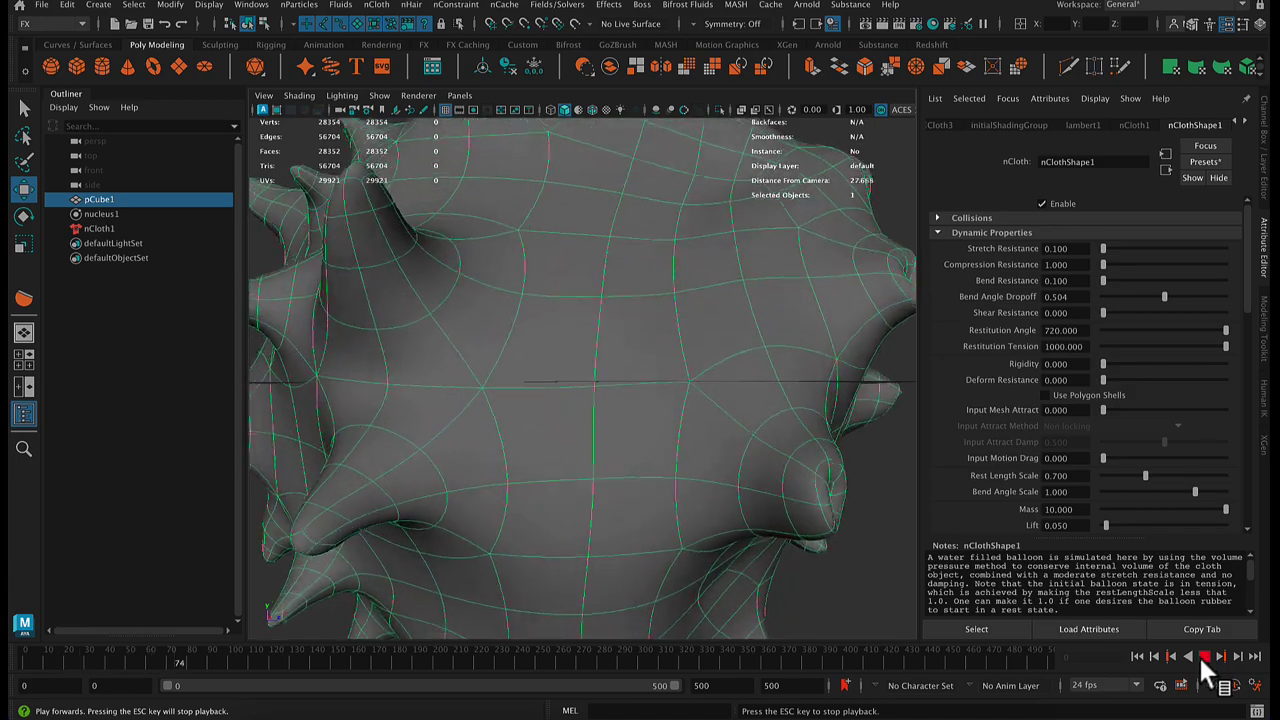
pyautogui.click(1204, 657)
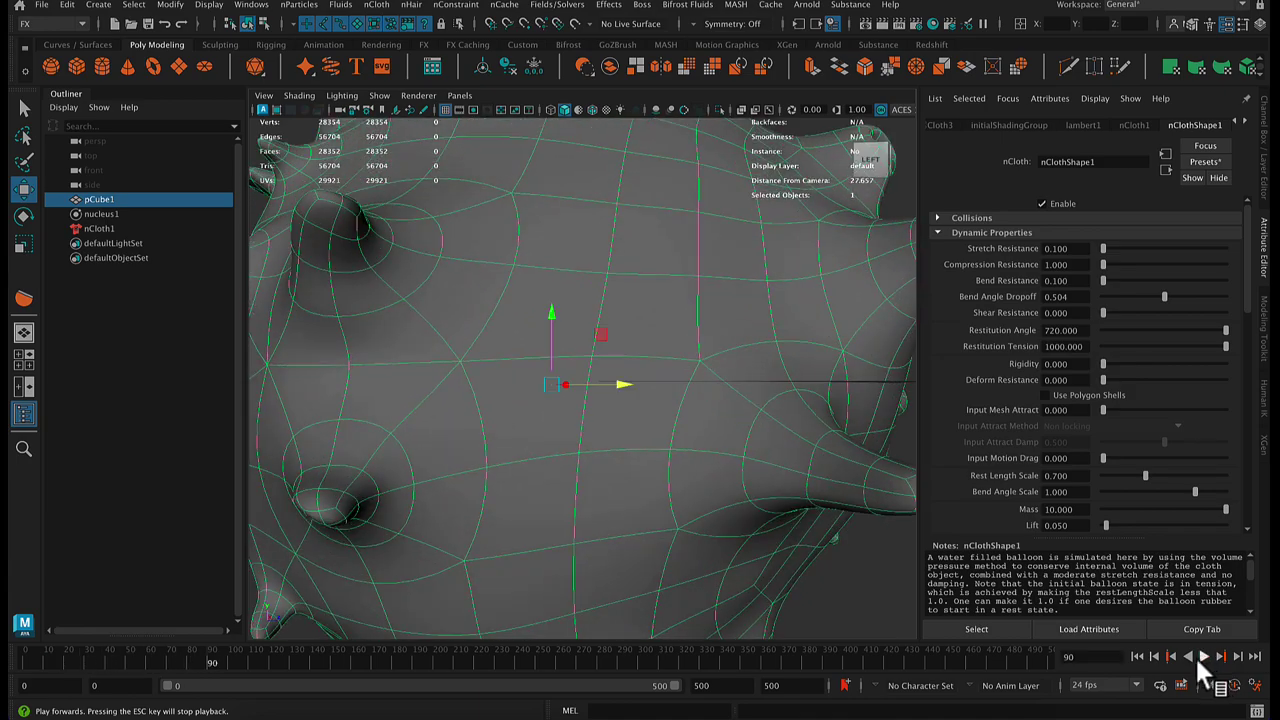
# - Set Stretch Resistance to 10 and rerun the simulation from frame 0 to frame 81
pyautogui.click(1137, 657)
pyautogui.click(1060, 249)
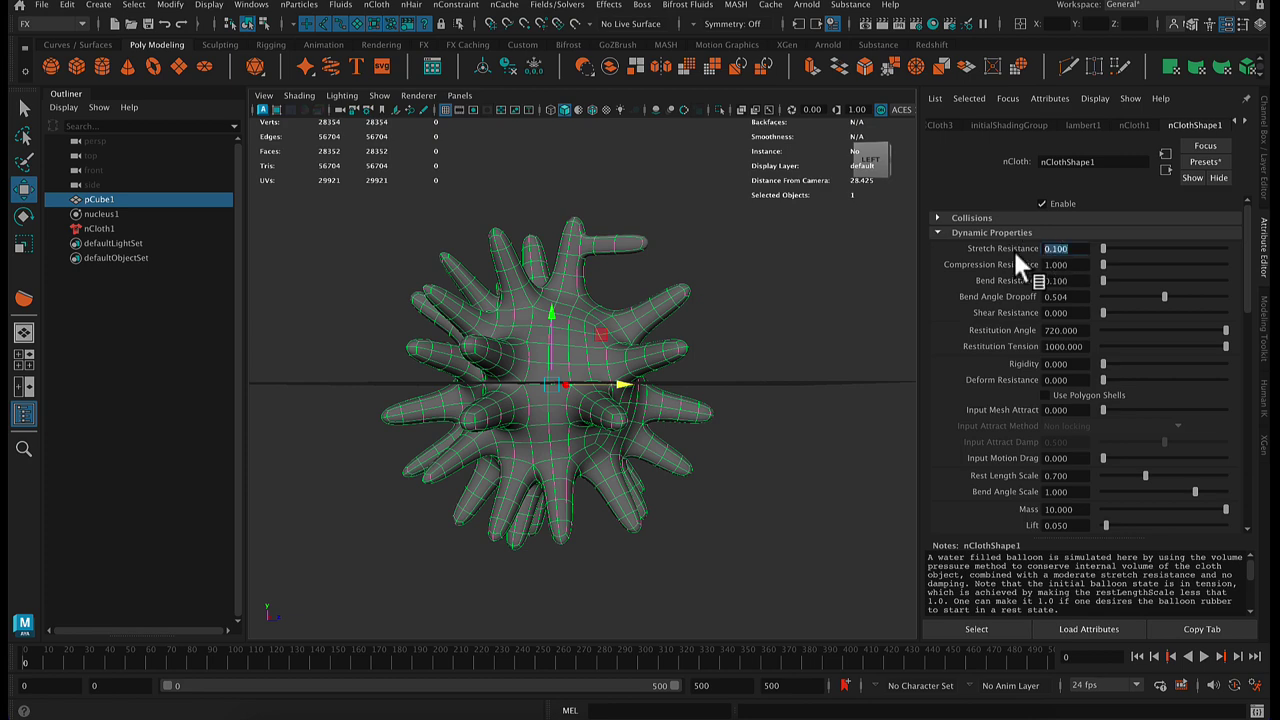
pyautogui.write('10')
pyautogui.press('Return')
pyautogui.click(1204, 659)
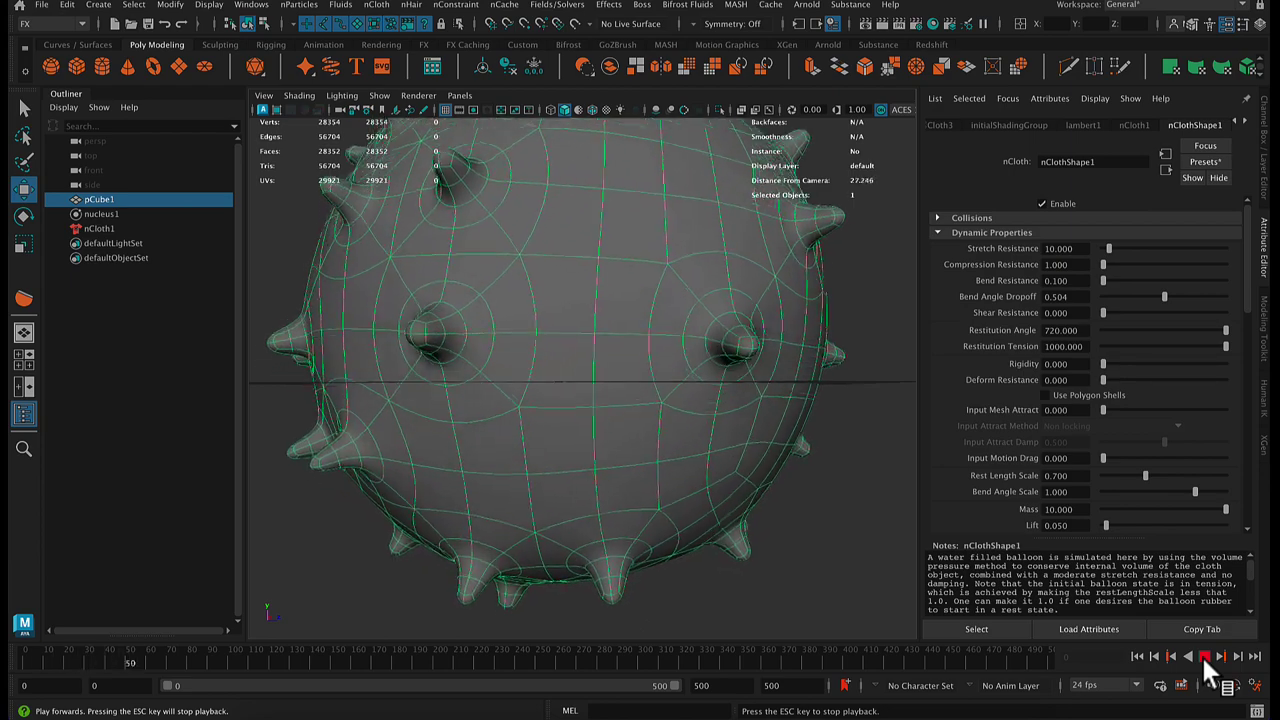
pyautogui.click(1205, 659)
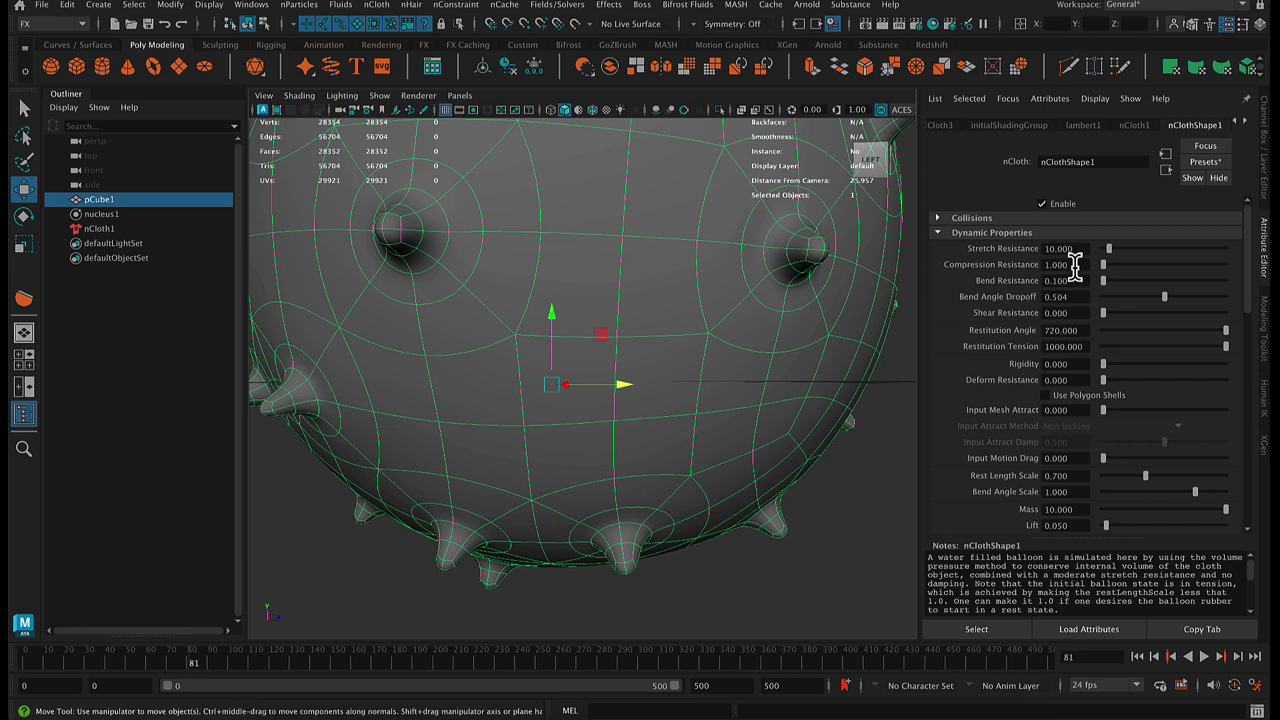
# - Set Stretch Resistance to 1 and return to frame 0
pyautogui.moveTo(1074, 249); pyautogui.dragTo(1008, 250)
pyautogui.write('1')
pyautogui.press('Return')
pyautogui.click(1137, 656)
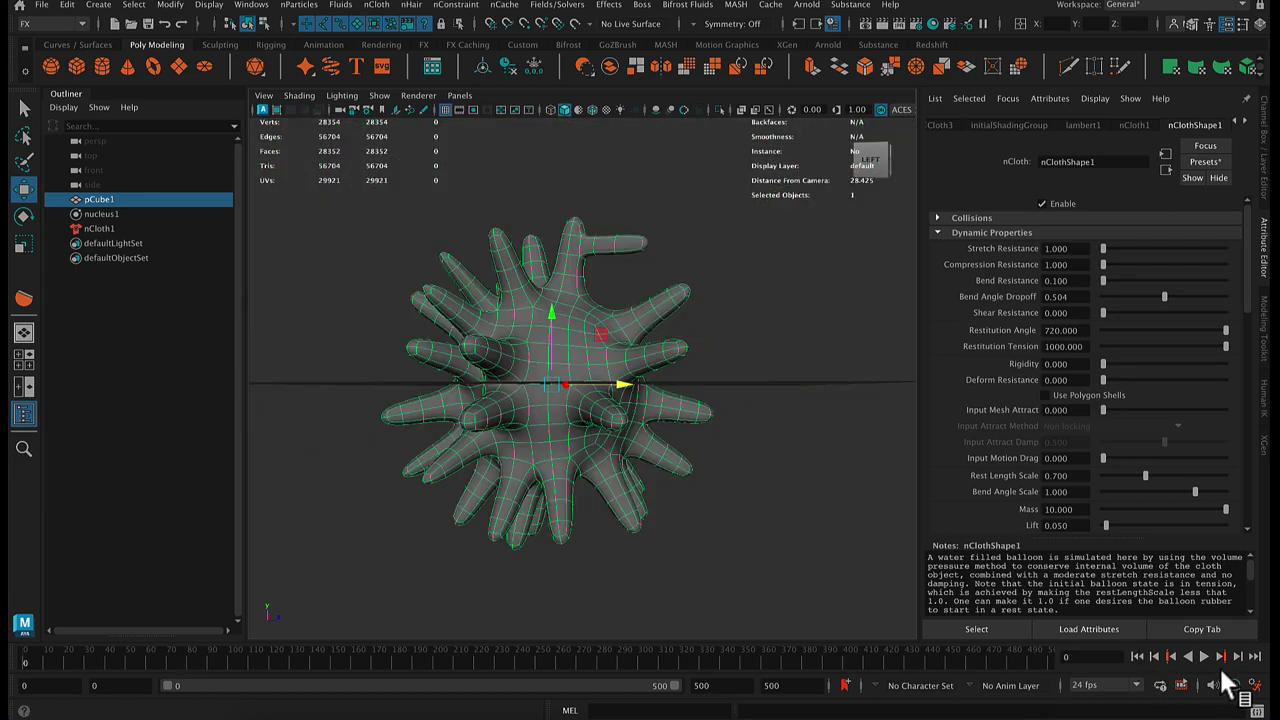
# - Run the simulation to frame 155 and examine the spikes on top of the inflated mesh up close
pyautogui.click(1204, 656)
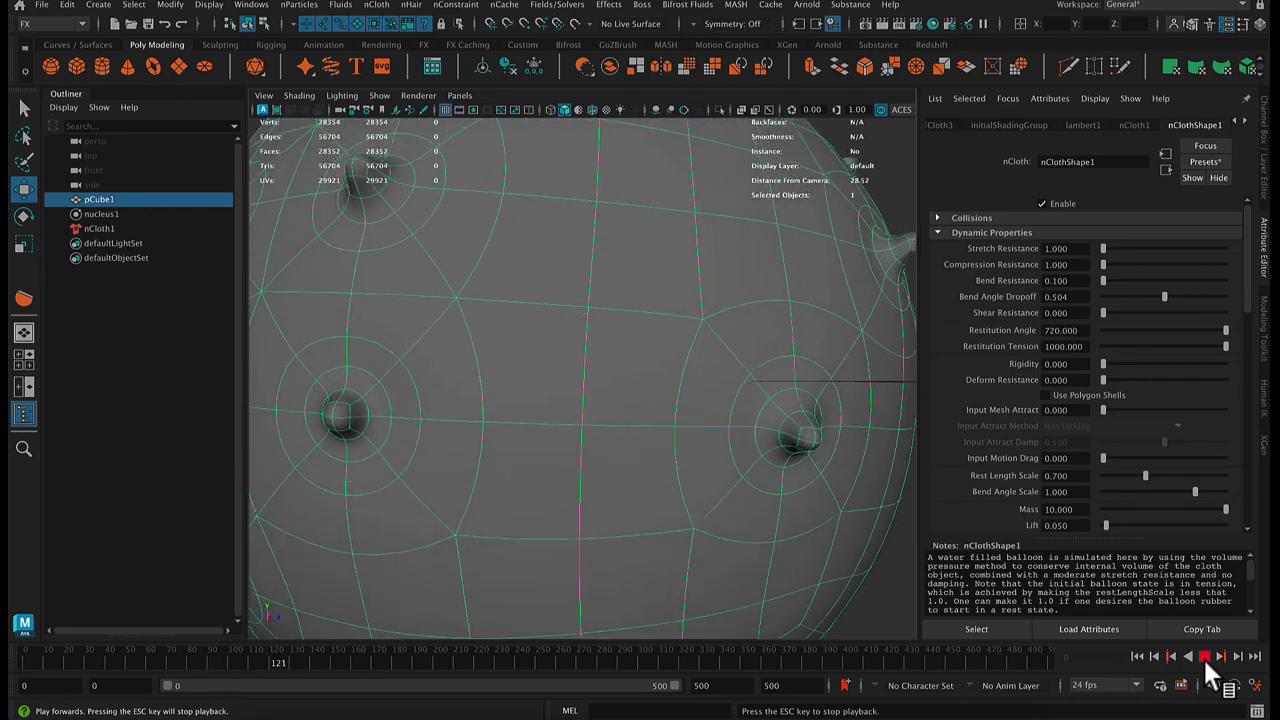
pyautogui.click(1205, 658)
pyautogui.scroll(-5, 645, 468)
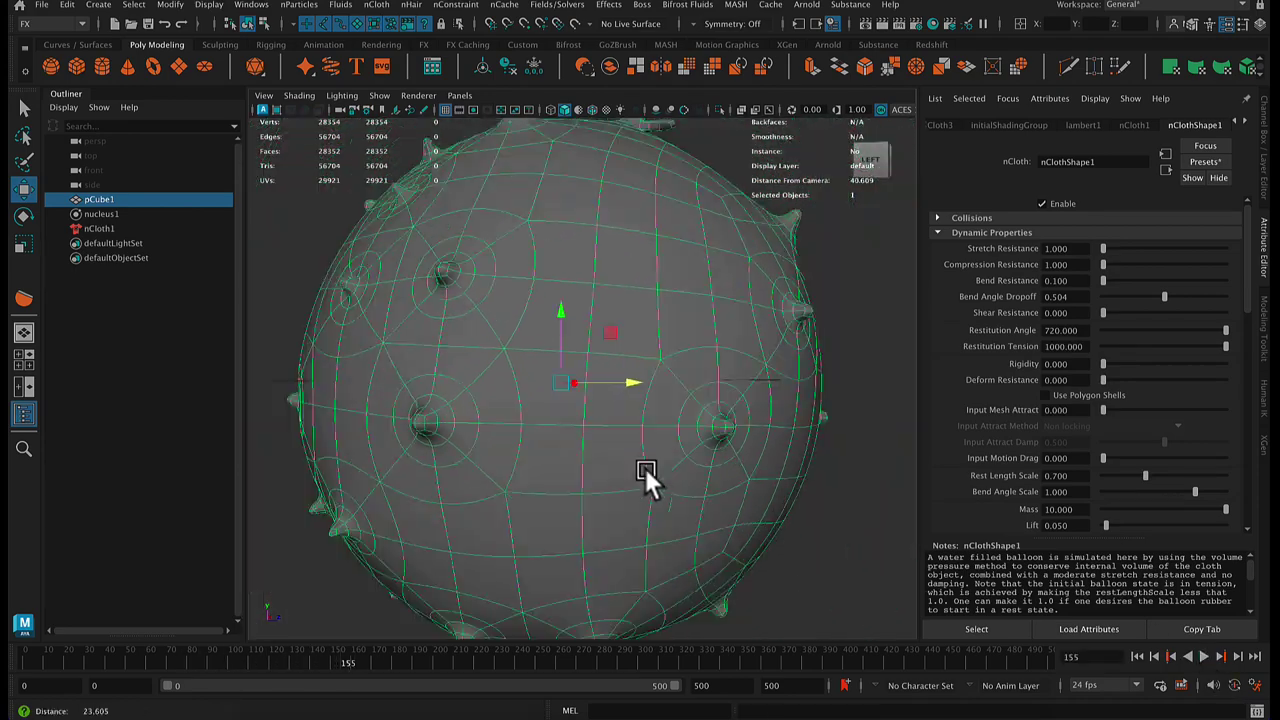
pyautogui.keyDown('alt'); pyautogui.moveTo(852, 389); pyautogui.dragTo(543, 412); pyautogui.keyUp('alt')
pyautogui.keyDown('alt'); pyautogui.moveTo(598, 308); pyautogui.dragTo(550, 480, button='middle'); pyautogui.keyUp('alt')
pyautogui.keyDown('alt'); pyautogui.moveTo(566, 320); pyautogui.dragTo(567, 372); pyautogui.keyUp('alt')
pyautogui.keyDown('alt'); pyautogui.moveTo(567, 372); pyautogui.dragTo(561, 391, button='right'); pyautogui.keyUp('alt')
pyautogui.keyDown('alt'); pyautogui.moveTo(561, 391); pyautogui.dragTo(618, 343); pyautogui.keyUp('alt')
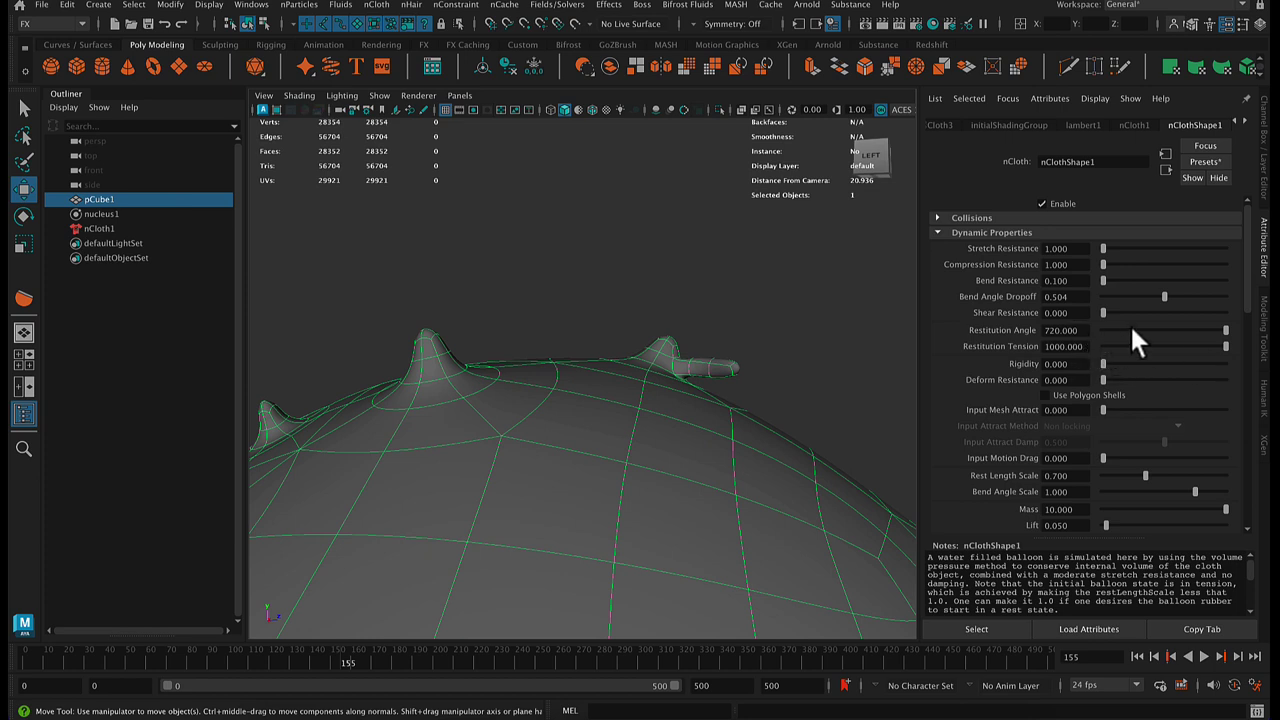
# - Set Restitution Angle to 0, frame the mesh, and rerun the simulation from frame 0 to frame 76
pyautogui.moveTo(1130, 324); pyautogui.dragTo(1074, 328)
pyautogui.press('alt')
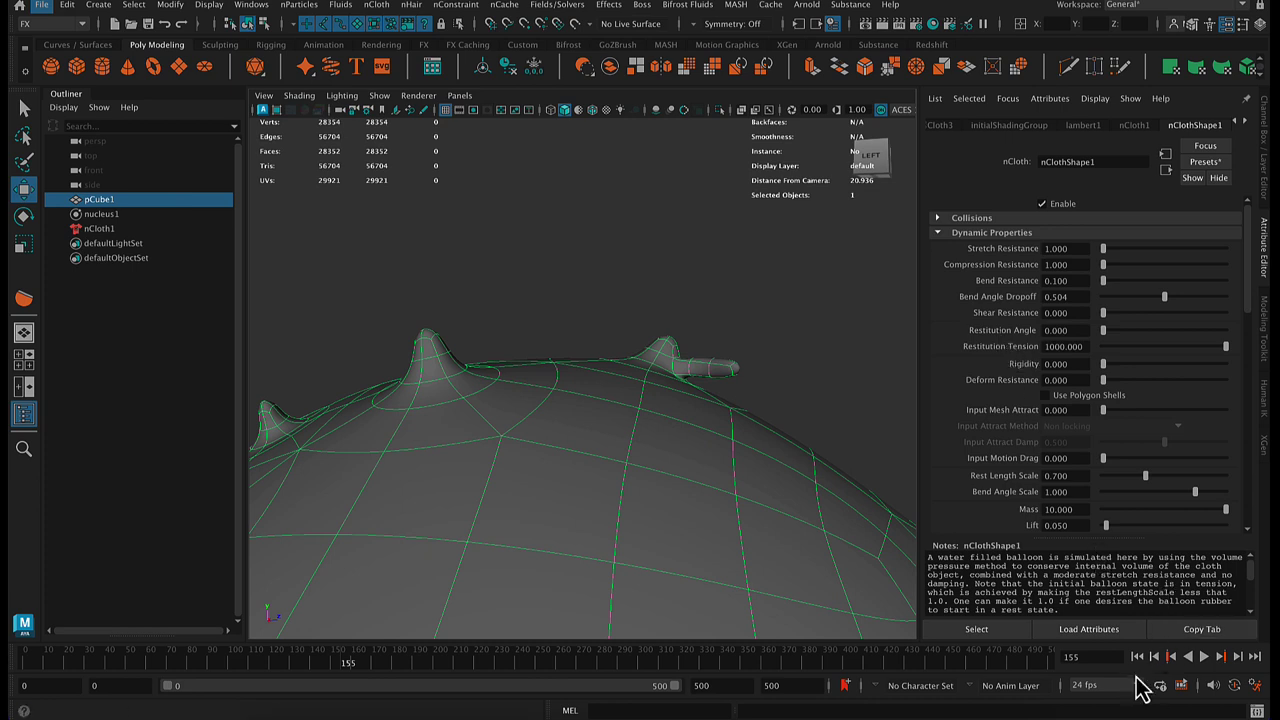
pyautogui.click(1137, 657)
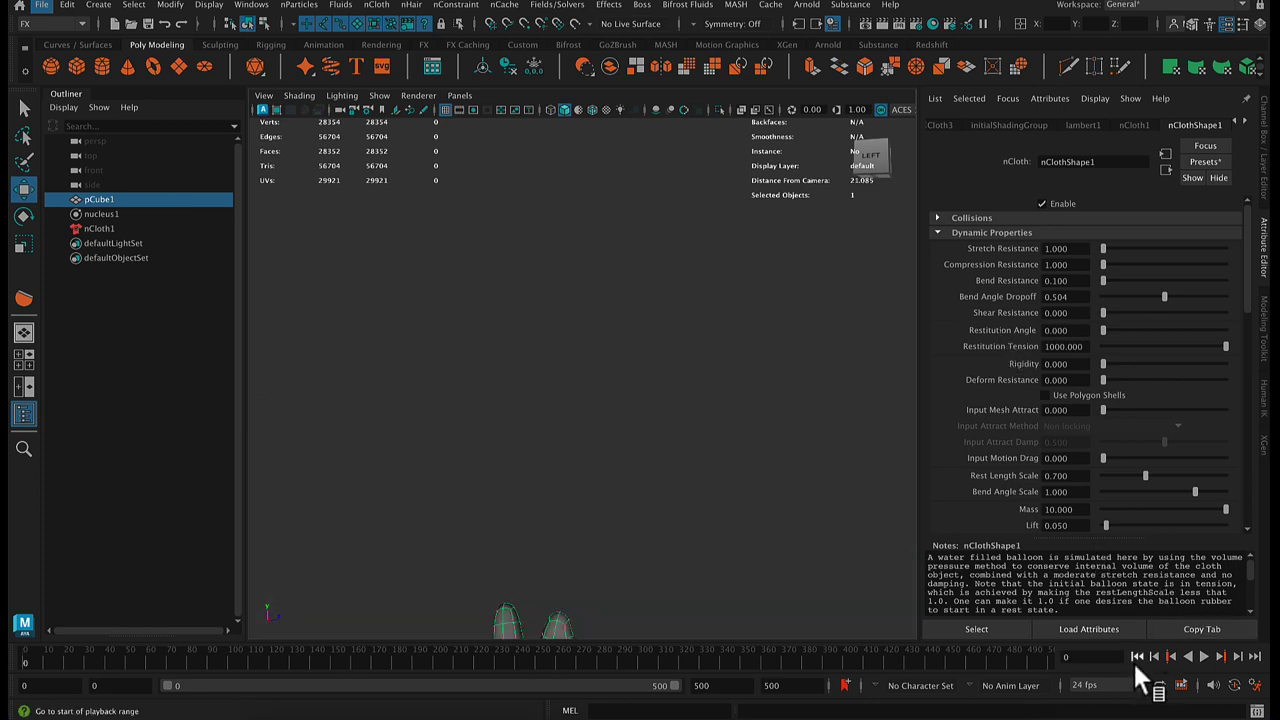
pyautogui.press('f')
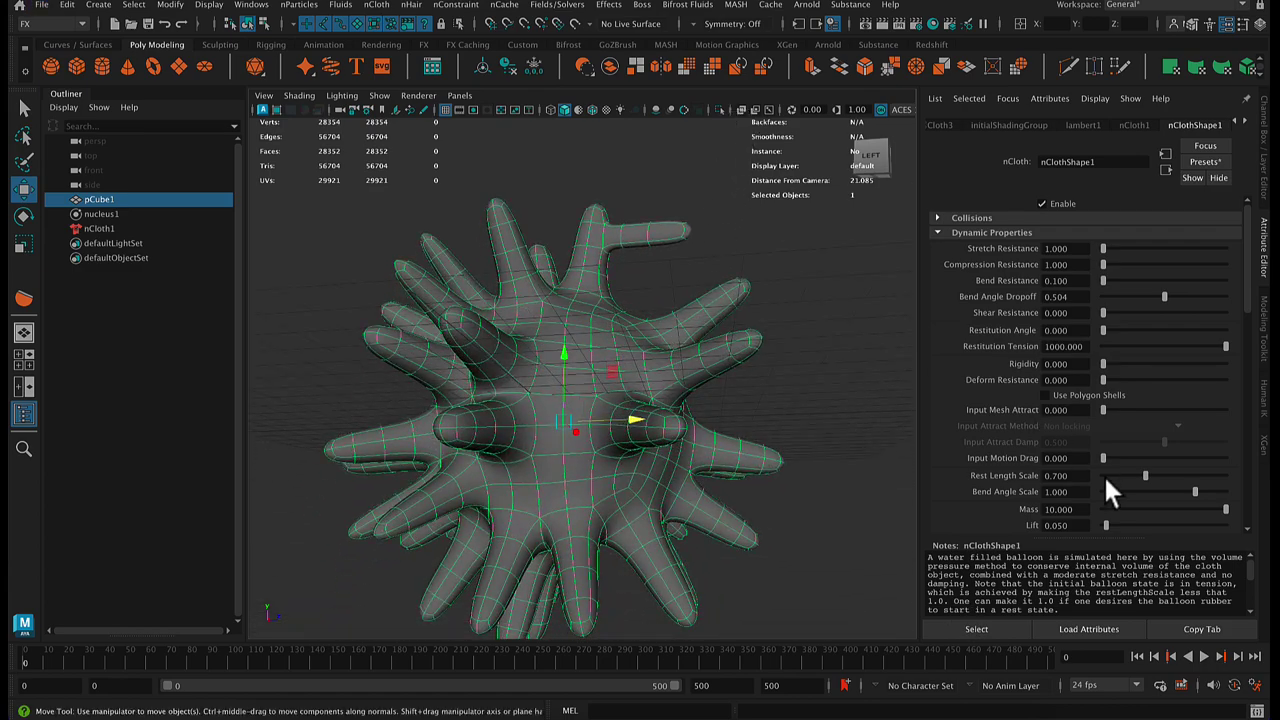
pyautogui.click(1201, 656)
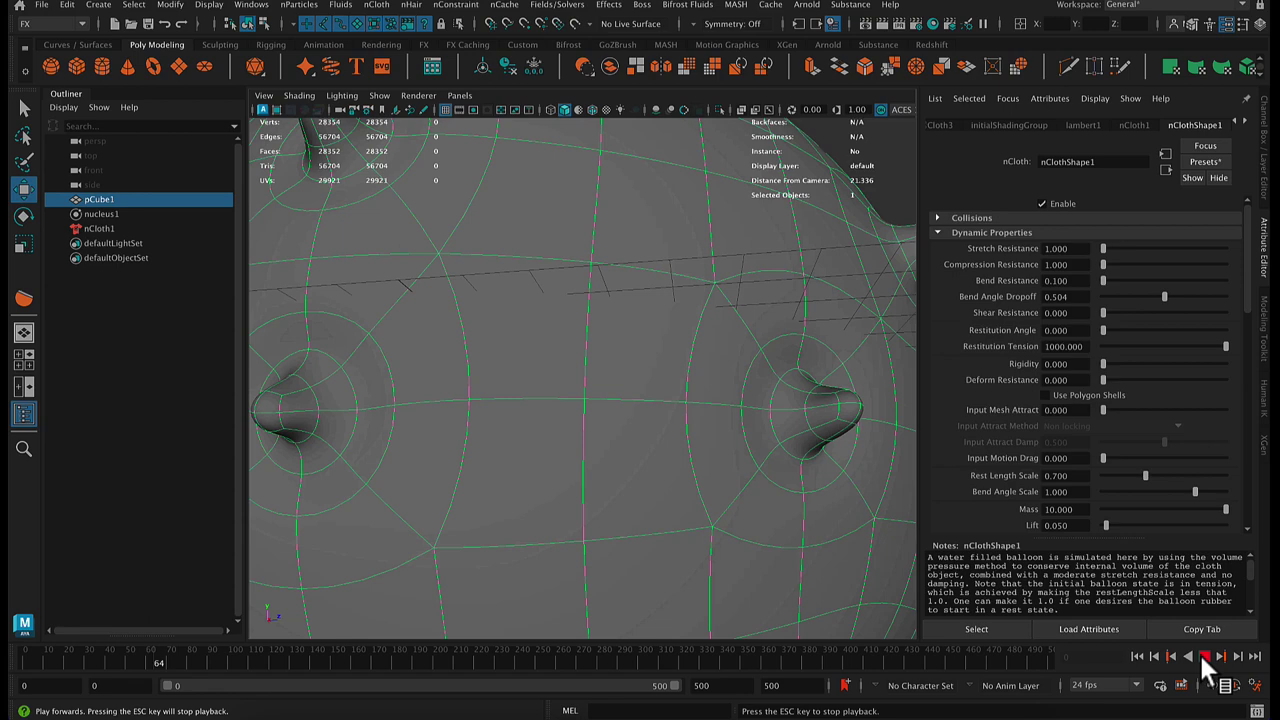
pyautogui.click(1201, 656)
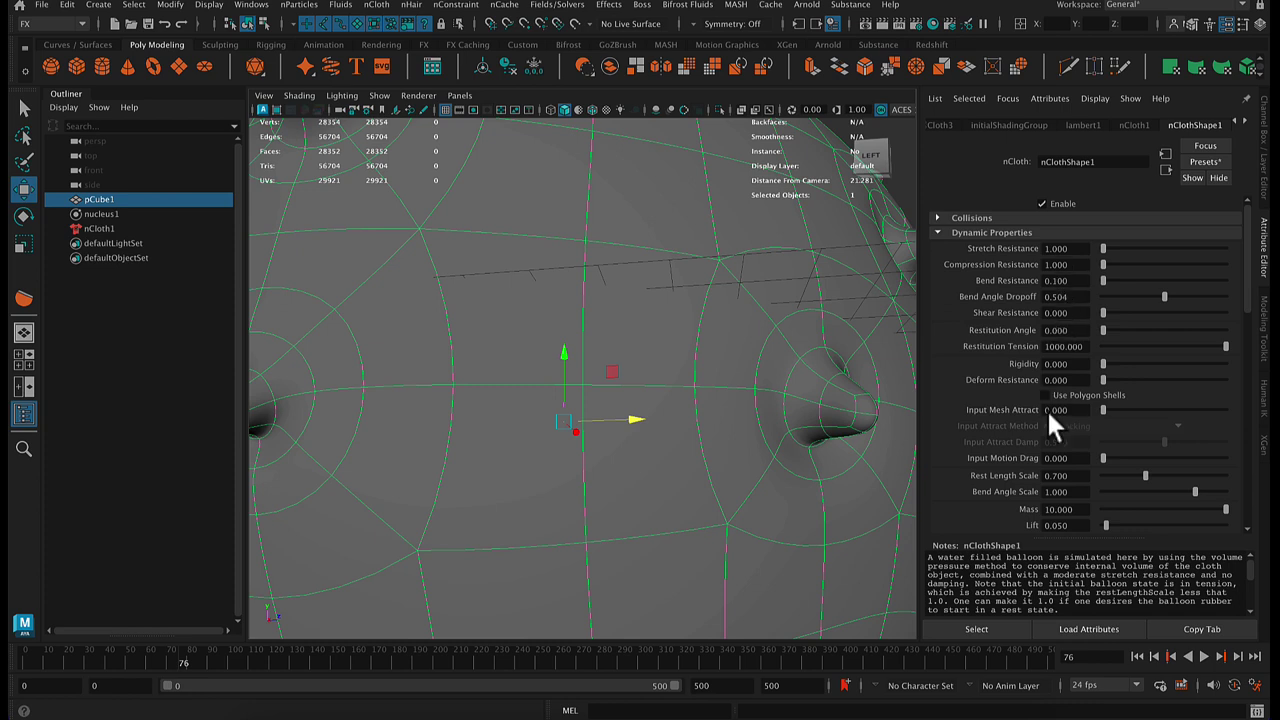
# - Set Rest Length Scale to 0.1 and rerun the simulation from frame 0 to frame 123
pyautogui.scroll(-3, 1040, 440)
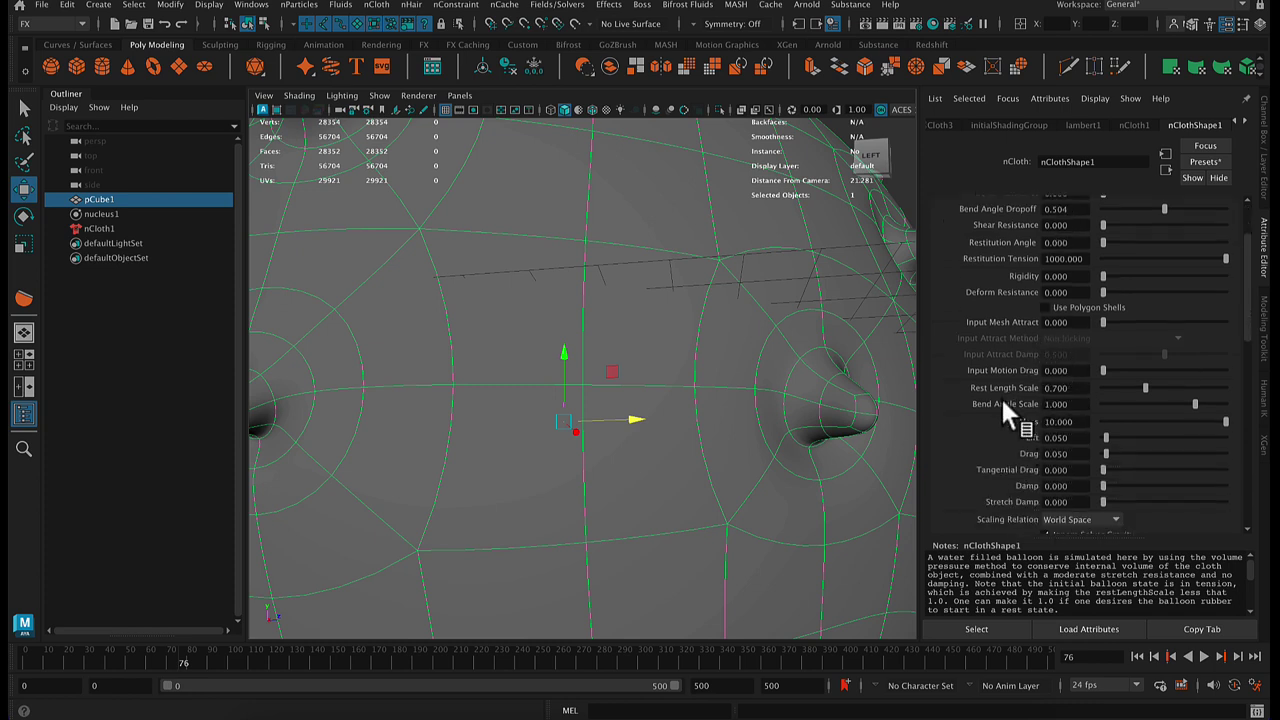
pyautogui.doubleClick(1069, 388)
pyautogui.write('0.1')
pyautogui.press('Return')
pyautogui.click(1137, 657)
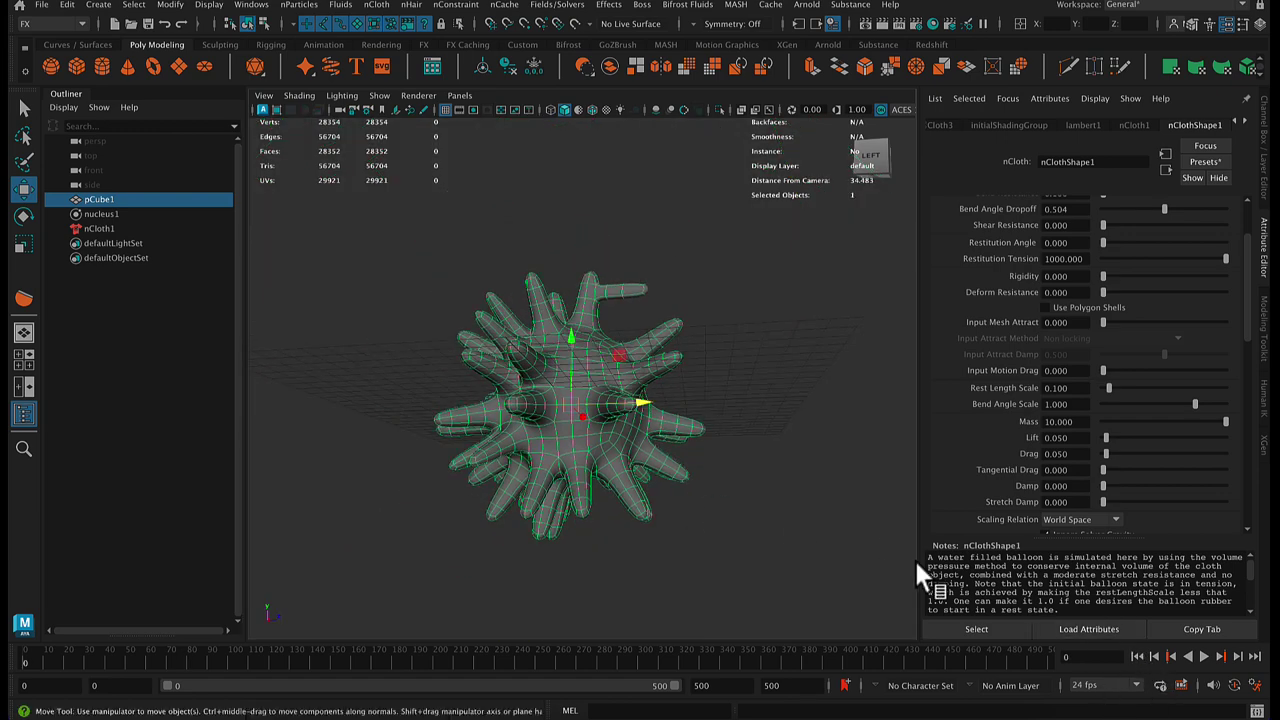
pyautogui.click(1206, 655)
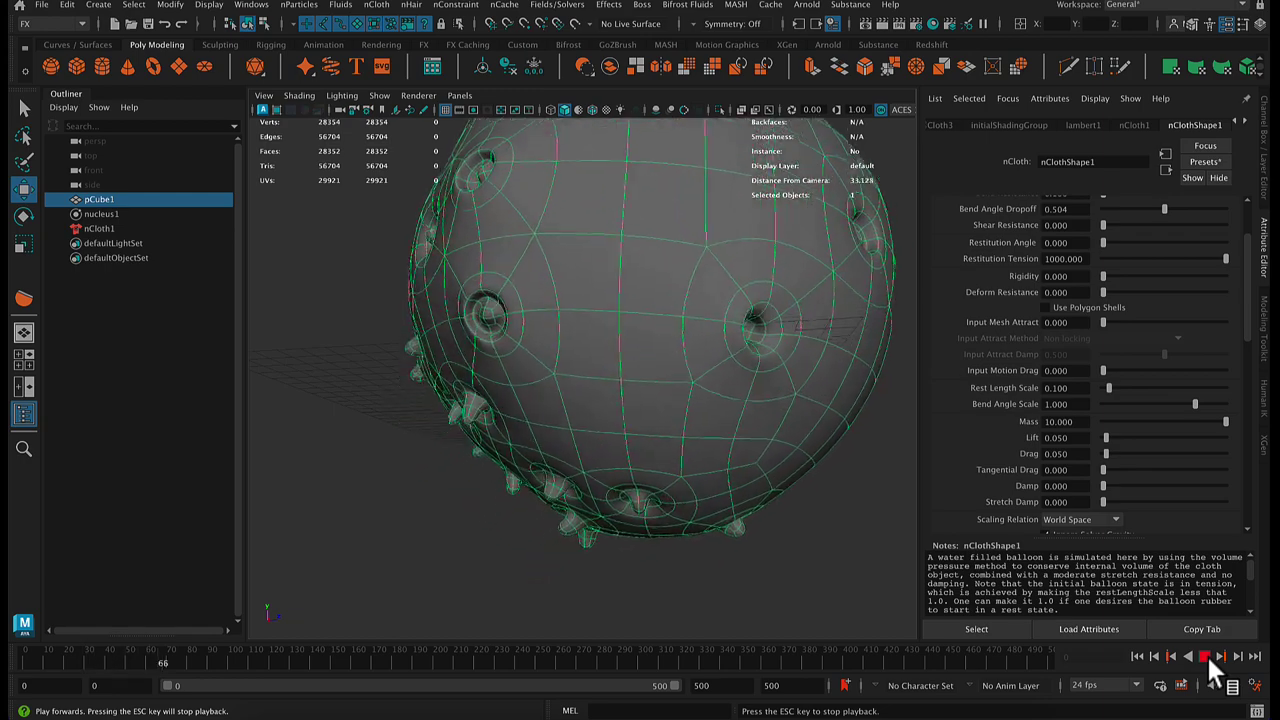
pyautogui.click(1206, 655)
pyautogui.click(1206, 655)
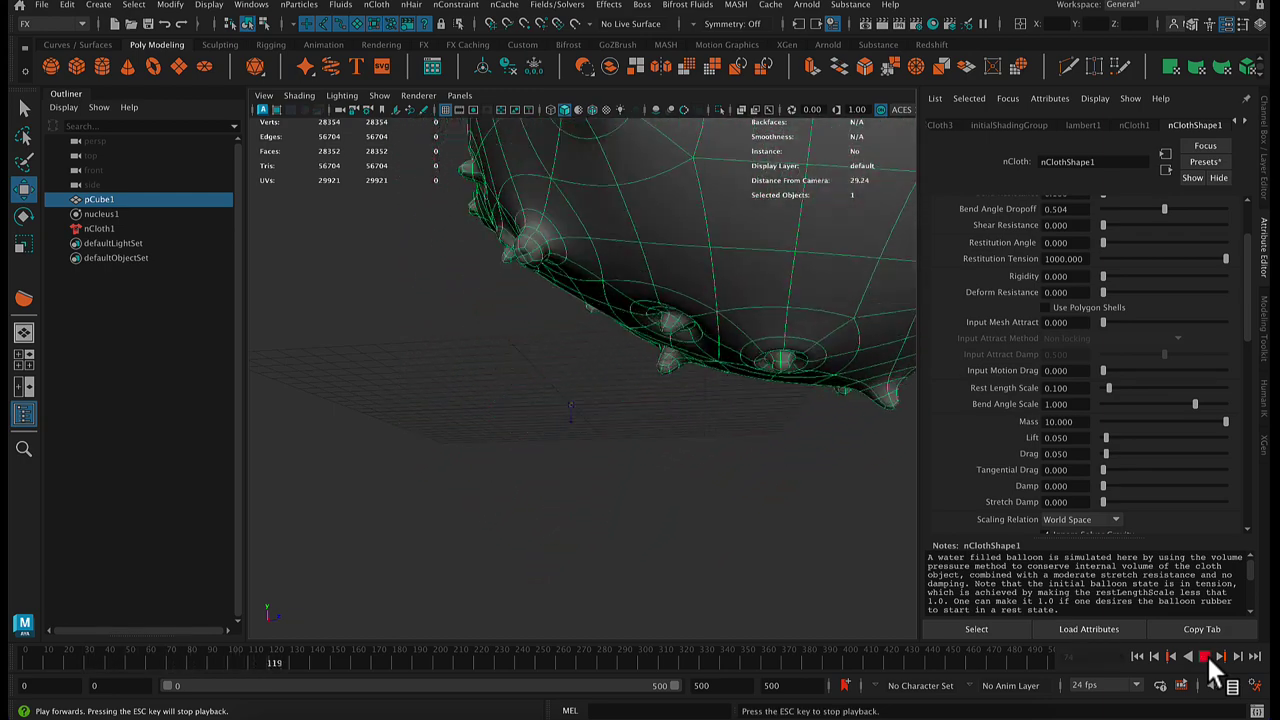
pyautogui.click(1206, 655)
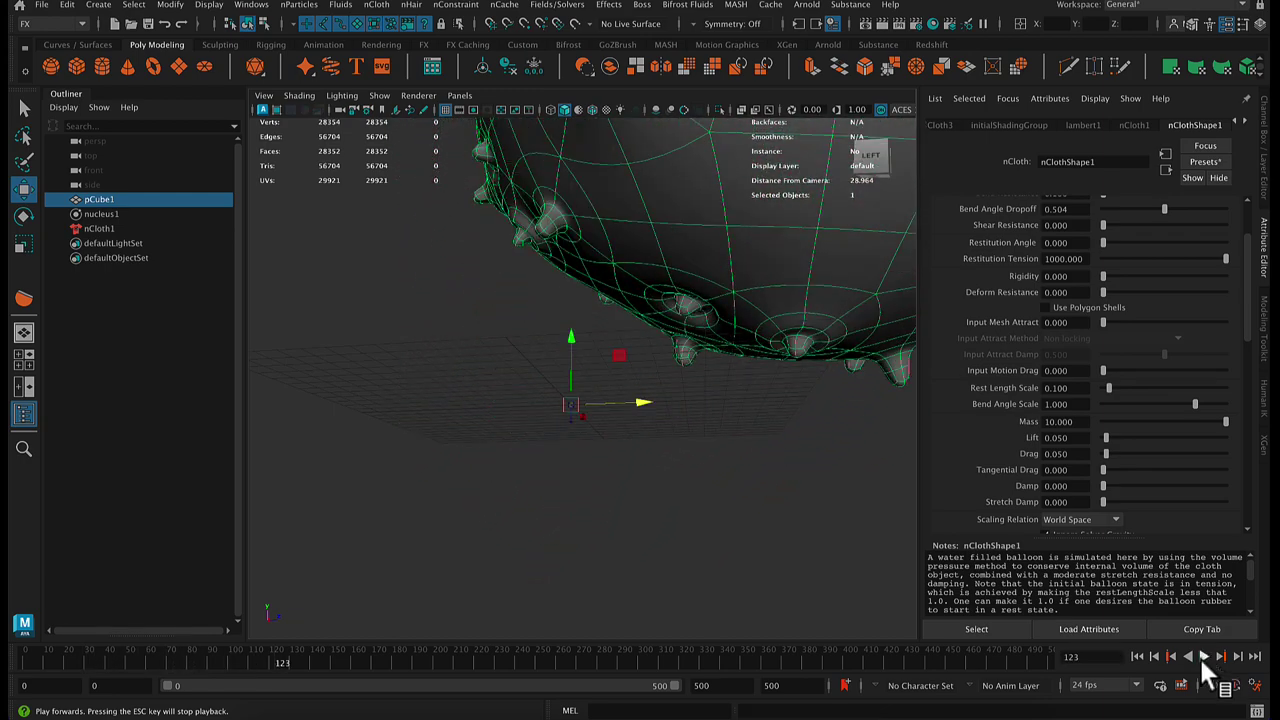
# - Set Rest Length Scale to 1 and rerun the simulation from frame 0 to frame 223
pyautogui.click(1135, 656)
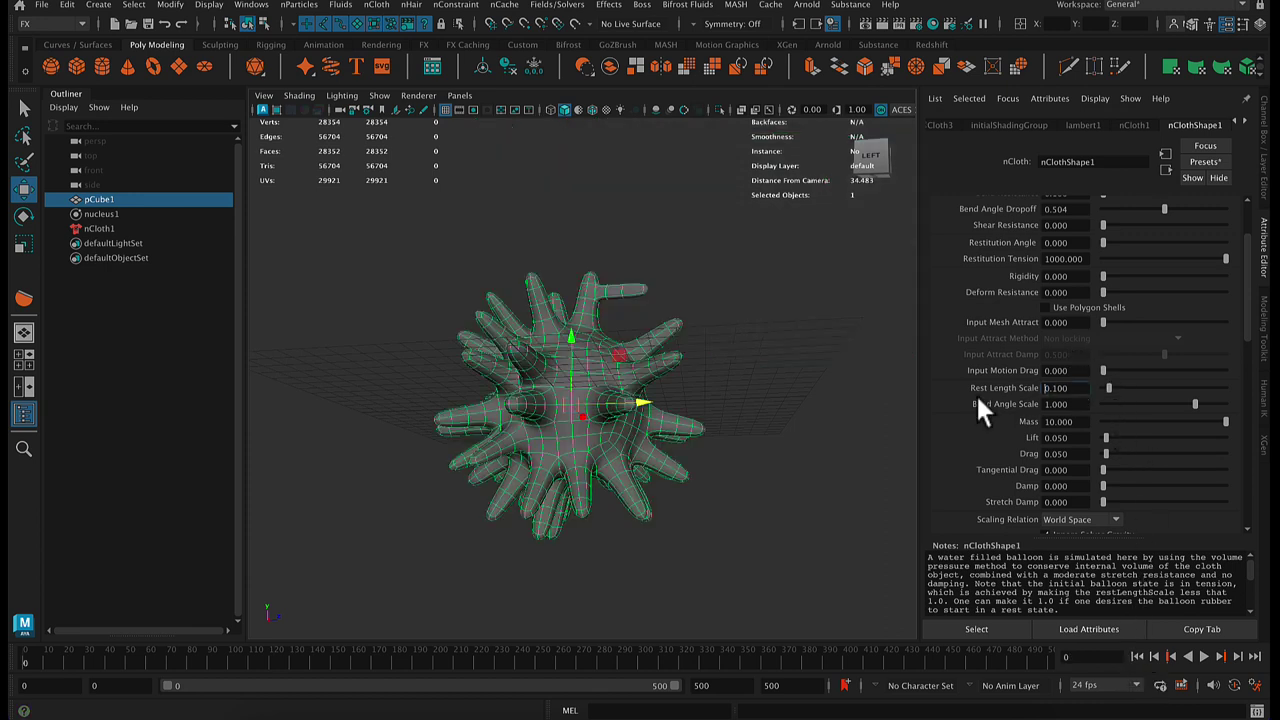
pyautogui.moveTo(1078, 386); pyautogui.dragTo(1006, 388)
pyautogui.write('1')
pyautogui.press('Return')
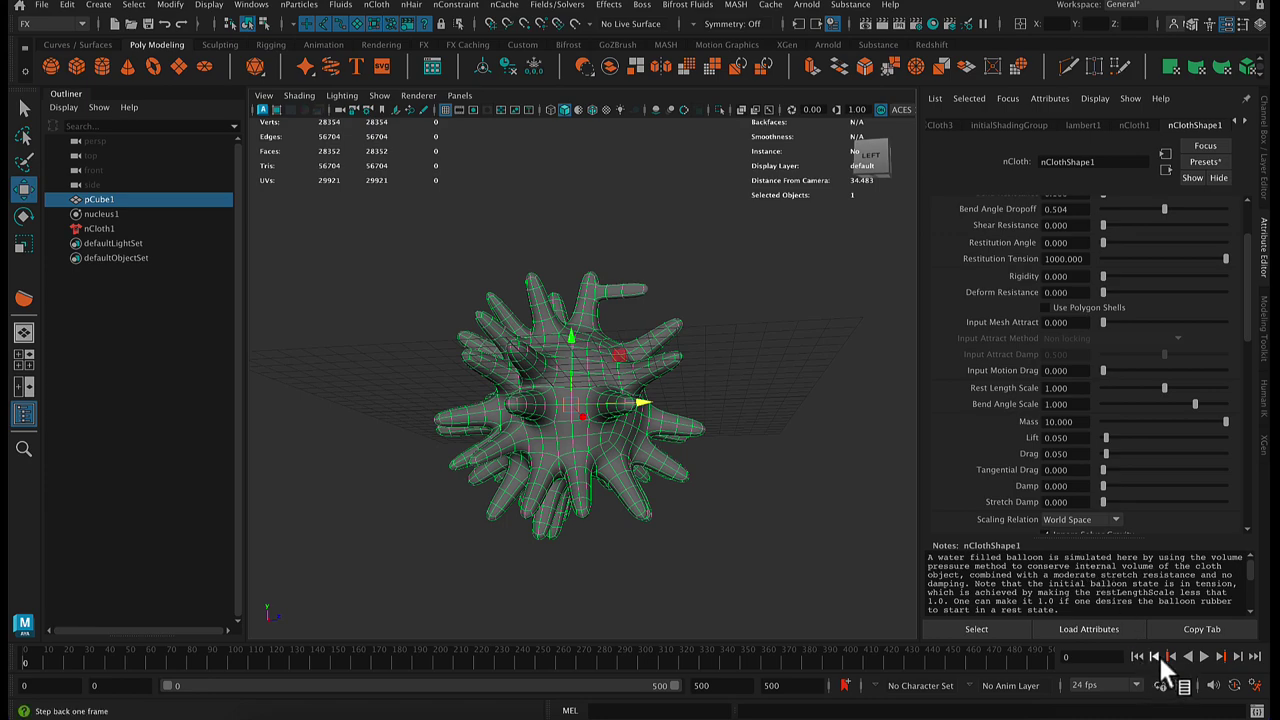
pyautogui.click(1203, 656)
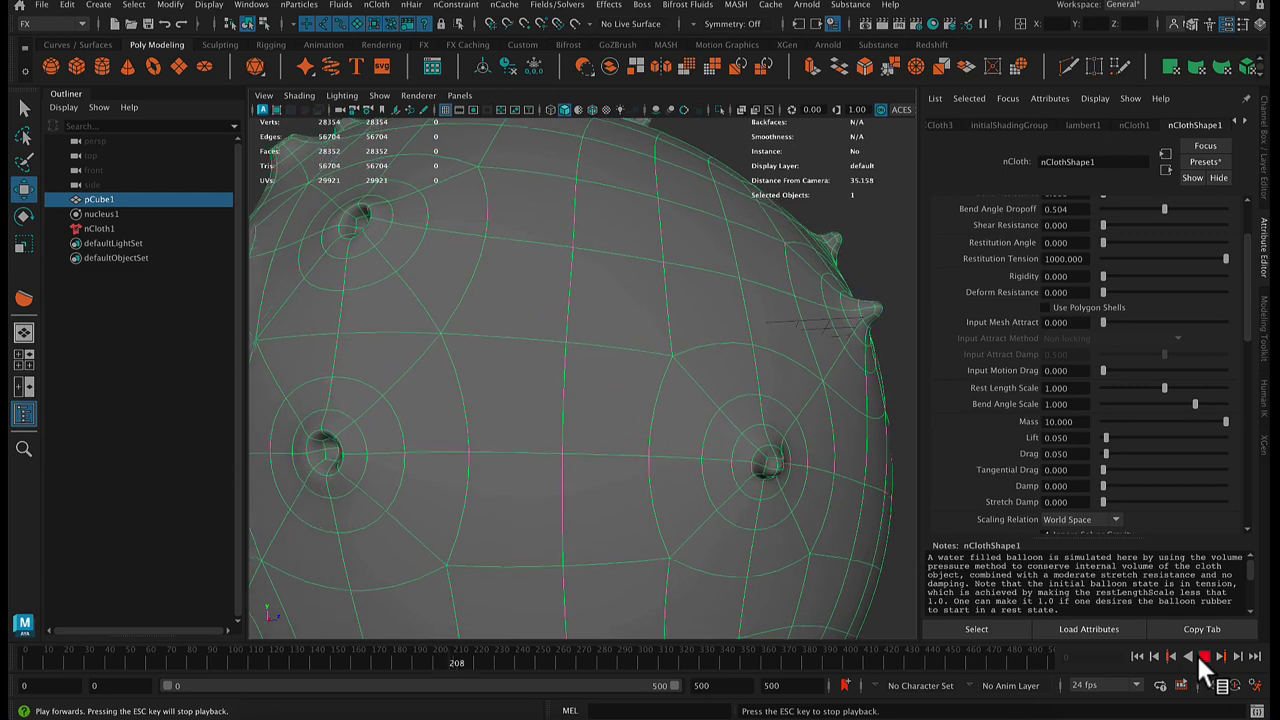
pyautogui.click(1203, 656)
# - Continue the simulation to frame 288 and inspect the whole inflated mesh from behind
pyautogui.keyDown('alt'); pyautogui.moveTo(751, 522); pyautogui.dragTo(451, 462, button='right'); pyautogui.keyUp('alt')
pyautogui.keyDown('alt'); pyautogui.moveTo(451, 462); pyautogui.dragTo(694, 486); pyautogui.keyUp('alt')
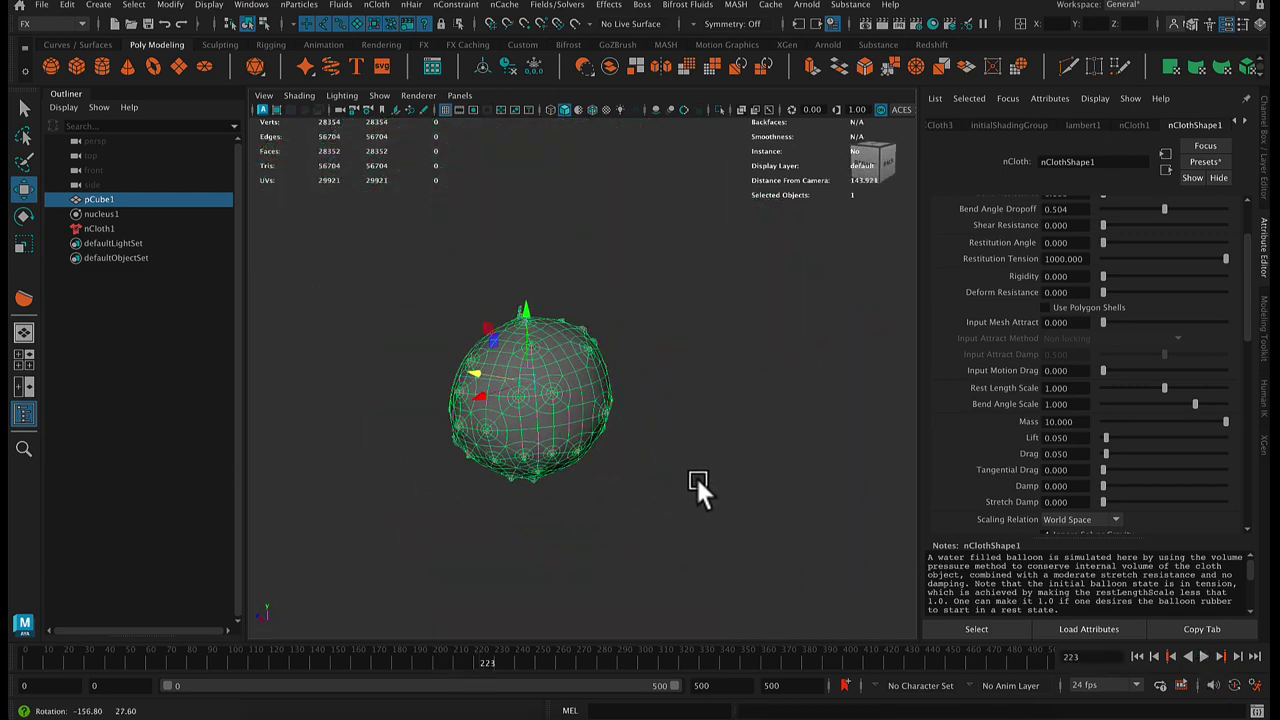
pyautogui.click(1203, 656)
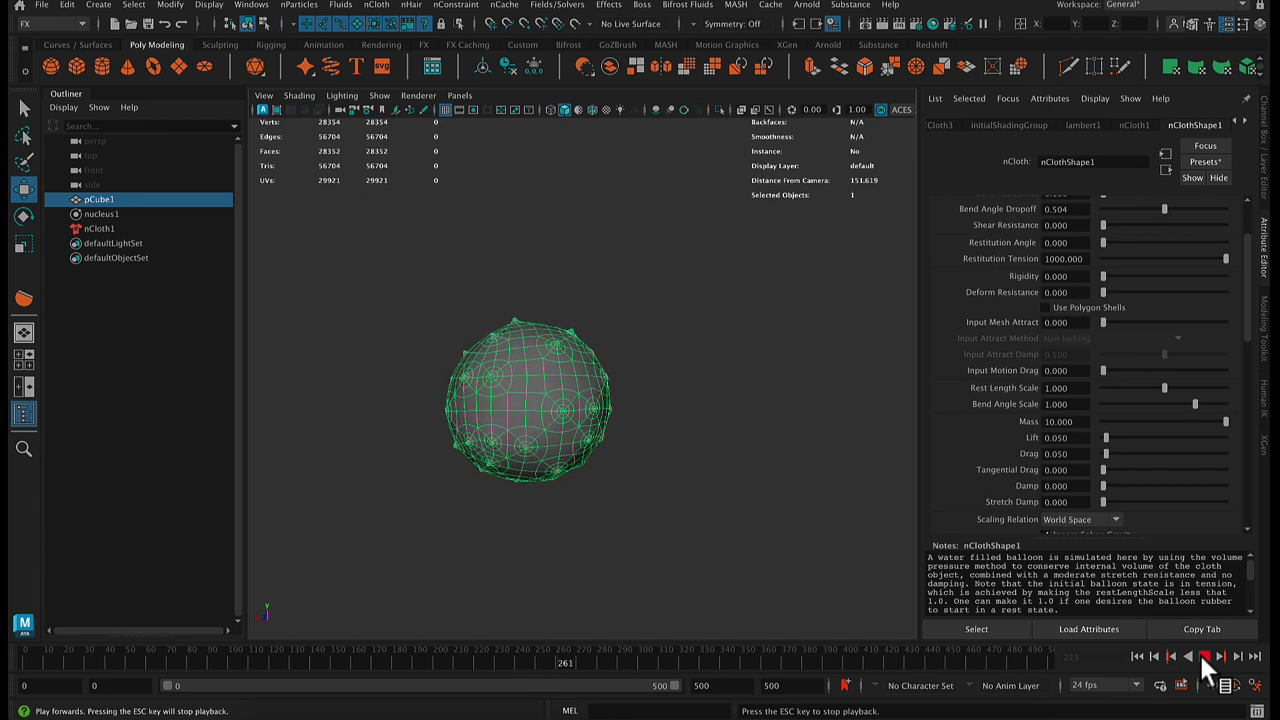
pyautogui.click(1203, 656)
pyautogui.moveTo(711, 514)
pyautogui.keyDown('alt'); pyautogui.mouseDown()
pyautogui.moveTo(603, 509)
pyautogui.moveTo(567, 528)
pyautogui.moveTo(662, 512)
pyautogui.moveTo(710, 526)
pyautogui.moveTo(822, 520)
pyautogui.moveTo(775, 528)
pyautogui.moveTo(693, 510)
pyautogui.moveTo(704, 513)
pyautogui.mouseUp(); pyautogui.keyUp('alt')
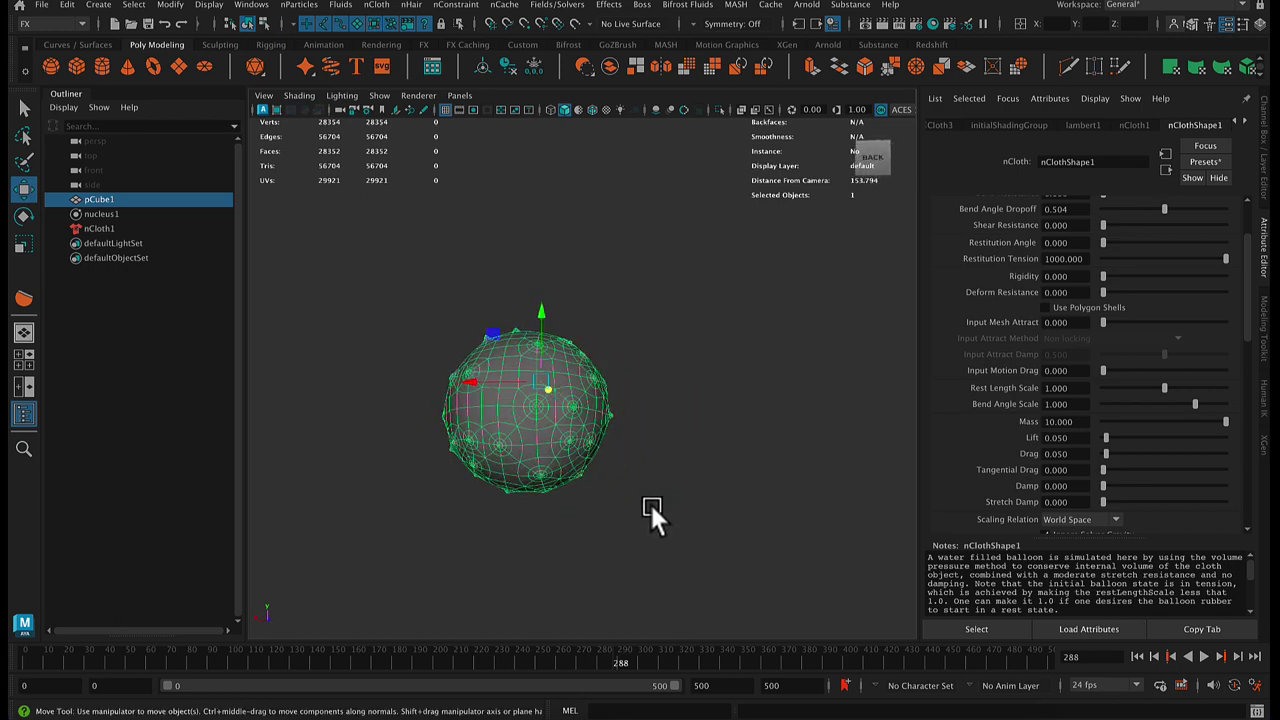
# - Duplicate the inflated mesh at frame 288 and move the copy about 44.5 units along negative X
pyautogui.hotkey('ctrl', 'd')
pyautogui.moveTo(469, 383); pyautogui.dragTo(649, 409)
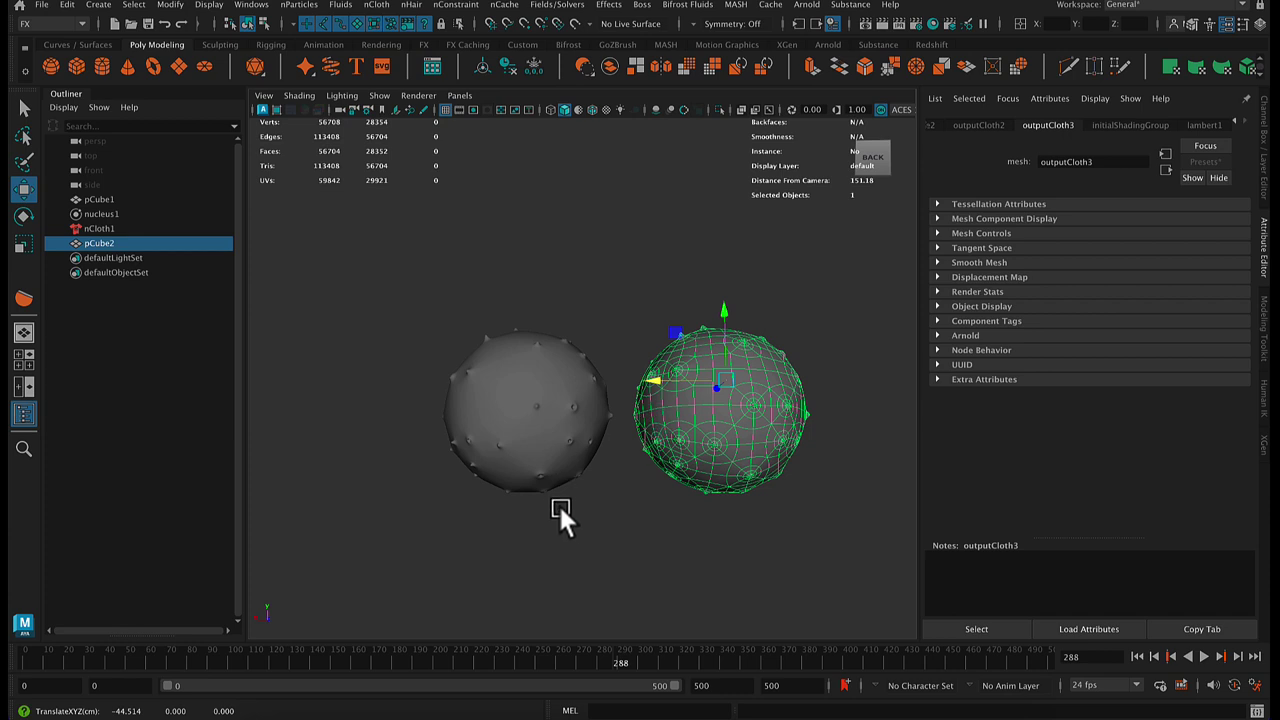
pyautogui.moveTo(558, 503)
pyautogui.keyDown('alt'); pyautogui.mouseDown()
pyautogui.moveTo(636, 527)
pyautogui.moveTo(578, 519)
pyautogui.moveTo(656, 511)
pyautogui.mouseUp(); pyautogui.keyUp('alt')
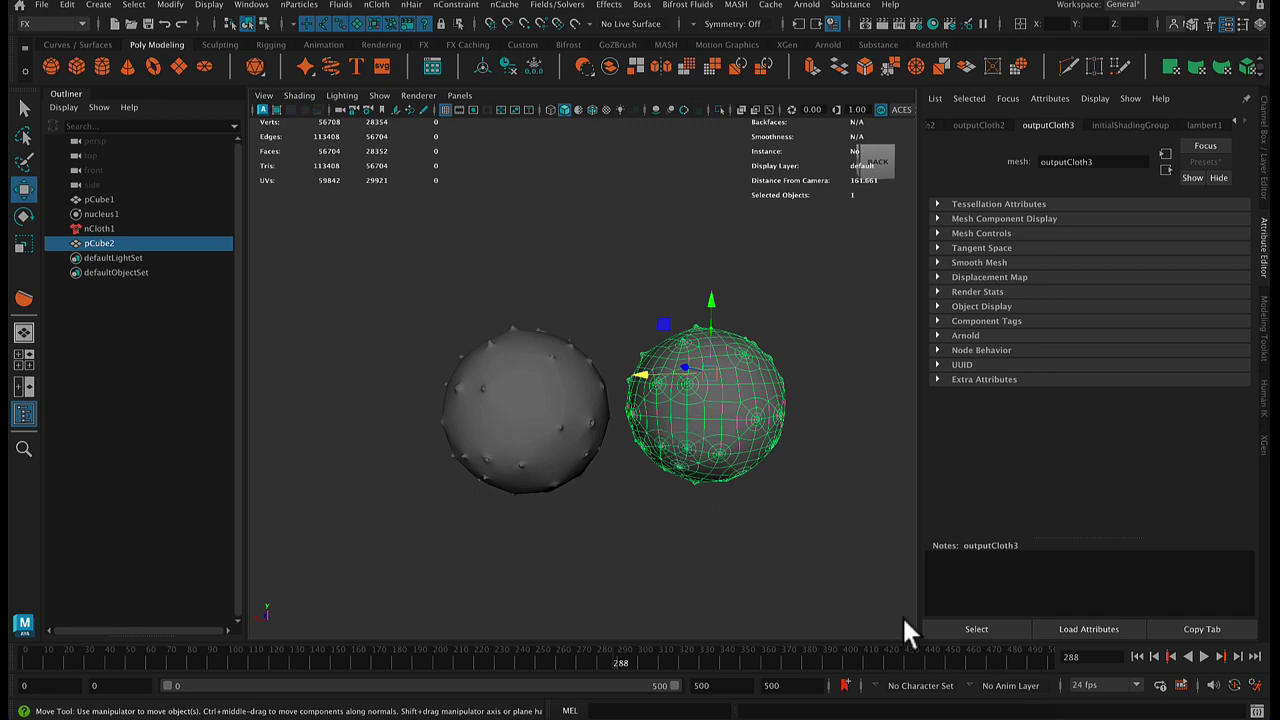
# - Return to frame 0, duplicate the spiky mesh, and move the copy about 17.6 units along X
pyautogui.click(1137, 656)
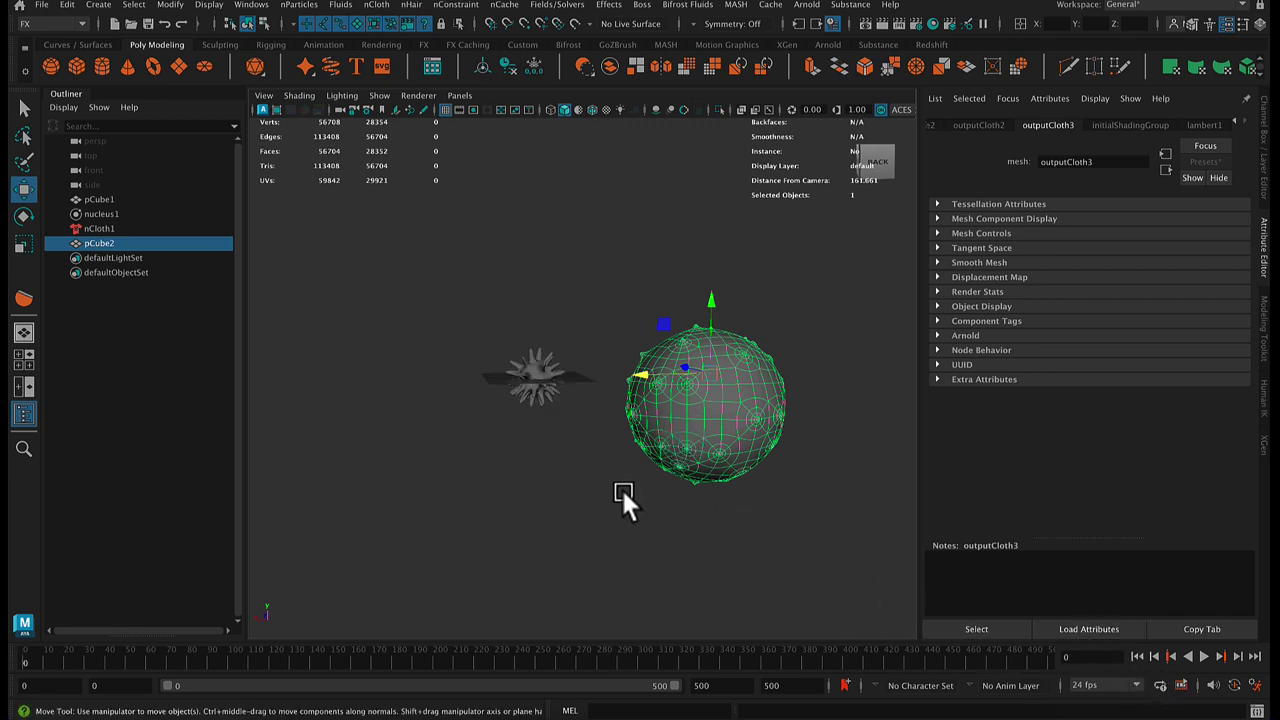
pyautogui.click(541, 383)
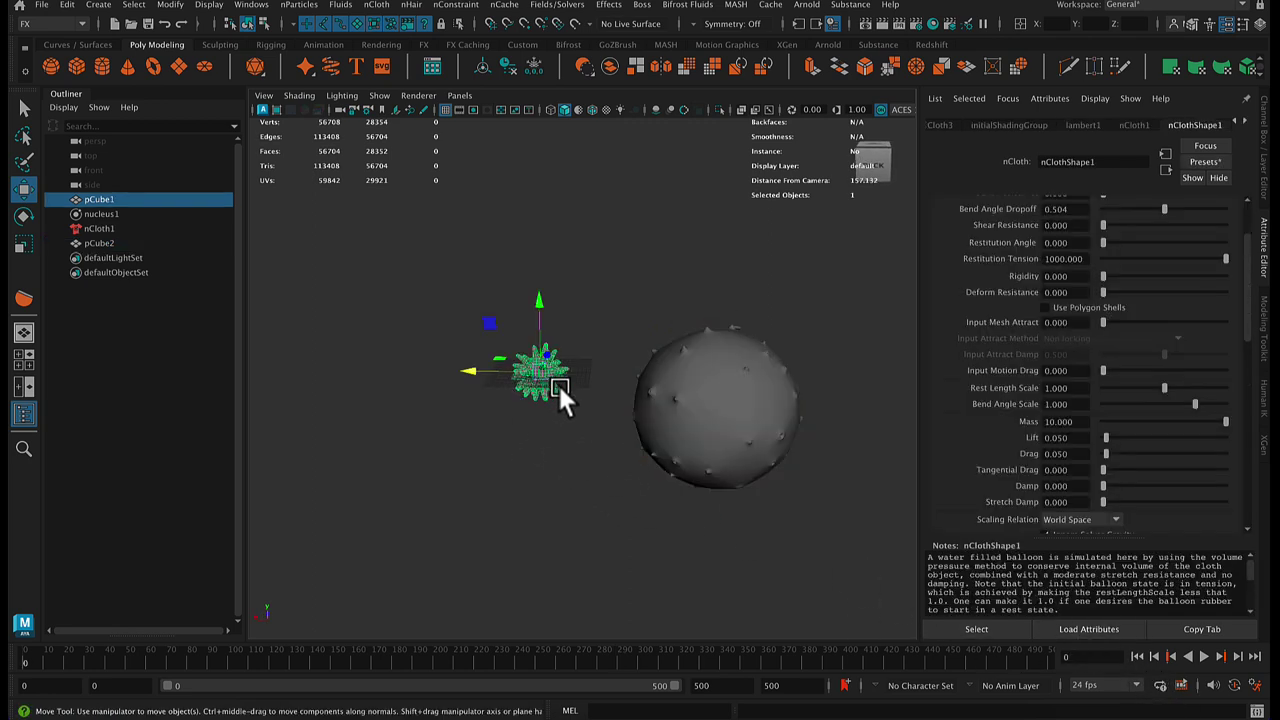
pyautogui.hotkey('ctrl', 'd')
pyautogui.moveTo(531, 380); pyautogui.dragTo(416, 360)
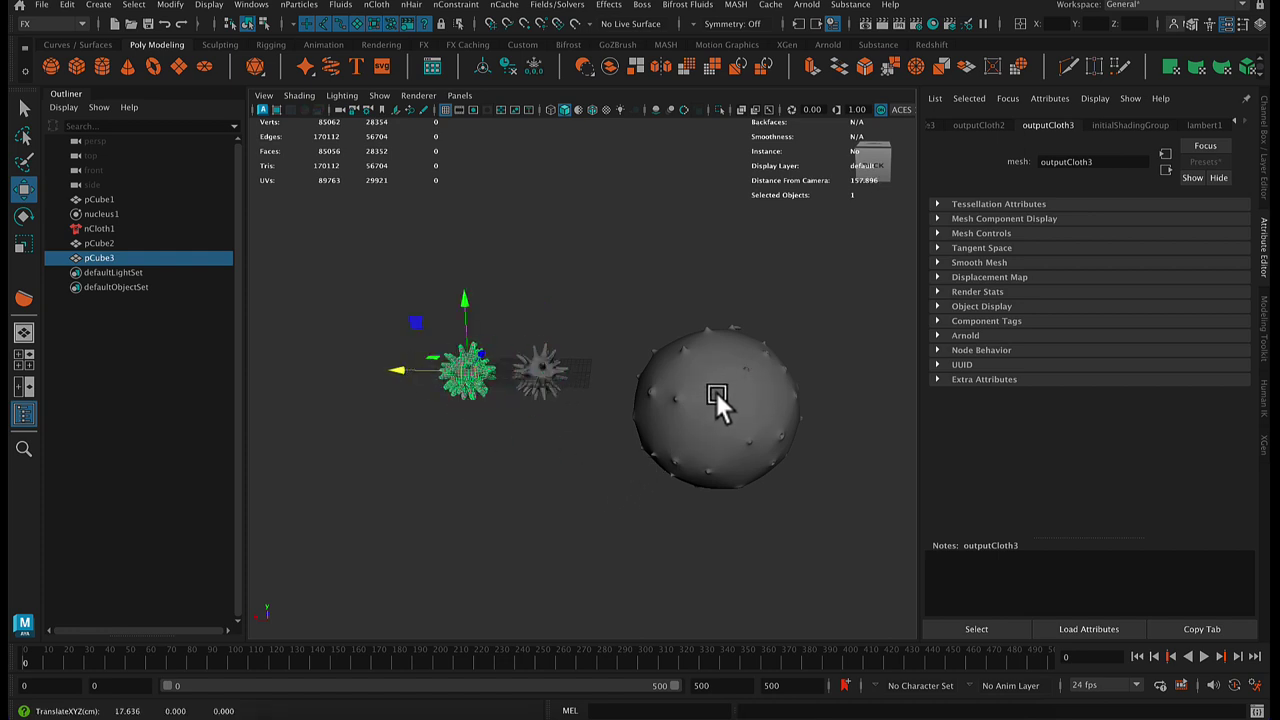
# - Hide the original pCube1 together with nucleus1 and nCloth1
pyautogui.click(105, 226)
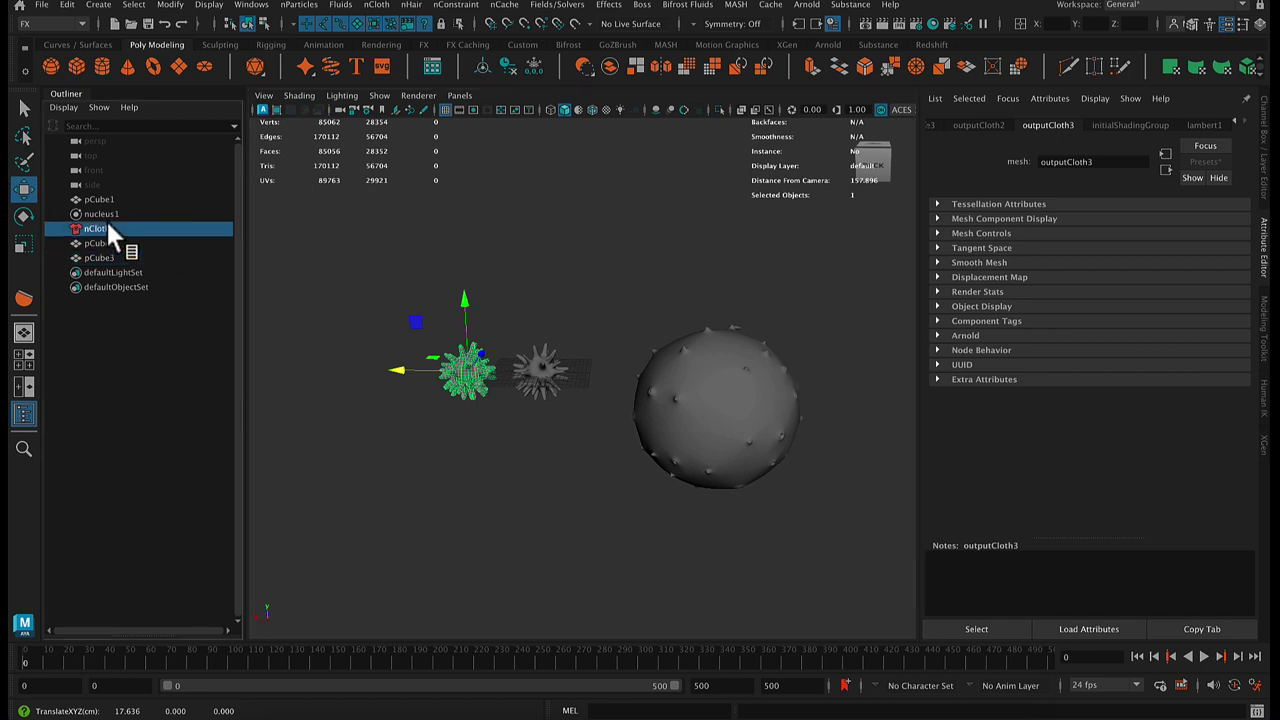
pyautogui.keyDown('ctrl'); pyautogui.click(108, 211); pyautogui.keyUp('ctrl')
pyautogui.keyDown('ctrl'); pyautogui.click(111, 200); pyautogui.keyUp('ctrl')
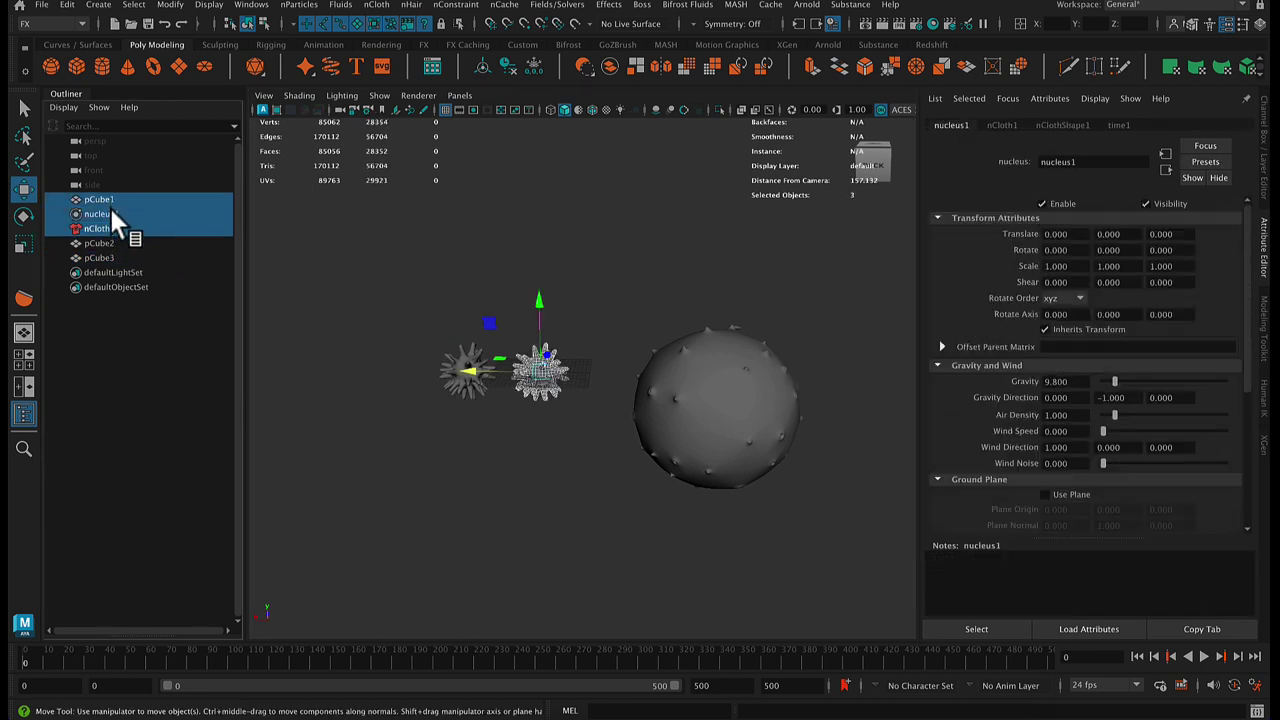
pyautogui.hotkey('ctrl', 'h')
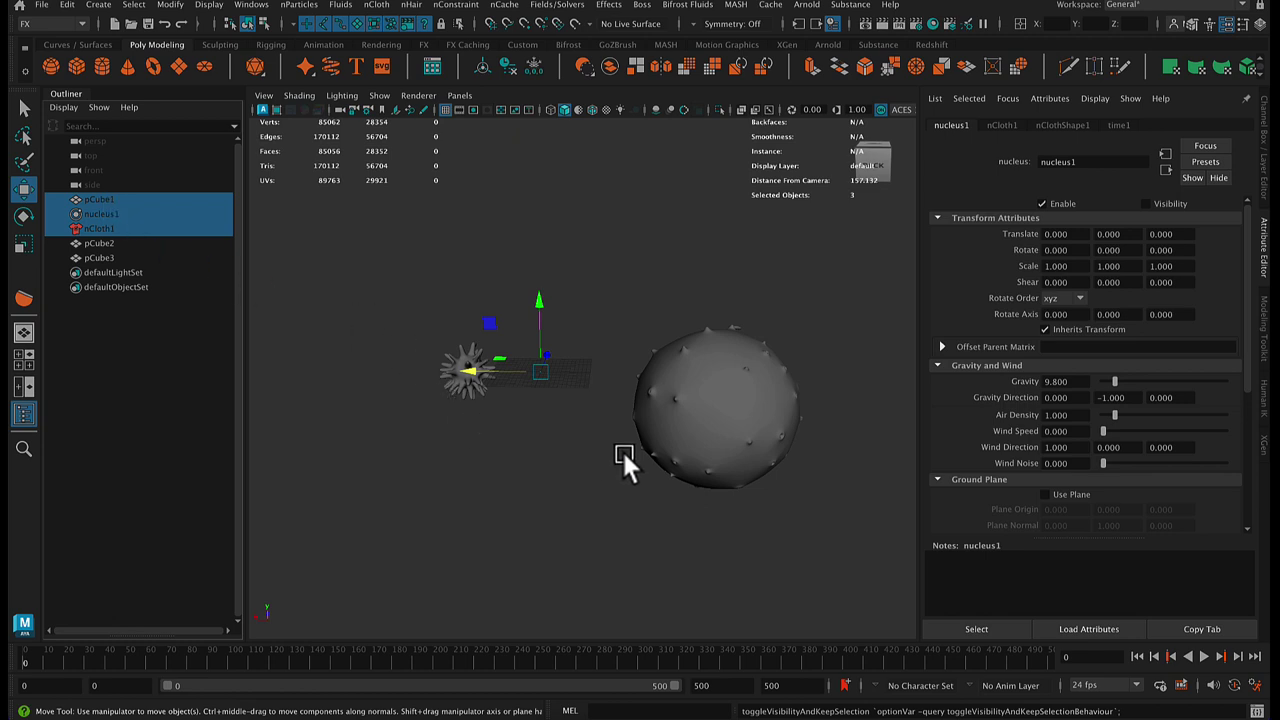
# - Scale the inflated copy pCube2 uniformly down to about half its size and center its pivot
pyautogui.scroll(3, 450, 455)
pyautogui.click(813, 430)
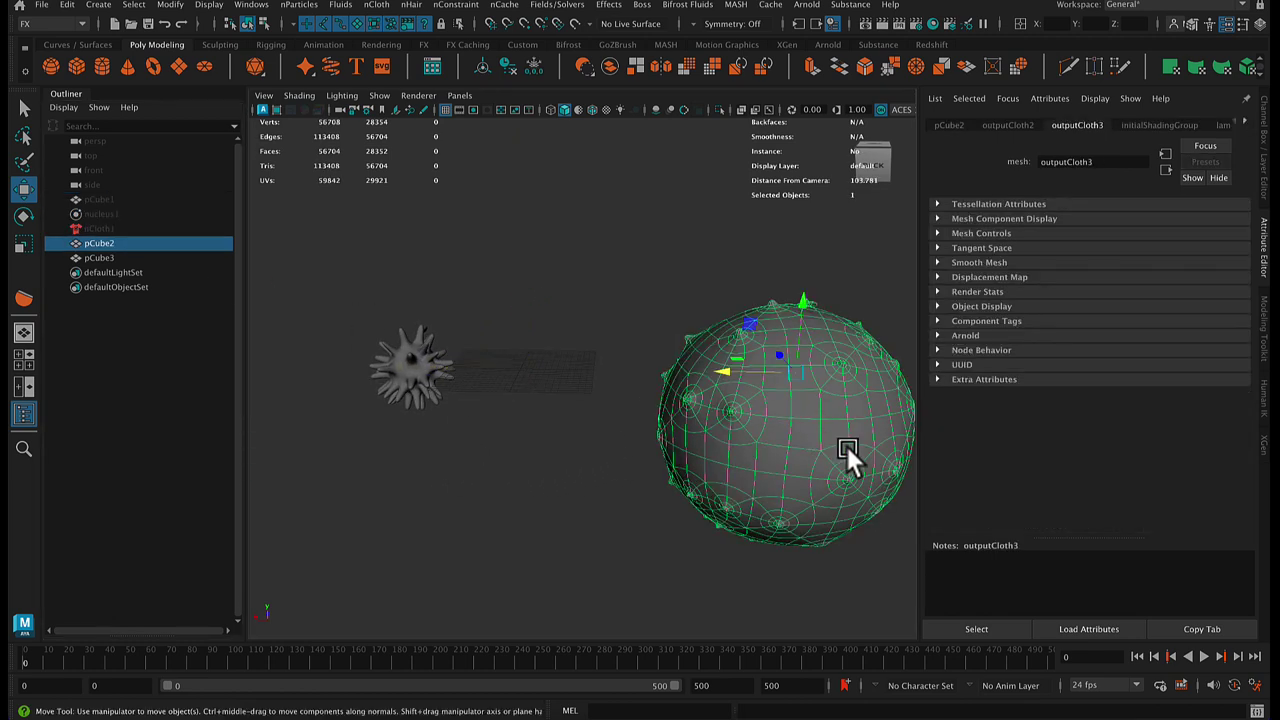
pyautogui.press('r')
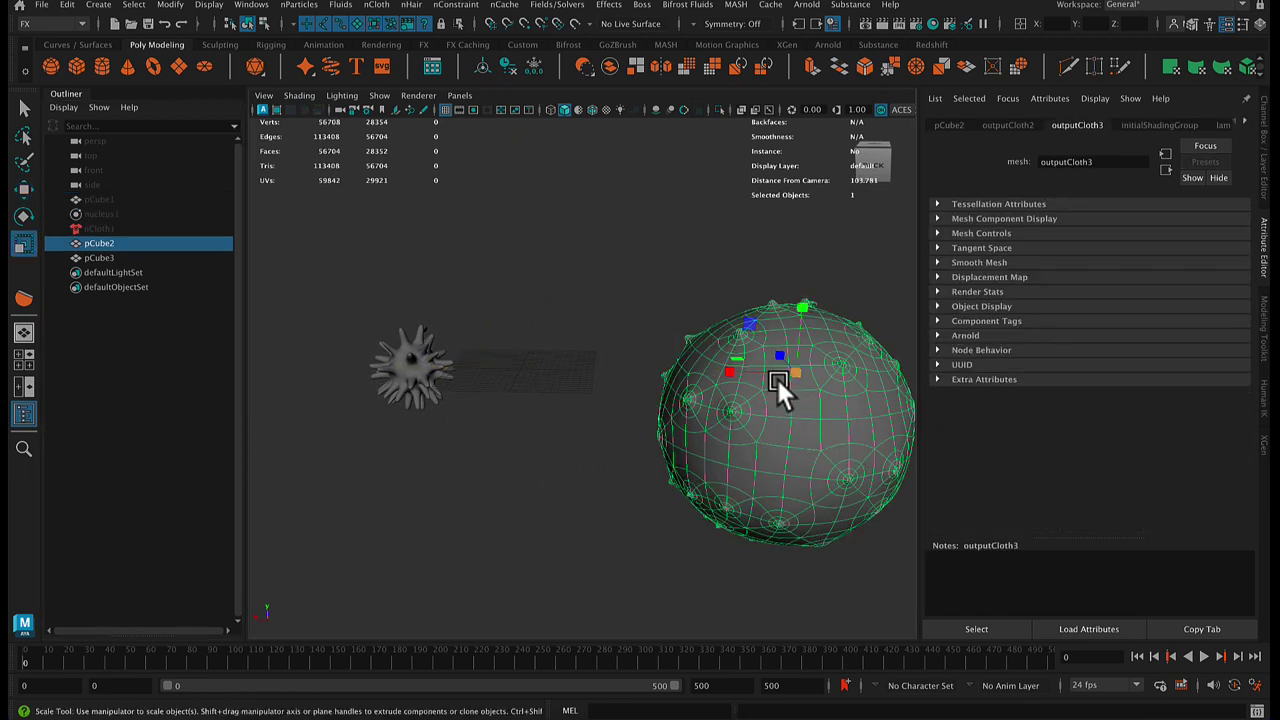
pyautogui.moveTo(790, 371); pyautogui.dragTo(671, 405)
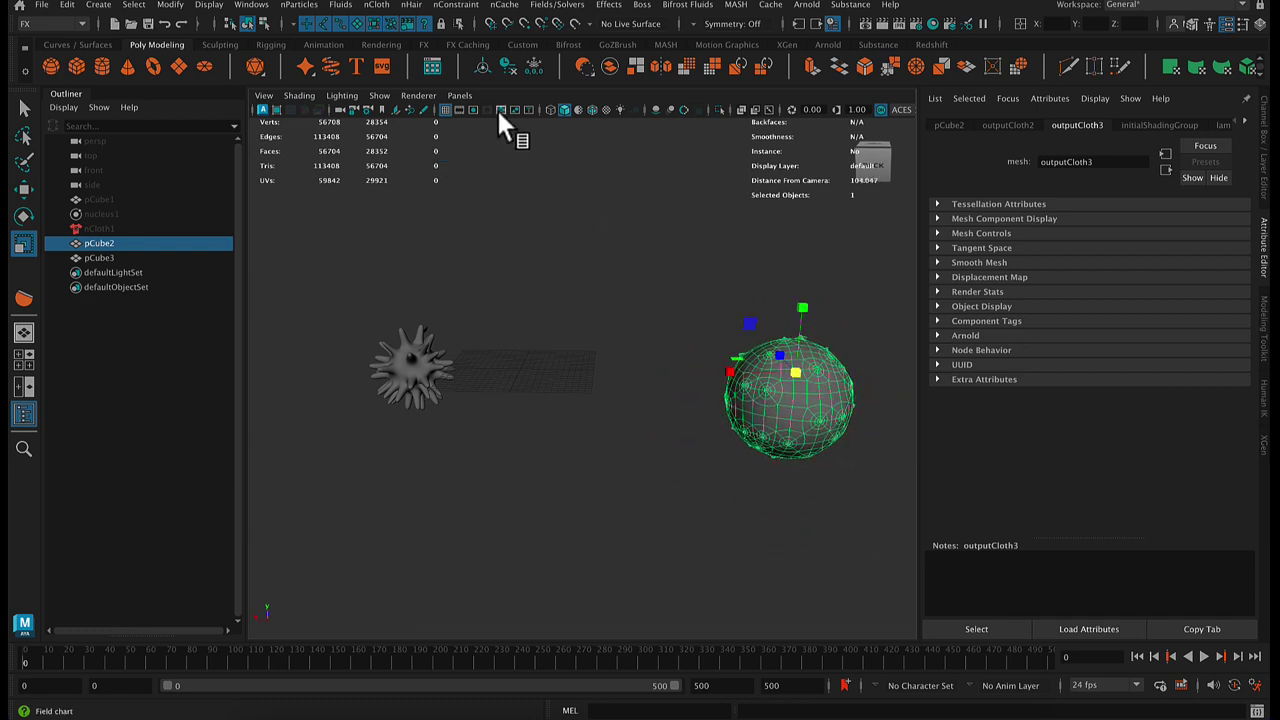
pyautogui.click(480, 66)
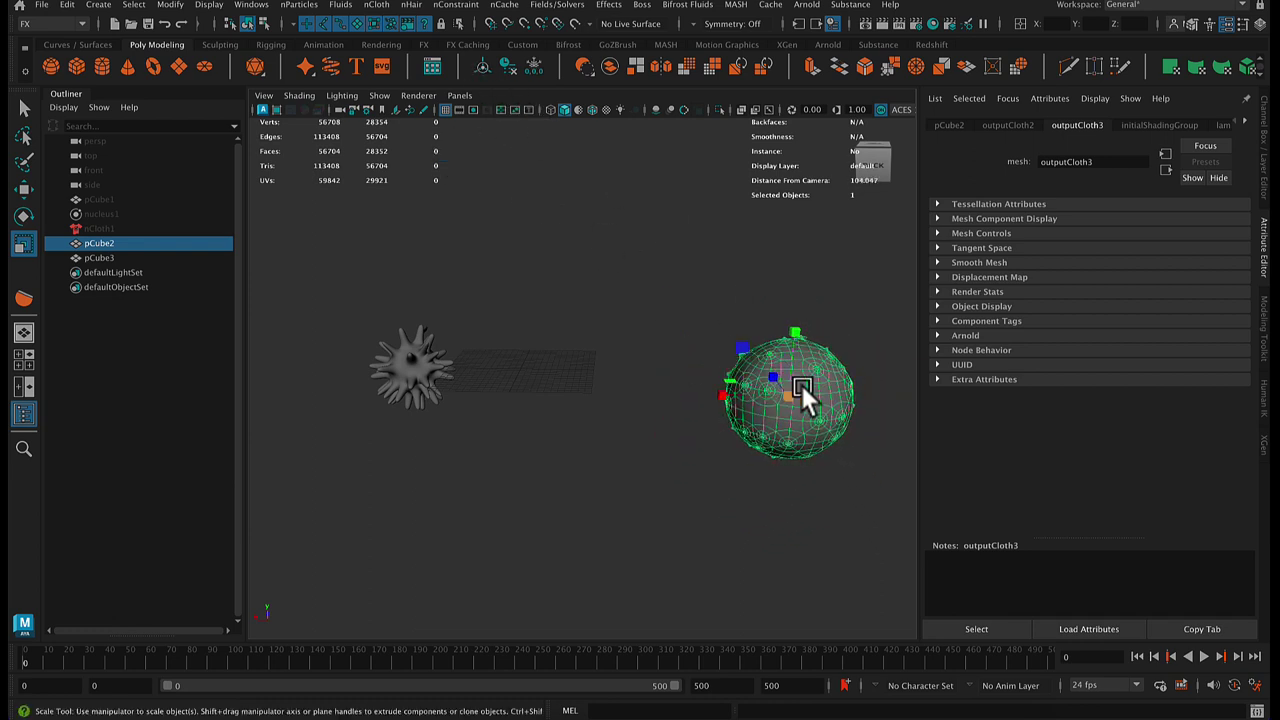
# - Try scaling the inflated copy by about 0.7 and moving it about 44 units along X to sit beside the spiky copy
pyautogui.moveTo(801, 388); pyautogui.dragTo(566, 366)
pyautogui.press('w')
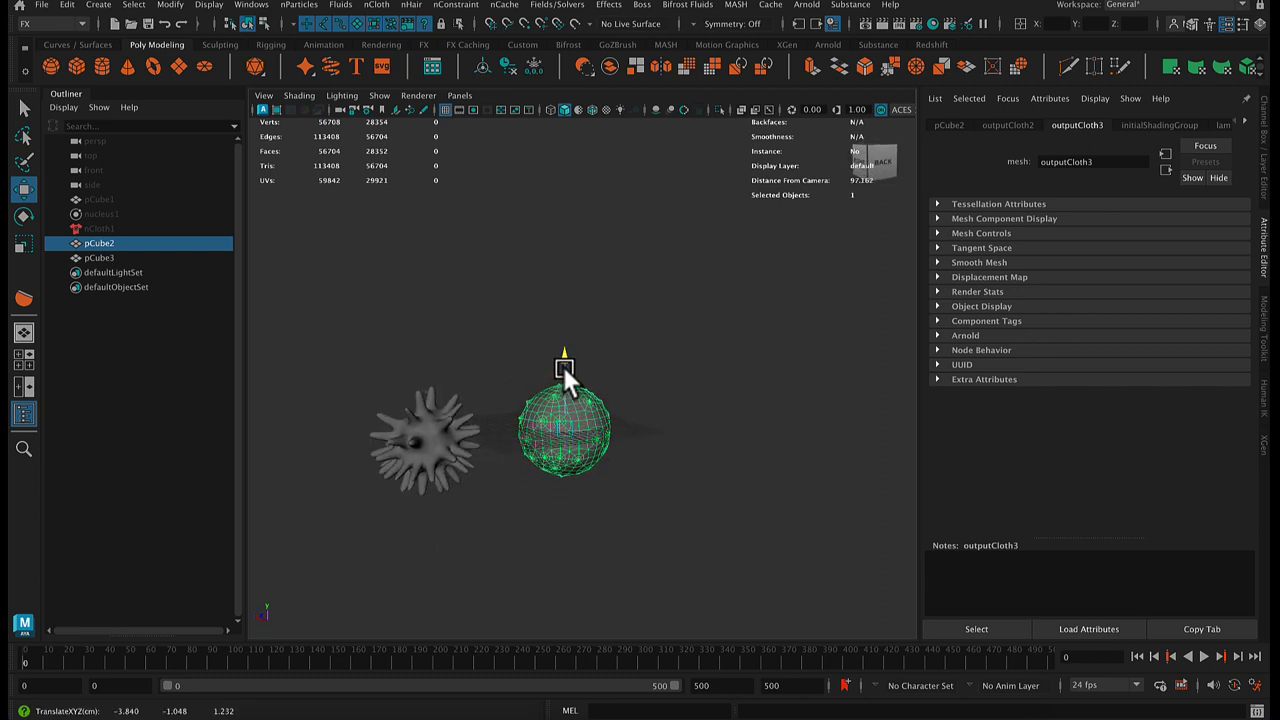
pyautogui.moveTo(516, 440); pyautogui.dragTo(505, 434)
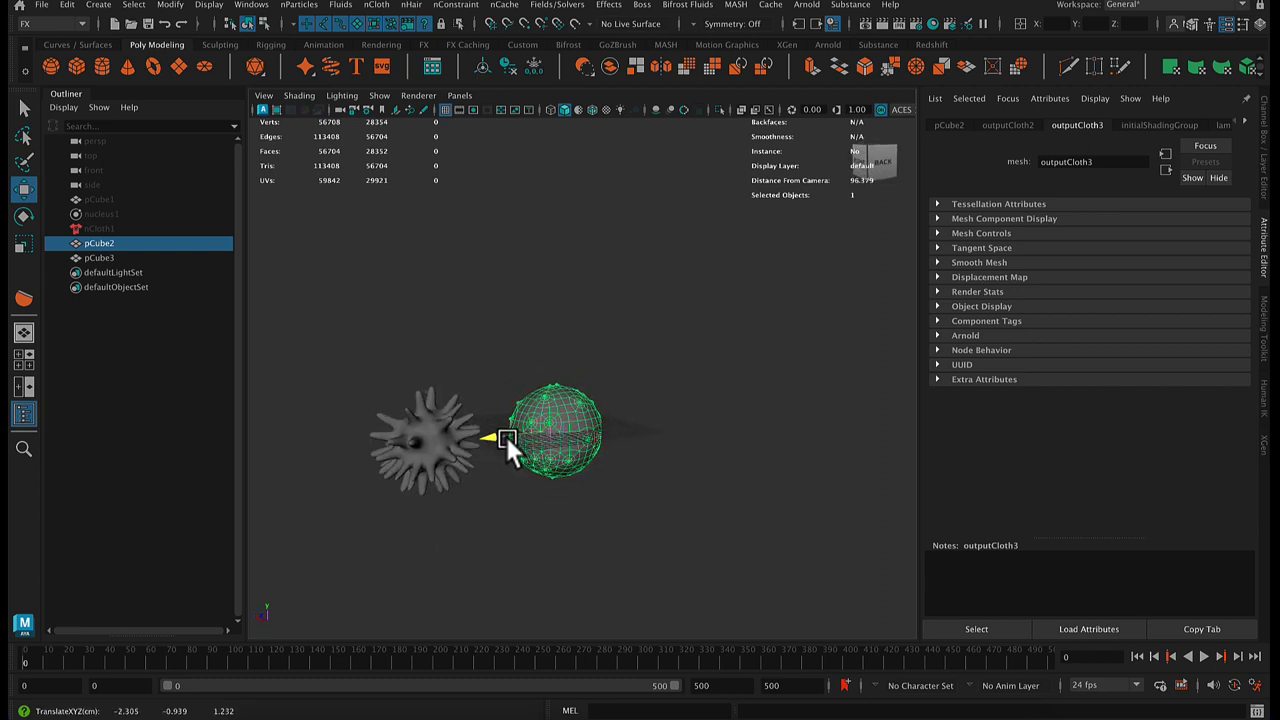
pyautogui.moveTo(556, 379); pyautogui.dragTo(551, 367)
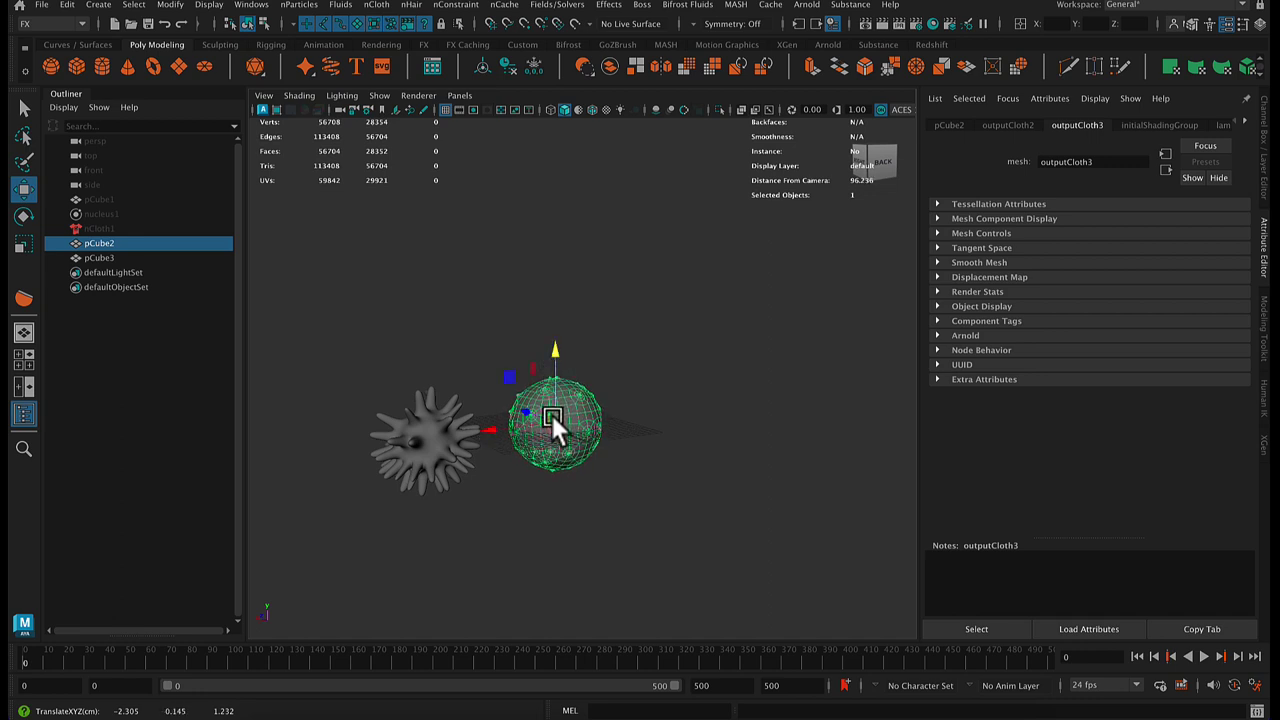
# - Undo the inflated copy's recent moves and its 0.7 scaling
pyautogui.press('super+z')
pyautogui.press('super+z')
pyautogui.press('super+z')
pyautogui.press('super+z')
pyautogui.press('super+z')
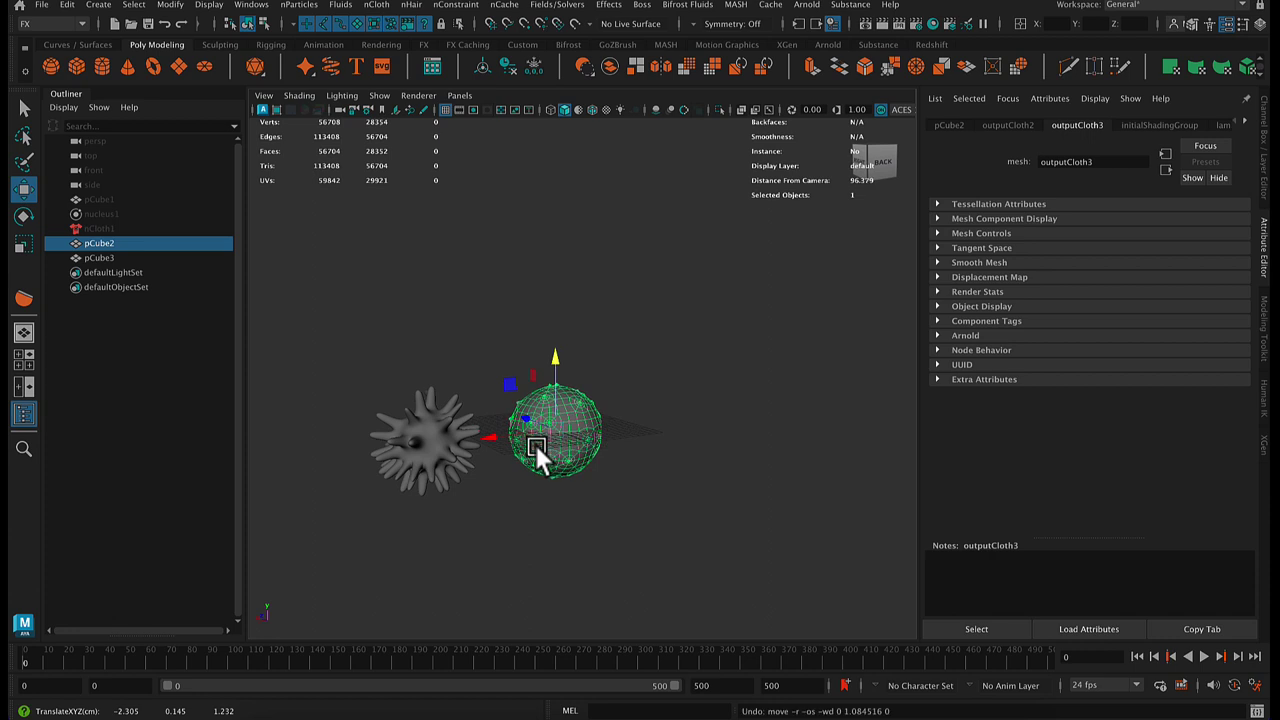
pyautogui.hotkey('ctrl', 'z')
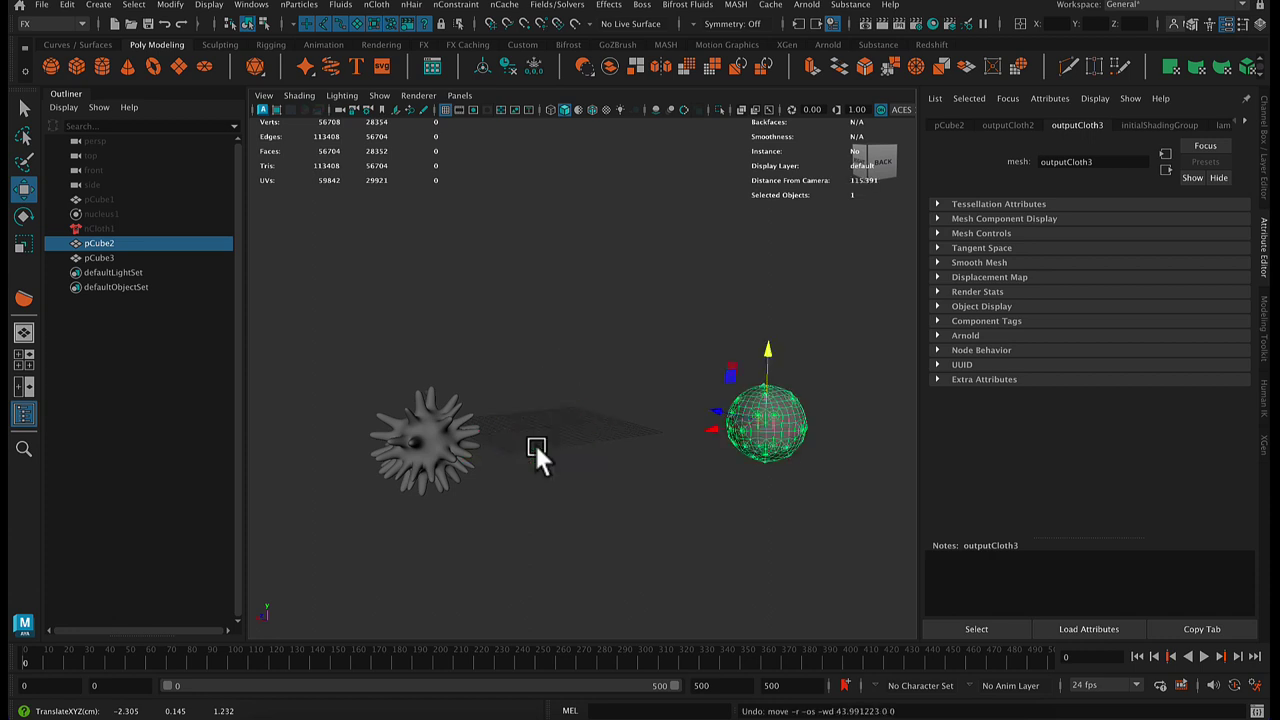
pyautogui.hotkey('ctrl', 'z')
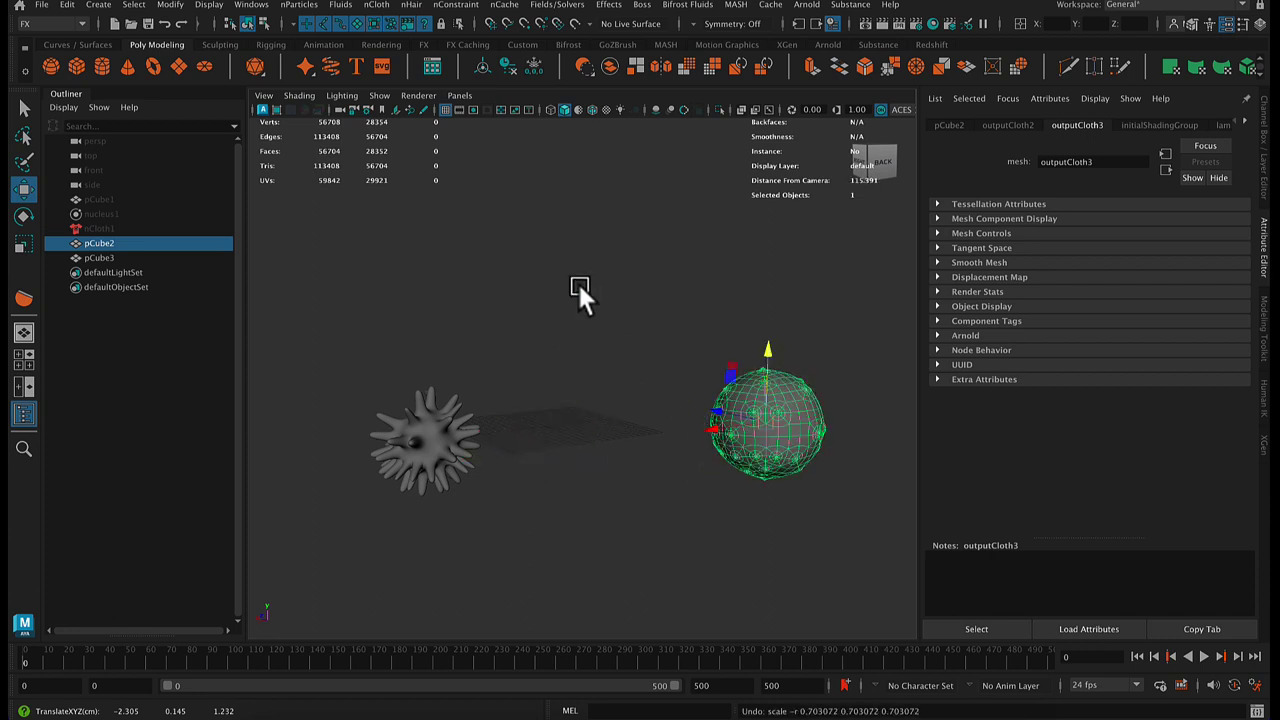
# - Scale the inflated copy pCube2 down slightly and uniformly around its centered pivot
pyautogui.press('r')
pyautogui.moveTo(766, 421); pyautogui.dragTo(755, 422)
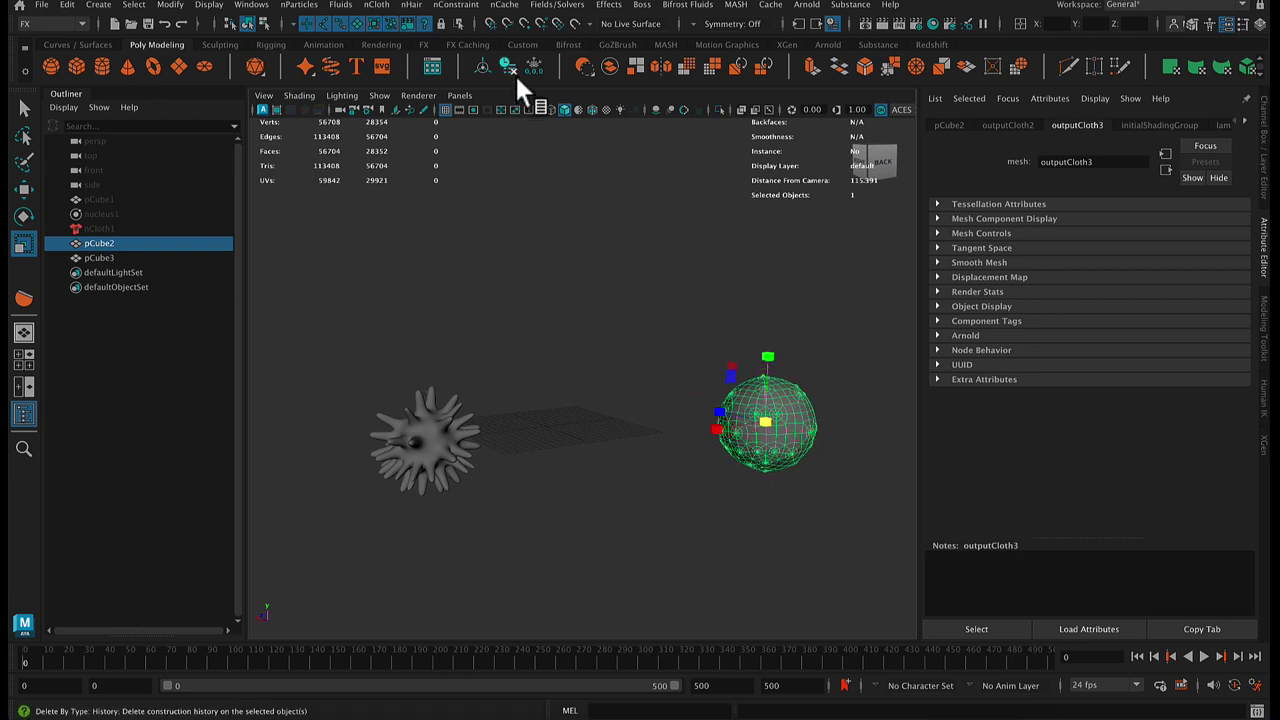
pyautogui.keyDown('alt'); pyautogui.moveTo(662, 495); pyautogui.dragTo(620, 500); pyautogui.keyUp('alt')
# - Freeze the transformations of the spiky copy pCube3 and snap it to the centre of the grid
pyautogui.click(445, 435)
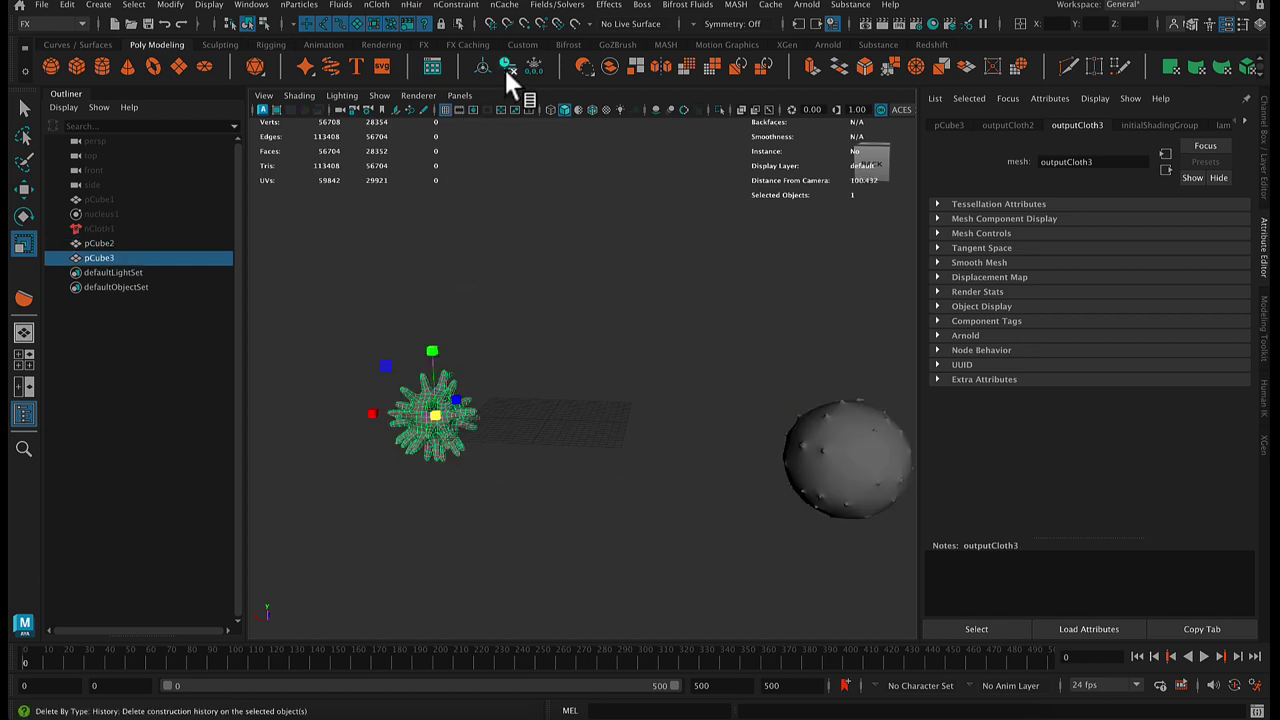
pyautogui.click(535, 68)
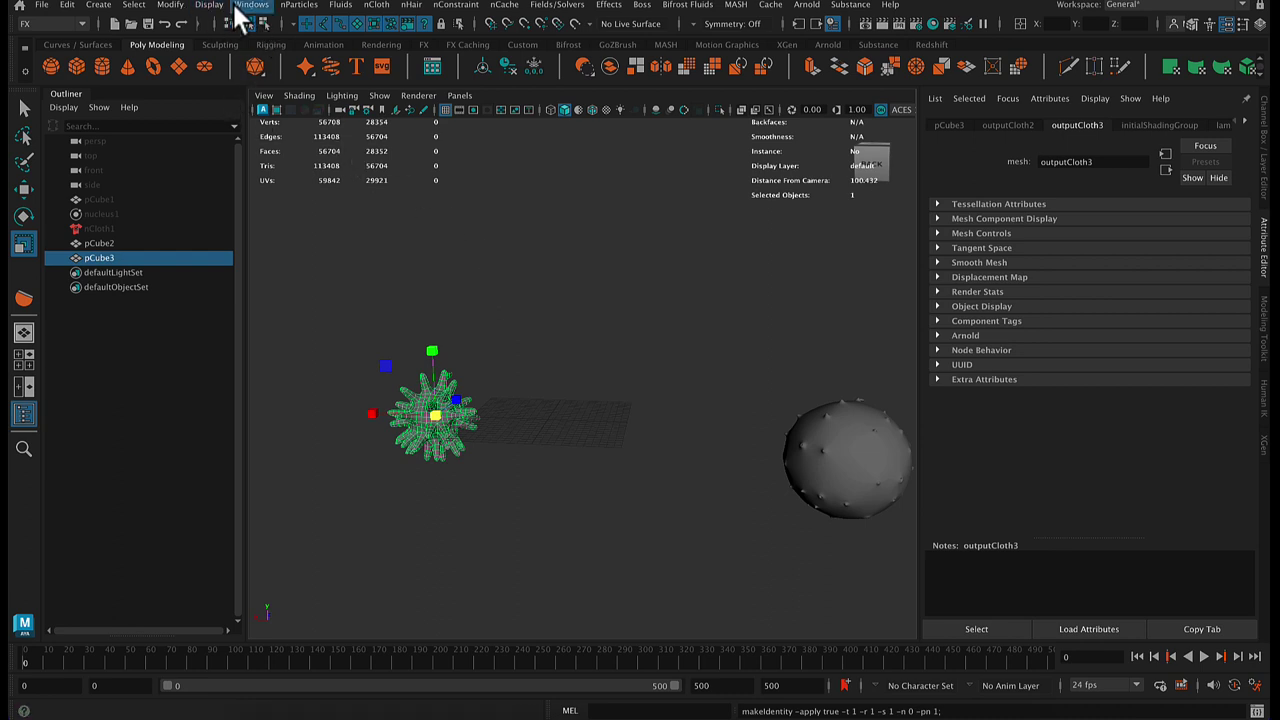
pyautogui.press('w')
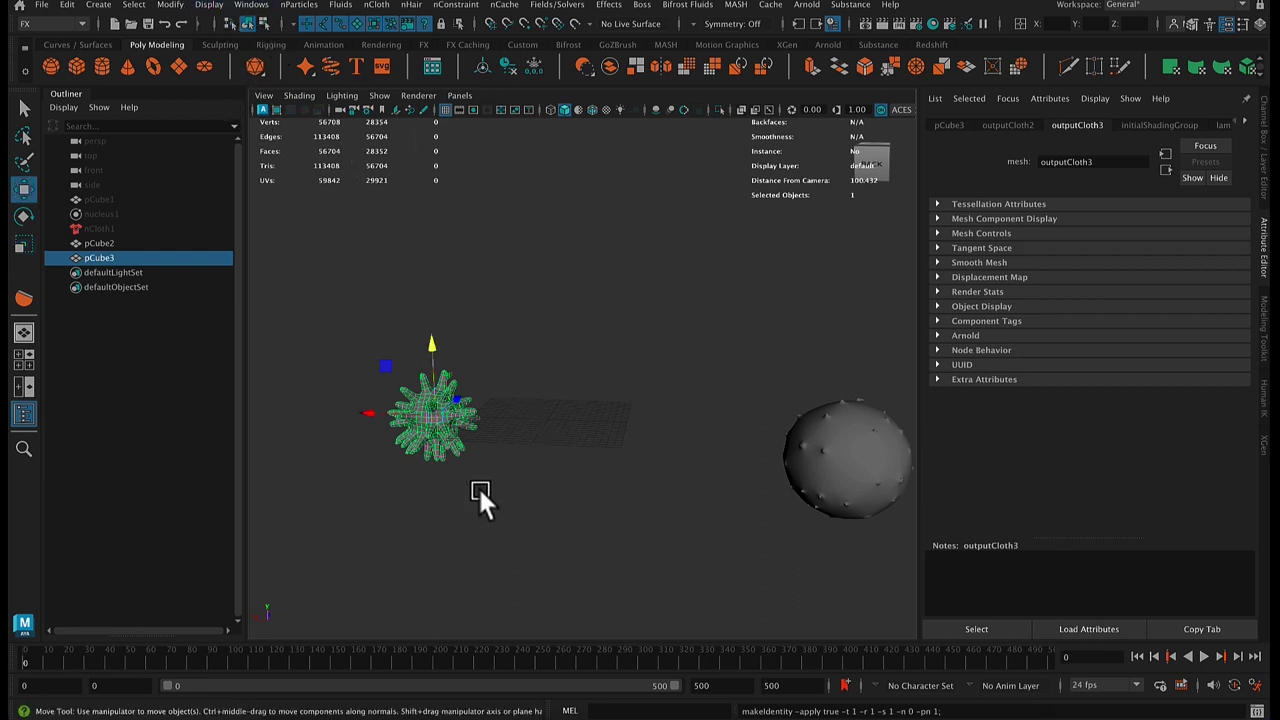
pyautogui.scroll(5, 597, 468)
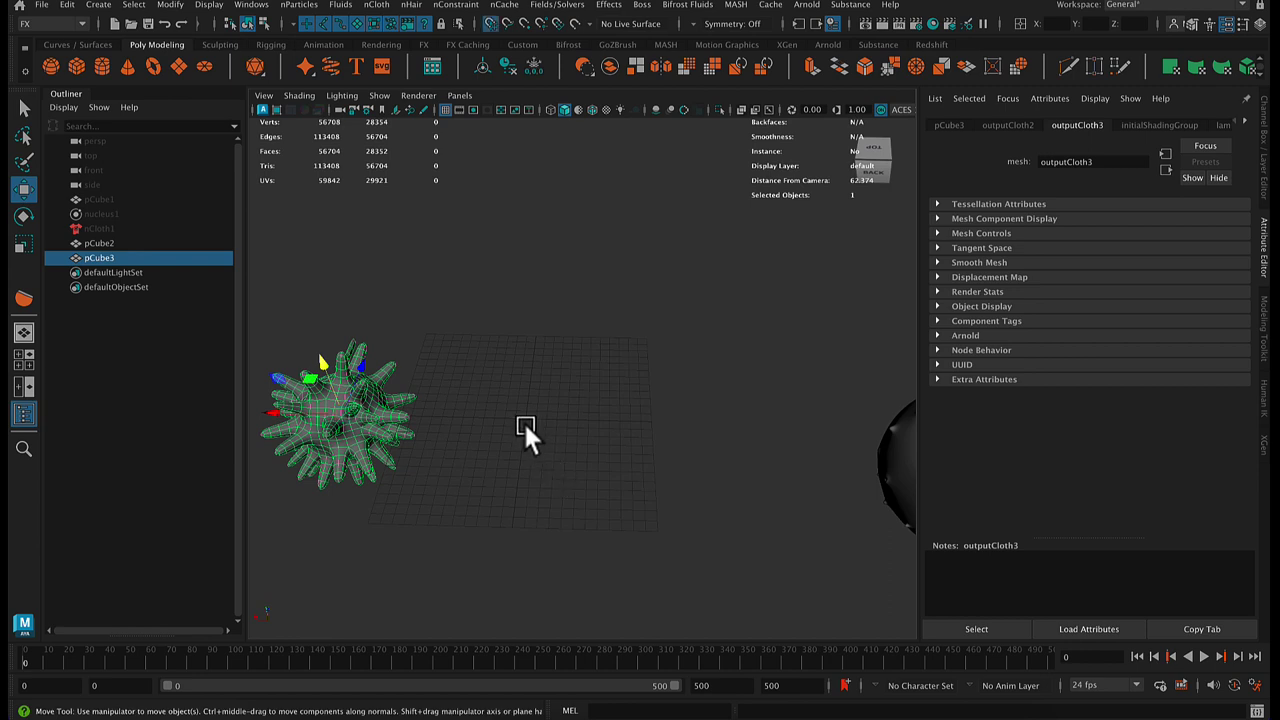
pyautogui.middleClick(522, 418)
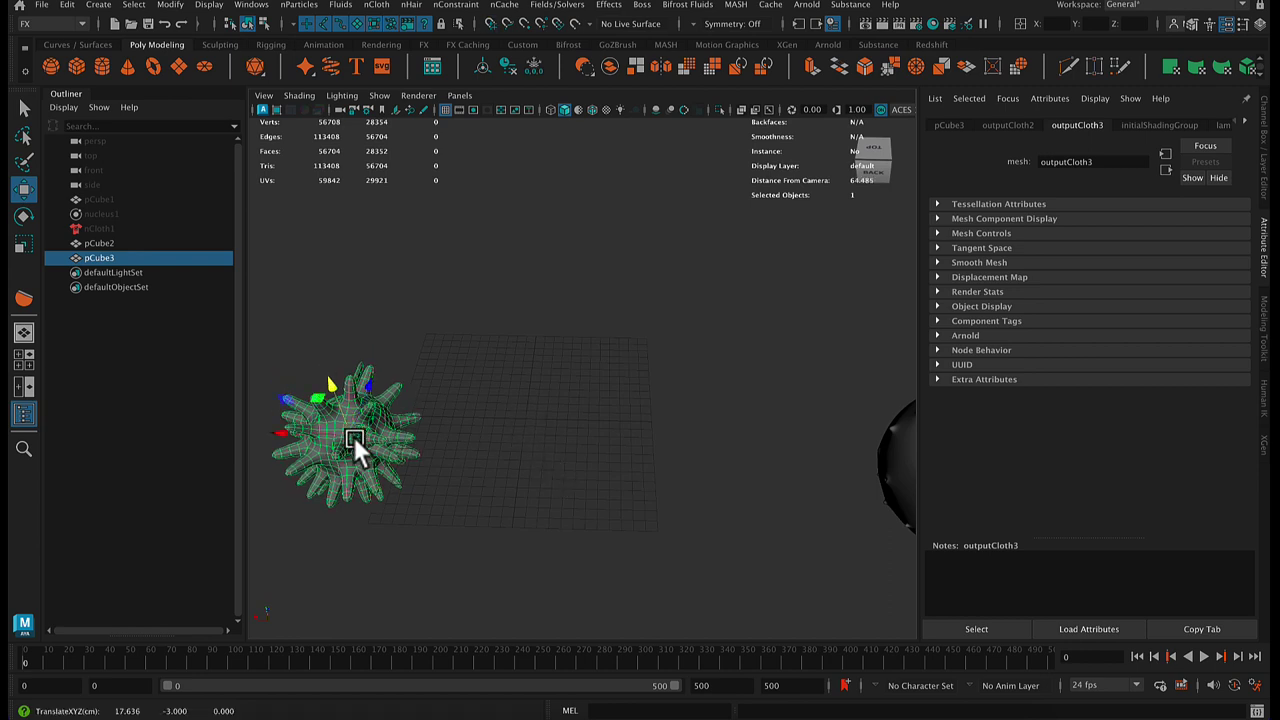
pyautogui.click(355, 439)
pyautogui.press('x')
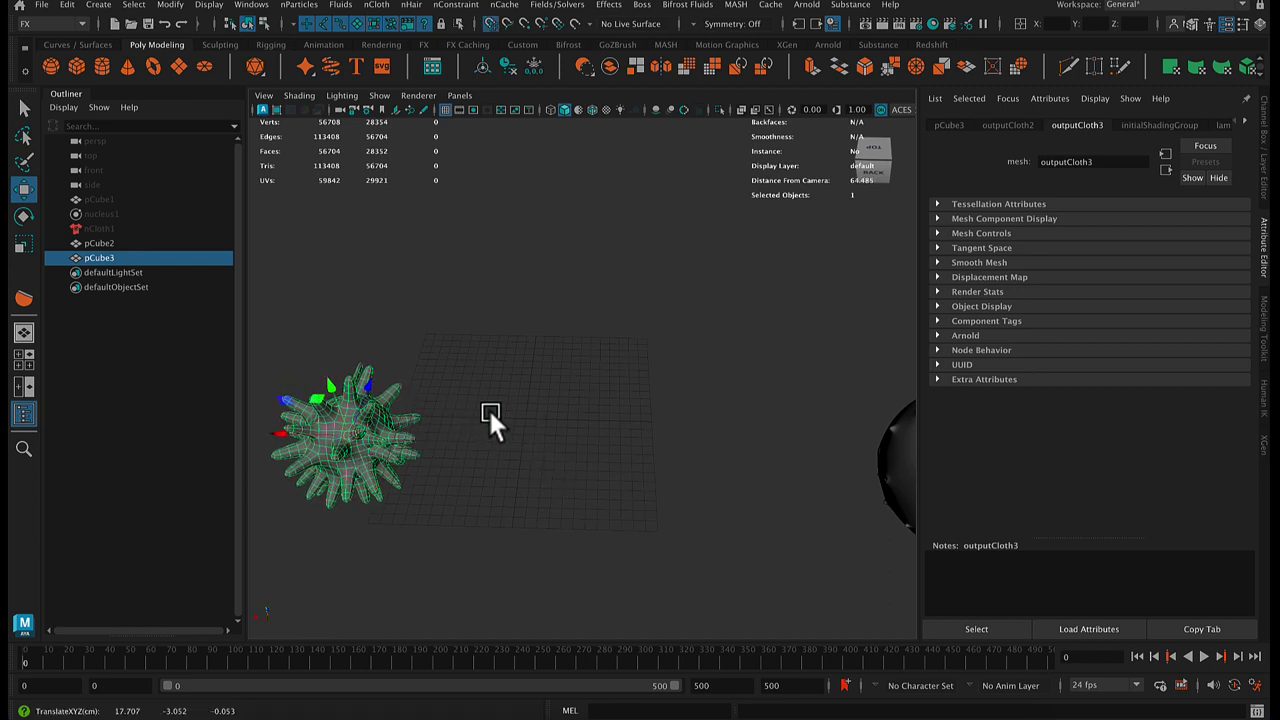
pyautogui.press('f')
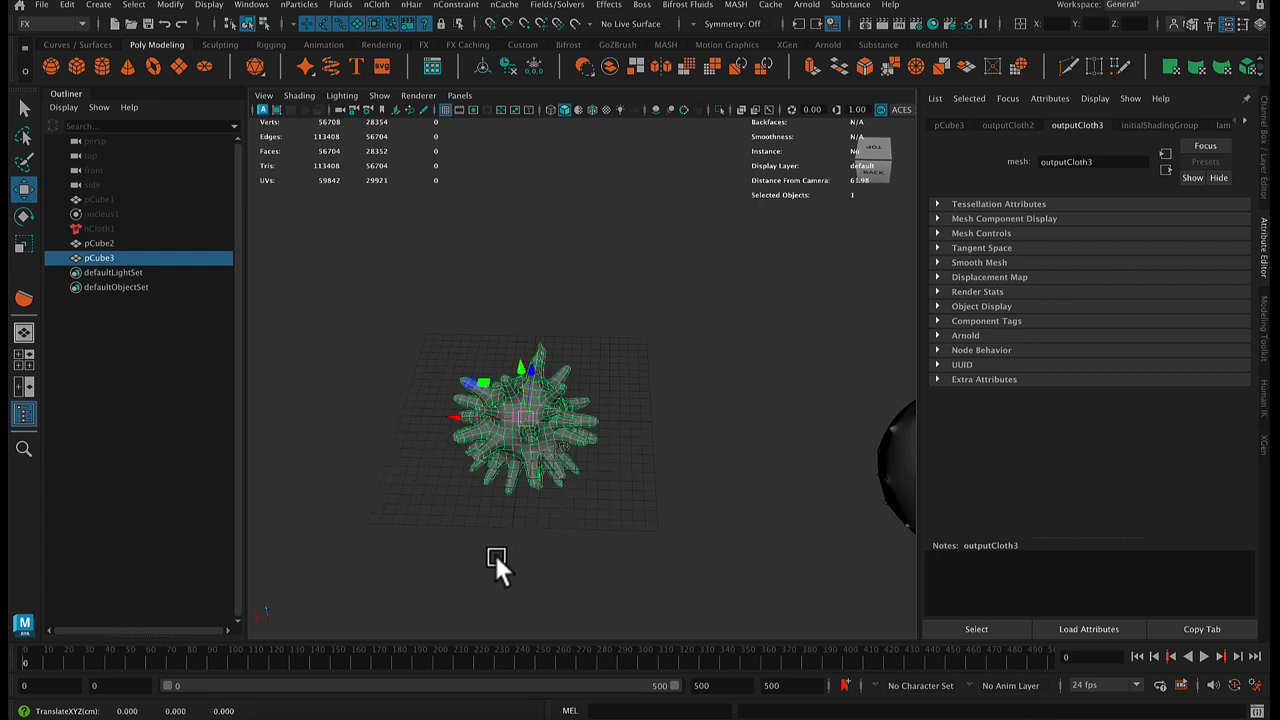
pyautogui.keyDown('alt'); pyautogui.moveTo(497, 560); pyautogui.dragTo(556, 540); pyautogui.keyUp('alt')
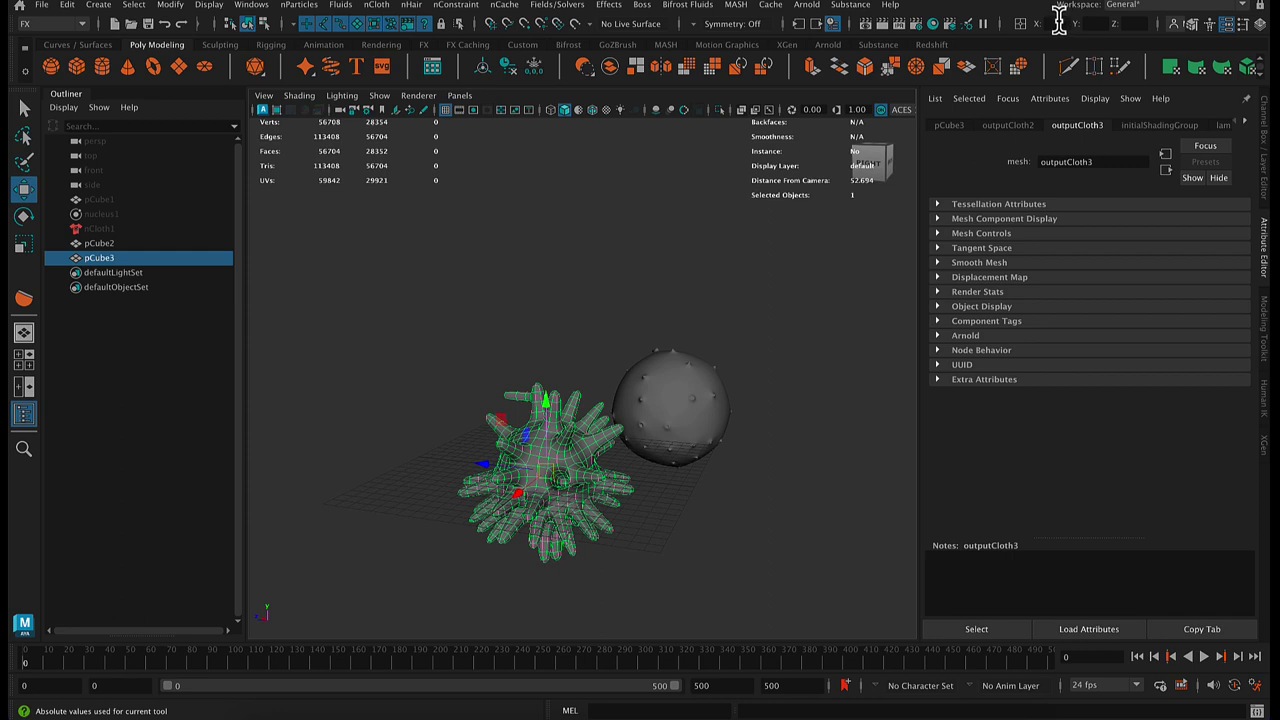
# - Turn off the spiky copy's smooth preview and set its absolute position to X 0, Y 0, Z 0
pyautogui.click(1020, 24)
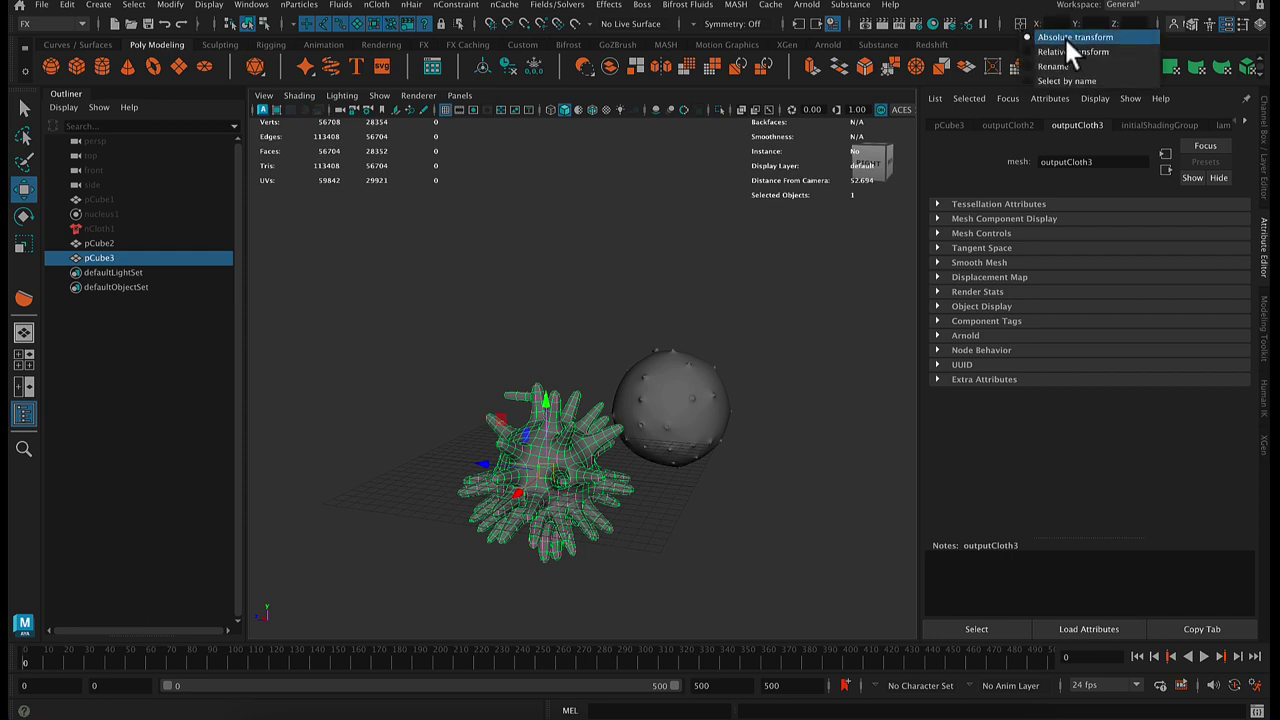
pyautogui.click(1064, 37)
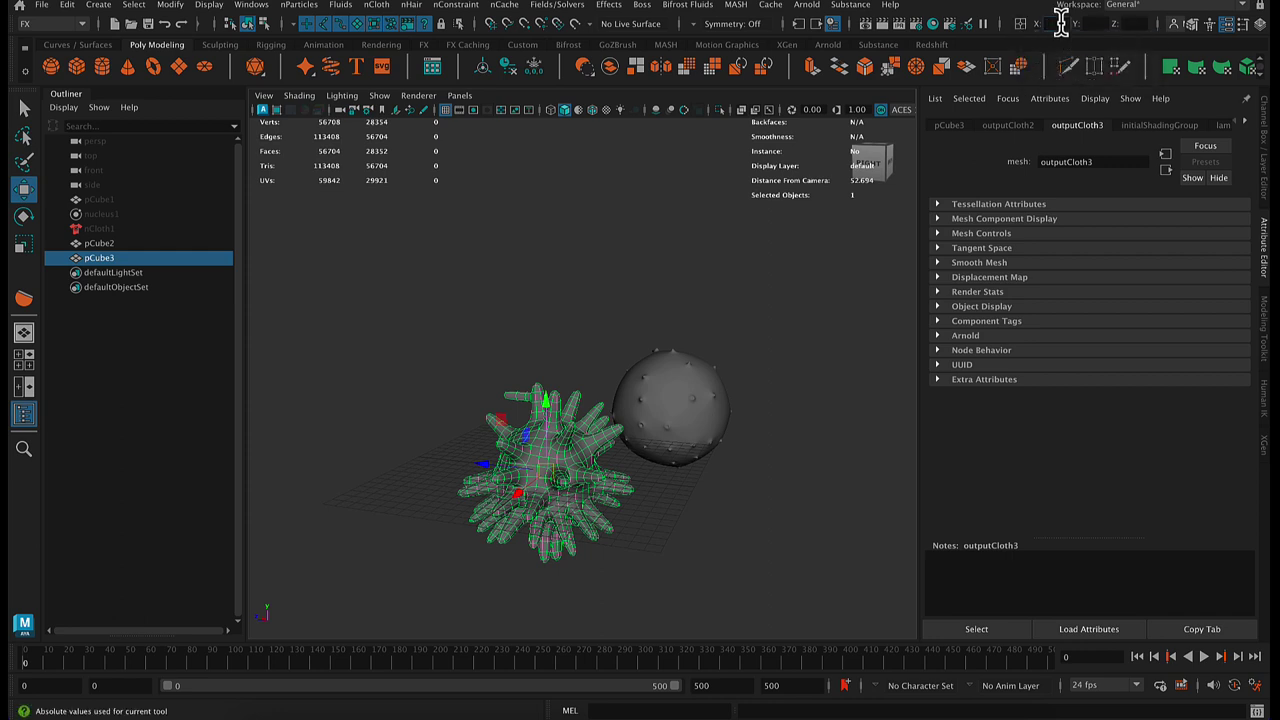
pyautogui.press('1')
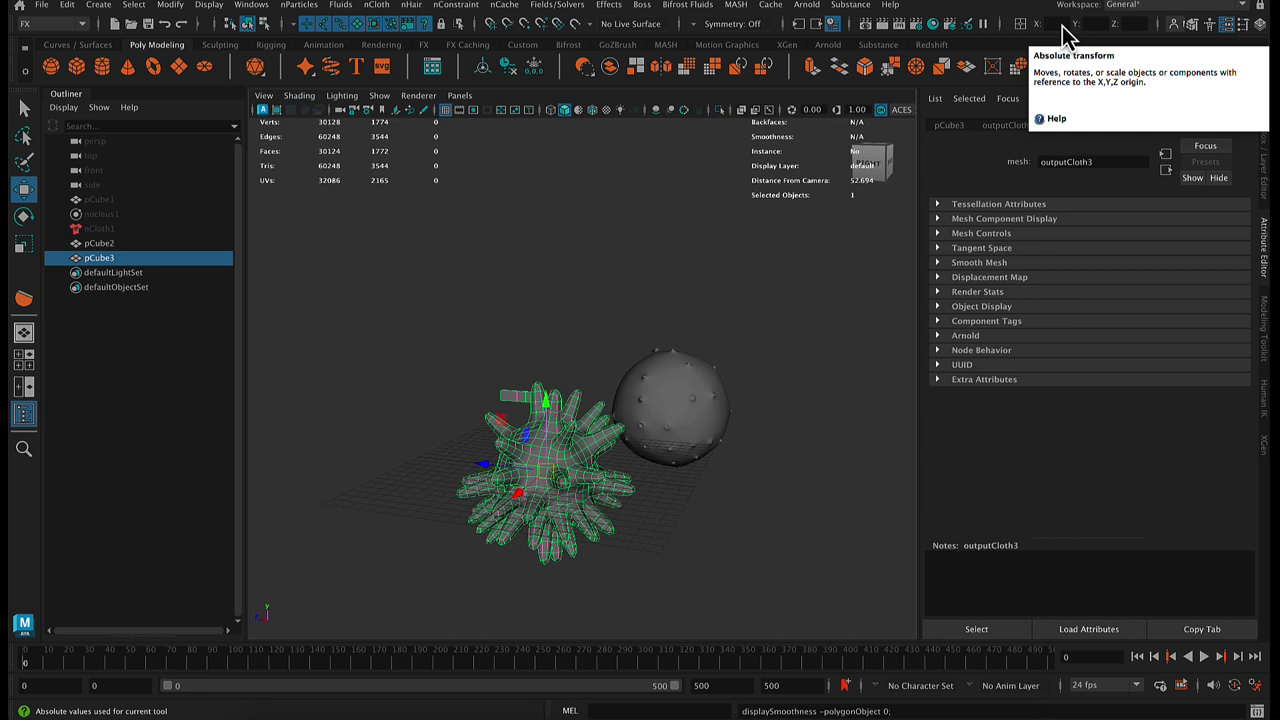
pyautogui.click(1063, 27)
pyautogui.write('0')
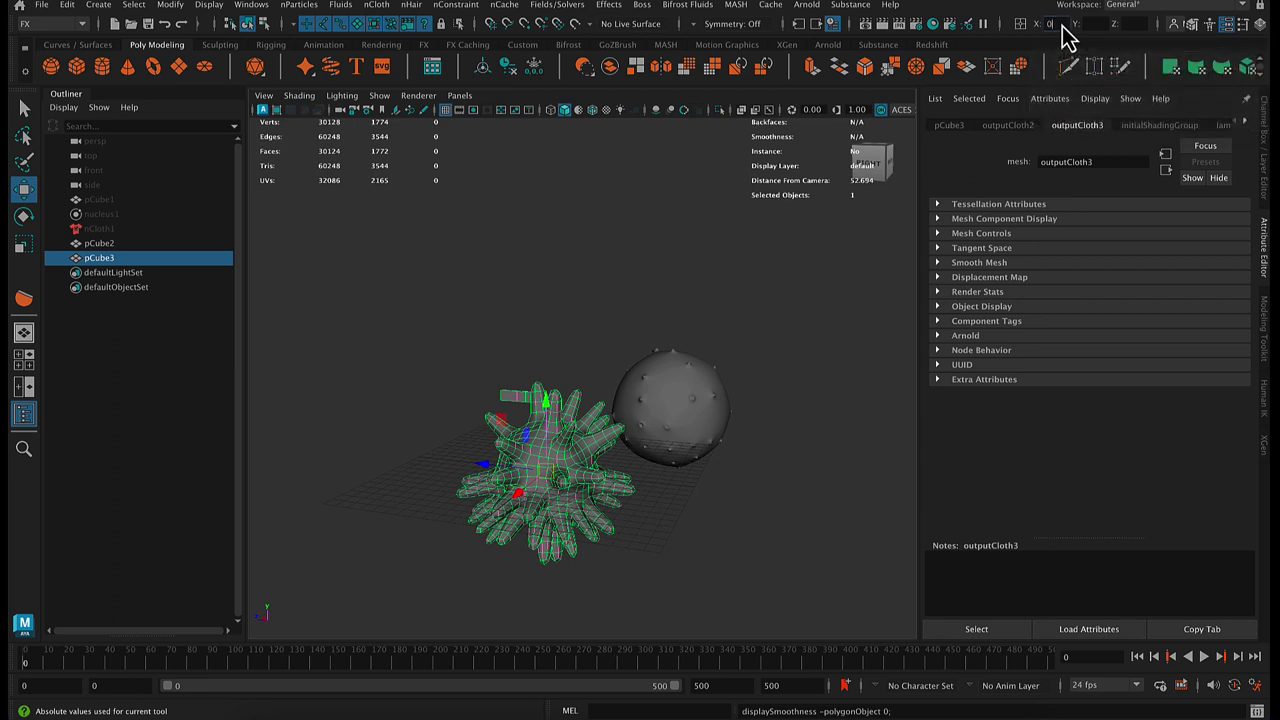
pyautogui.press('Tab')
pyautogui.write('0')
pyautogui.press('Tab')
pyautogui.write('0')
pyautogui.press('Return')
# - Move the spiky copy off the grid and return it to the origin with absolute X, Y and Z values of 0
pyautogui.keyDown('alt'); pyautogui.moveTo(706, 519); pyautogui.dragTo(373, 266); pyautogui.keyUp('alt')
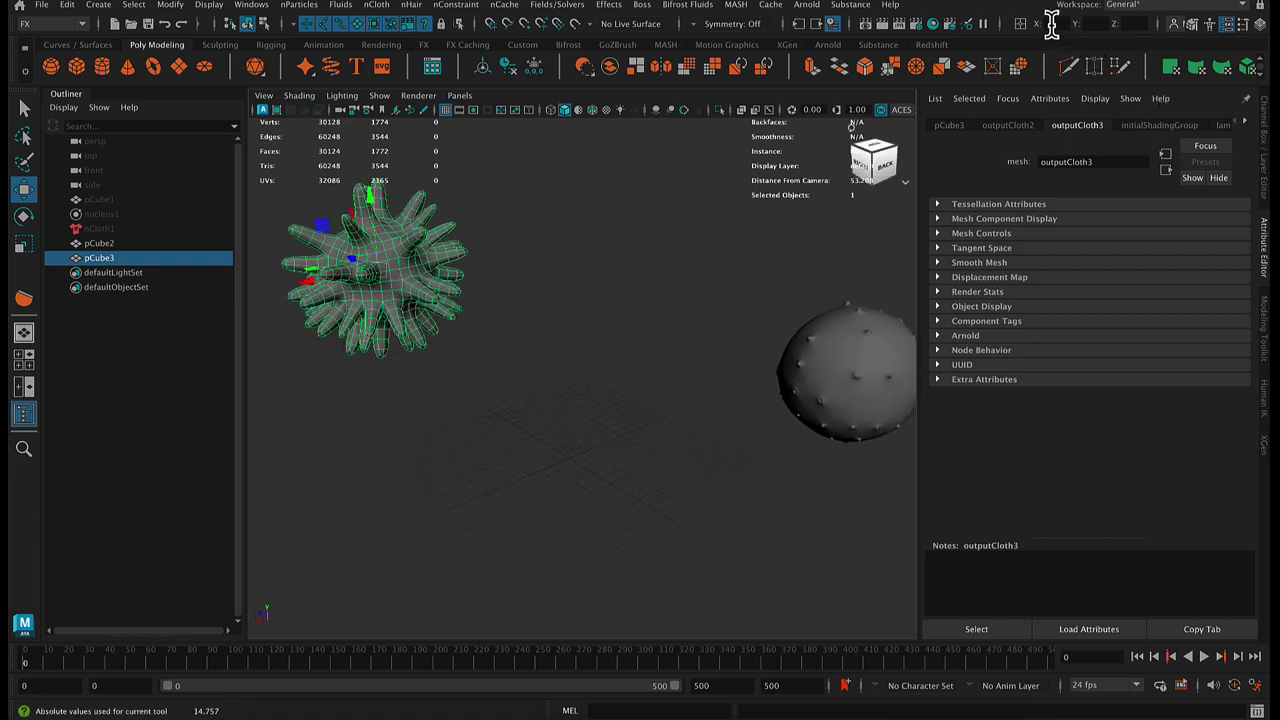
pyautogui.press('0')
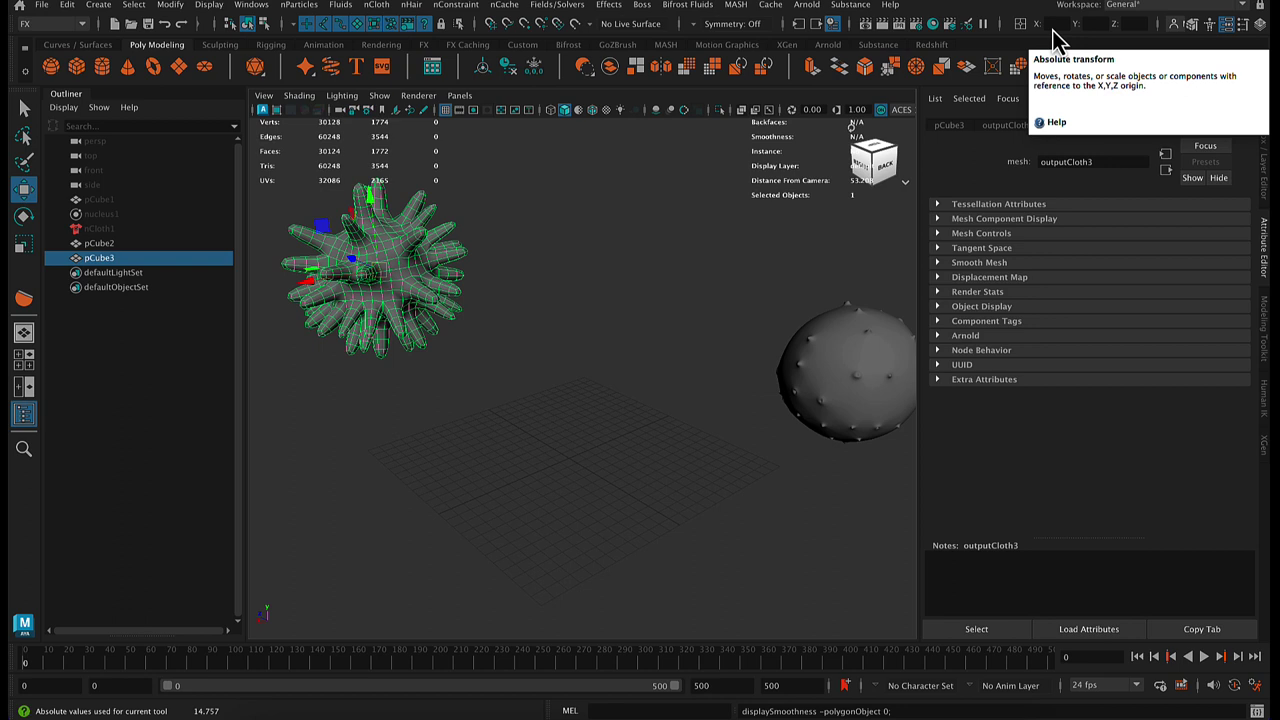
pyautogui.click(1053, 28)
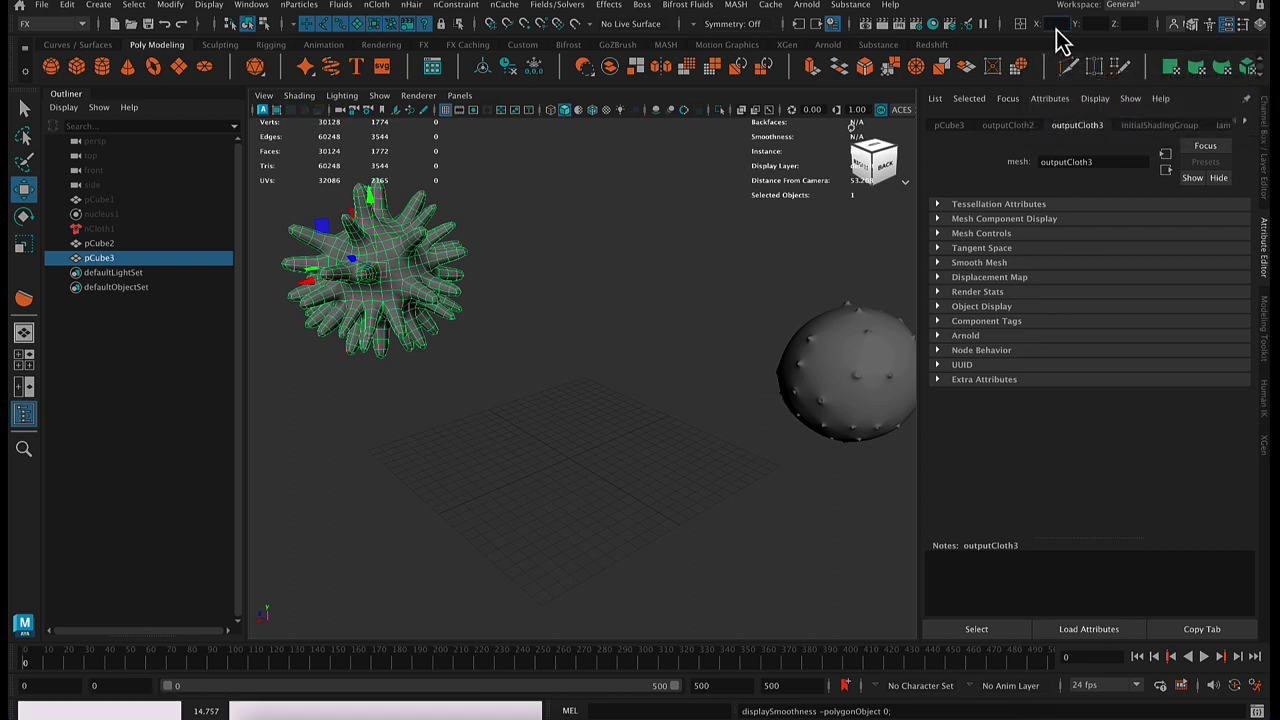
pyautogui.write('0')
pyautogui.press('Tab')
pyautogui.write('0')
pyautogui.press('Tab')
pyautogui.write('0')
pyautogui.press('Return')
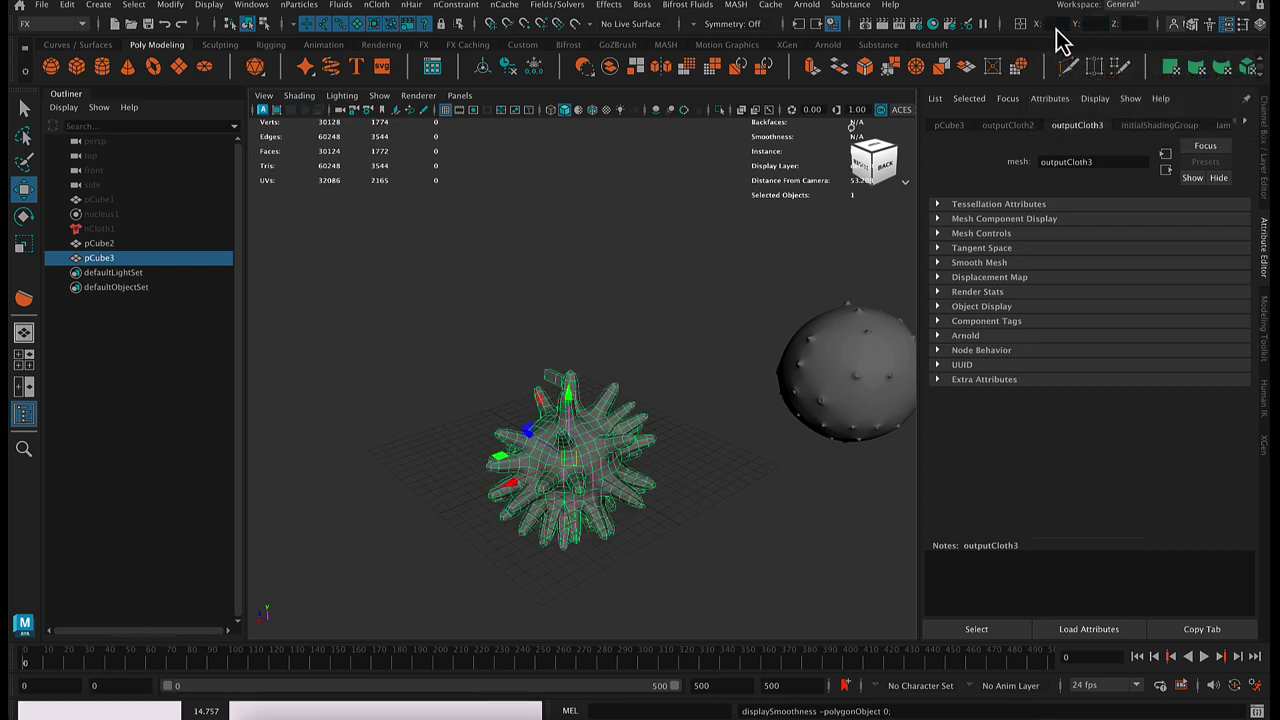
# - Freeze the spiky copy's transformations at the origin and create a blend shape deformer for it in the Shape Editor
pyautogui.keyDown('alt'); pyautogui.moveTo(765, 472); pyautogui.dragTo(652, 408); pyautogui.keyUp('alt')
pyautogui.keyDown('alt'); pyautogui.moveTo(634, 486); pyautogui.dragTo(629, 437, button='middle'); pyautogui.keyUp('alt')
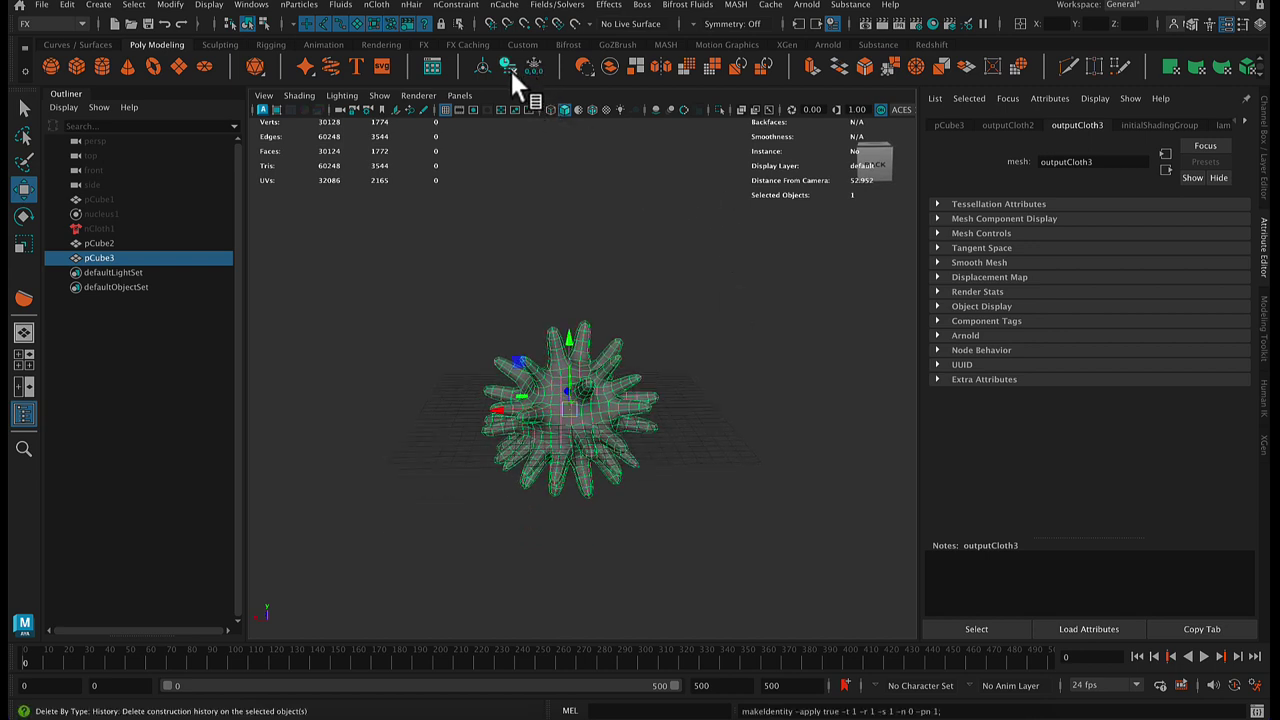
pyautogui.click(251, 4)
pyautogui.moveTo(294, 120)
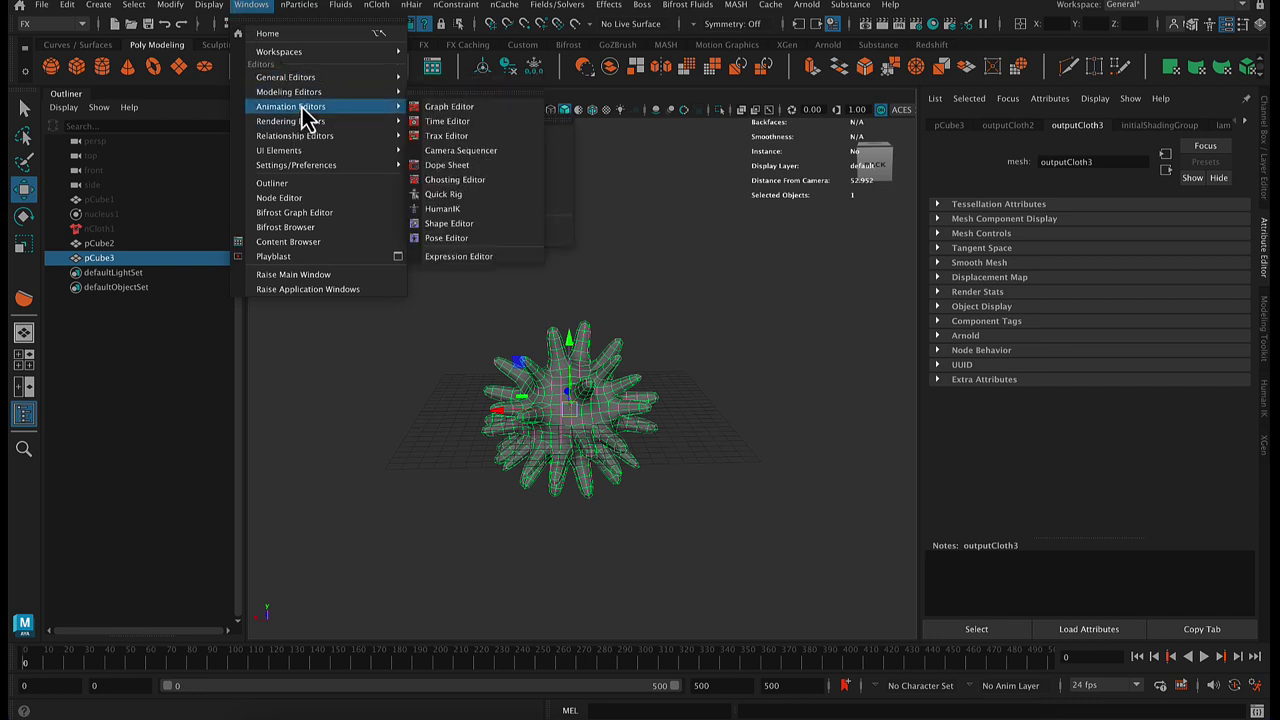
pyautogui.moveTo(309, 83)
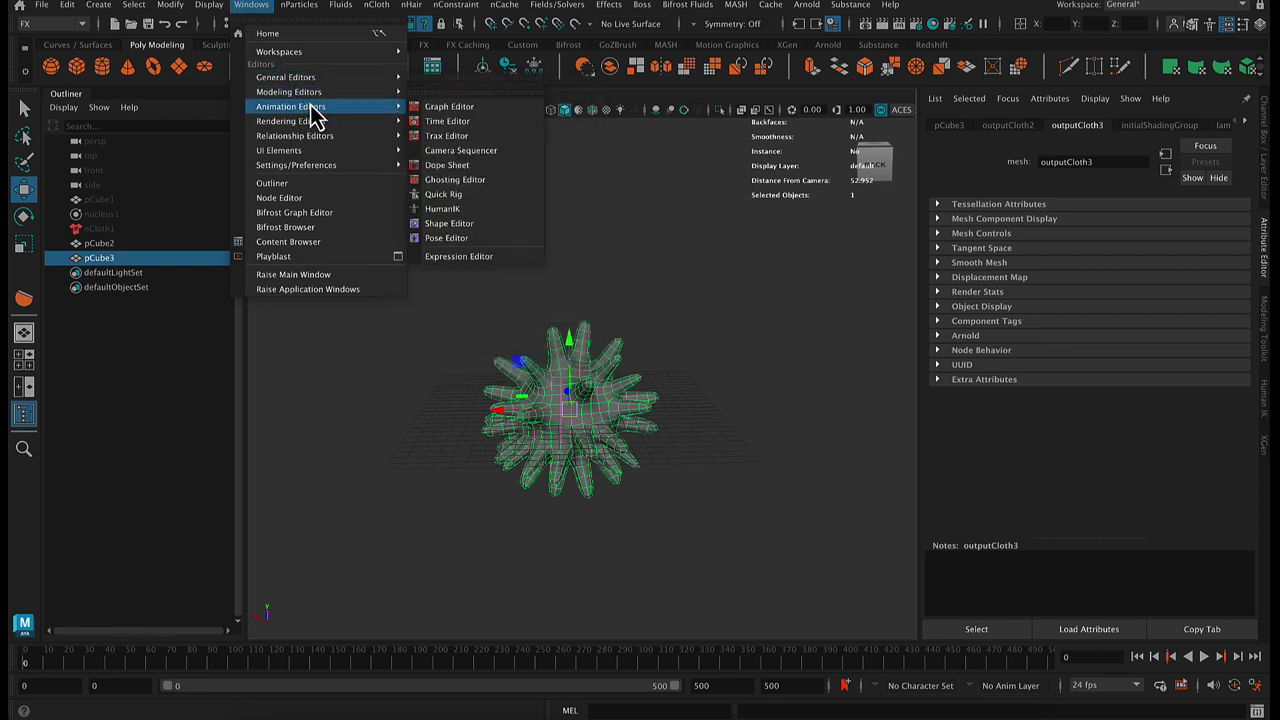
pyautogui.click(449, 224)
pyautogui.click(853, 58)
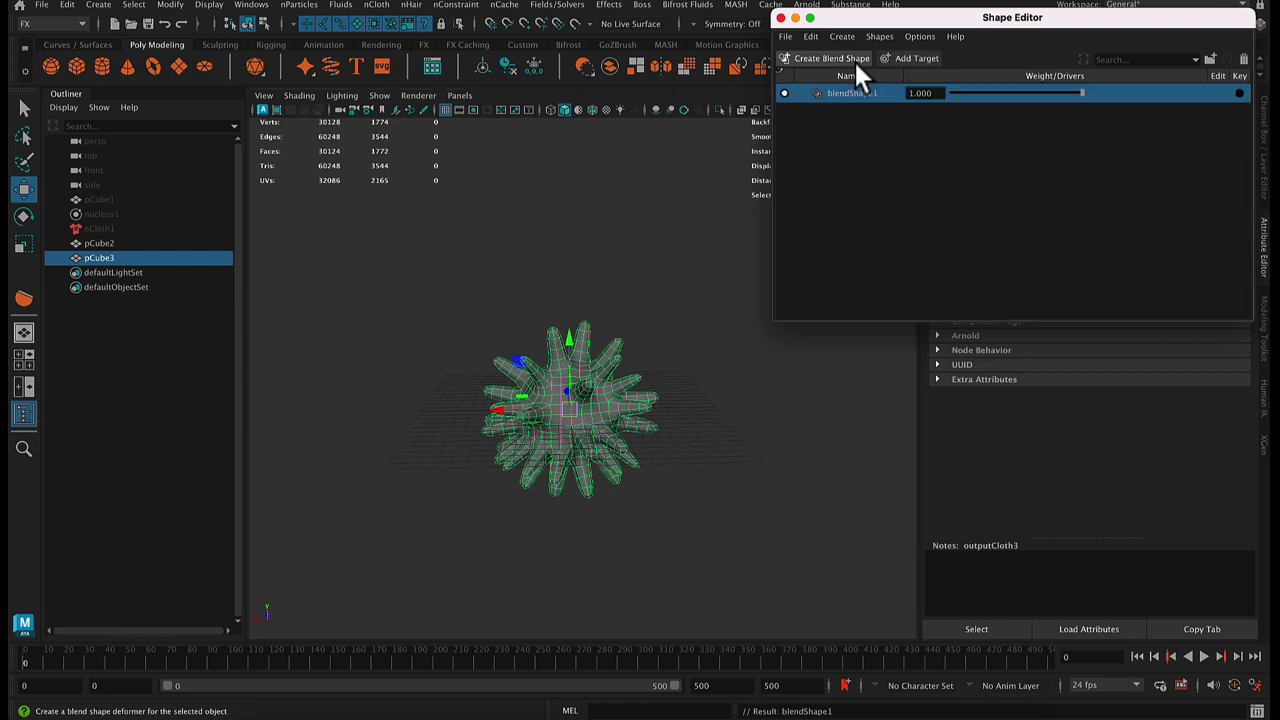
# - Add the inflated copy pCube2 as a target of blendShape1, with Automatic type and topology checking
pyautogui.scroll(-5, 757, 446)
pyautogui.keyDown('alt'); pyautogui.moveTo(614, 376); pyautogui.dragTo(543, 385, button='middle'); pyautogui.keyUp('alt')
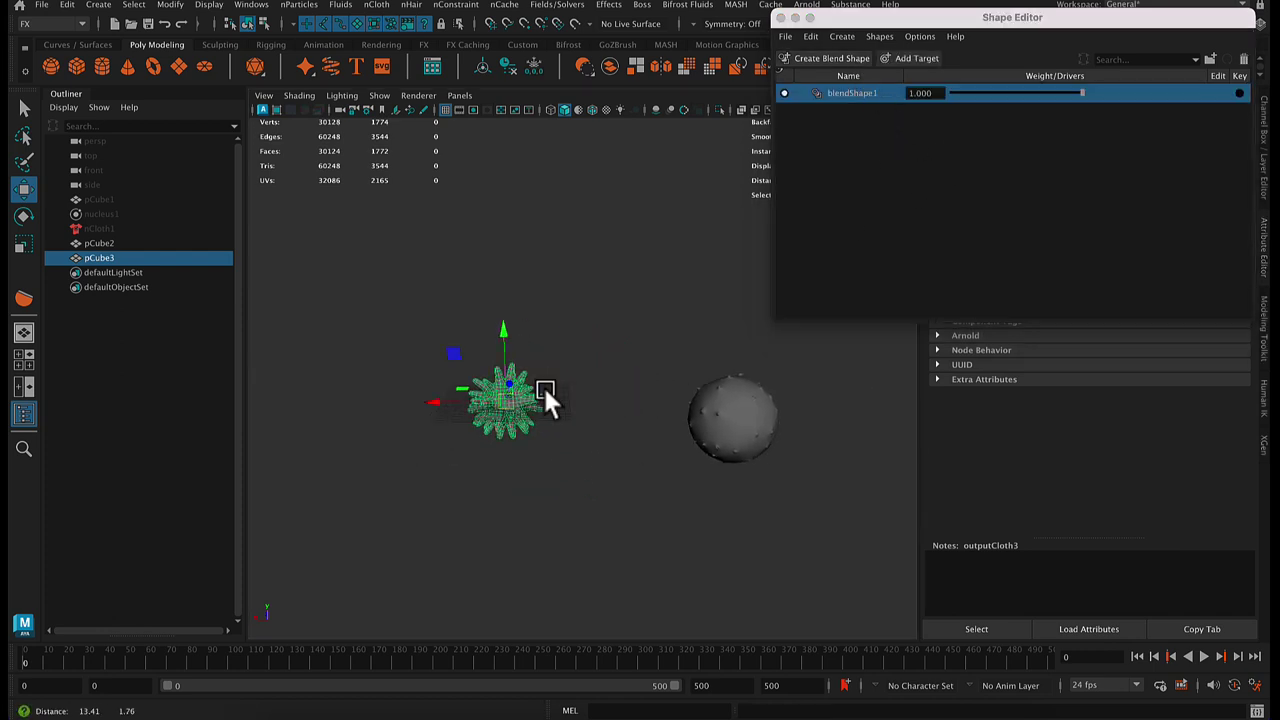
pyautogui.click(732, 428)
pyautogui.click(849, 36)
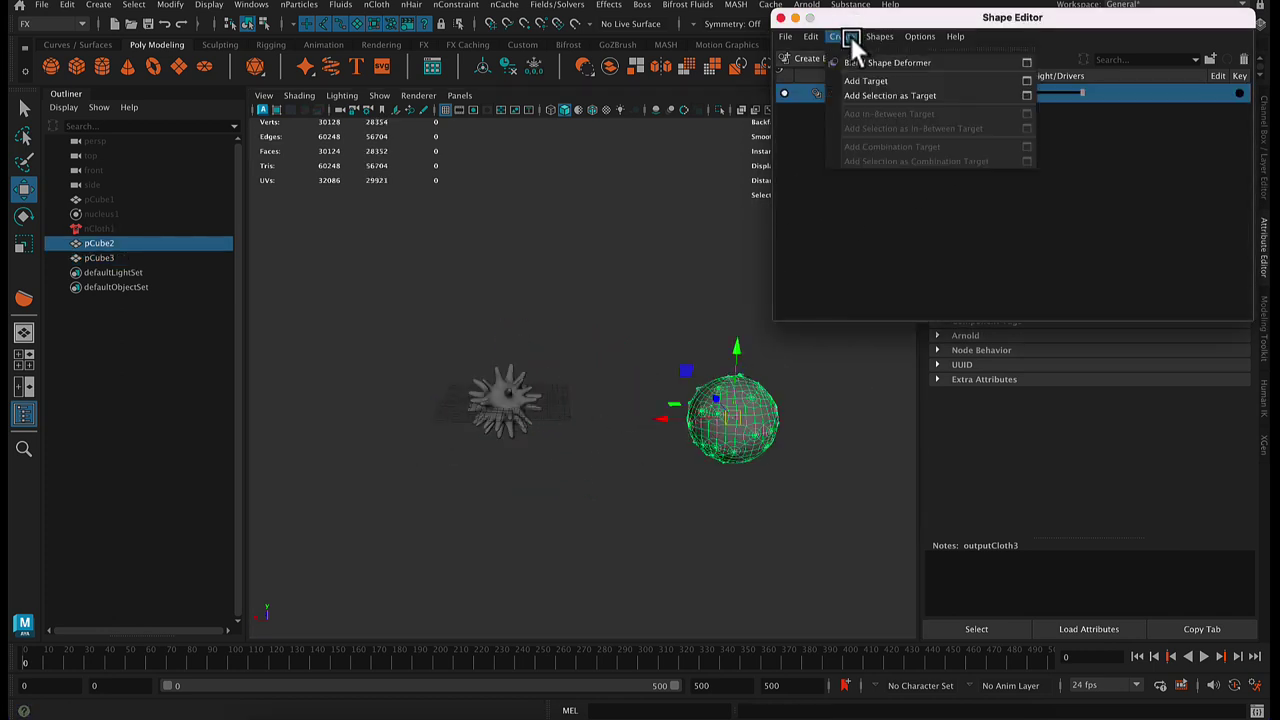
pyautogui.click(1027, 93)
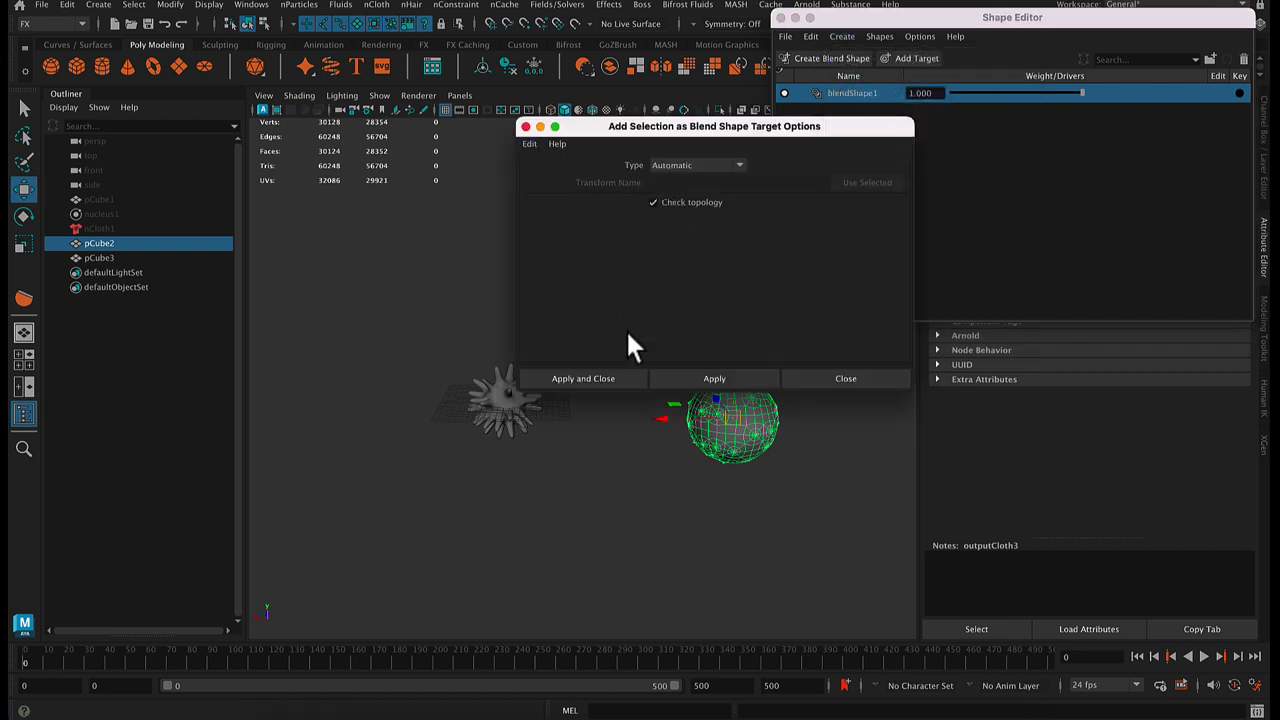
pyautogui.click(569, 380)
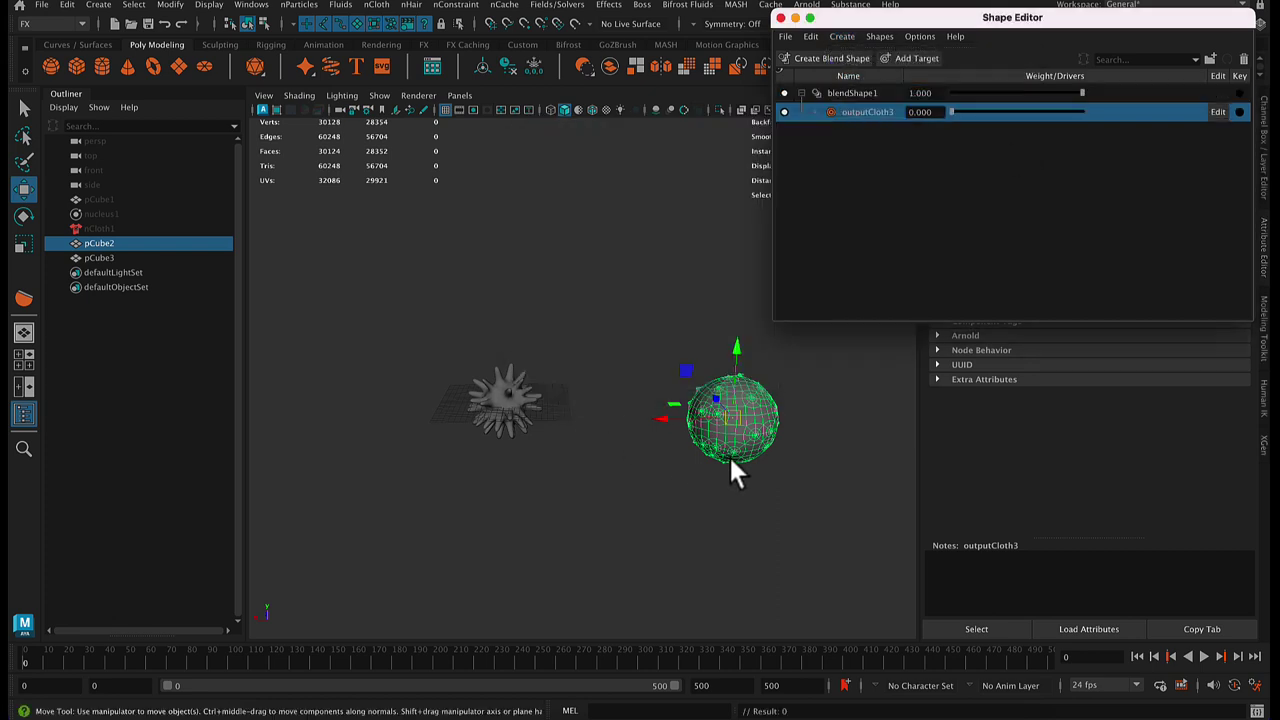
# - Test the outputCloth3 target's weight with both copies in view and return it to 0
pyautogui.keyDown('alt'); pyautogui.moveTo(662, 446); pyautogui.dragTo(769, 419, button='right'); pyautogui.keyUp('alt')
pyautogui.keyDown('alt'); pyautogui.moveTo(769, 419); pyautogui.dragTo(686, 407, button='middle'); pyautogui.keyUp('alt')
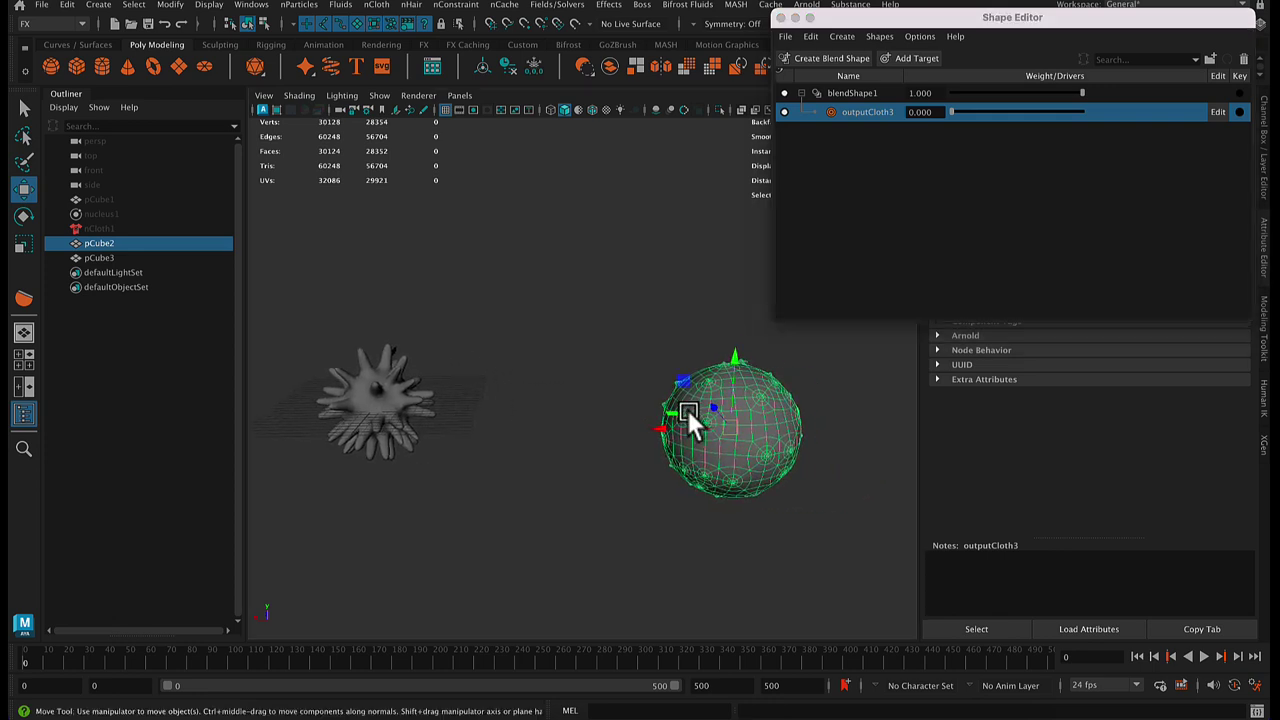
pyautogui.moveTo(959, 112); pyautogui.dragTo(788, 107)
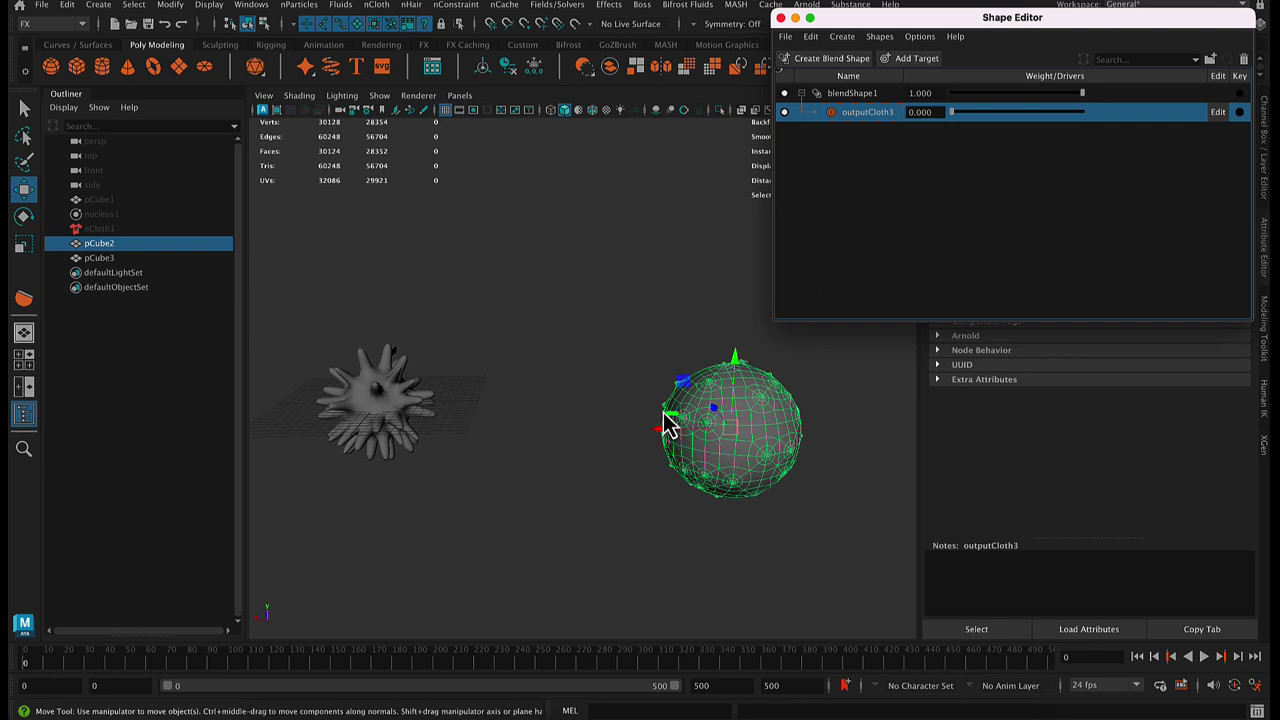
# - Place the inflated copy pCube2 at absolute X 0, Y 0, Z 0 and freeze its transformations
pyautogui.moveTo(743, 458)
pyautogui.keyDown('alt'); pyautogui.mouseDown(button='middle')
pyautogui.moveTo(770, 420)
pyautogui.moveTo(735, 455)
pyautogui.mouseUp(button='middle'); pyautogui.keyUp('alt')
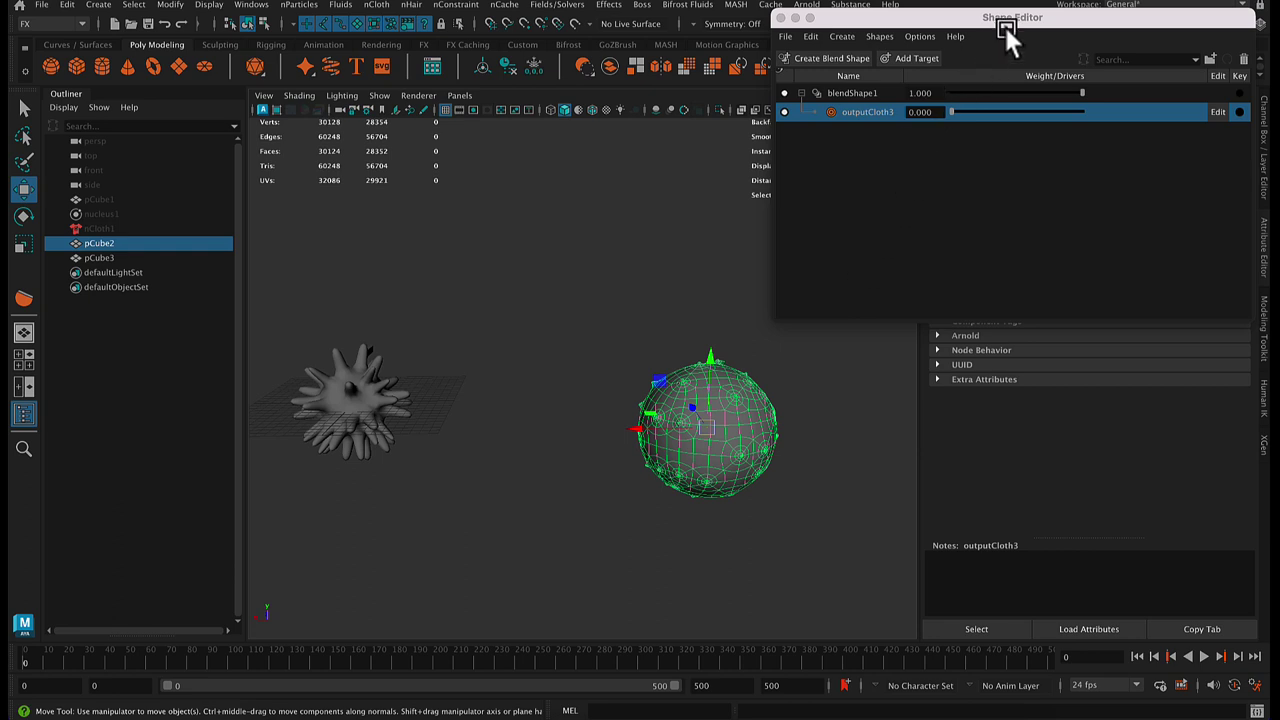
pyautogui.moveTo(1006, 25); pyautogui.dragTo(1031, 151)
pyautogui.click(1057, 29)
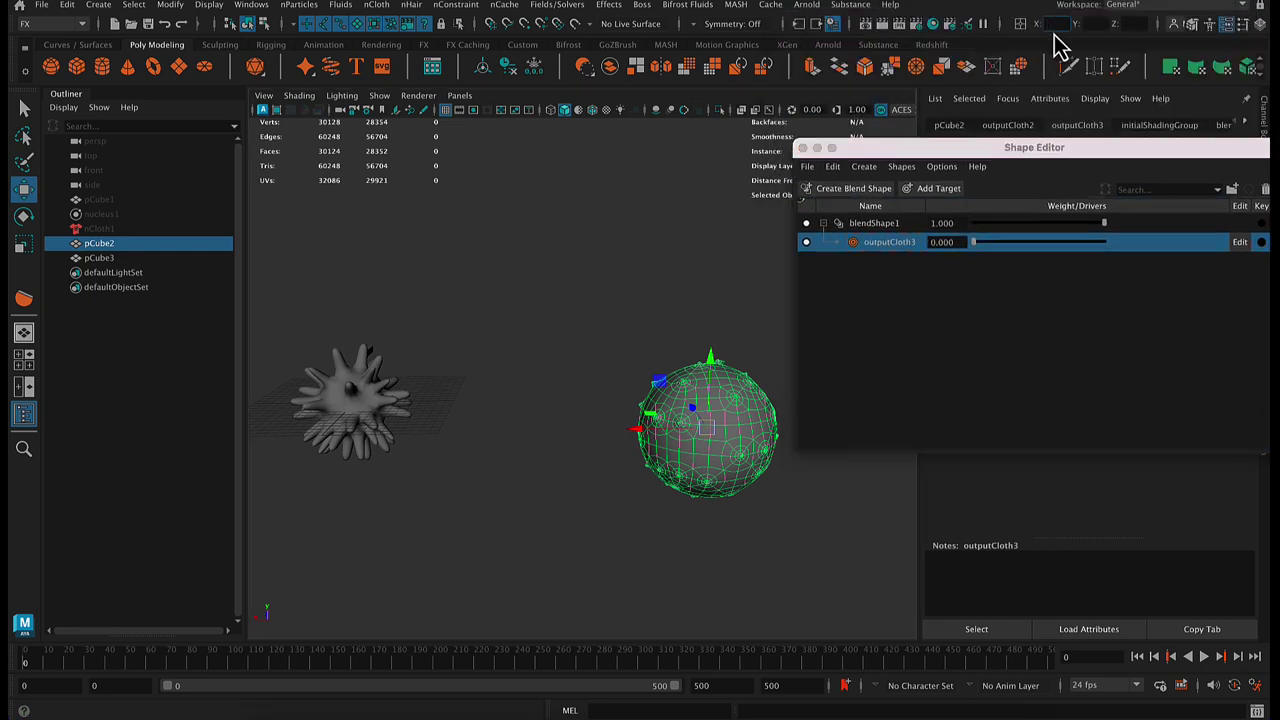
pyautogui.write('0')
pyautogui.press('Tab')
pyautogui.write('0')
pyautogui.press('Tab')
pyautogui.write('0')
pyautogui.press('Return')
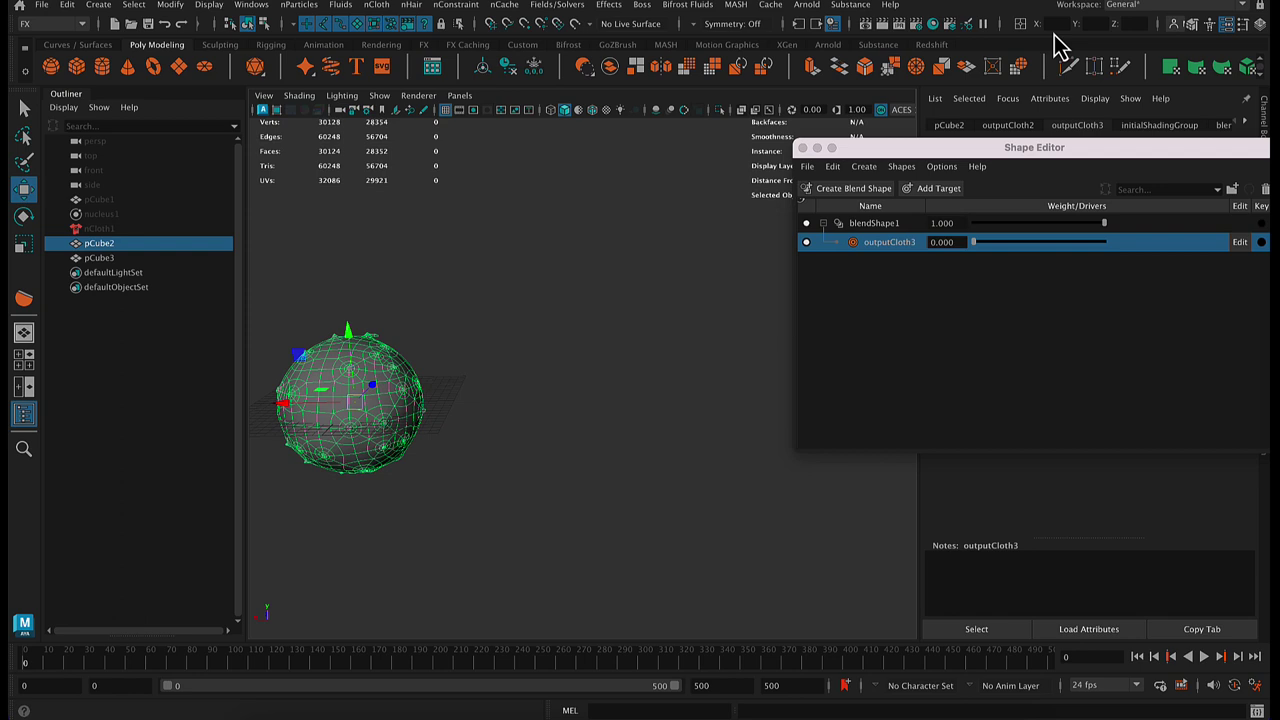
pyautogui.click(536, 70)
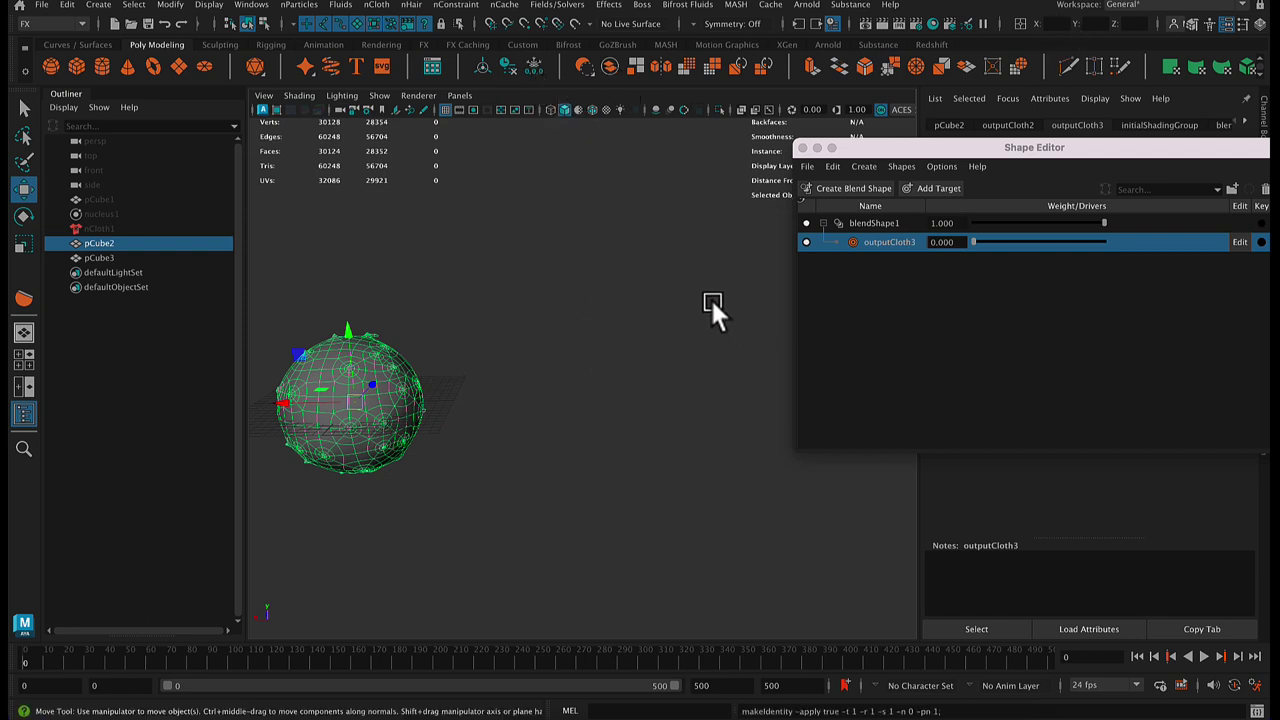
# - Hide the inflated copy and preview the outputCloth3 blend at a weight of 0.950 before resetting it to 0
pyautogui.hotkey('ctrl', 'h')
pyautogui.moveTo(973, 242); pyautogui.dragTo(1098, 270)
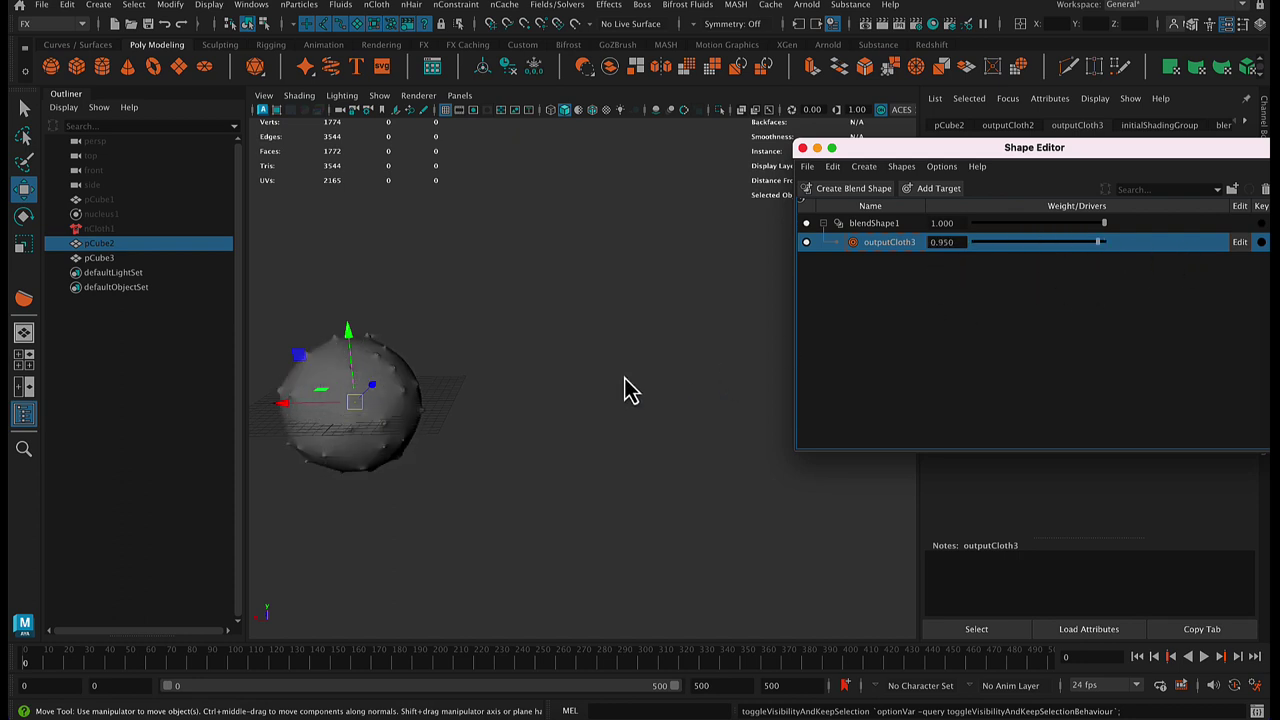
pyautogui.keyDown('alt'); pyautogui.moveTo(625, 378); pyautogui.dragTo(707, 350, button='middle'); pyautogui.keyUp('alt')
pyautogui.keyDown('alt'); pyautogui.moveTo(700, 352); pyautogui.dragTo(548, 406); pyautogui.keyUp('alt')
pyautogui.keyDown('alt'); pyautogui.moveTo(556, 408); pyautogui.dragTo(662, 415, button='right'); pyautogui.keyUp('alt')
pyautogui.keyDown('alt'); pyautogui.moveTo(535, 381); pyautogui.dragTo(531, 381, button='middle'); pyautogui.keyUp('alt')
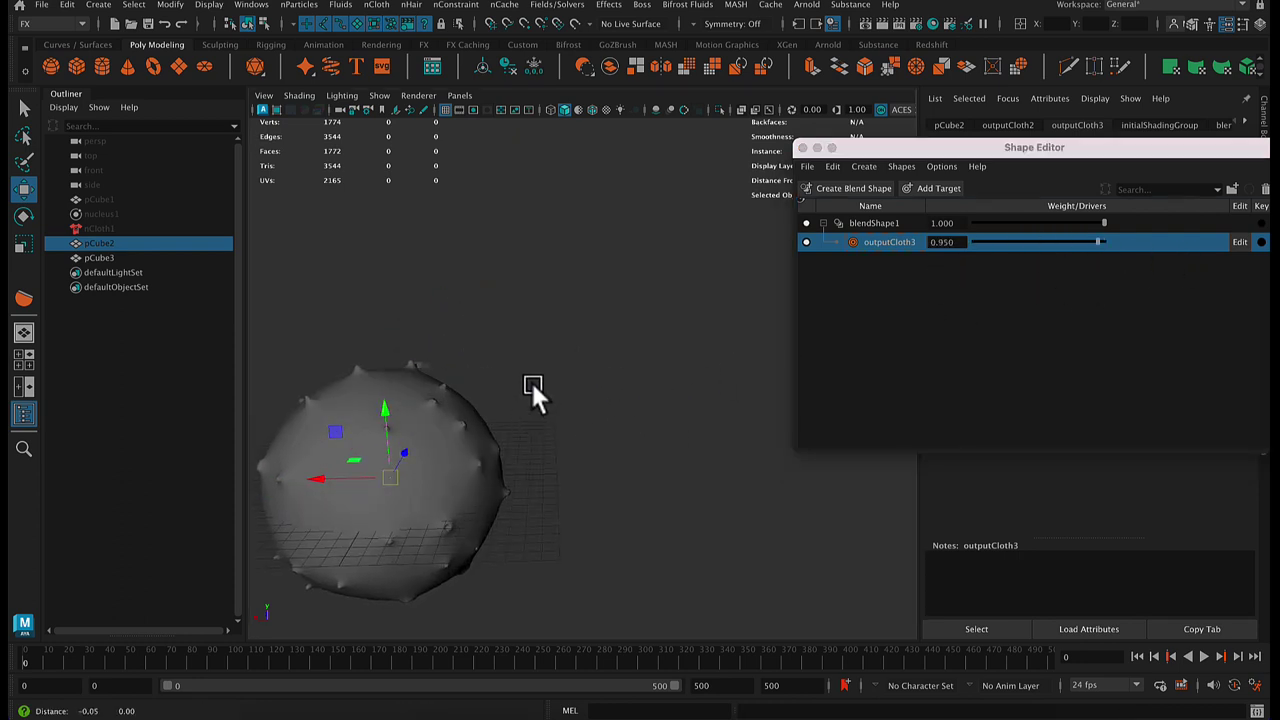
pyautogui.keyDown('alt'); pyautogui.moveTo(533, 395); pyautogui.dragTo(571, 323); pyautogui.keyUp('alt')
pyautogui.moveTo(1120, 238); pyautogui.dragTo(877, 243)
# - Unhide the inflated copy pCube2 and move it along X to sit beside the spiky copy
pyautogui.click(118, 250)
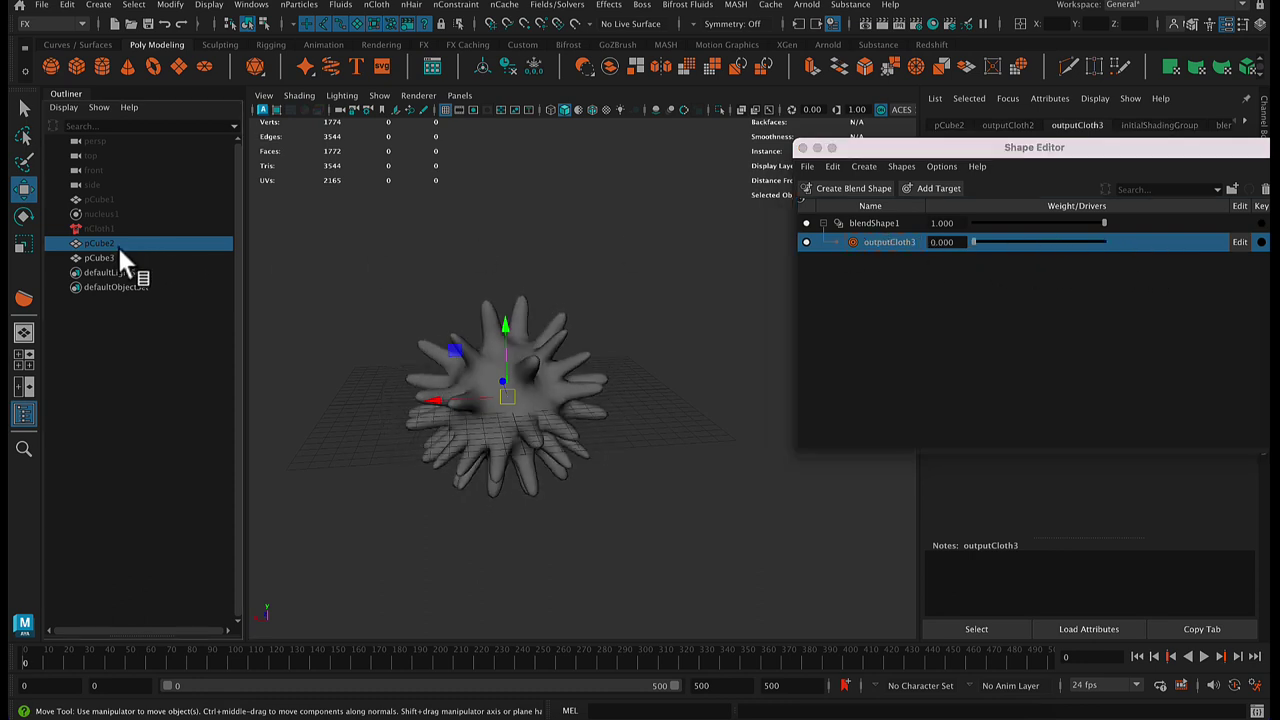
pyautogui.hotkey('shift', 'h')
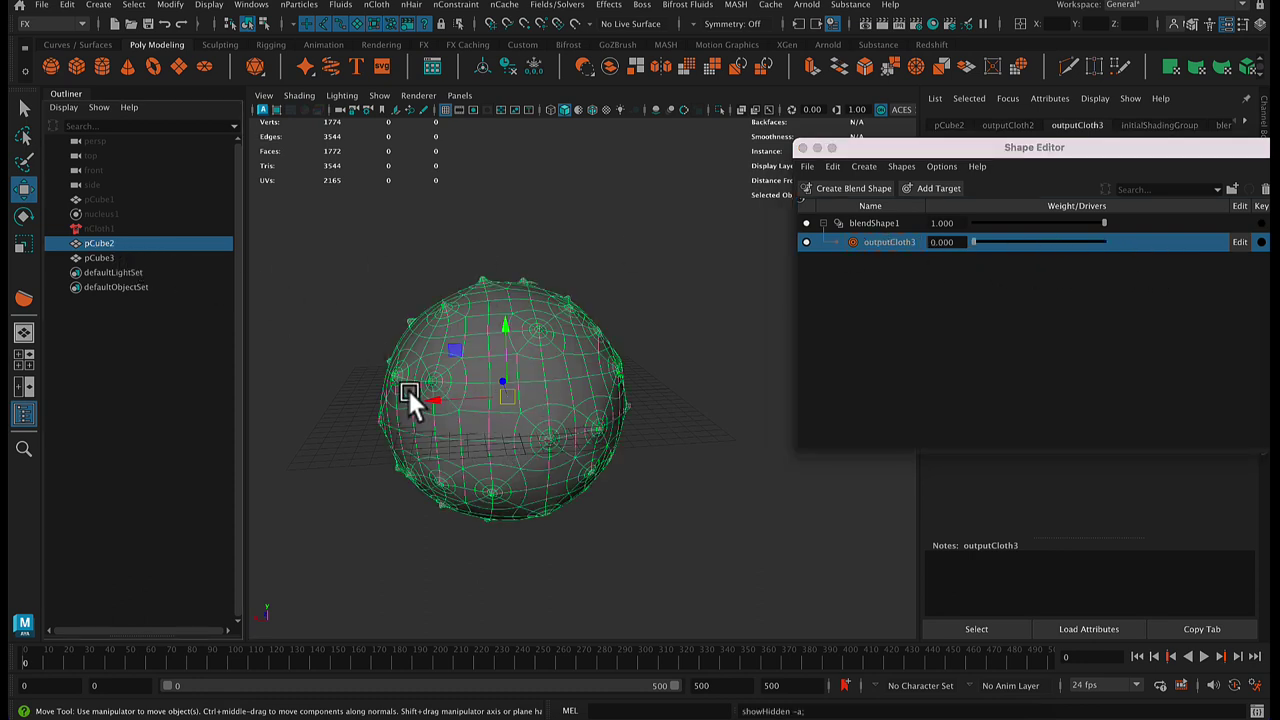
pyautogui.moveTo(423, 398); pyautogui.dragTo(649, 380)
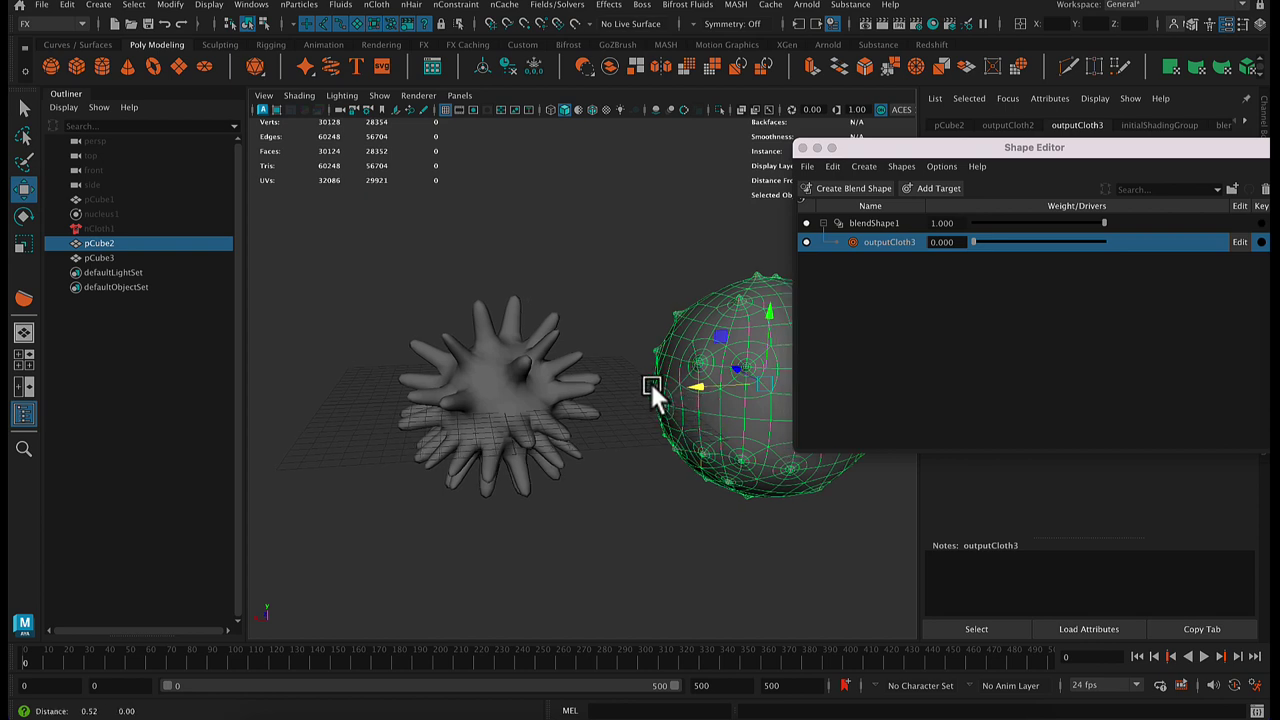
# - Set the outputCloth3 target's weight to 1.000 and move the Shape Editor clear of the meshes
pyautogui.moveTo(1027, 248); pyautogui.dragTo(1118, 243)
pyautogui.keyDown('alt'); pyautogui.moveTo(713, 360); pyautogui.dragTo(660, 278); pyautogui.keyUp('alt')
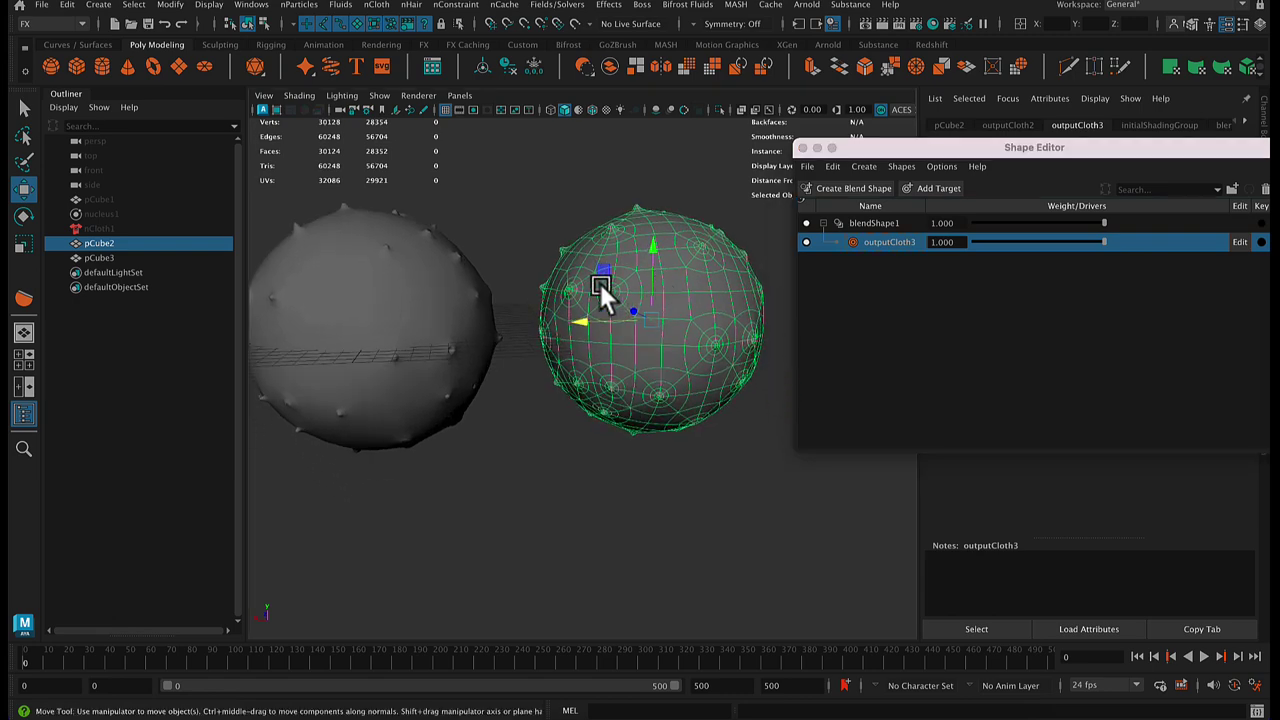
pyautogui.click(950, 150)
pyautogui.moveTo(950, 151); pyautogui.dragTo(999, 154)
# - Compare the blended mesh with the inflated copy pCube2 from several angles and save the scene
pyautogui.keyDown('alt'); pyautogui.moveTo(556, 324); pyautogui.dragTo(497, 270); pyautogui.keyUp('alt')
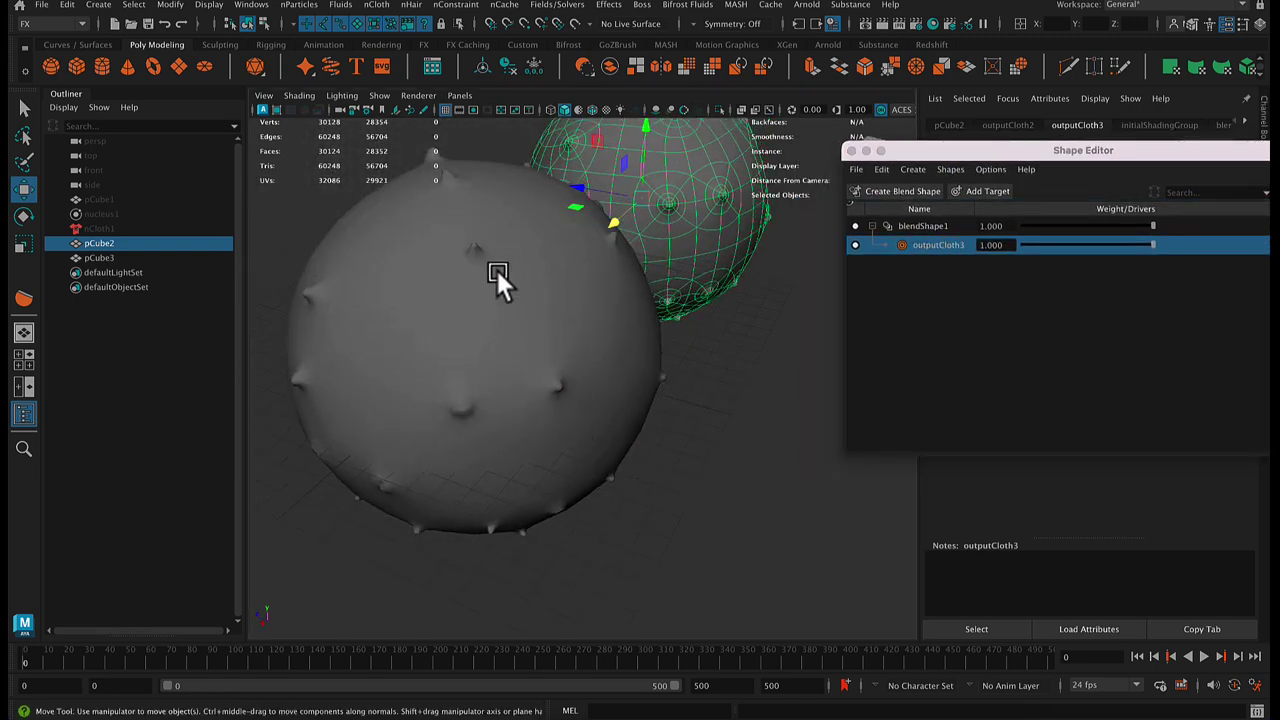
pyautogui.keyDown('alt'); pyautogui.moveTo(578, 303); pyautogui.dragTo(549, 393); pyautogui.keyUp('alt')
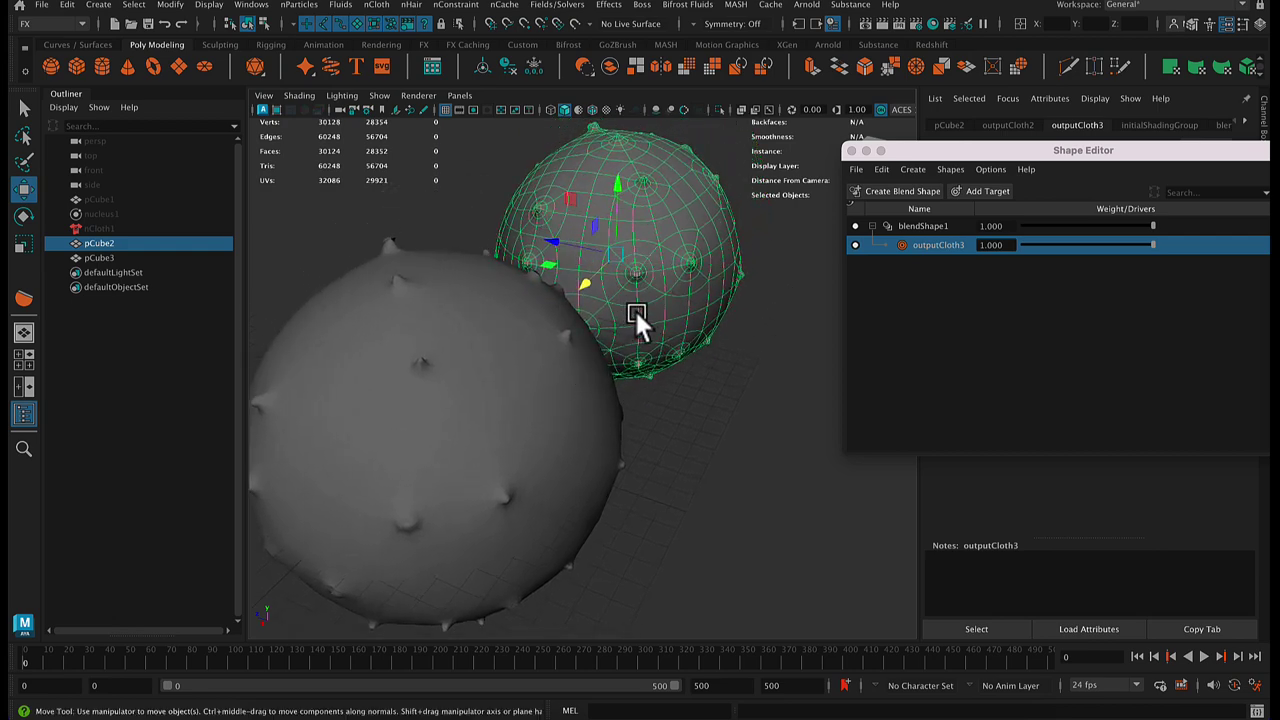
pyautogui.keyDown('alt'); pyautogui.moveTo(634, 310); pyautogui.dragTo(492, 378); pyautogui.keyUp('alt')
pyautogui.keyDown('alt'); pyautogui.moveTo(671, 275); pyautogui.dragTo(483, 220); pyautogui.keyUp('alt')
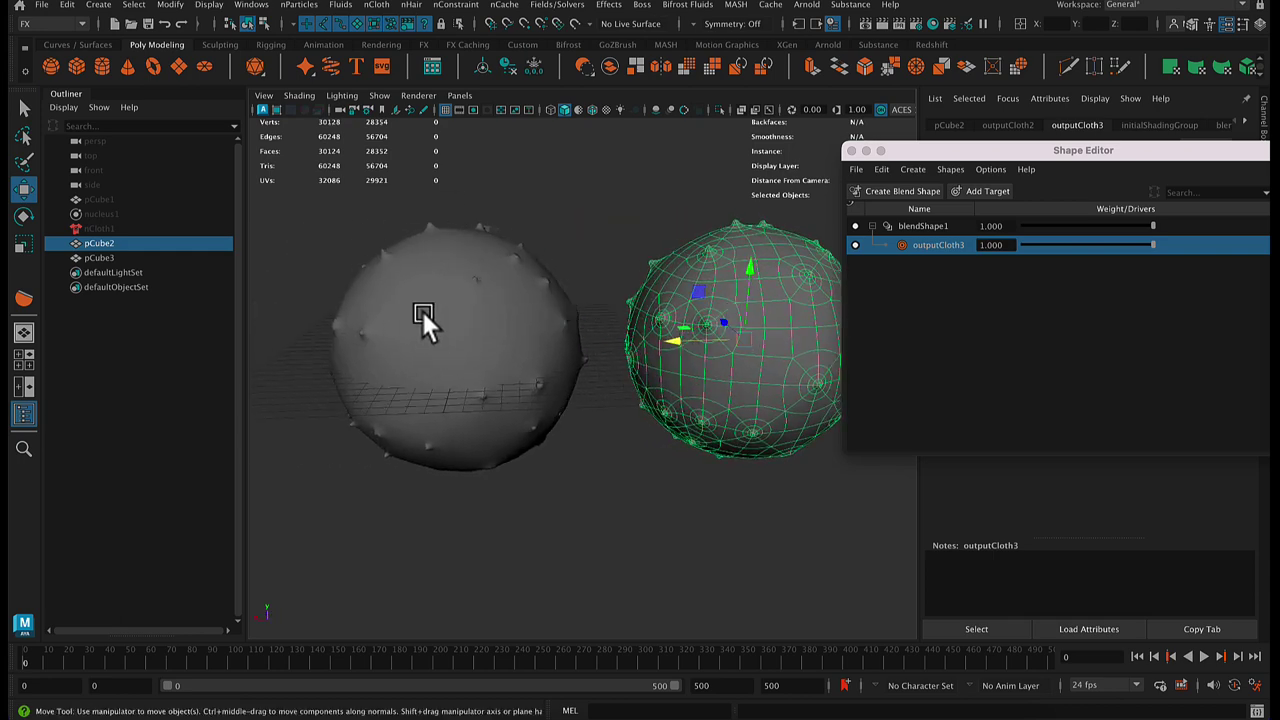
pyautogui.hotkey('ctrl', 's')
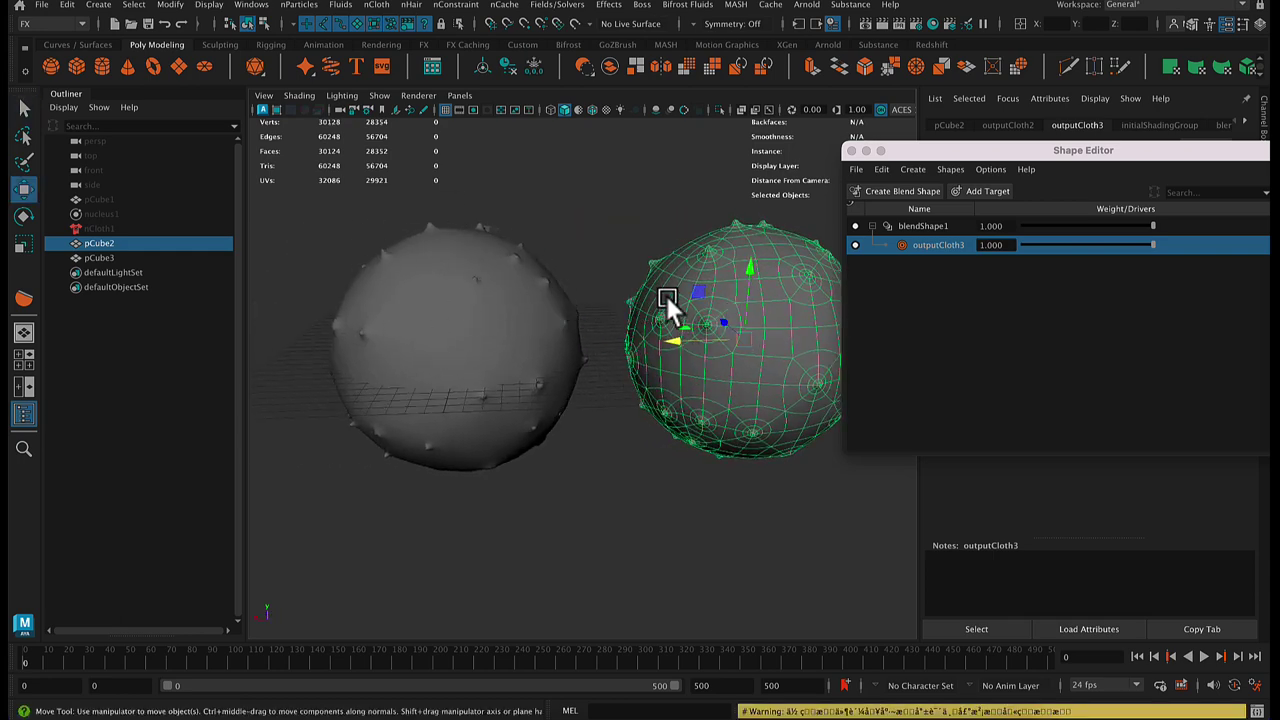
pyautogui.keyDown('alt'); pyautogui.moveTo(665, 293); pyautogui.dragTo(646, 314); pyautogui.keyUp('alt')
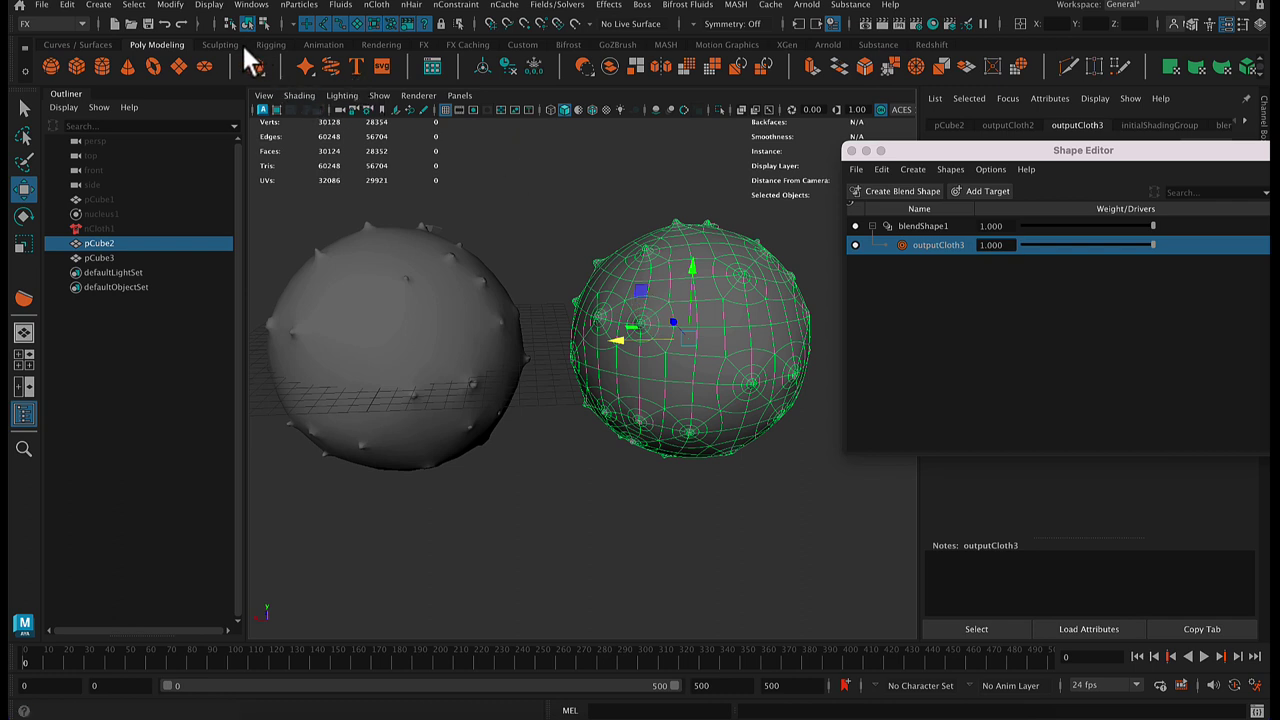
# - Level the first leftover spike bump on the front of the inflated copy pCube2 with the Flatten sculpting tool
pyautogui.click(225, 44)
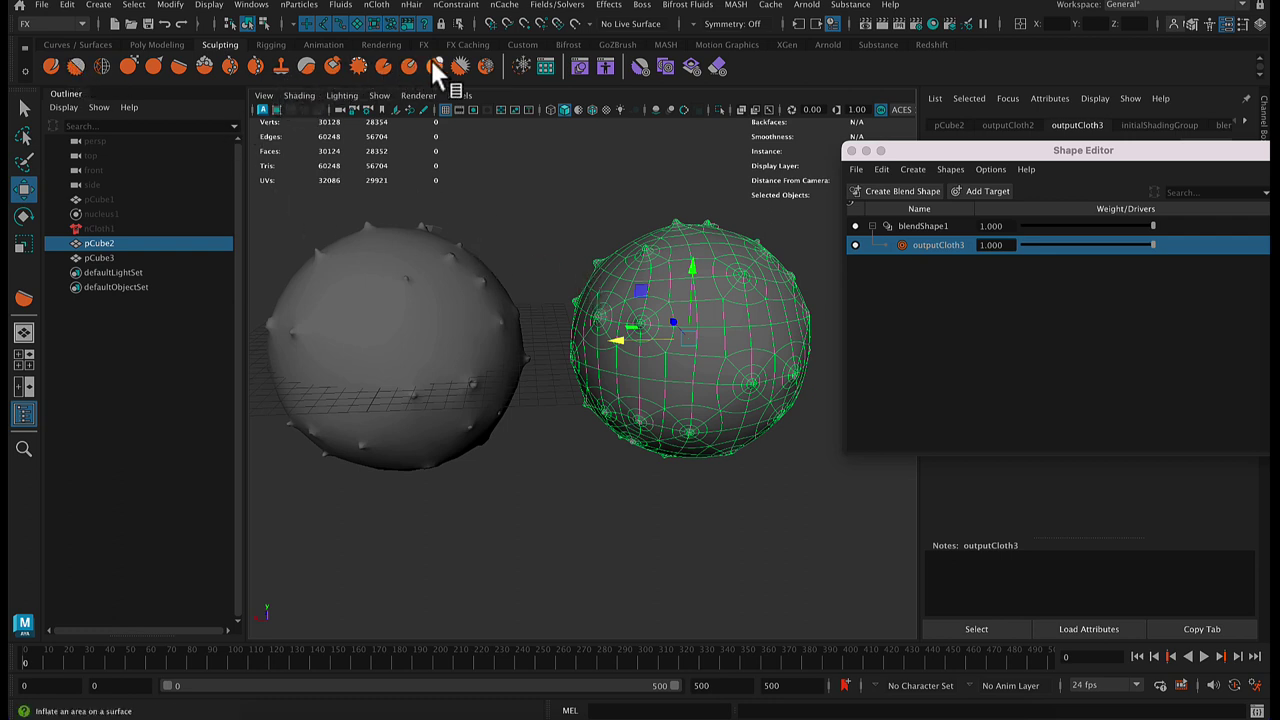
pyautogui.click(178, 64)
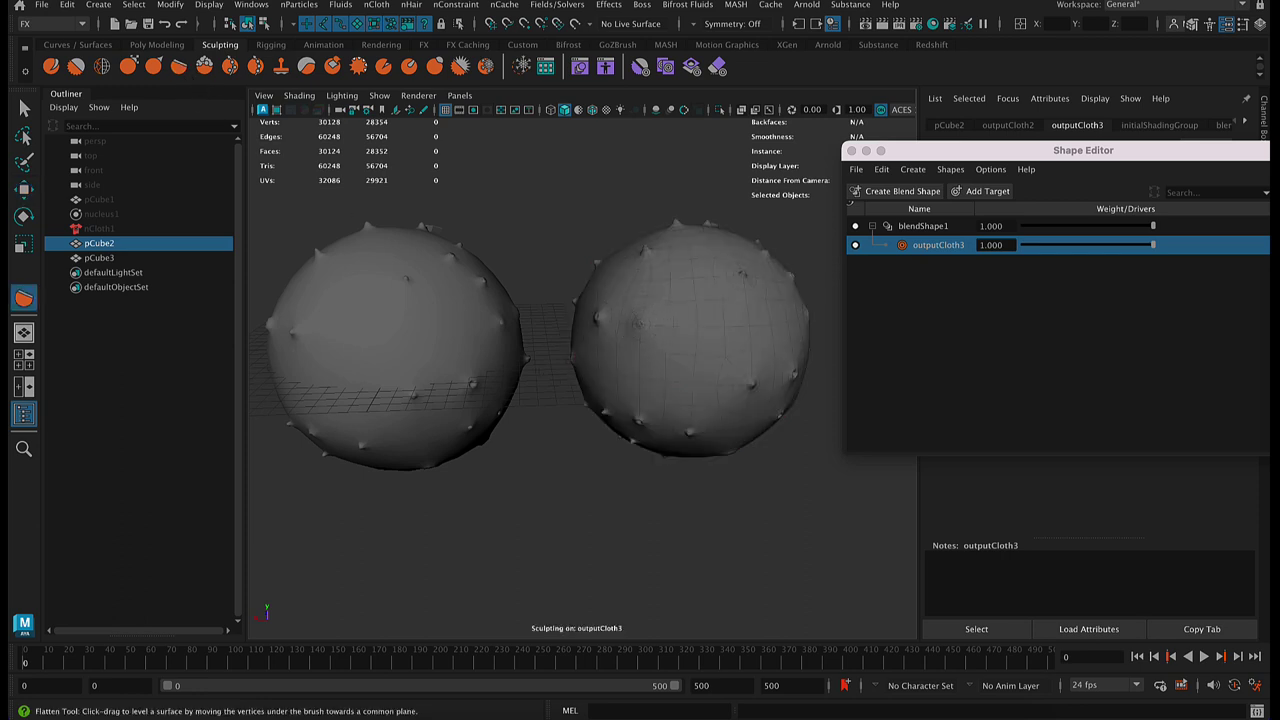
pyautogui.moveTo(641, 325)
pyautogui.keyDown('alt'); pyautogui.mouseDown()
pyautogui.moveTo(612, 298)
pyautogui.moveTo(637, 321)
pyautogui.mouseUp(); pyautogui.keyUp('alt')
pyautogui.keyDown('alt'); pyautogui.moveTo(637, 321); pyautogui.dragTo(600, 388, button='middle'); pyautogui.keyUp('alt')
pyautogui.keyDown('alt'); pyautogui.moveTo(500, 333); pyautogui.dragTo(554, 333, button='right'); pyautogui.keyUp('alt')
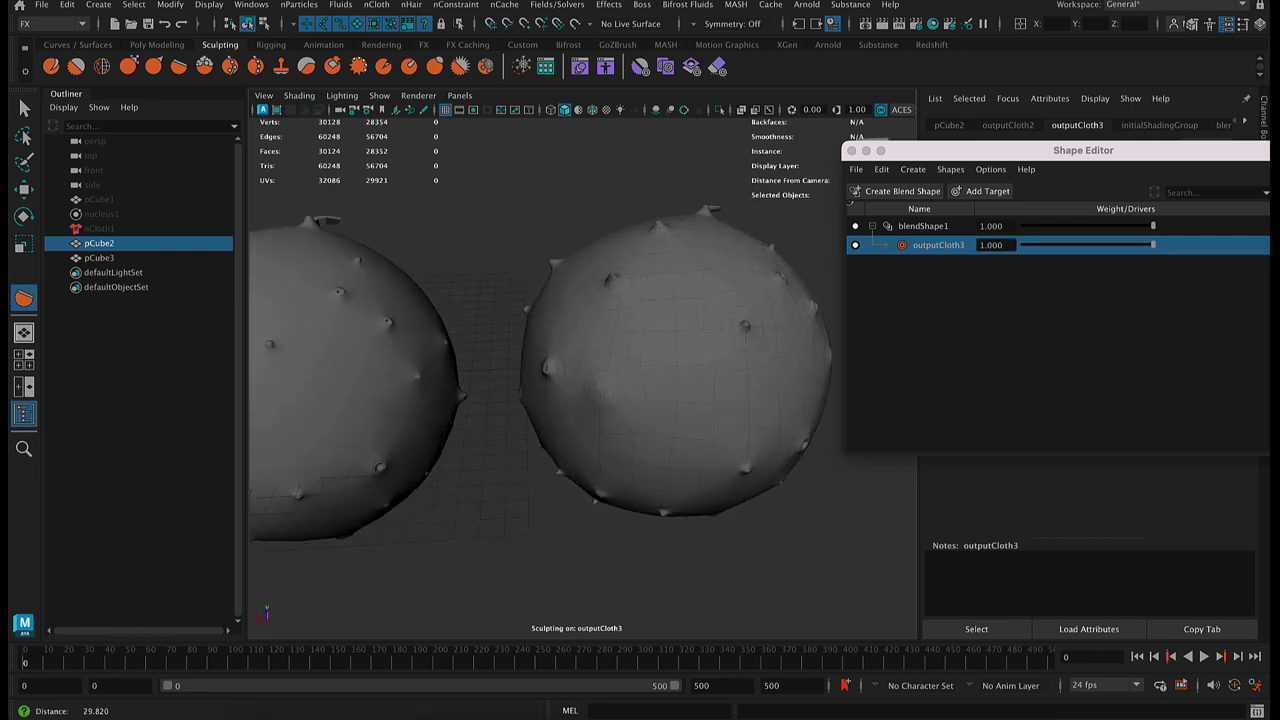
pyautogui.keyDown('alt'); pyautogui.moveTo(554, 333); pyautogui.dragTo(663, 348, button='middle'); pyautogui.keyUp('alt')
pyautogui.moveTo(507, 333)
pyautogui.keyDown('alt'); pyautogui.mouseDown(button='middle')
pyautogui.moveTo(405, 334)
pyautogui.moveTo(519, 321)
pyautogui.mouseUp(button='middle'); pyautogui.keyUp('alt')
pyautogui.keyDown('alt'); pyautogui.moveTo(519, 321); pyautogui.dragTo(362, 392); pyautogui.keyUp('alt')
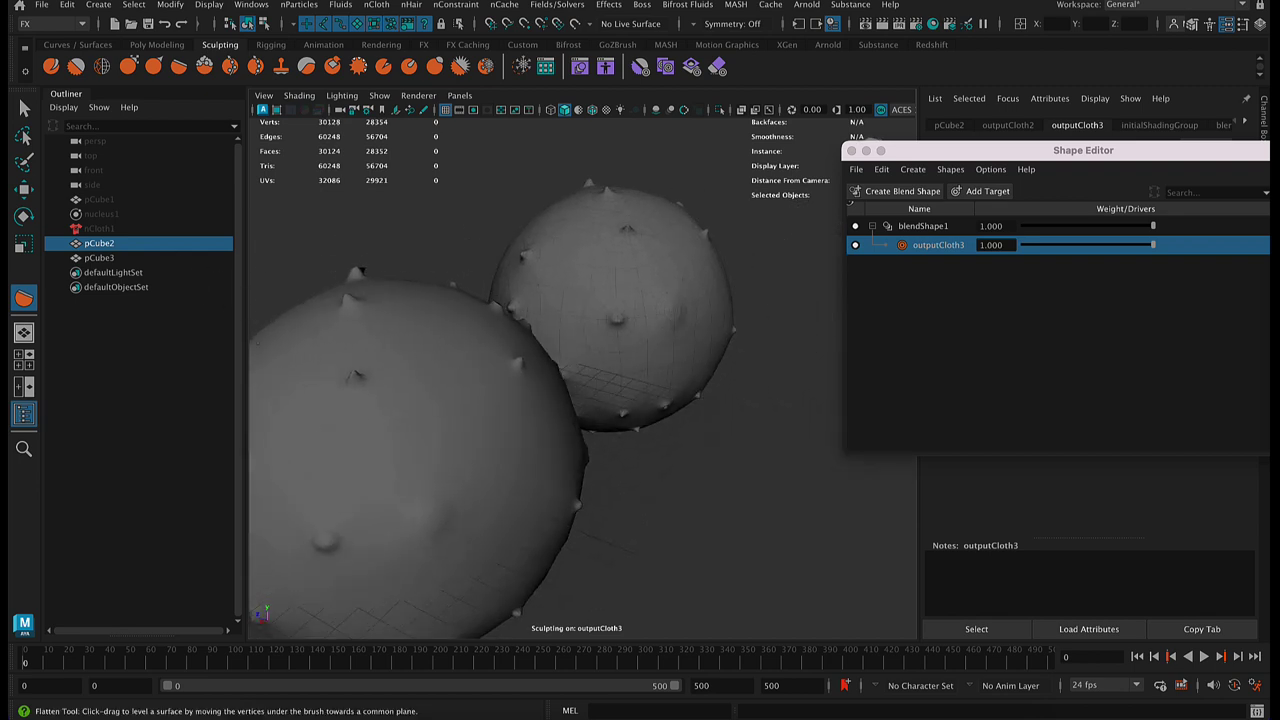
# - Reactivate the Flatten tool on pCube2 and level more bumps across its front and upper surface
pyautogui.click(24, 107)
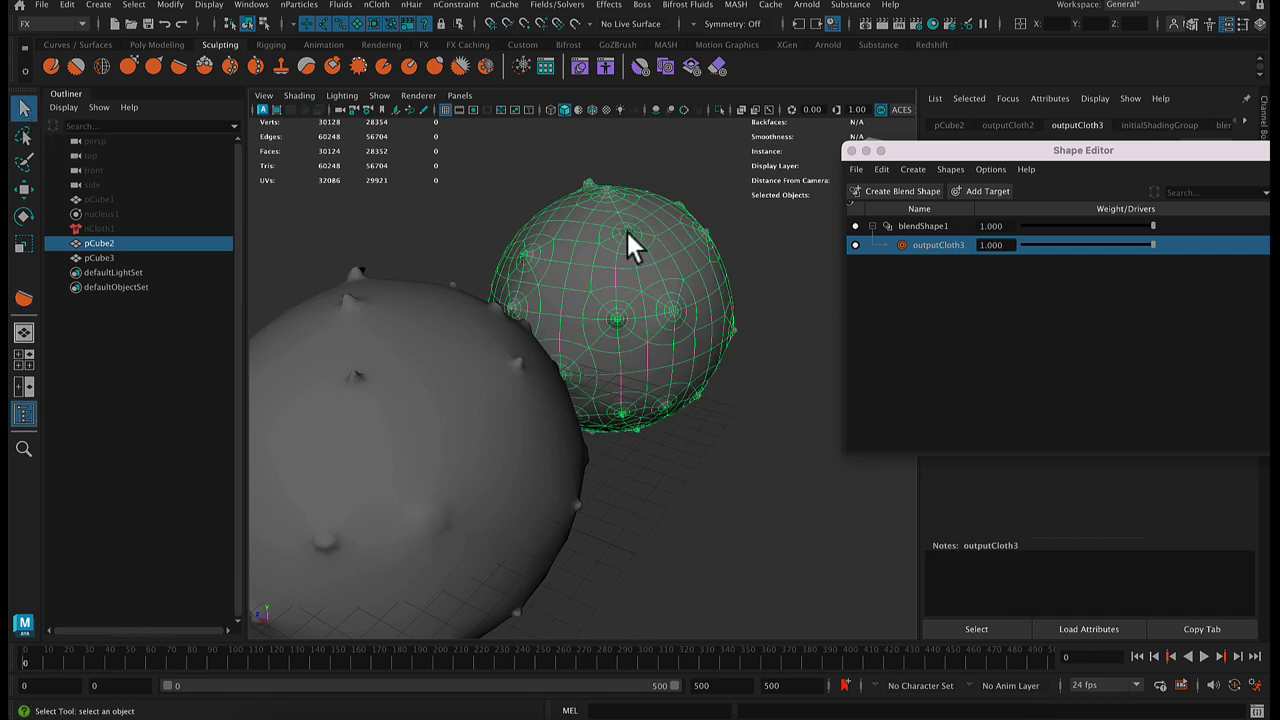
pyautogui.click(177, 66)
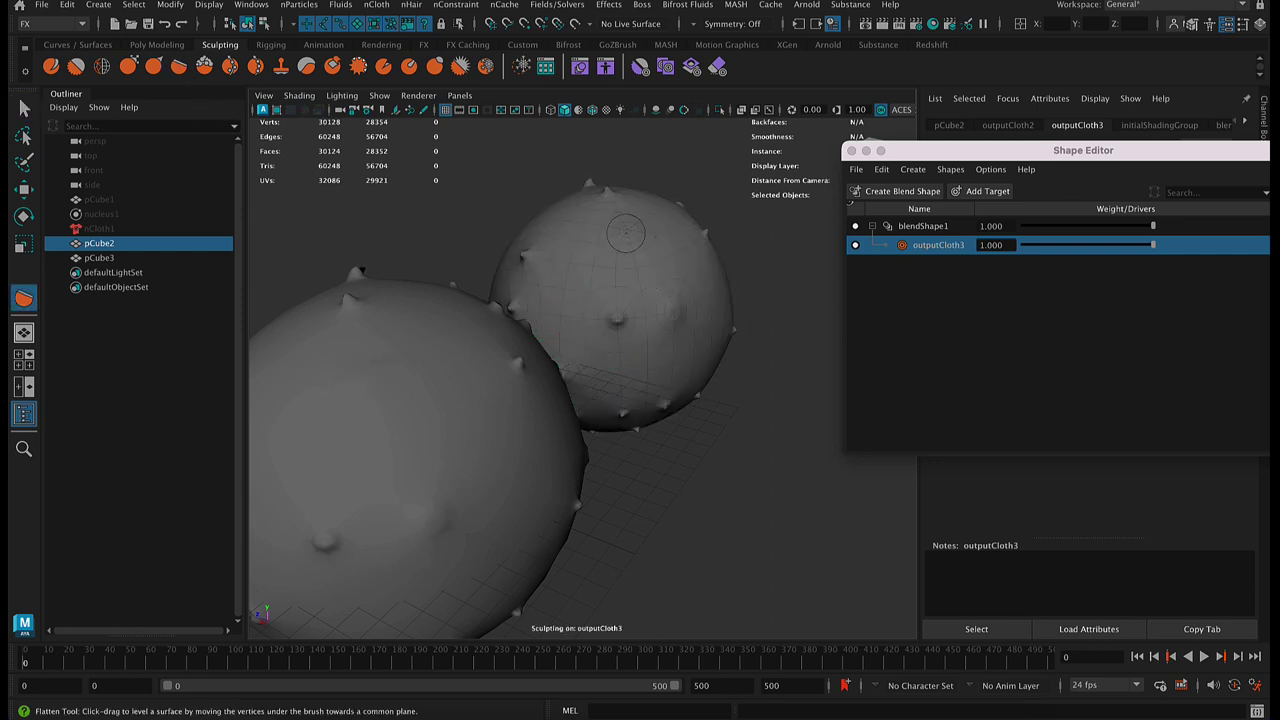
pyautogui.keyDown('alt'); pyautogui.moveTo(628, 278); pyautogui.dragTo(623, 316); pyautogui.keyUp('alt')
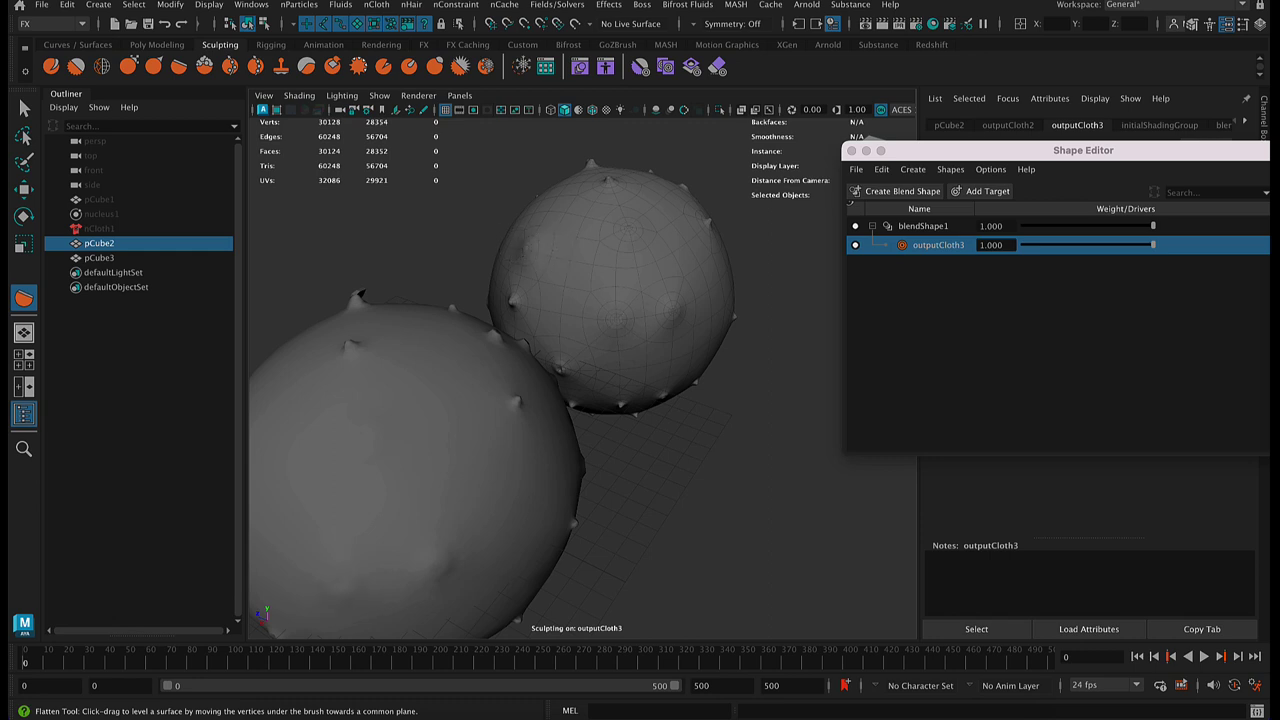
pyautogui.moveTo(614, 206)
pyautogui.keyDown('alt'); pyautogui.mouseDown()
pyautogui.moveTo(632, 278)
pyautogui.moveTo(700, 372)
pyautogui.moveTo(660, 420)
pyautogui.mouseUp(); pyautogui.keyUp('alt')
pyautogui.keyDown('alt'); pyautogui.moveTo(472, 250); pyautogui.dragTo(358, 315, button='middle'); pyautogui.keyUp('alt')
pyautogui.scroll(8, 358, 315)
pyautogui.keyDown('alt'); pyautogui.moveTo(358, 315); pyautogui.dragTo(366, 258); pyautogui.keyUp('alt')
pyautogui.moveTo(470, 320)
pyautogui.mouseDown()
pyautogui.moveTo(587, 361)
pyautogui.moveTo(532, 352)
pyautogui.mouseUp()
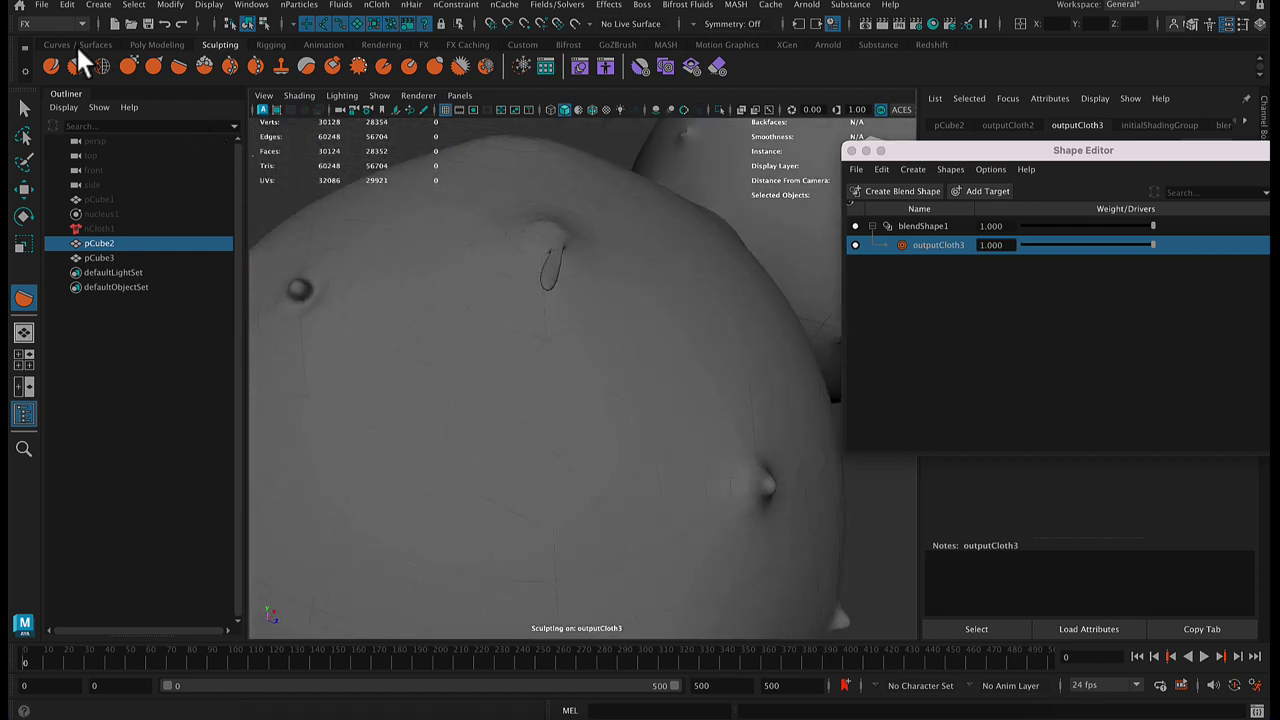
# - Smooth the bump near the top of pCube2 with the Relax tool, and level its neighbouring bumps with the Flatten tool
pyautogui.click(100, 67)
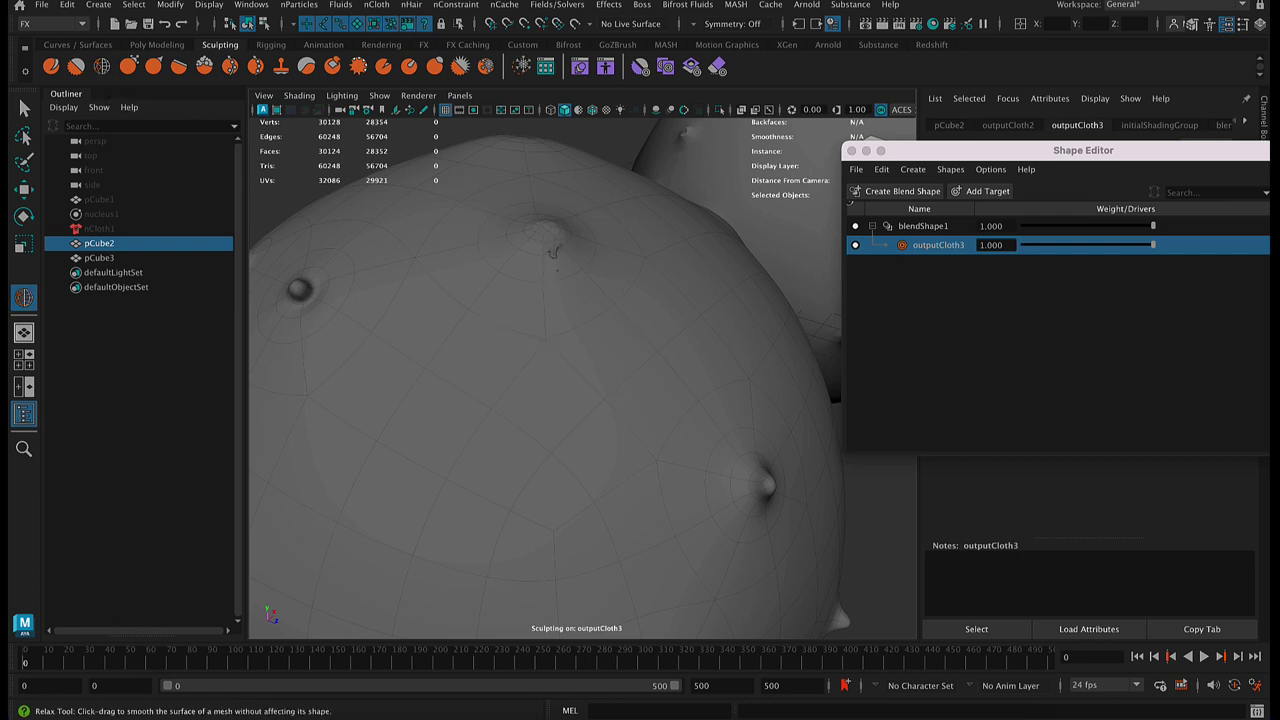
pyautogui.moveTo(586, 229)
pyautogui.keyDown('alt'); pyautogui.mouseDown()
pyautogui.moveTo(529, 329)
pyautogui.moveTo(571, 329)
pyautogui.mouseUp(); pyautogui.keyUp('alt')
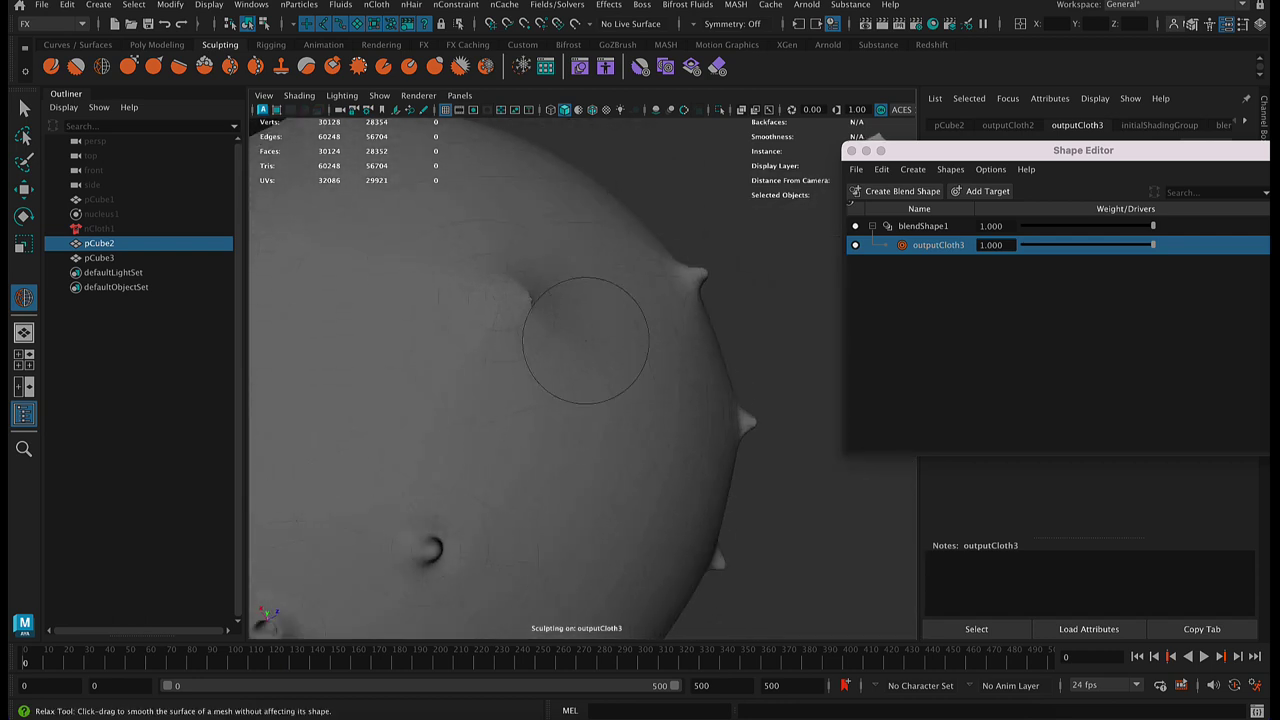
pyautogui.click(178, 66)
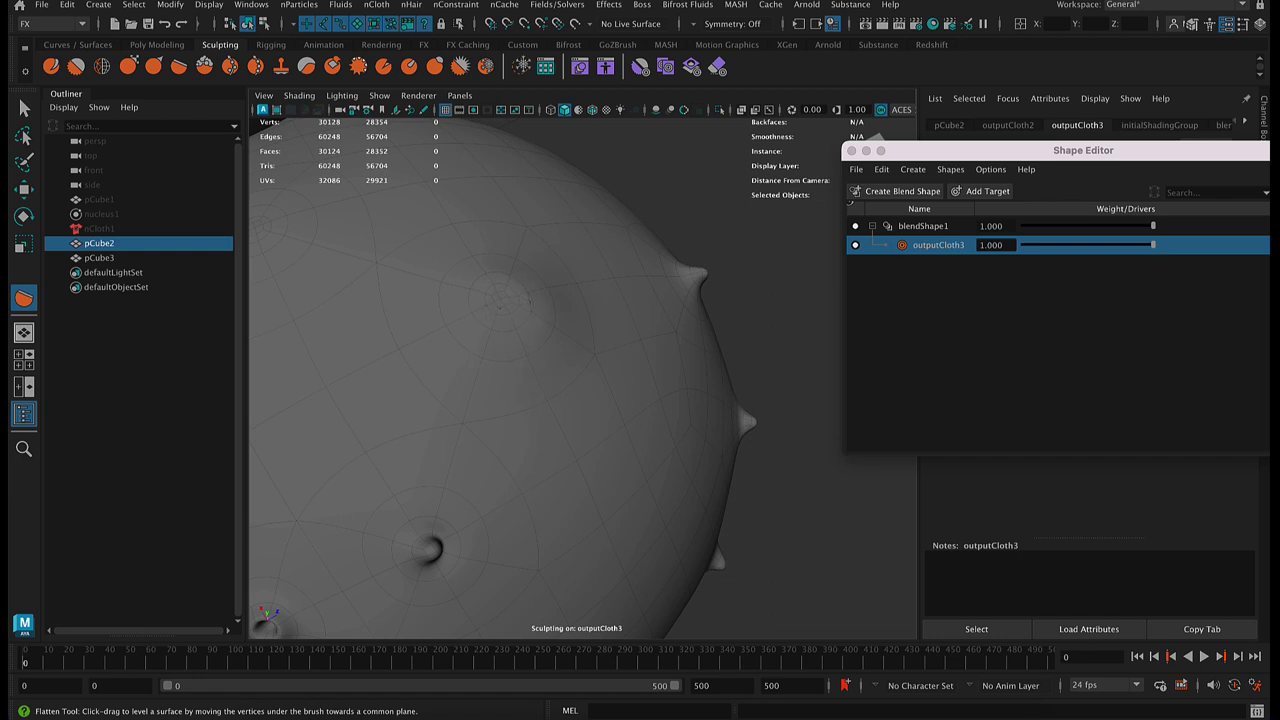
pyautogui.keyDown('alt'); pyautogui.moveTo(500, 345); pyautogui.dragTo(406, 404, button='right'); pyautogui.keyUp('alt')
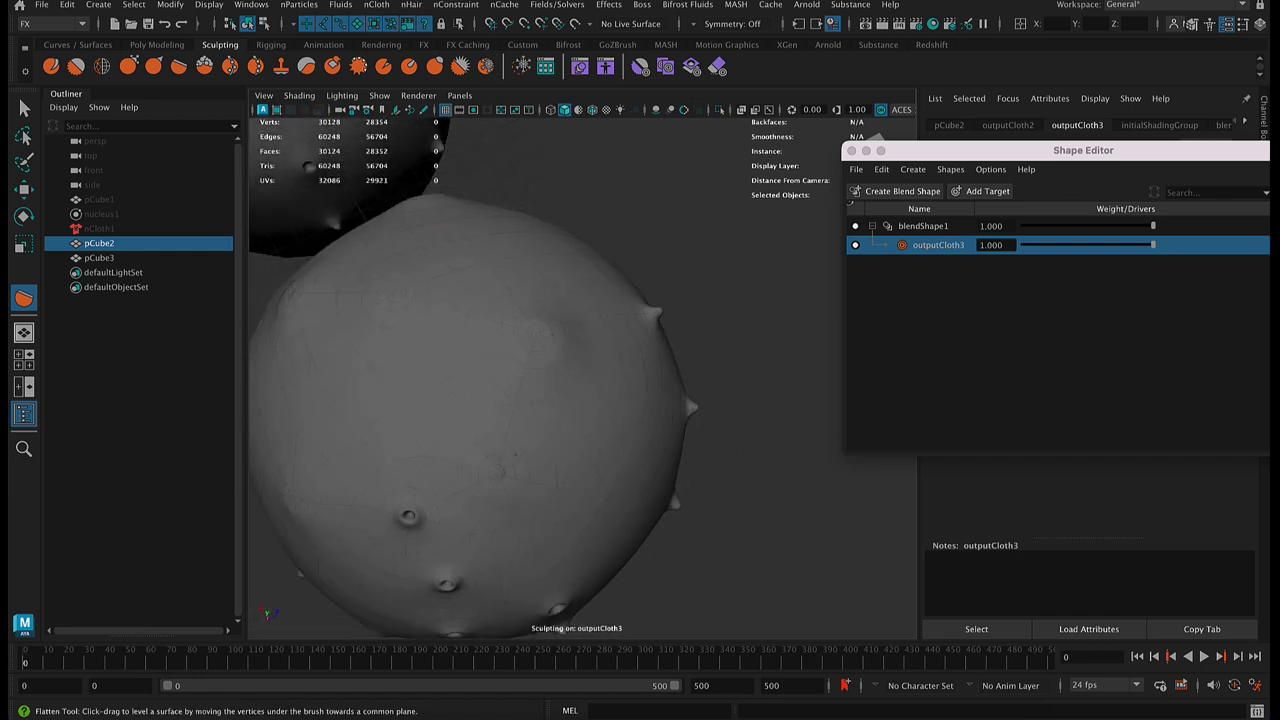
pyautogui.moveTo(434, 480)
pyautogui.keyDown('alt'); pyautogui.mouseDown()
pyautogui.moveTo(478, 380)
pyautogui.moveTo(490, 505)
pyautogui.moveTo(494, 480)
pyautogui.mouseUp(); pyautogui.keyUp('alt')
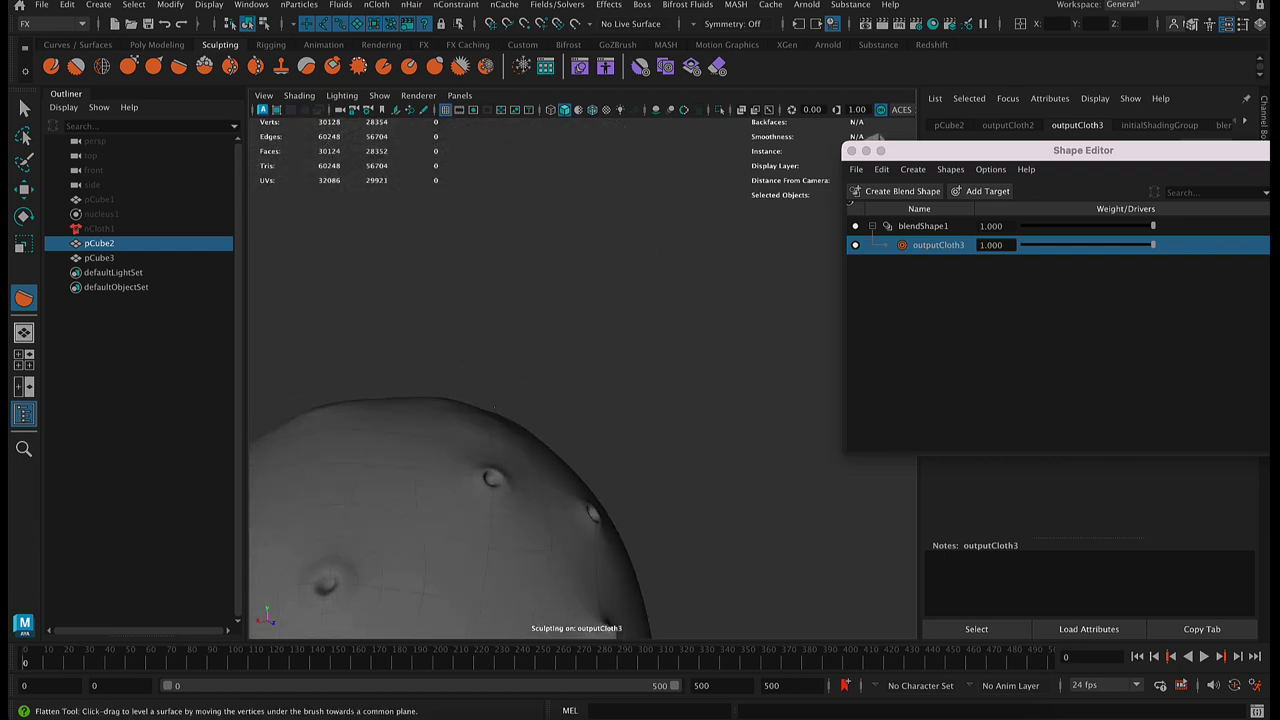
pyautogui.moveTo(310, 590); pyautogui.dragTo(345, 580)
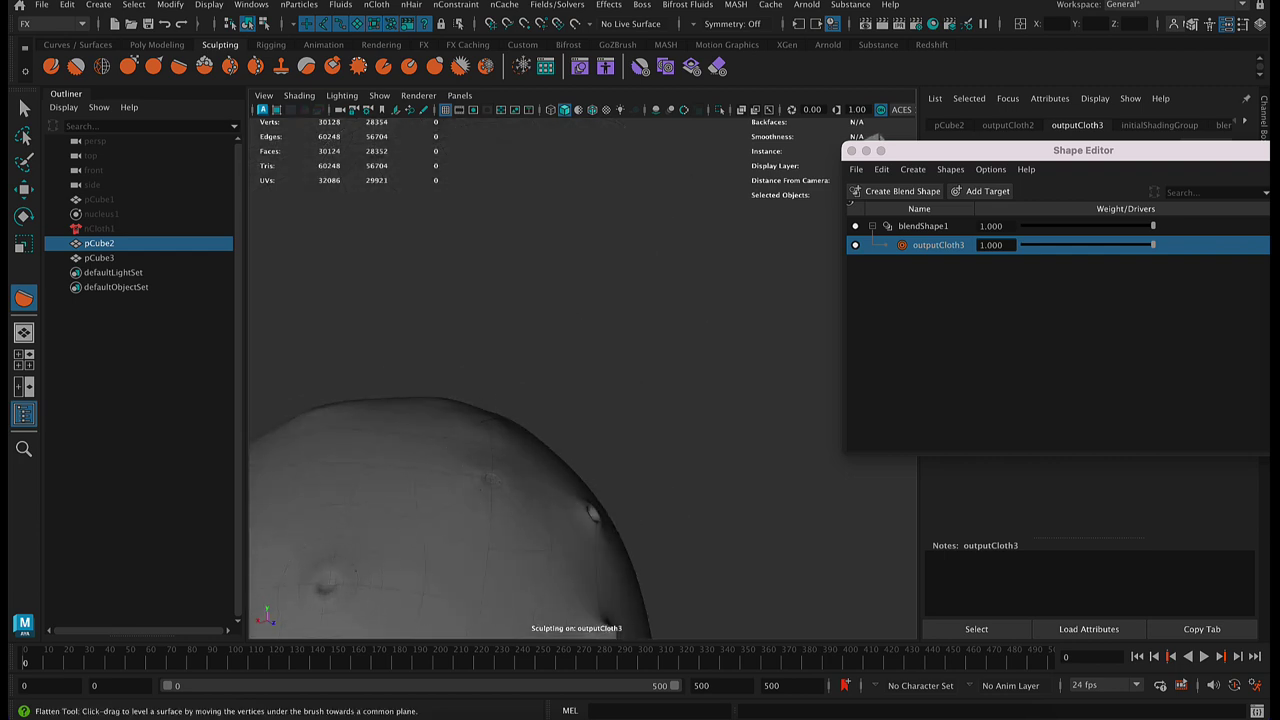
# - Flatten the bumps around the sides of pCube2 and switch to the Fill tool for the uneven areas
pyautogui.scroll(-3, 440, 549)
pyautogui.keyDown('alt'); pyautogui.moveTo(440, 515); pyautogui.dragTo(441, 556); pyautogui.keyUp('alt')
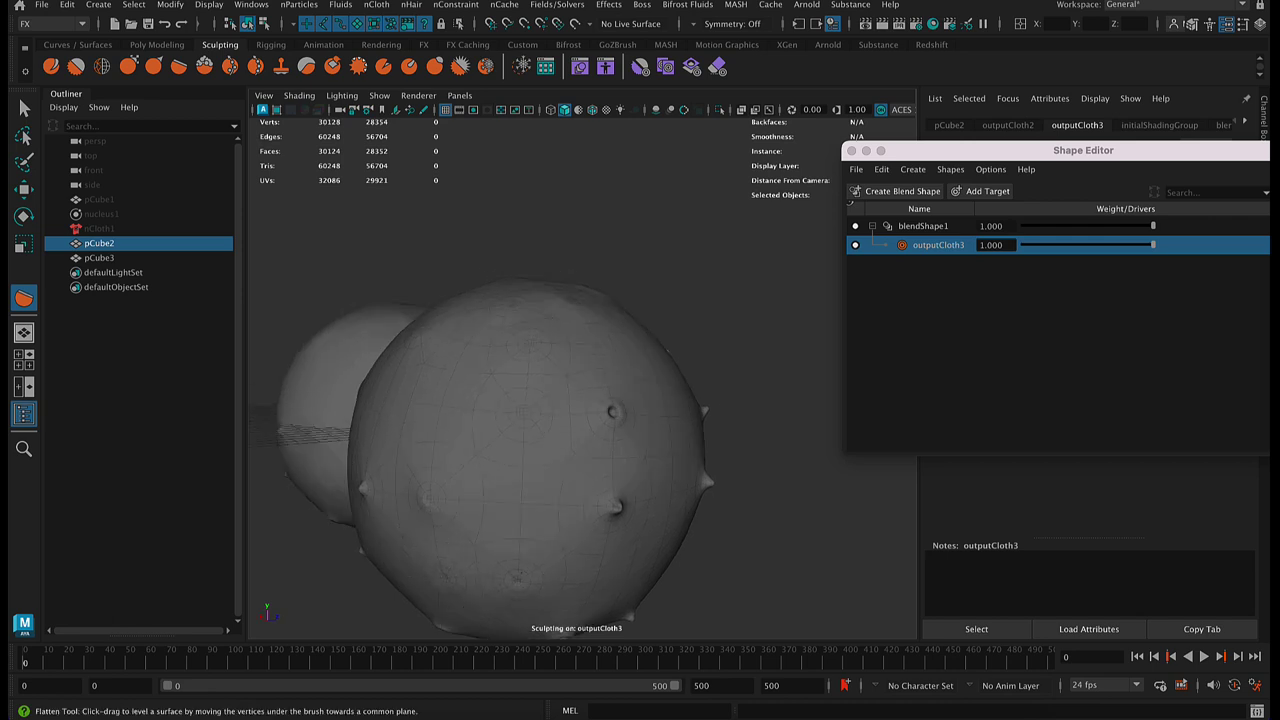
pyautogui.keyDown('alt'); pyautogui.moveTo(576, 538); pyautogui.dragTo(652, 452); pyautogui.keyUp('alt')
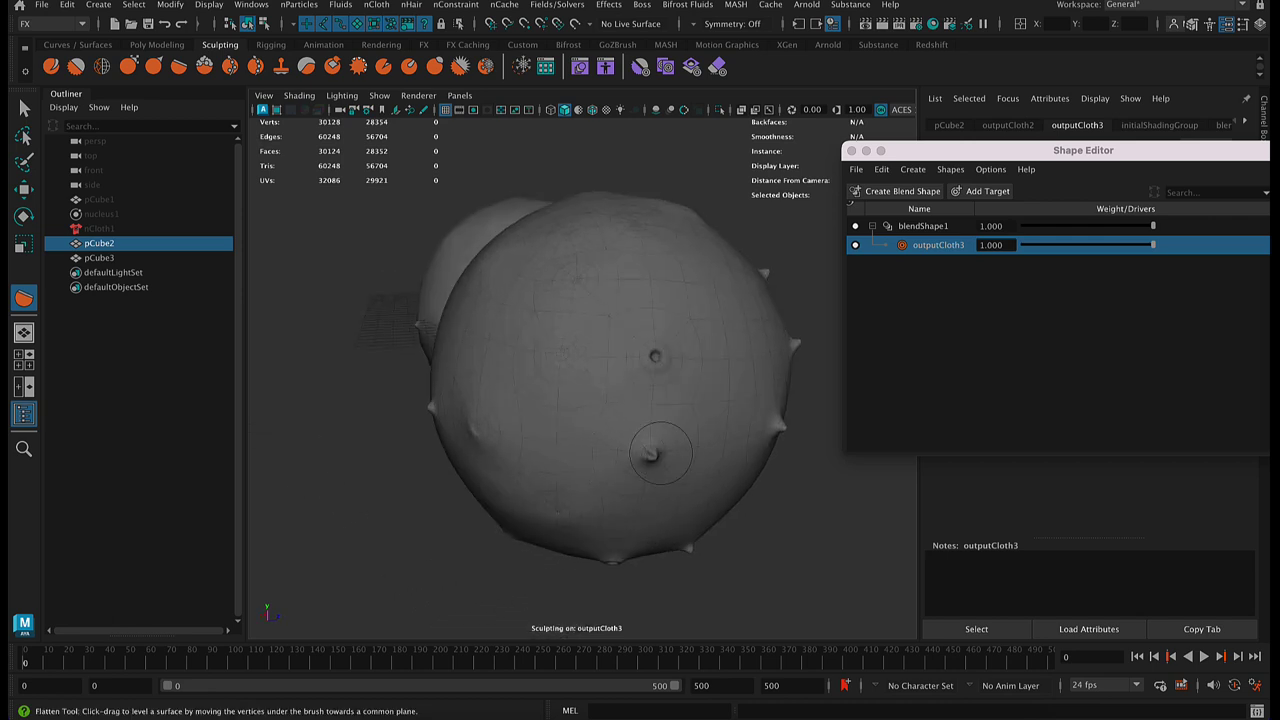
pyautogui.moveTo(655, 349)
pyautogui.mouseDown()
pyautogui.moveTo(666, 371)
pyautogui.moveTo(525, 390)
pyautogui.mouseUp()
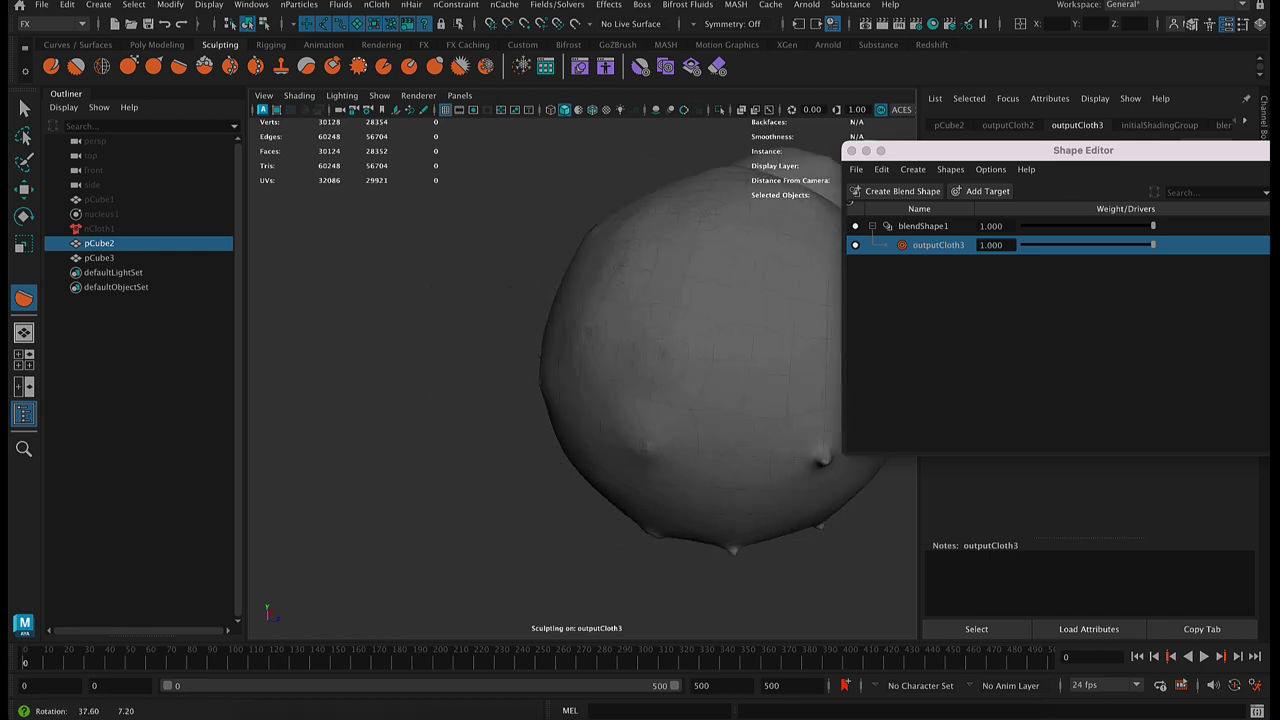
pyautogui.keyDown('alt'); pyautogui.moveTo(525, 390); pyautogui.dragTo(413, 408, button='middle'); pyautogui.keyUp('alt')
pyautogui.keyDown('alt'); pyautogui.moveTo(610, 390); pyautogui.dragTo(555, 452); pyautogui.keyUp('alt')
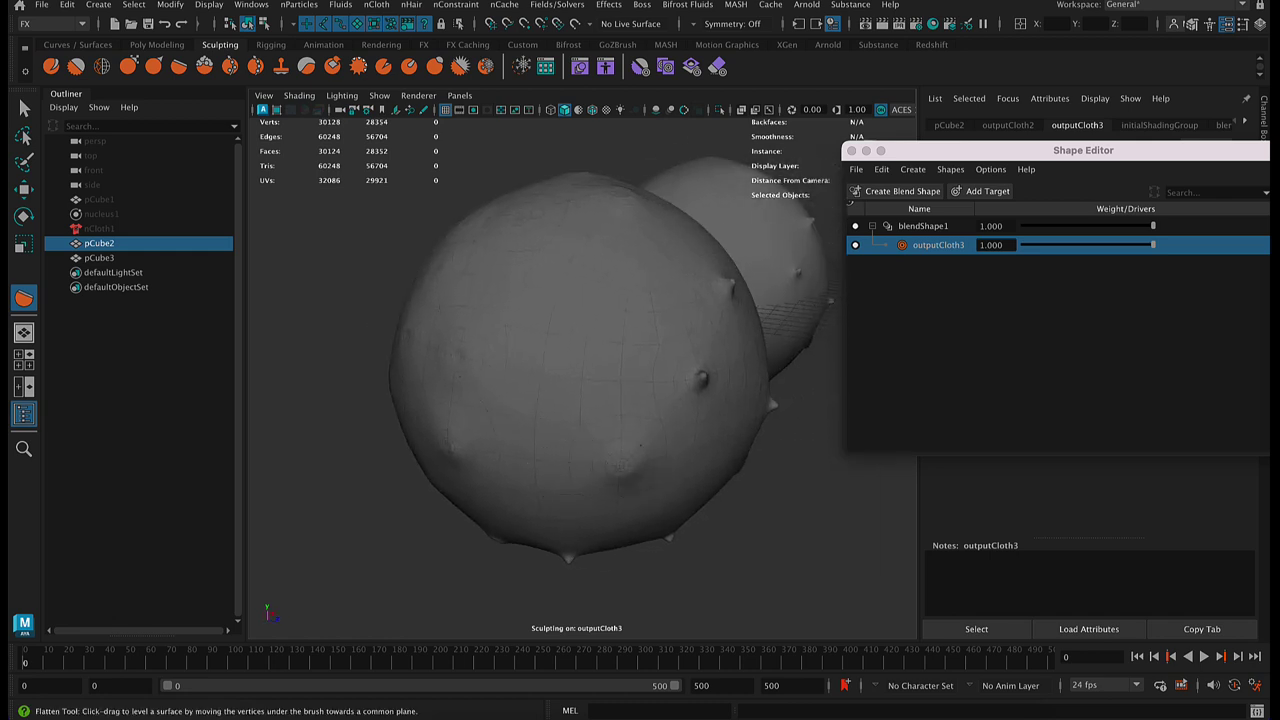
pyautogui.moveTo(710, 356); pyautogui.dragTo(699, 381)
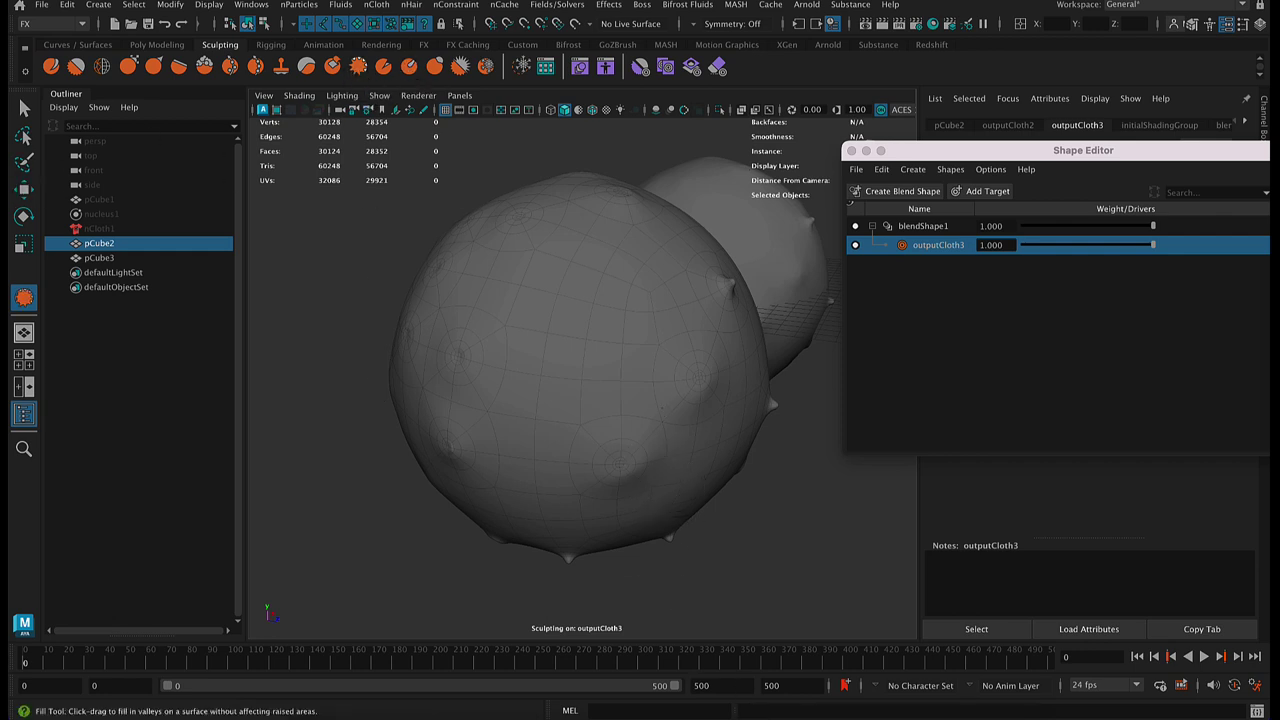
pyautogui.moveTo(500, 429)
pyautogui.keyDown('alt'); pyautogui.mouseDown()
pyautogui.moveTo(720, 462)
pyautogui.moveTo(571, 443)
pyautogui.mouseUp(); pyautogui.keyUp('alt')
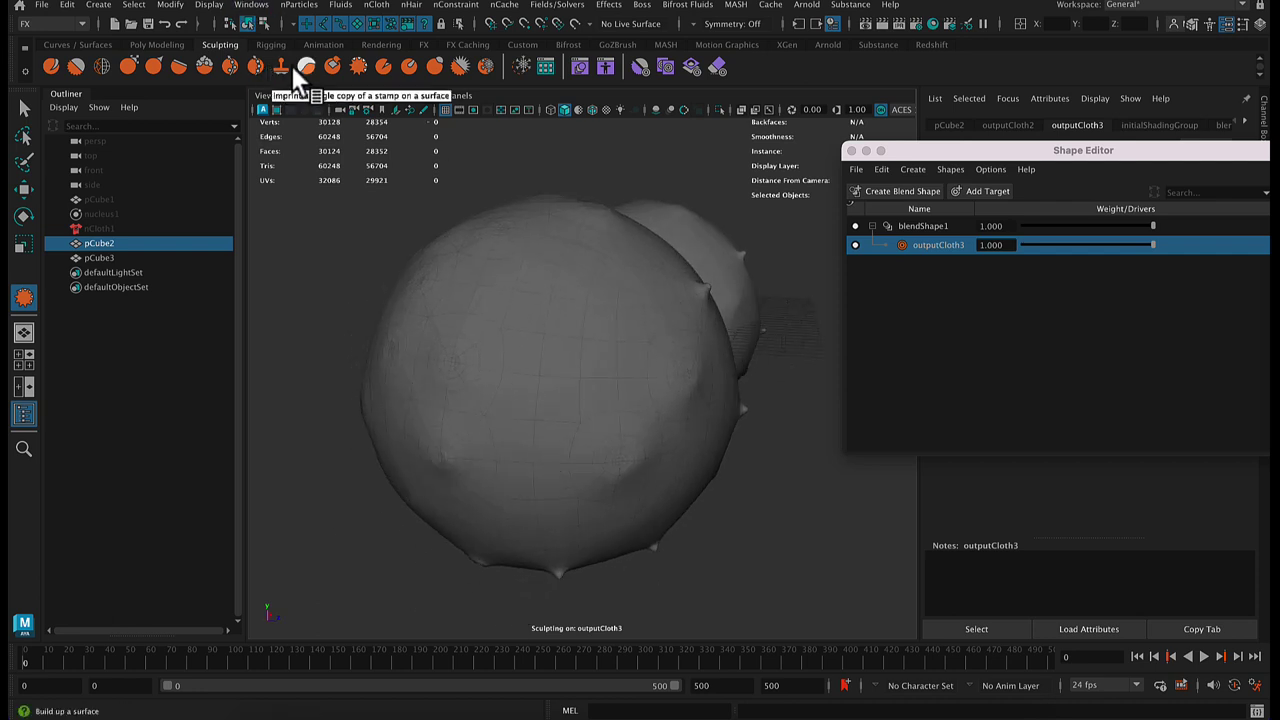
# - Scrape down the raised areas and remaining bumps around the sides of pCube2 with the Scrape tool
pyautogui.click(332, 66)
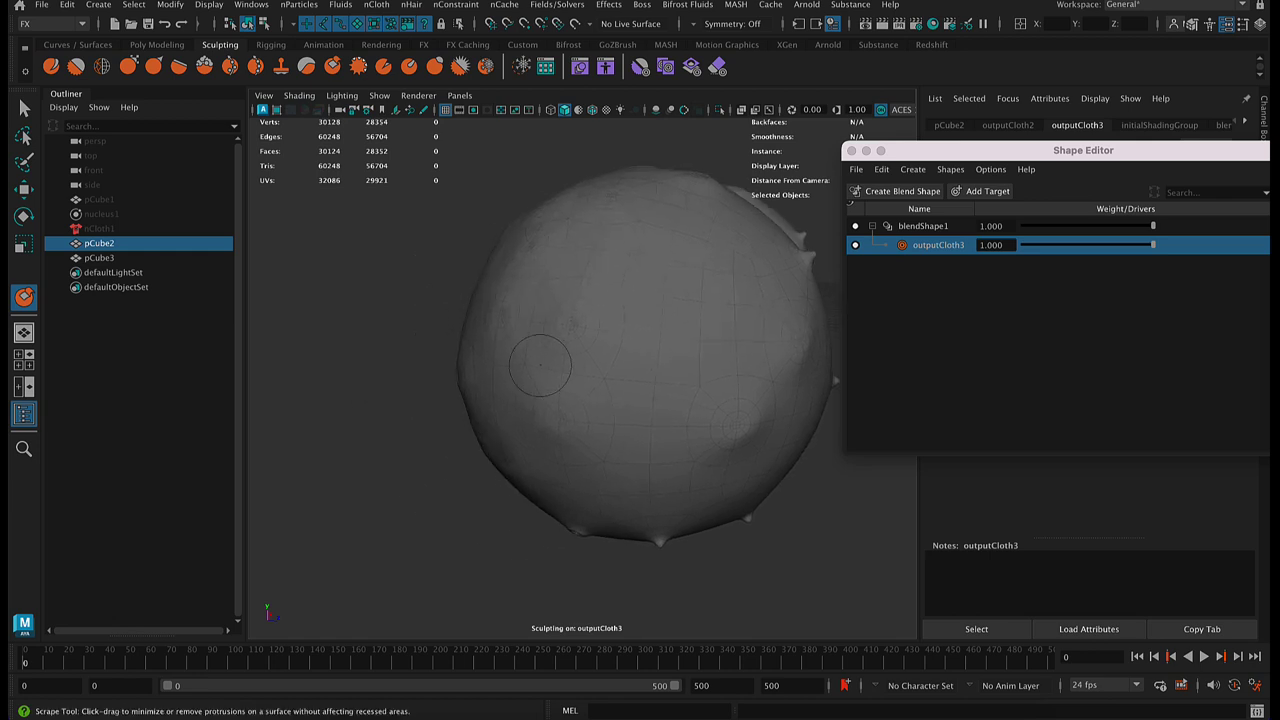
pyautogui.keyDown('alt'); pyautogui.moveTo(543, 366); pyautogui.dragTo(690, 376); pyautogui.keyUp('alt')
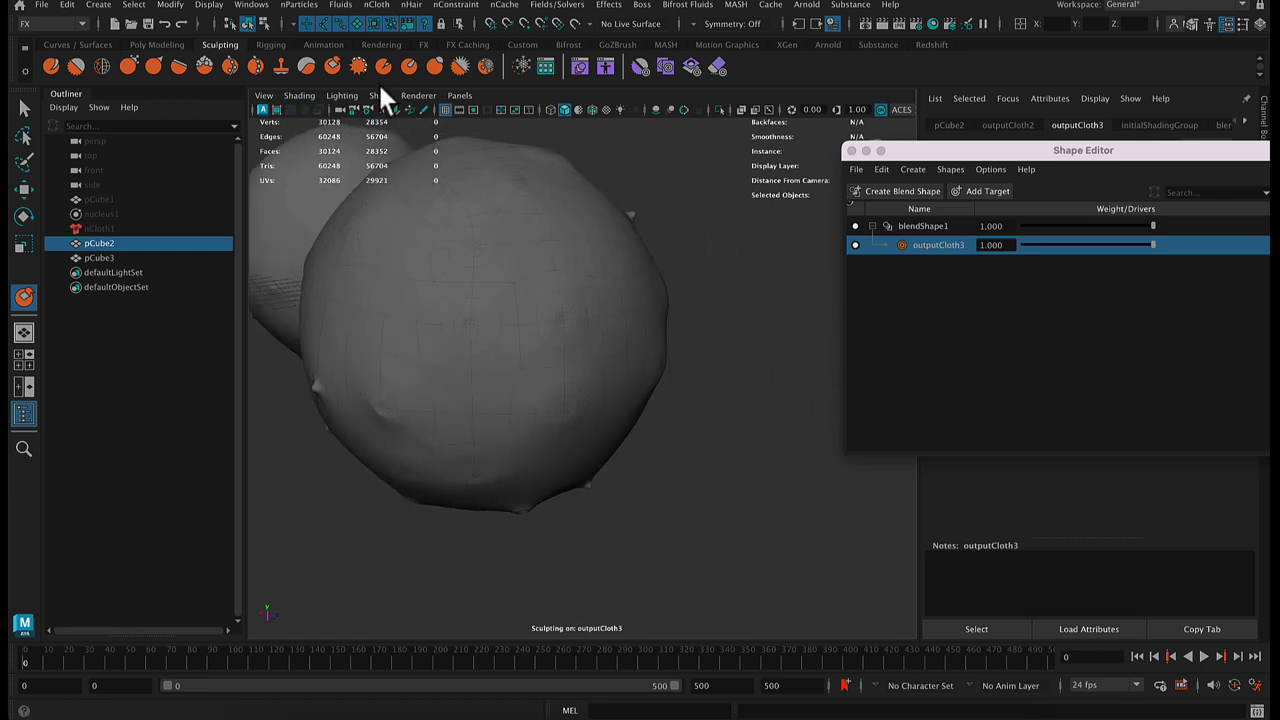
pyautogui.click(329, 62)
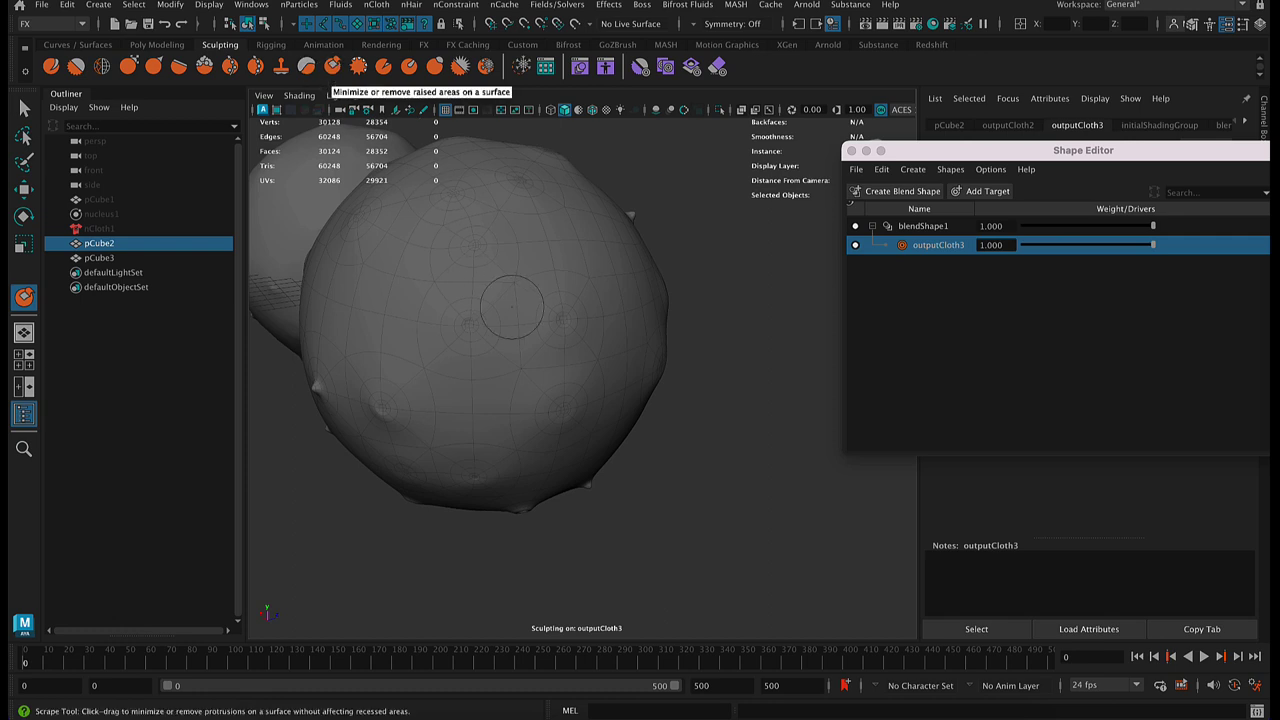
pyautogui.moveTo(377, 357)
pyautogui.keyDown('alt'); pyautogui.mouseDown()
pyautogui.moveTo(457, 414)
pyautogui.moveTo(476, 400)
pyautogui.moveTo(531, 409)
pyautogui.mouseUp(); pyautogui.keyUp('alt')
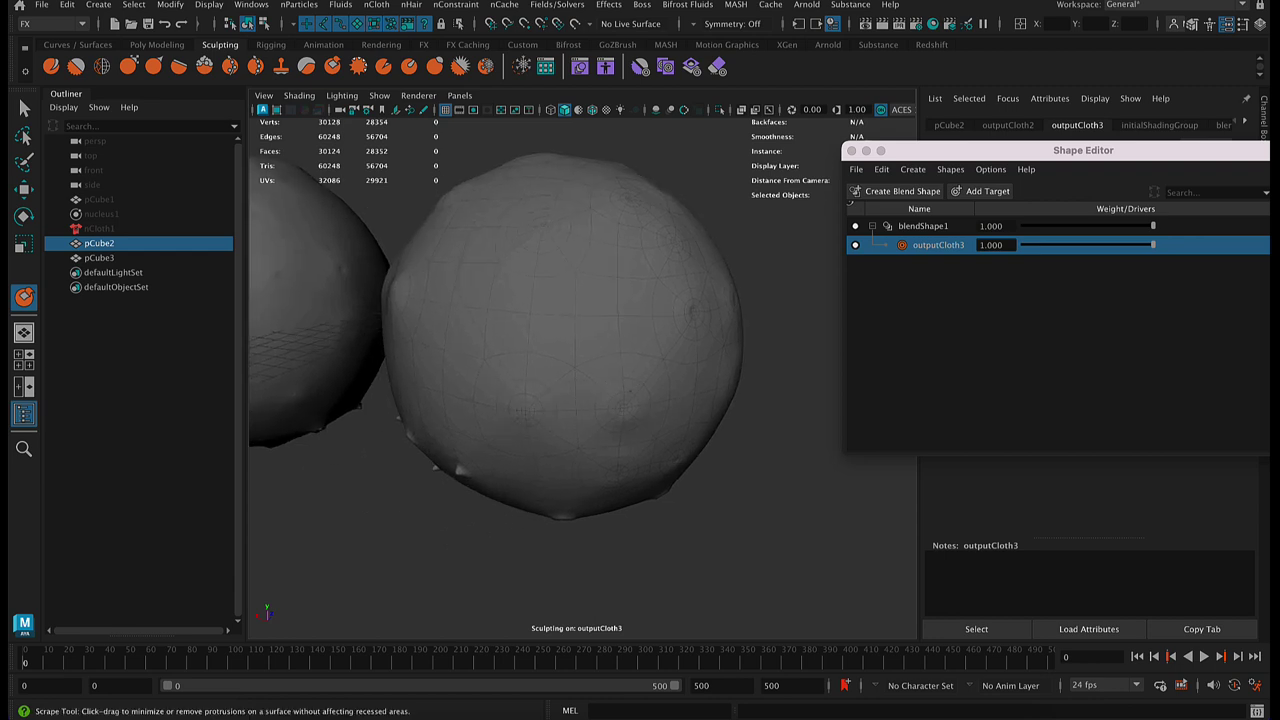
pyautogui.press('b')
pyautogui.moveTo(611, 391)
pyautogui.mouseDown()
pyautogui.moveTo(628, 403)
pyautogui.moveTo(620, 414)
pyautogui.moveTo(750, 385)
pyautogui.mouseUp()
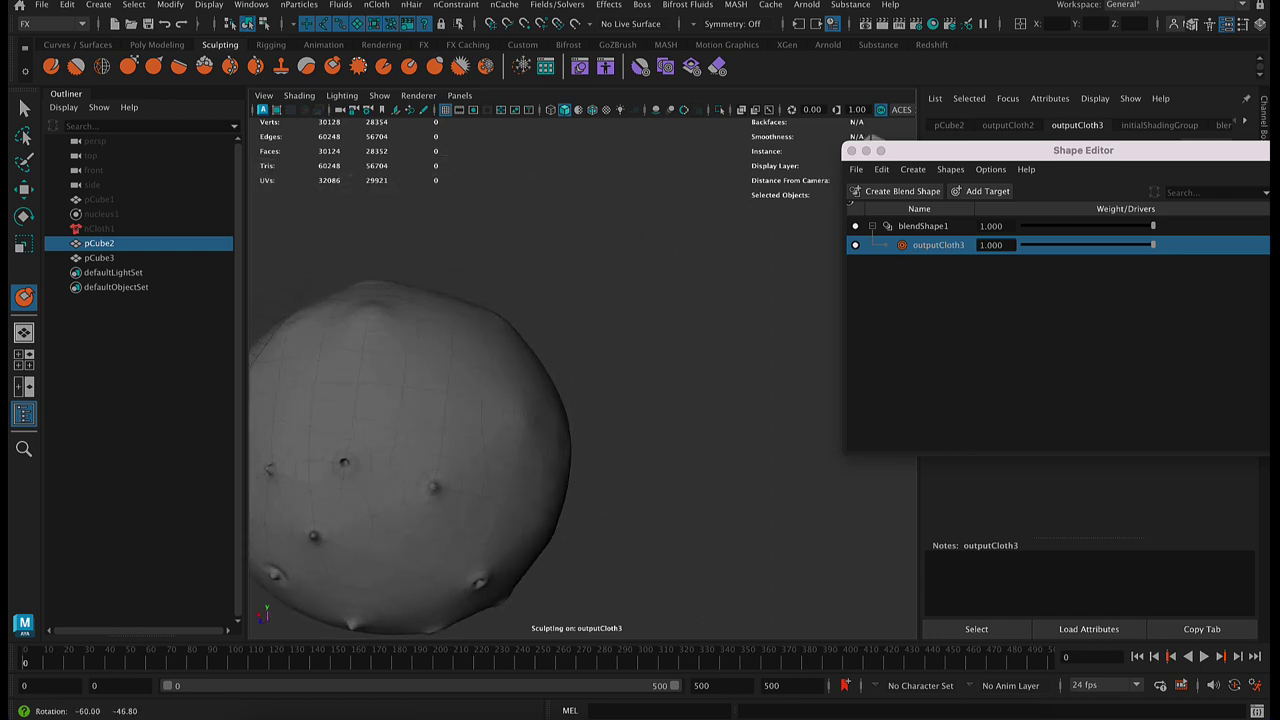
# - Scrape down the remaining spike bumps across the front, lower edge and sides of pCube2 with the Scrape tool
pyautogui.keyDown('alt'); pyautogui.moveTo(400, 457); pyautogui.dragTo(608, 371); pyautogui.keyUp('alt')
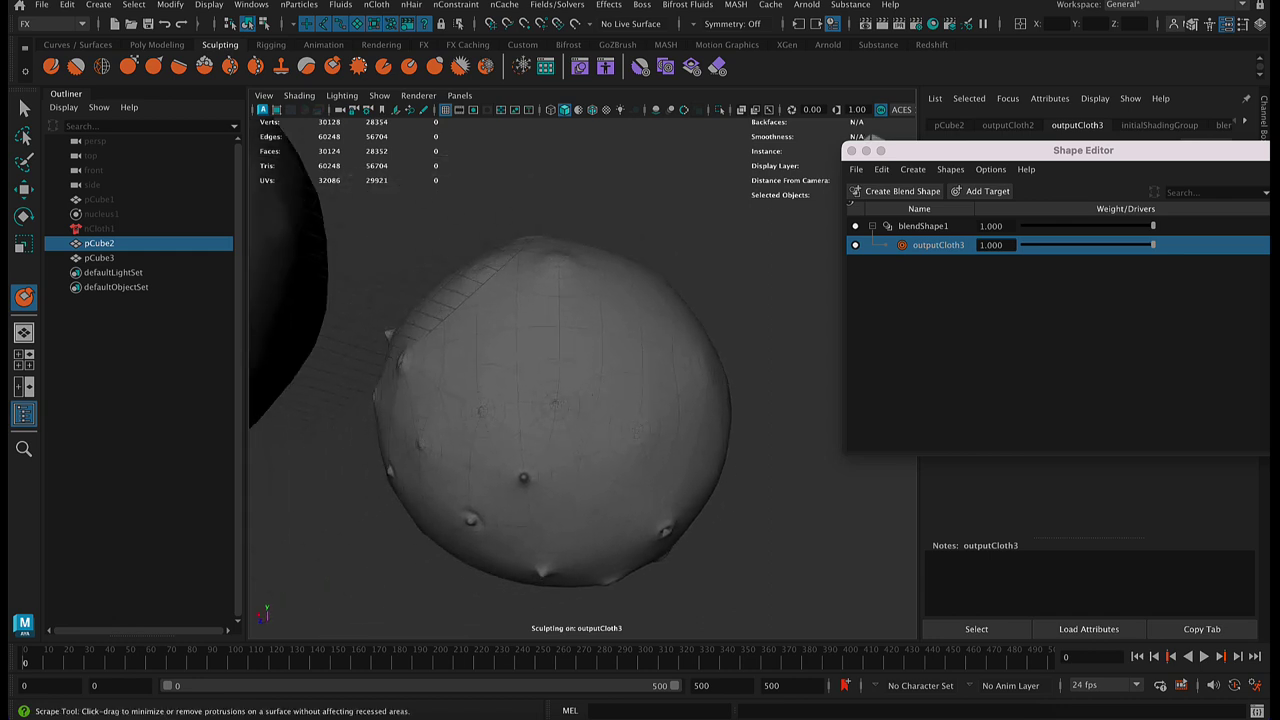
pyautogui.moveTo(580, 485); pyautogui.dragTo(500, 500)
pyautogui.moveTo(455, 415)
pyautogui.keyDown('alt'); pyautogui.mouseDown()
pyautogui.moveTo(565, 430)
pyautogui.moveTo(602, 480)
pyautogui.mouseUp(); pyautogui.keyUp('alt')
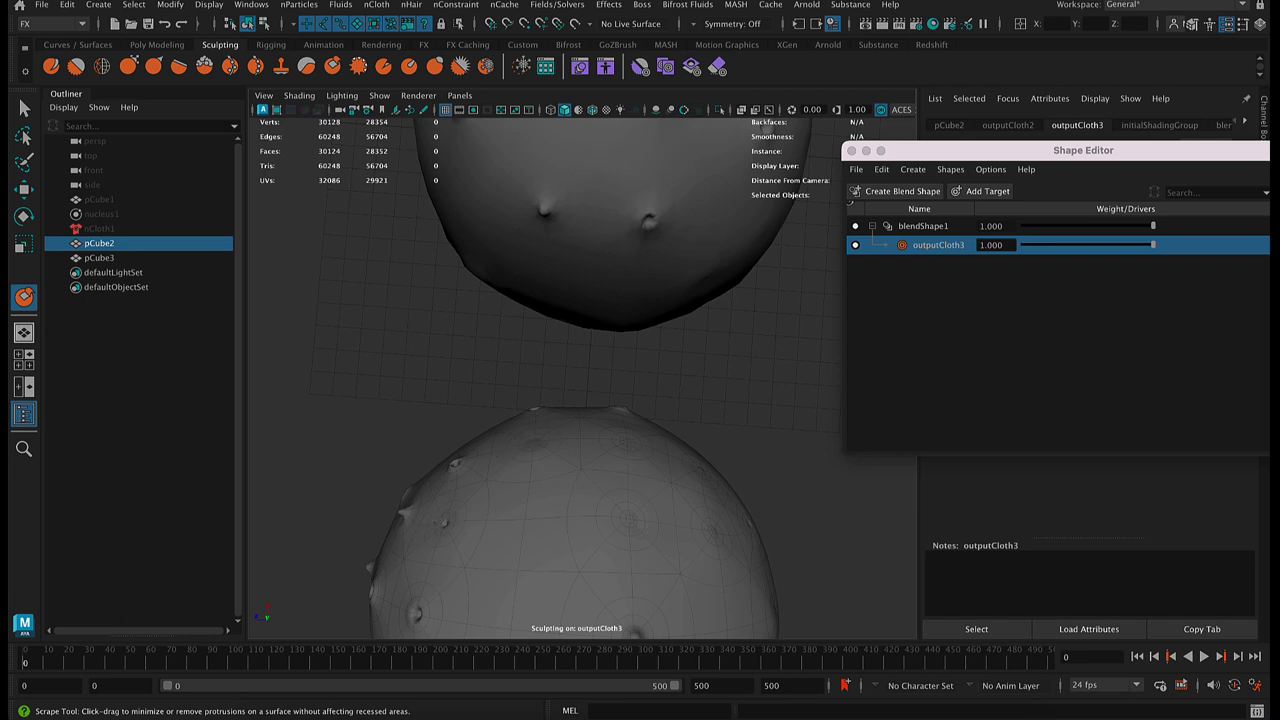
pyautogui.keyDown('alt'); pyautogui.moveTo(440, 520); pyautogui.dragTo(532, 434, button='middle'); pyautogui.keyUp('alt')
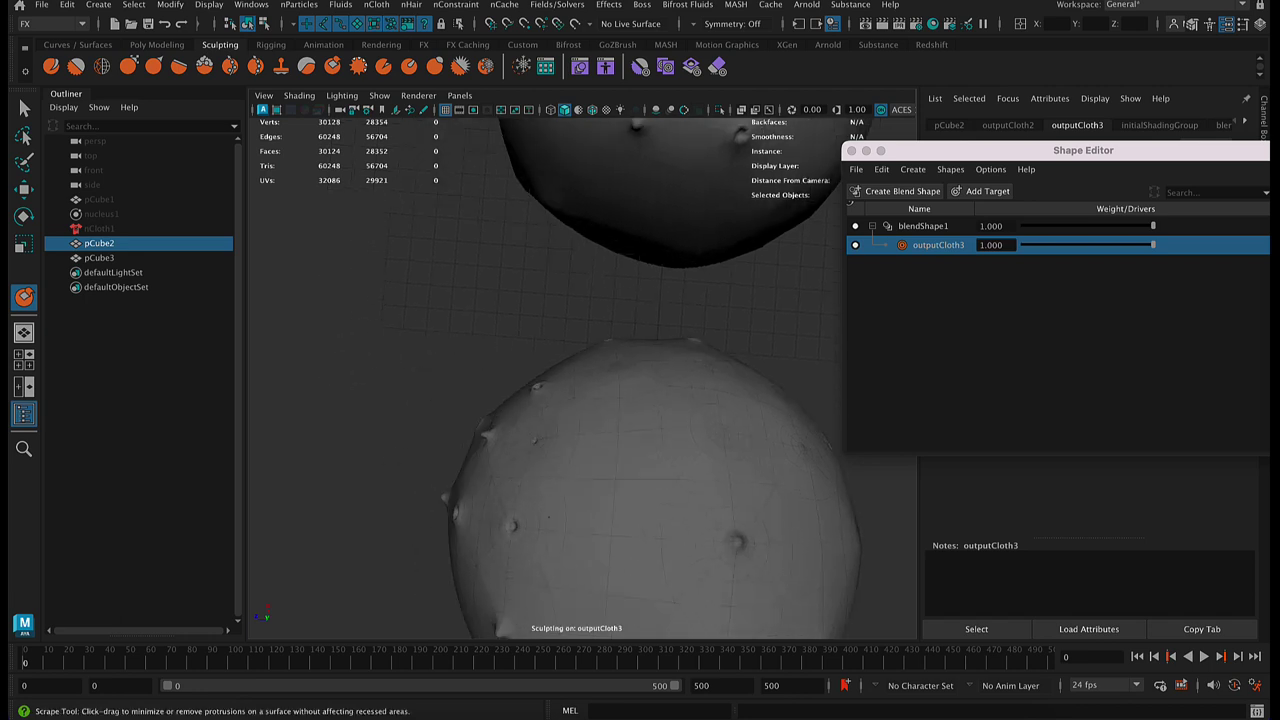
pyautogui.moveTo(508, 500)
pyautogui.keyDown('alt'); pyautogui.mouseDown()
pyautogui.moveTo(600, 430)
pyautogui.moveTo(632, 443)
pyautogui.mouseUp(); pyautogui.keyUp('alt')
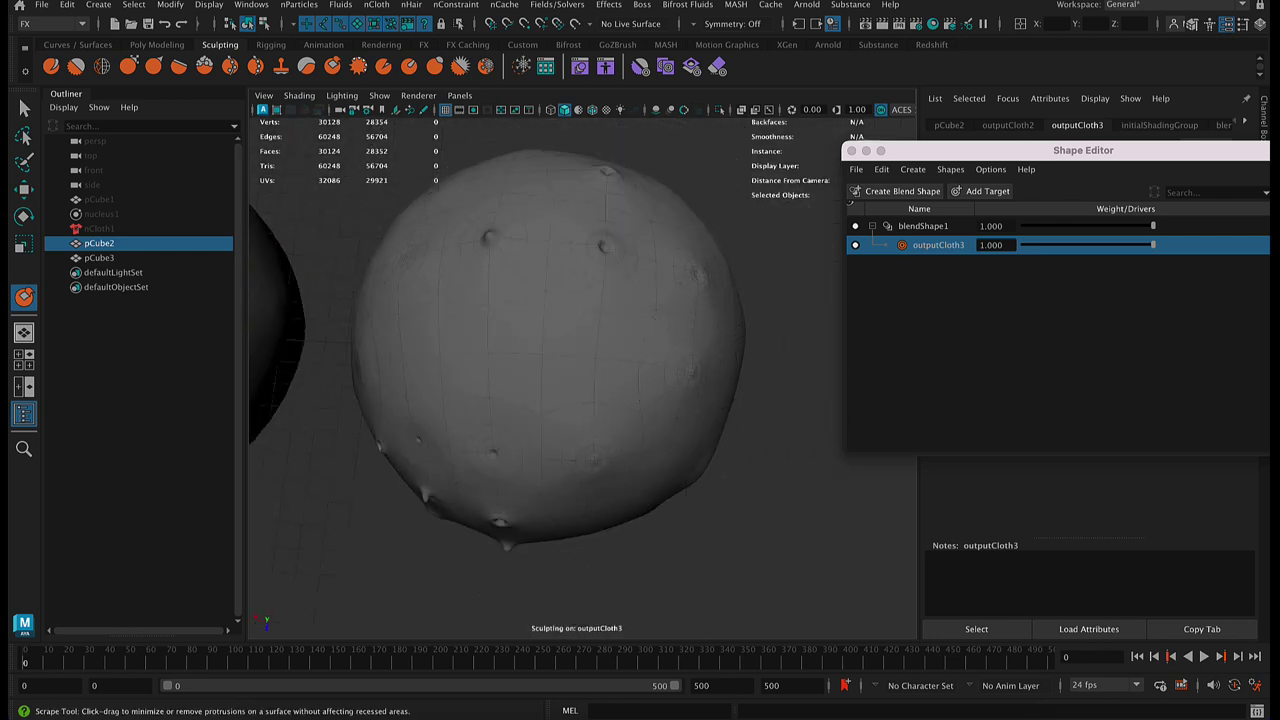
pyautogui.press('F8')
pyautogui.keyDown('alt'); pyautogui.moveTo(550, 250); pyautogui.dragTo(433, 408, button='middle'); pyautogui.keyUp('alt')
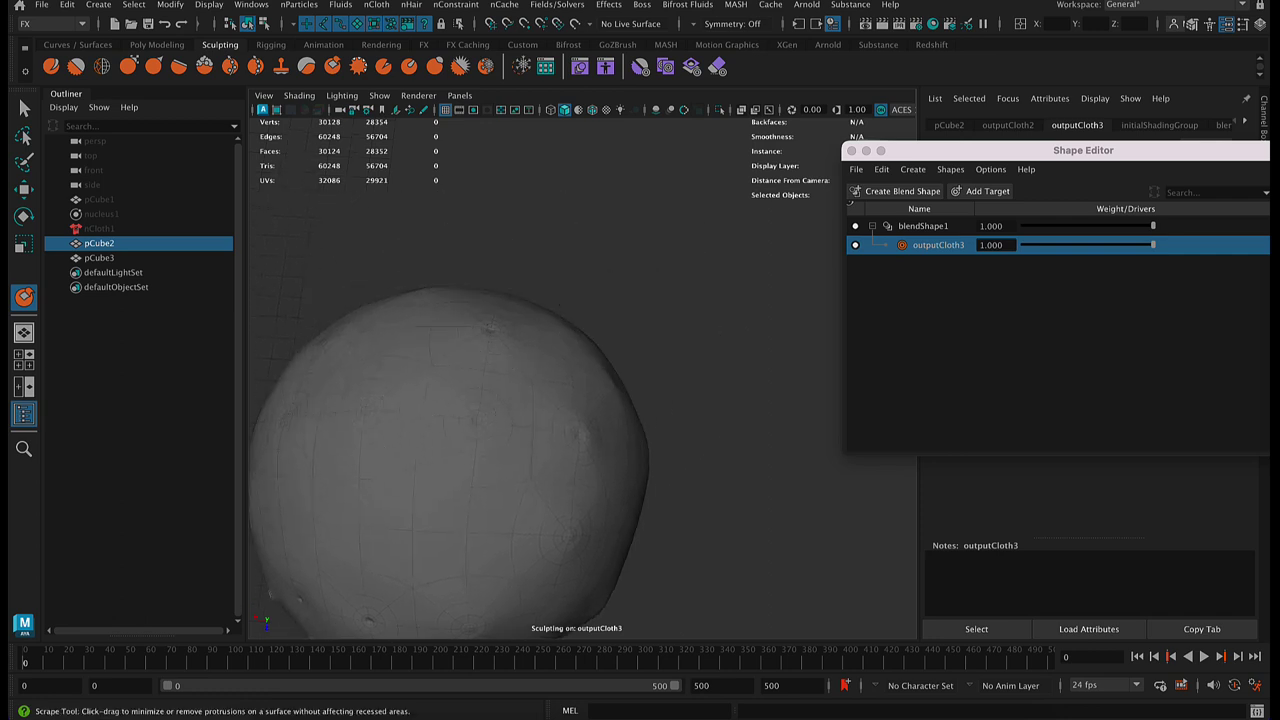
pyautogui.keyDown('alt'); pyautogui.moveTo(505, 389); pyautogui.dragTo(500, 252); pyautogui.keyUp('alt')
pyautogui.keyDown('alt'); pyautogui.moveTo(500, 252); pyautogui.dragTo(420, 290, button='right'); pyautogui.keyUp('alt')
pyautogui.keyDown('alt'); pyautogui.moveTo(420, 290); pyautogui.dragTo(620, 270); pyautogui.keyUp('alt')
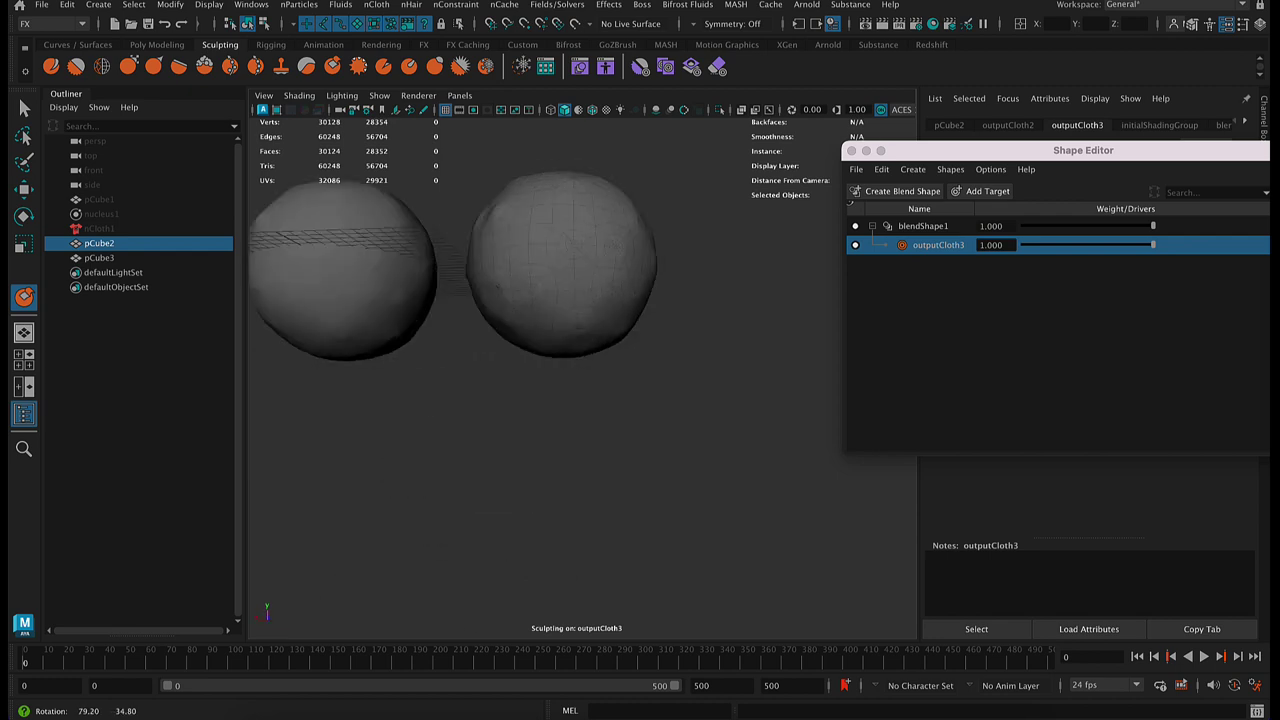
# - Scrape away the leftover bumps around the underside of pCube2 and leave sculpting for the Select tool
pyautogui.moveTo(380, 290)
pyautogui.keyDown('alt'); pyautogui.mouseDown()
pyautogui.moveTo(490, 385)
pyautogui.moveTo(564, 319)
pyautogui.mouseUp(); pyautogui.keyUp('alt')
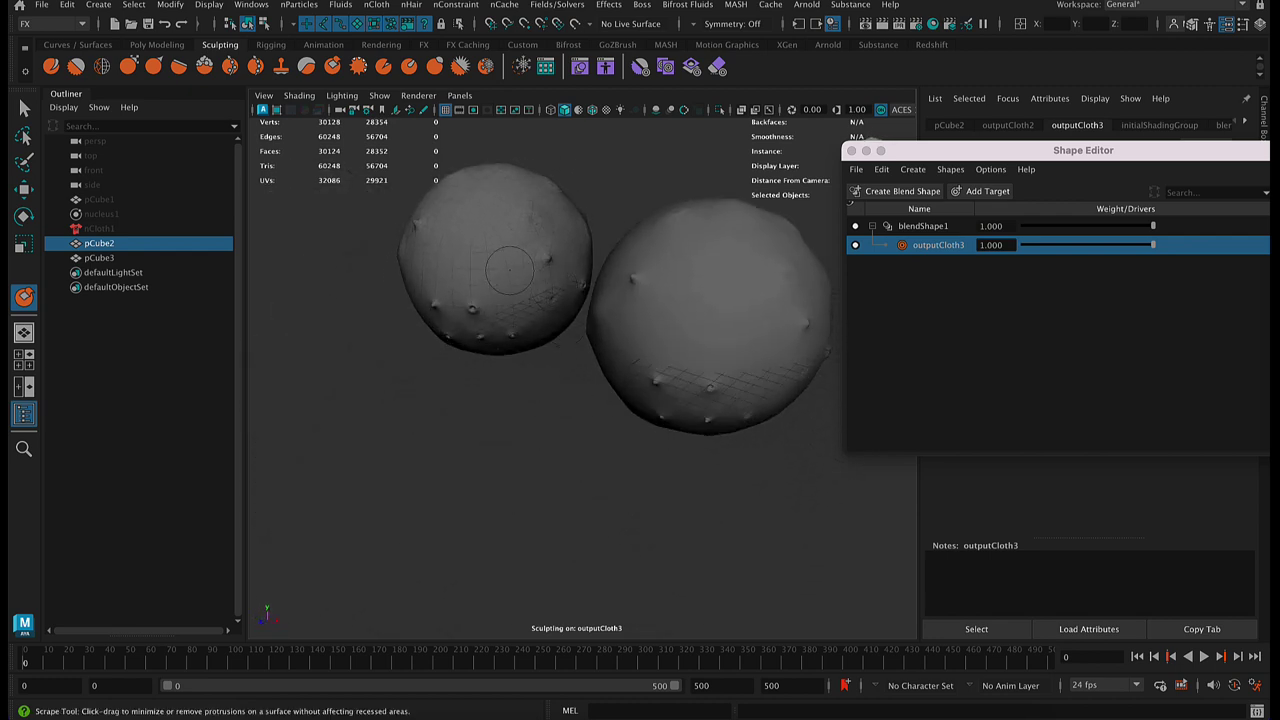
pyautogui.keyDown('alt'); pyautogui.moveTo(452, 312); pyautogui.dragTo(474, 291); pyautogui.keyUp('alt')
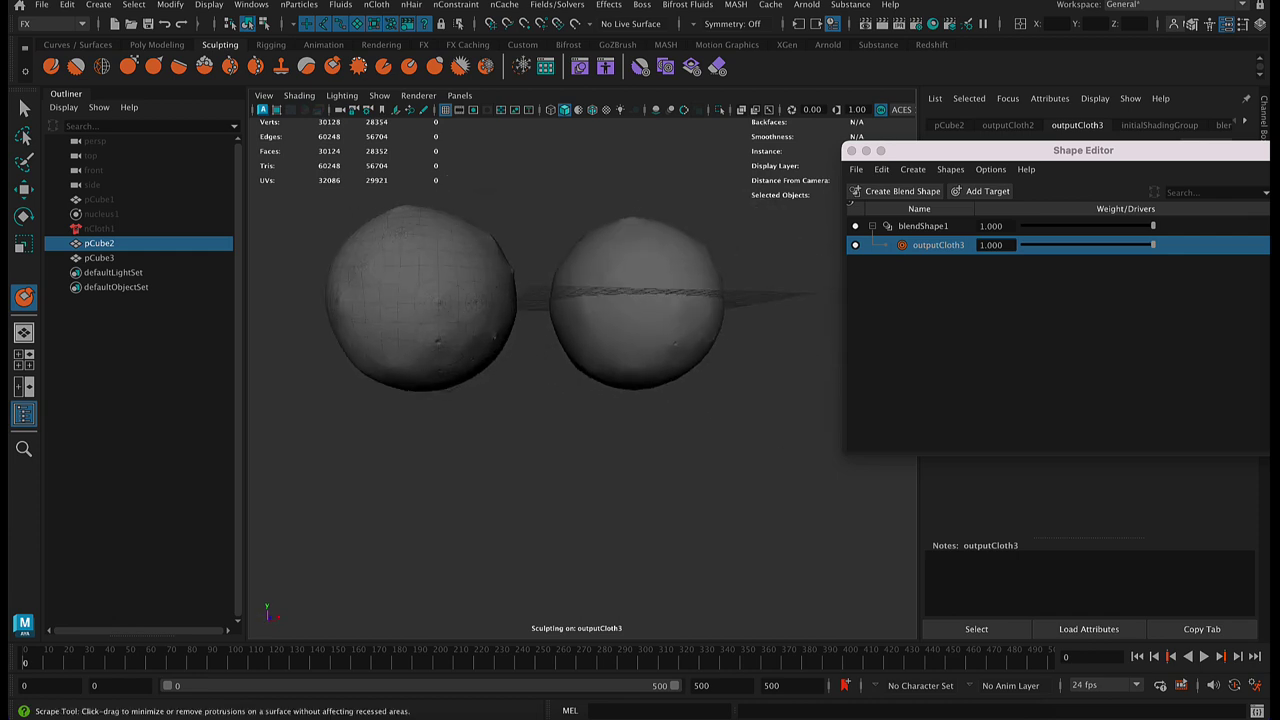
pyautogui.keyDown('alt'); pyautogui.moveTo(431, 334); pyautogui.dragTo(412, 297); pyautogui.keyUp('alt')
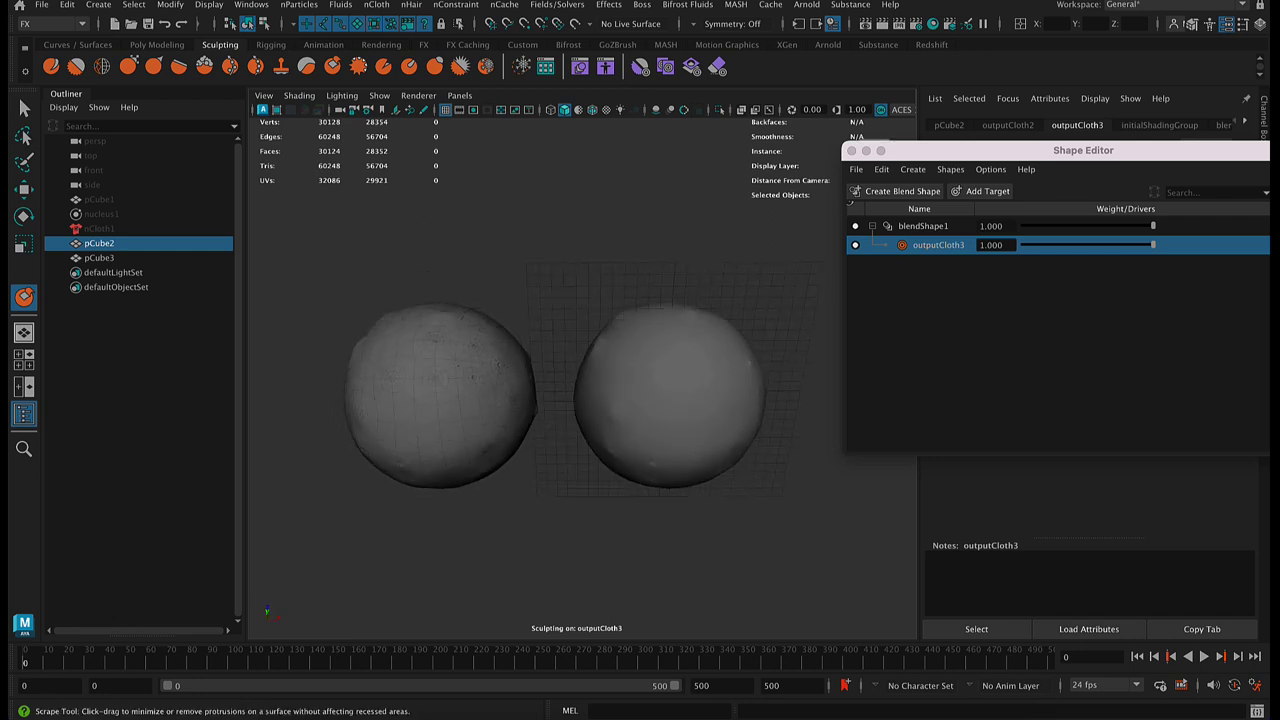
pyautogui.keyDown('alt'); pyautogui.moveTo(450, 368); pyautogui.dragTo(460, 460); pyautogui.keyUp('alt')
pyautogui.keyDown('alt'); pyautogui.moveTo(540, 400); pyautogui.dragTo(450, 400, button='right'); pyautogui.keyUp('alt')
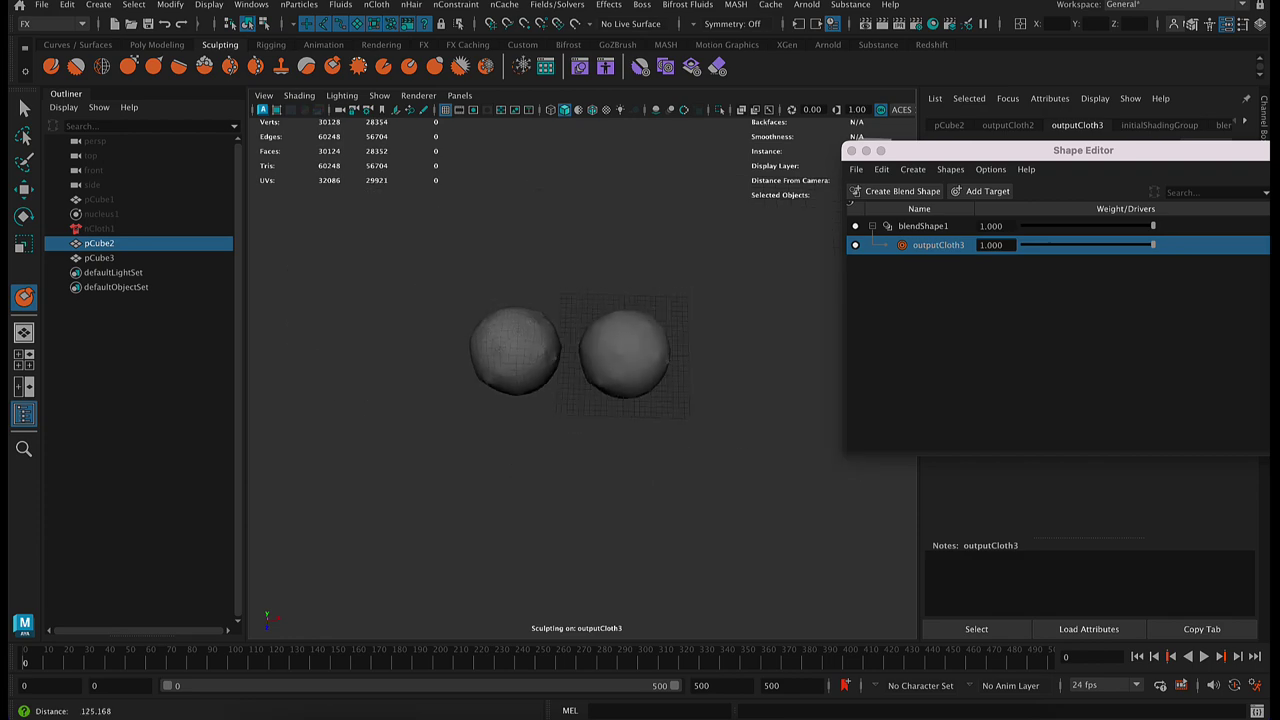
pyautogui.keyDown('alt'); pyautogui.moveTo(380, 400); pyautogui.dragTo(420, 370); pyautogui.keyUp('alt')
pyautogui.click(24, 107)
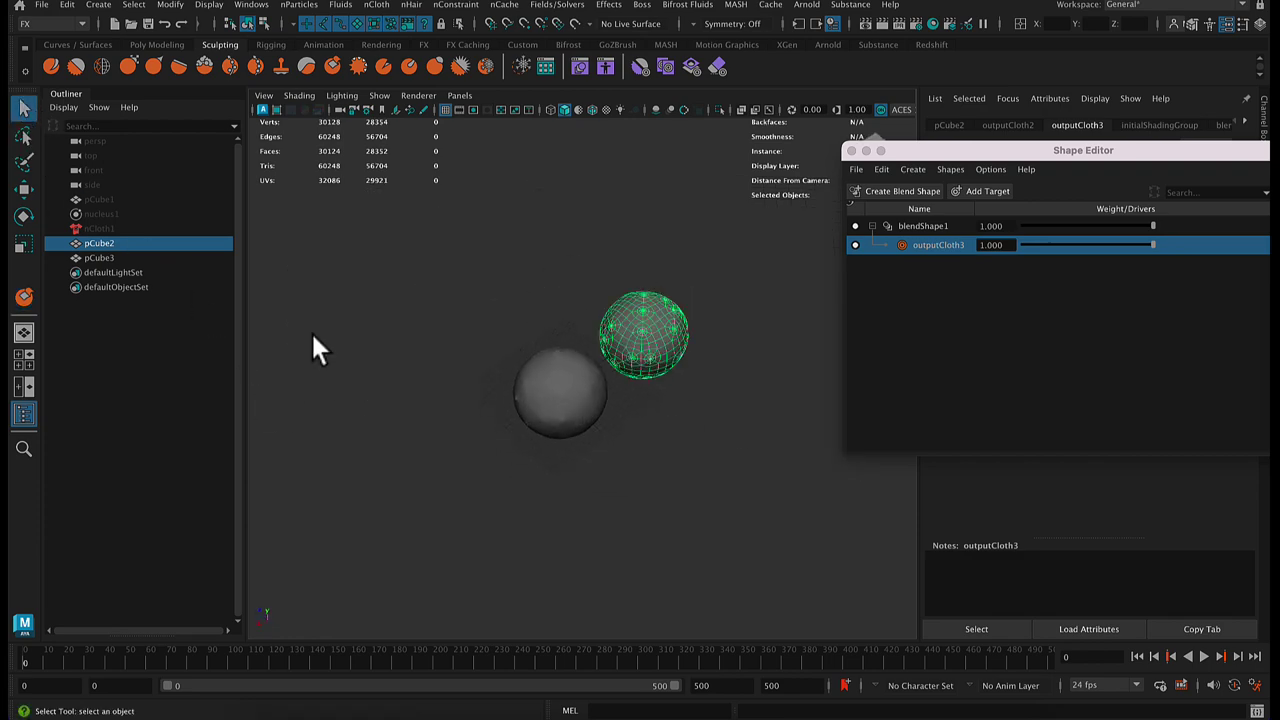
# - Set the outputCloth3 blend shape weight to 0 and display pCube3 in smooth mesh preview
pyautogui.keyDown('alt'); pyautogui.moveTo(313, 338); pyautogui.dragTo(463, 416, button='right'); pyautogui.keyUp('alt')
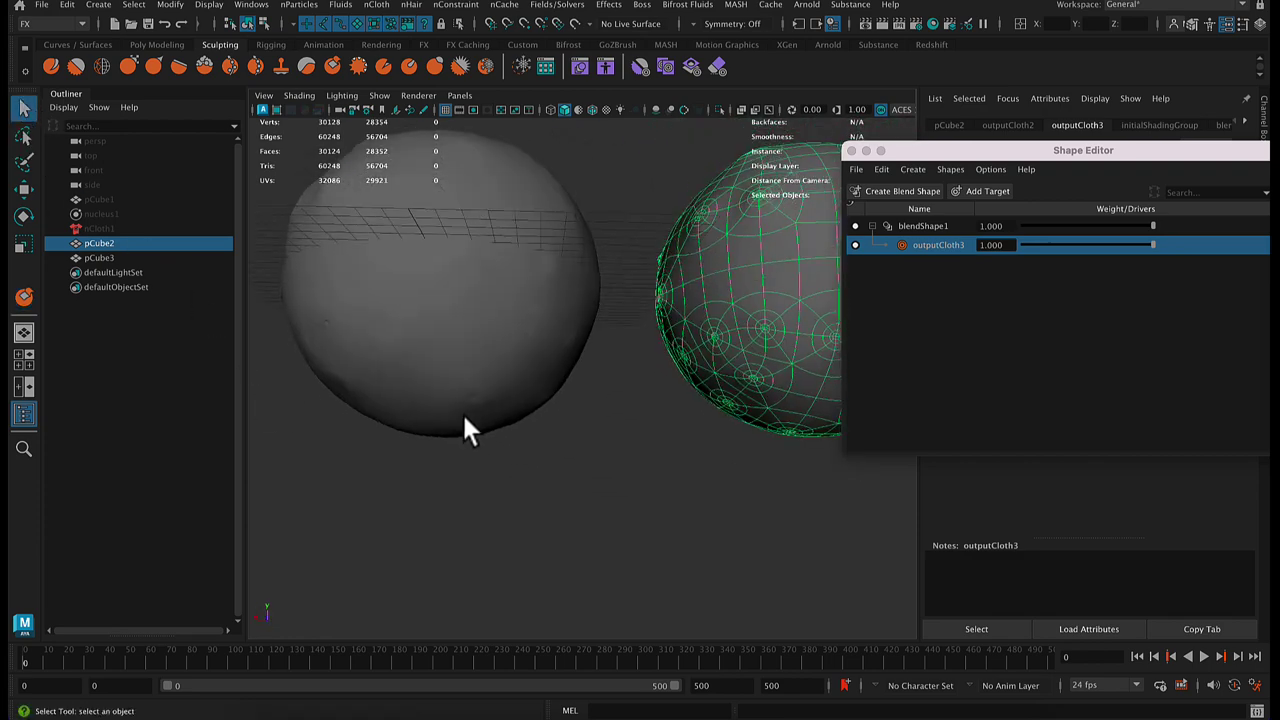
pyautogui.keyDown('alt'); pyautogui.moveTo(465, 418); pyautogui.dragTo(397, 350); pyautogui.keyUp('alt')
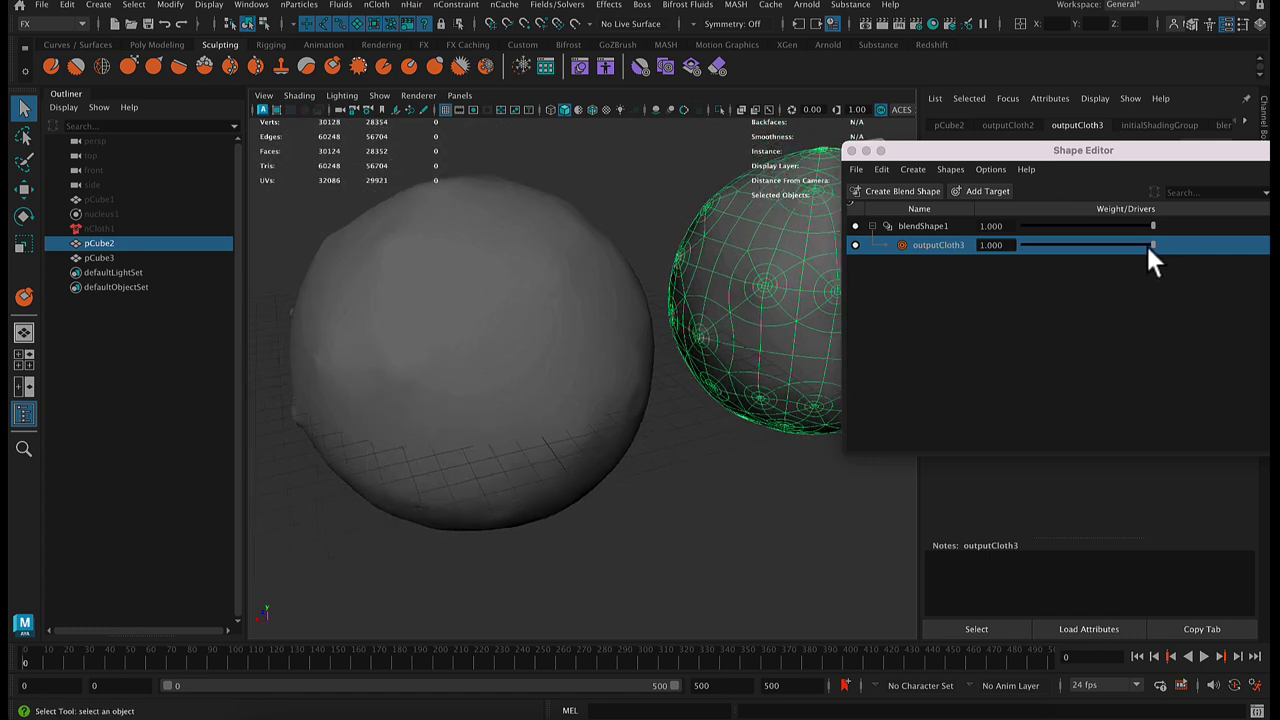
pyautogui.moveTo(1148, 246); pyautogui.dragTo(533, 227)
pyautogui.click(651, 258)
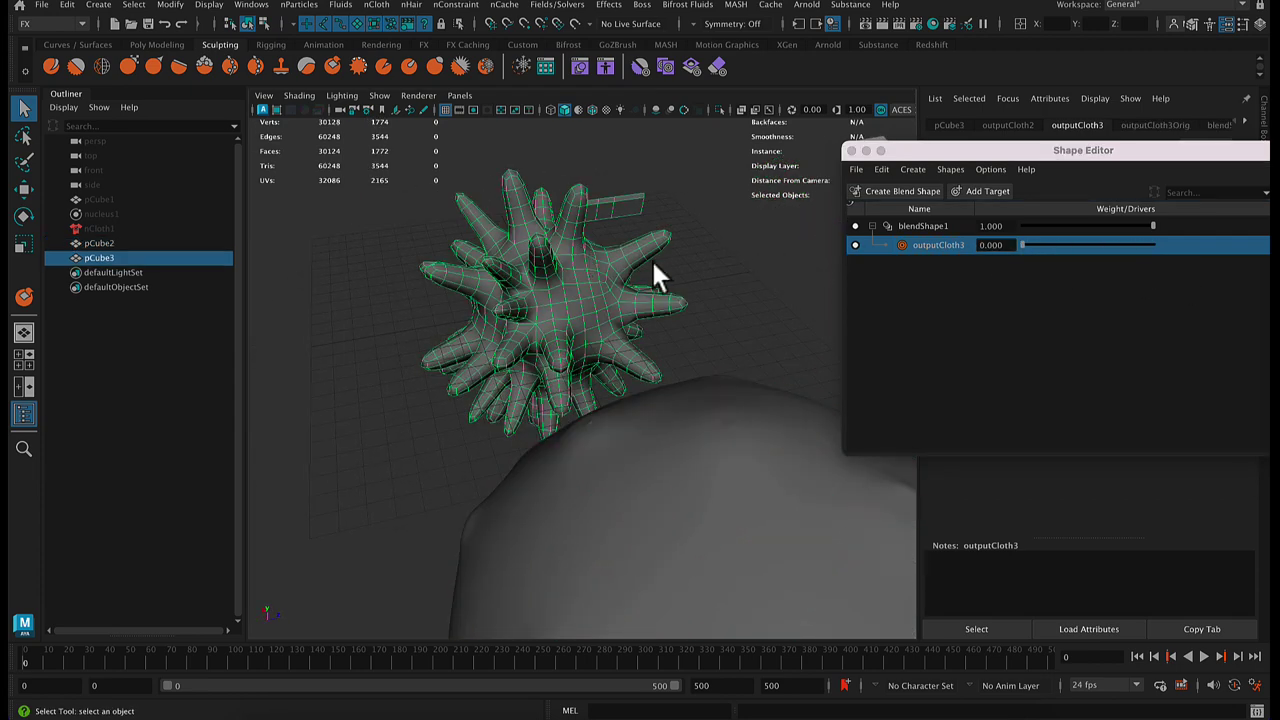
pyautogui.keyDown('alt'); pyautogui.moveTo(649, 258); pyautogui.dragTo(630, 212); pyautogui.keyUp('alt')
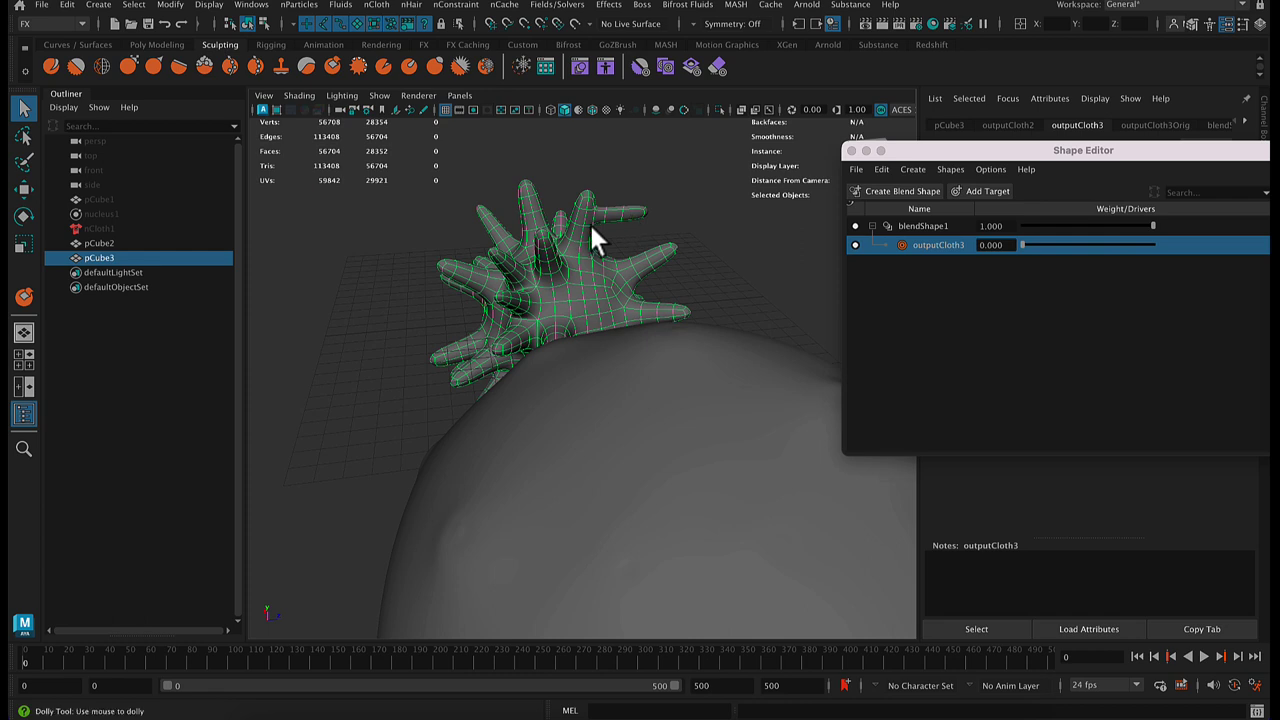
pyautogui.keyDown('alt'); pyautogui.moveTo(589, 222); pyautogui.dragTo(480, 262, button='right'); pyautogui.keyUp('alt')
# - Hide the inflated target pCube2 so that only the spiky mesh is displayed
pyautogui.click(656, 405)
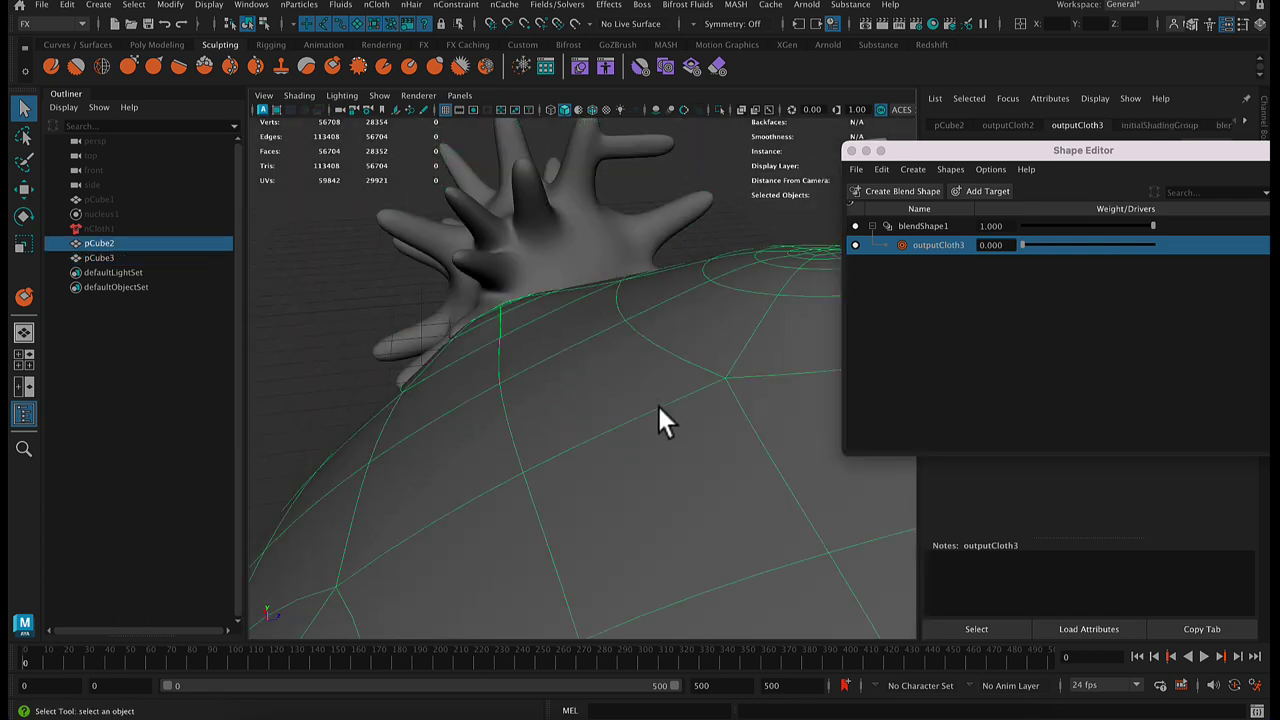
pyautogui.hotkey('ctrl', 'h')
pyautogui.keyDown('alt'); pyautogui.moveTo(657, 403); pyautogui.dragTo(617, 402); pyautogui.keyUp('alt')
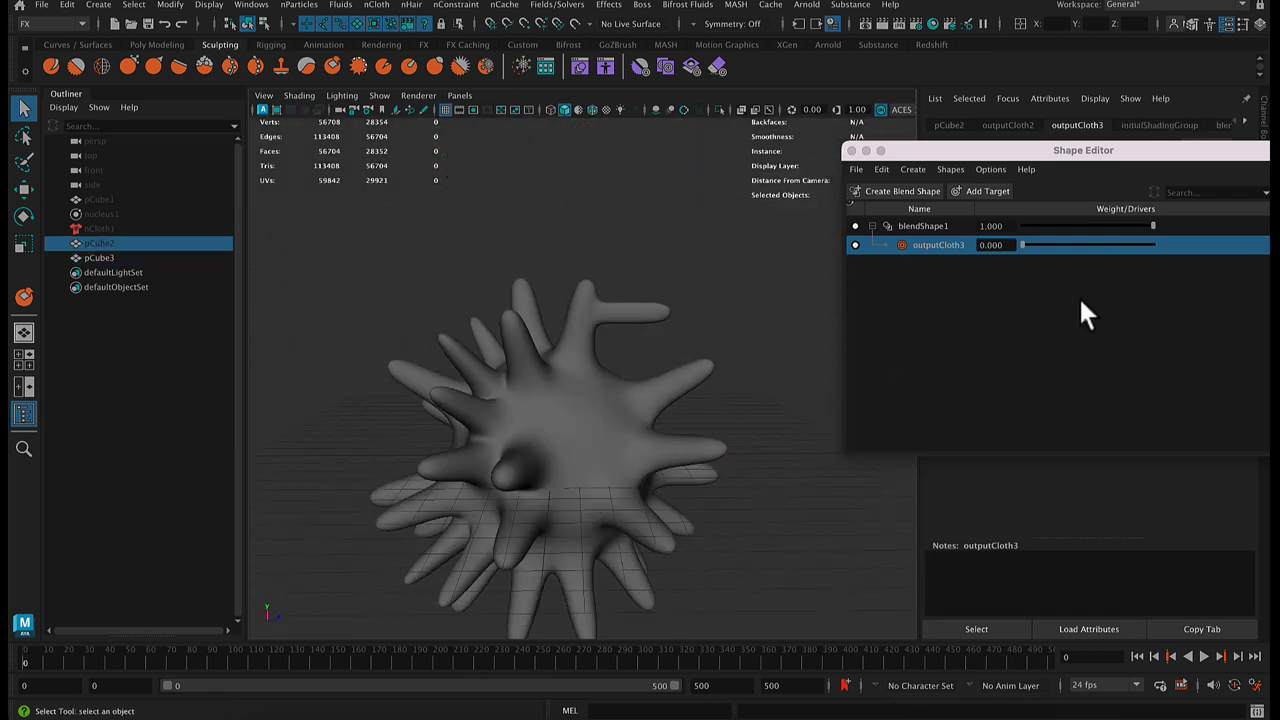
# - Preview the spike-to-sphere blend by setting the outputCloth3 weight to 0.598, 0.793 and back to 0
pyautogui.moveTo(1019, 245); pyautogui.dragTo(1100, 280)
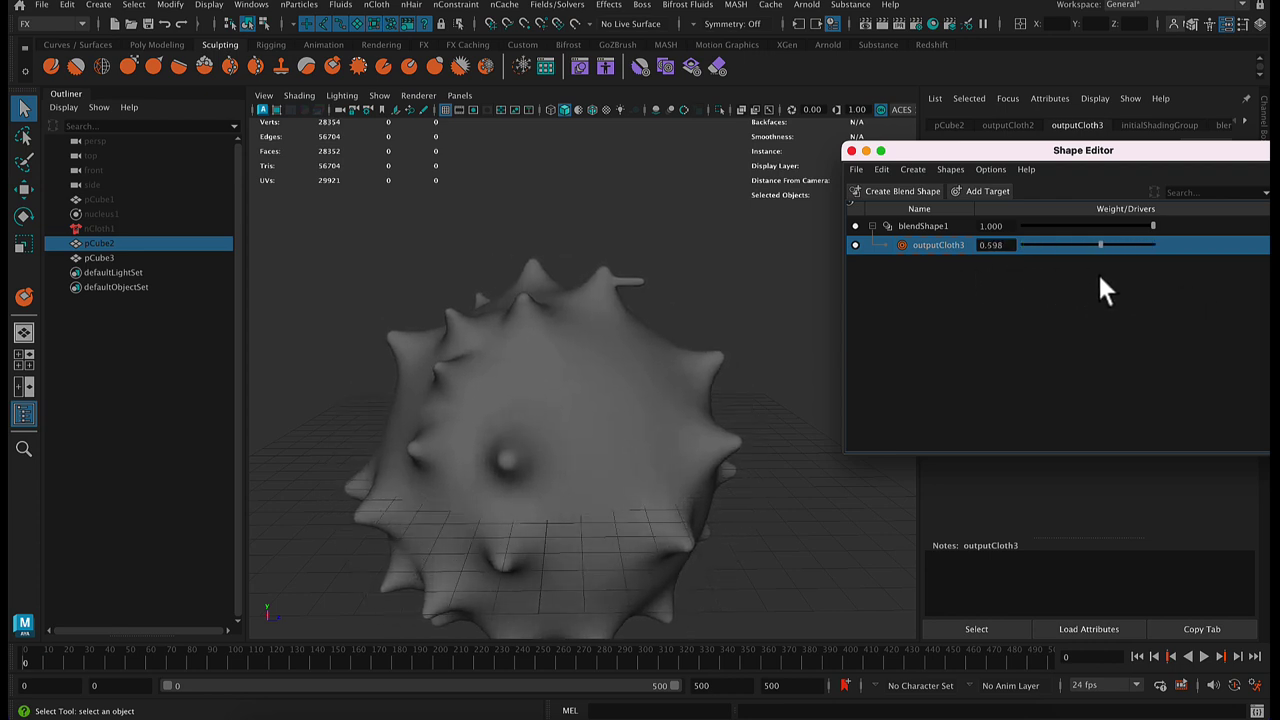
pyautogui.keyDown('alt'); pyautogui.moveTo(743, 336); pyautogui.dragTo(790, 330); pyautogui.keyUp('alt')
pyautogui.moveTo(1097, 240); pyautogui.dragTo(1126, 248)
pyautogui.keyDown('alt'); pyautogui.moveTo(820, 330); pyautogui.dragTo(568, 302); pyautogui.keyUp('alt')
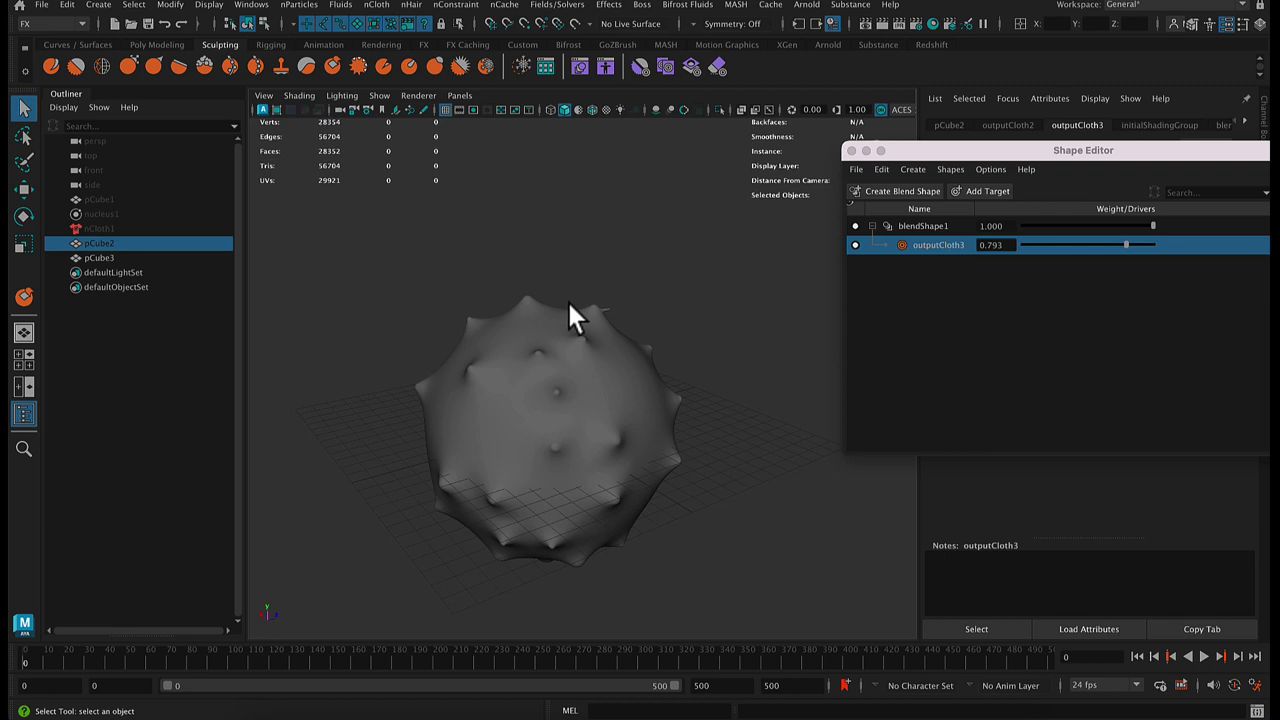
pyautogui.keyDown('alt'); pyautogui.moveTo(568, 304); pyautogui.dragTo(520, 349); pyautogui.keyUp('alt')
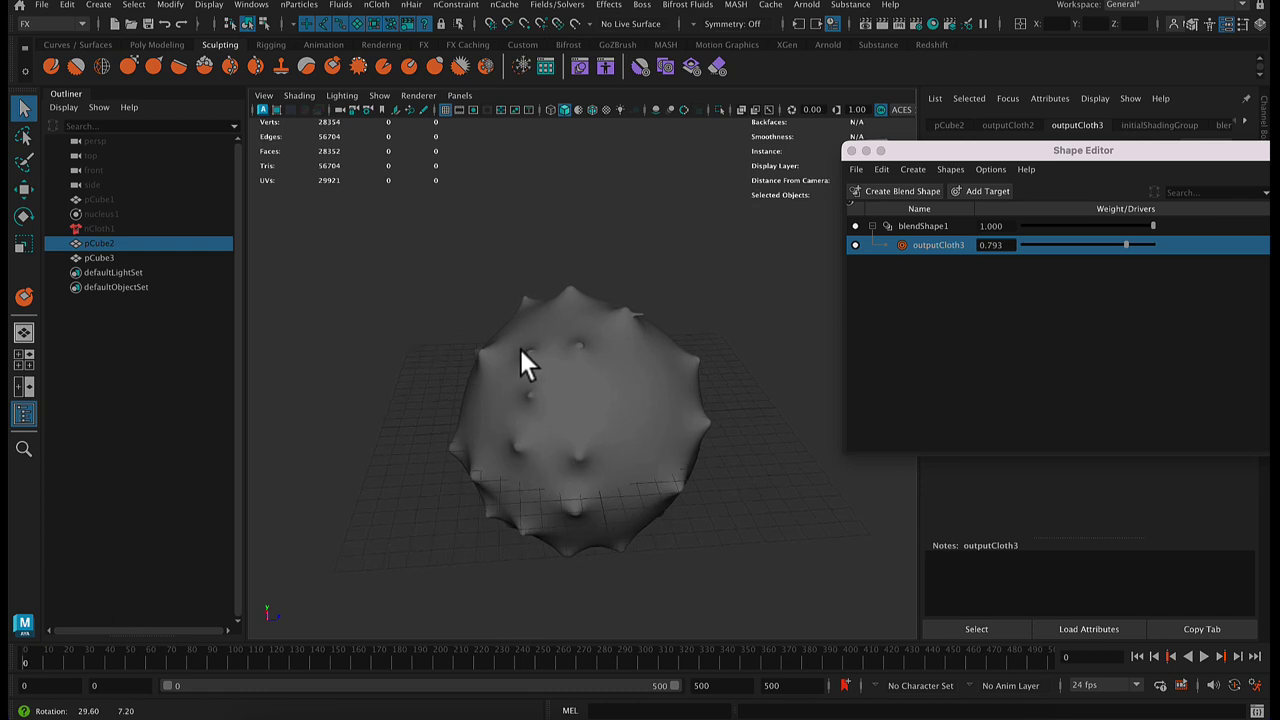
pyautogui.moveTo(1116, 249); pyautogui.dragTo(968, 256)
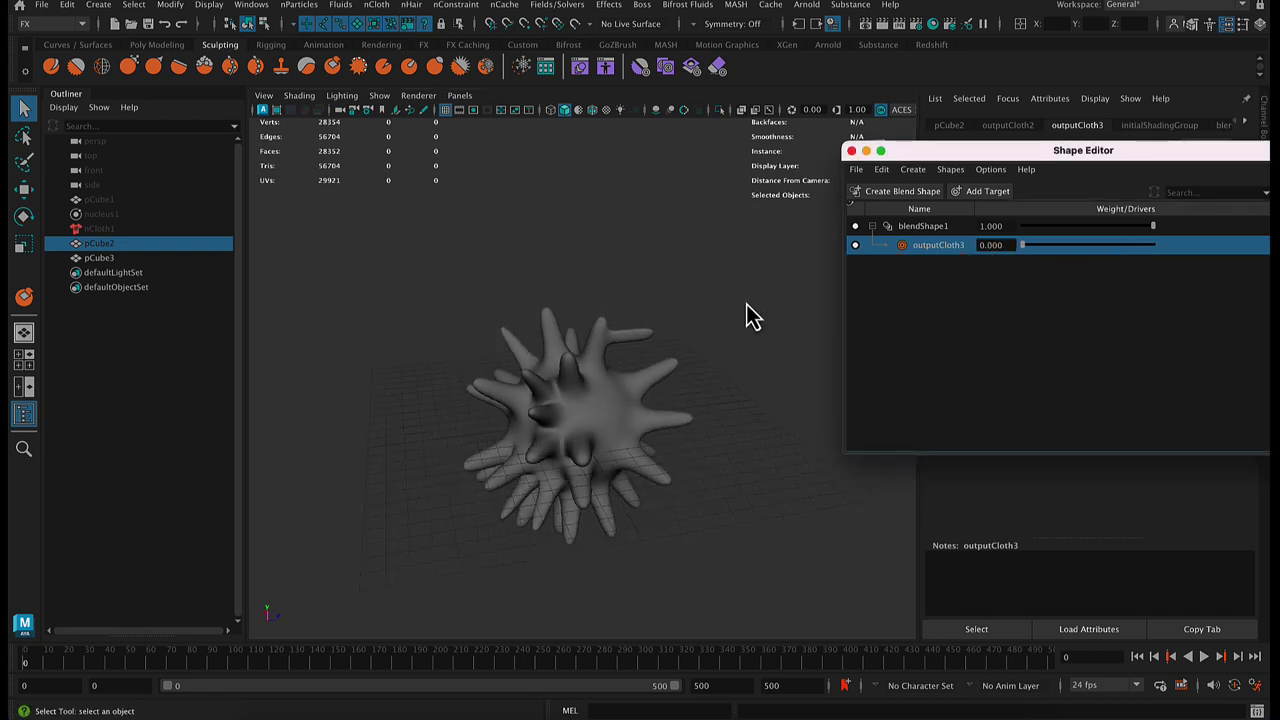